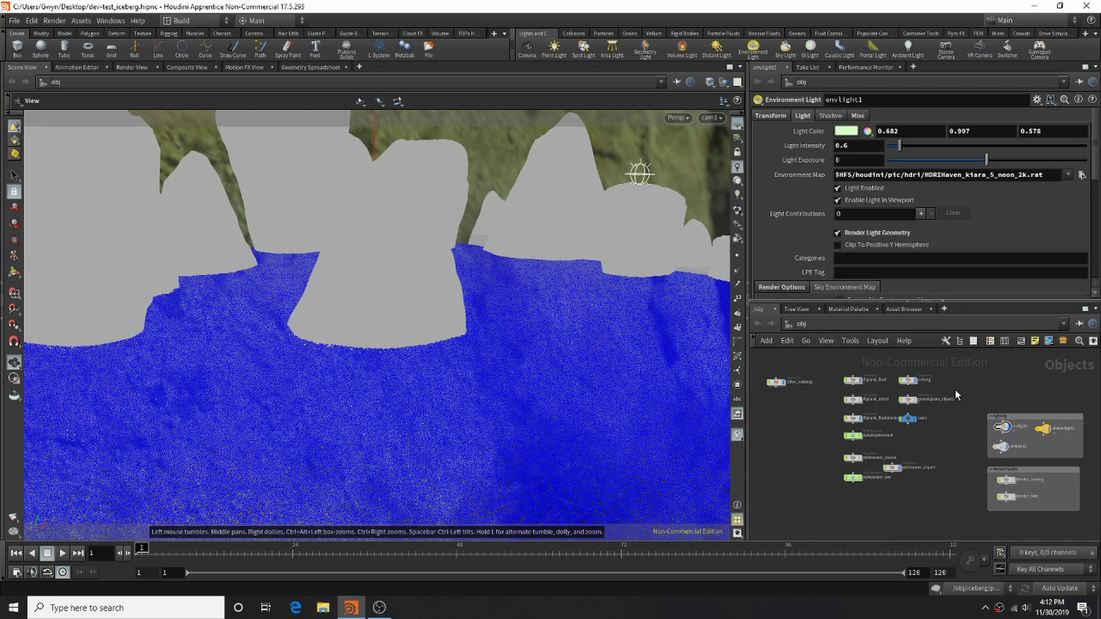
Turn off the viewport display of the iceberg, fliptank_fluid, fliptank_fluidinterior, Other_Icebergs and whitewater_import objects.
{"action": "scroll", "coordinate": [906, 382], "scroll_direction": "up", "scroll_amount": 3}
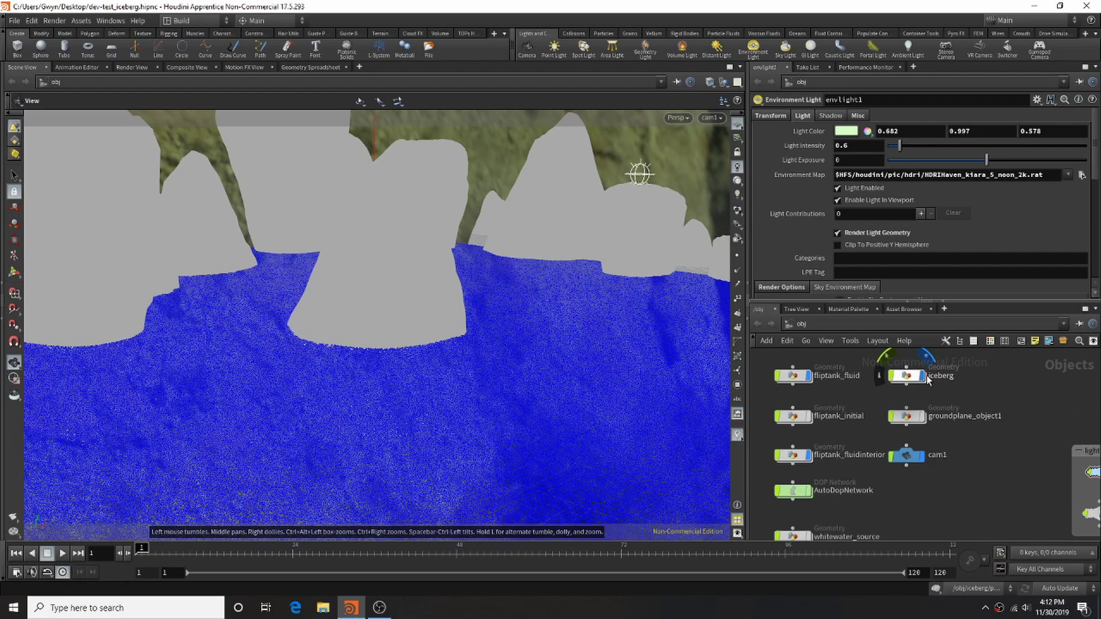
{"action": "scroll", "coordinate": [906, 419], "scroll_direction": "down", "scroll_amount": 6}
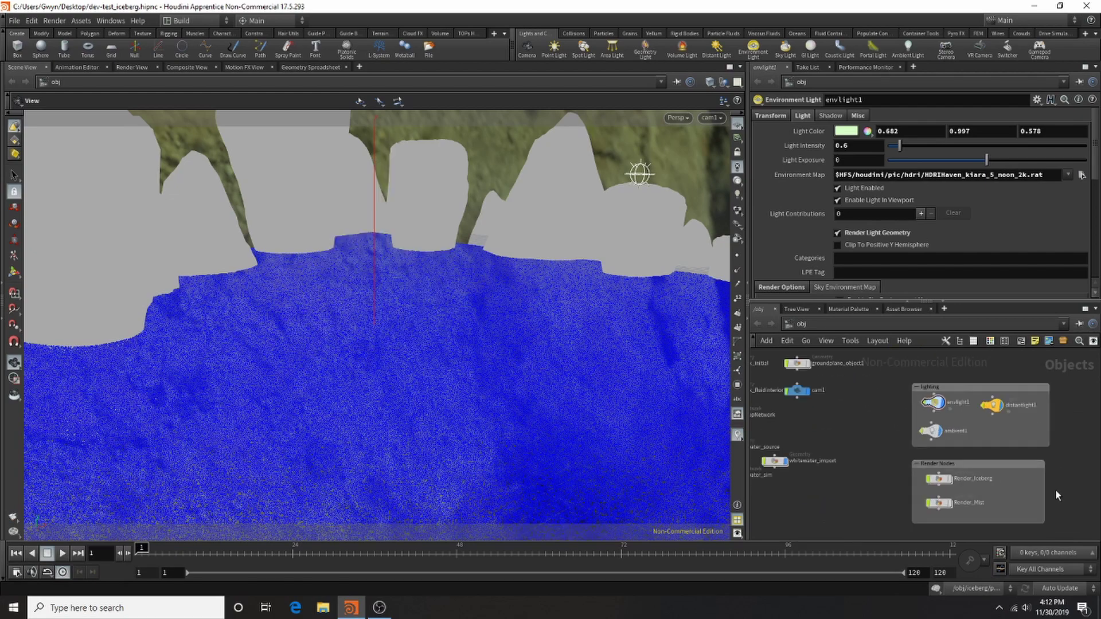
{"action": "scroll", "coordinate": [848, 407], "scroll_direction": "up", "scroll_amount": 4}
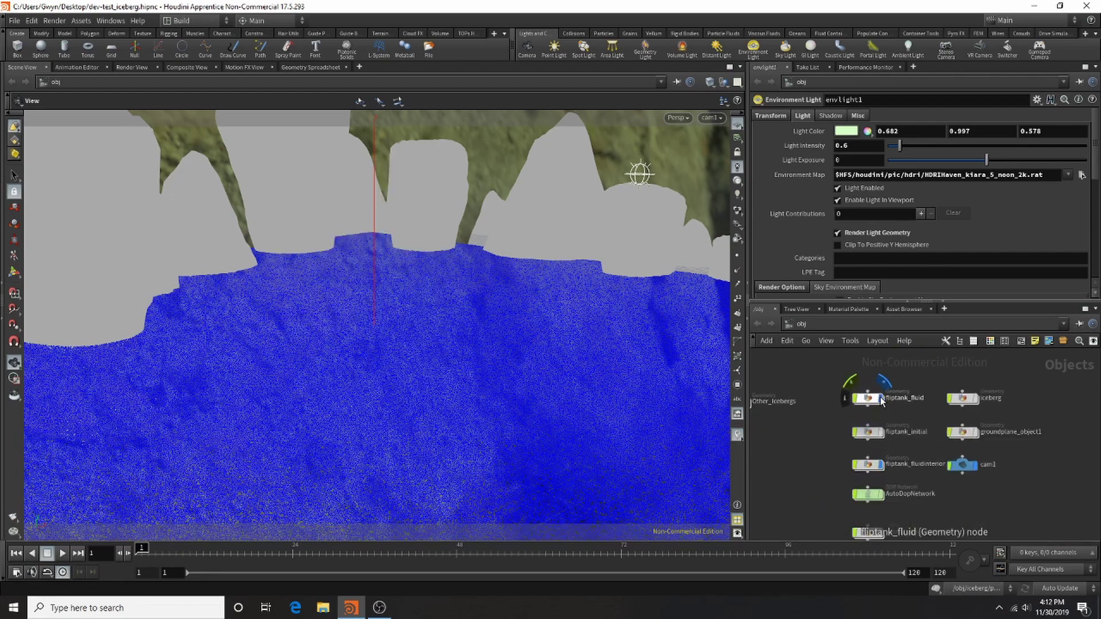
{"action": "left_click", "coordinate": [880, 464]}
{"action": "scroll", "coordinate": [838, 425], "scroll_direction": "down", "scroll_amount": 2}
{"action": "scroll", "coordinate": [839, 425], "scroll_direction": "up", "scroll_amount": 1}
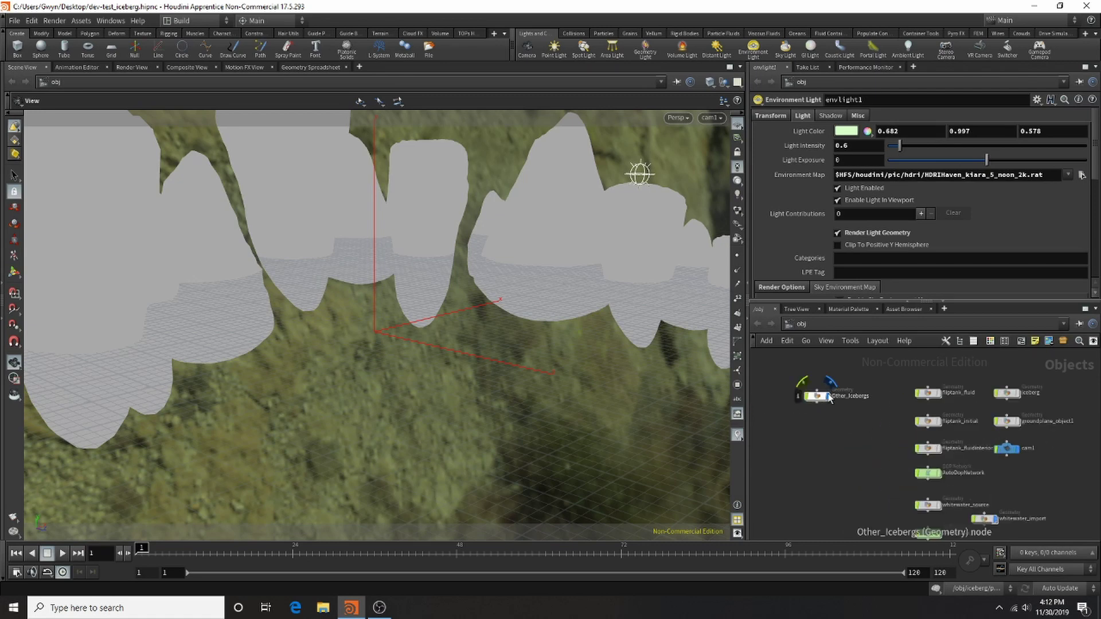
{"action": "left_click", "coordinate": [827, 398]}
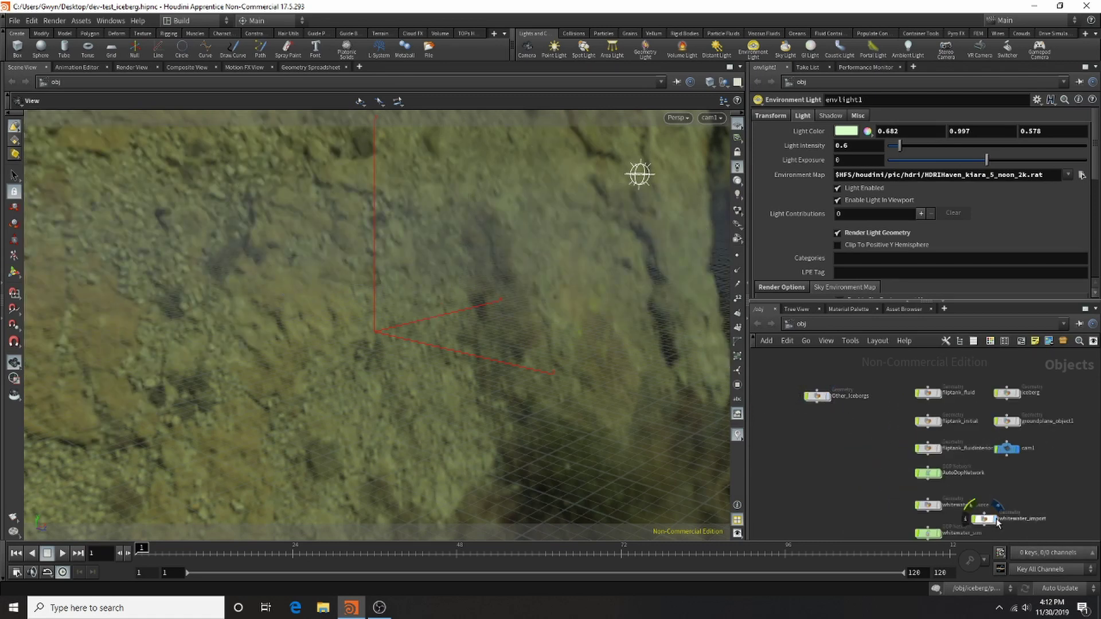
{"action": "scroll", "coordinate": [876, 424], "scroll_direction": "down", "scroll_amount": 3}
{"action": "scroll", "coordinate": [1042, 472], "scroll_direction": "up", "scroll_amount": 1}
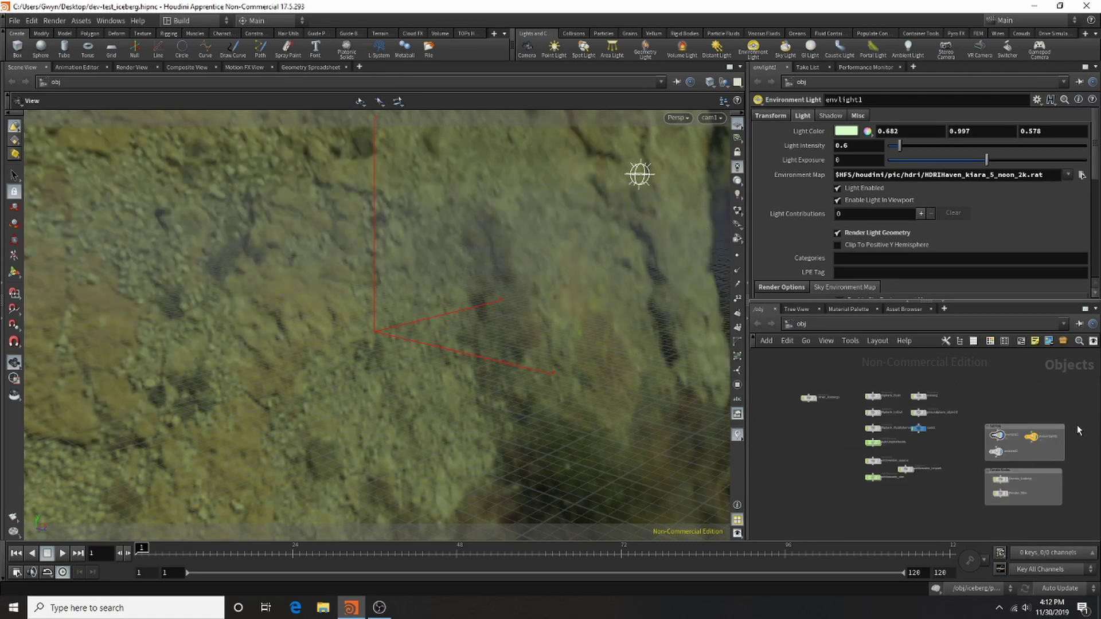
Move the lighting network box slightly away from the Render Nodes box and leave it expanded.
{"action": "scroll", "coordinate": [1053, 459], "scroll_direction": "up", "scroll_amount": 3}
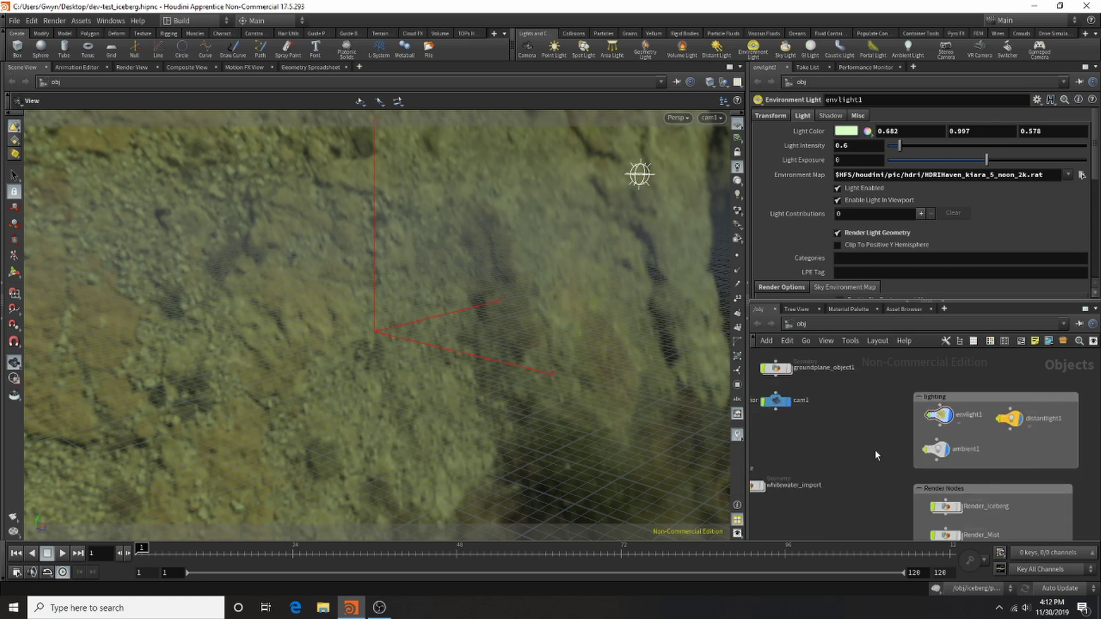
{"action": "scroll", "coordinate": [955, 460], "scroll_direction": "up", "scroll_amount": 2}
{"action": "scroll", "coordinate": [946, 436], "scroll_direction": "down", "scroll_amount": 2}
{"action": "scroll", "coordinate": [921, 383], "scroll_direction": "up", "scroll_amount": 2}
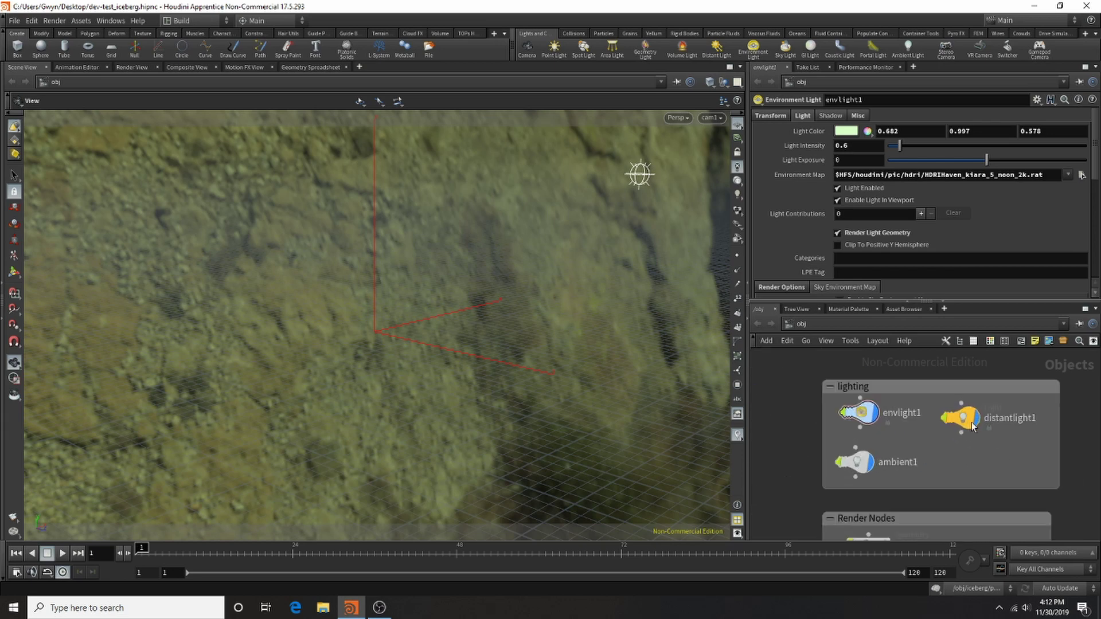
{"action": "left_click_drag", "start_coordinate": [920, 383], "coordinate": [905, 365]}
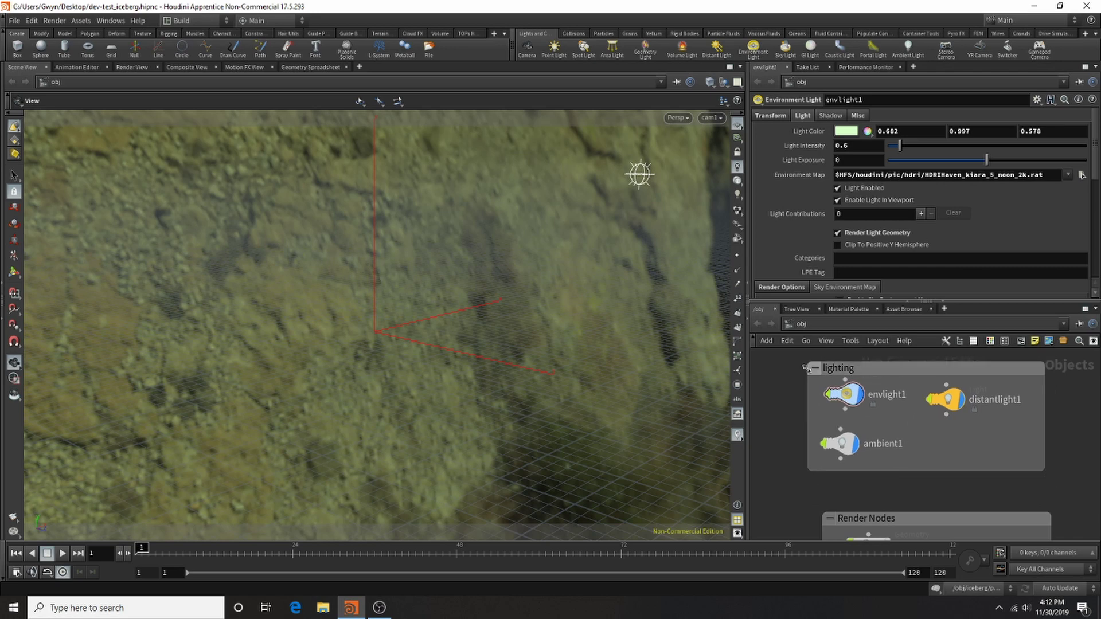
{"action": "left_click", "coordinate": [812, 369]}
{"action": "left_click", "coordinate": [812, 368]}
Examine the light parameters of distantlight1, envlight1 and ambient1, including the rotation of the environment light.
{"action": "scroll", "coordinate": [986, 428], "scroll_direction": "down", "scroll_amount": 2}
{"action": "scroll", "coordinate": [947, 465], "scroll_direction": "up", "scroll_amount": 1}
{"action": "left_click", "coordinate": [947, 408]}
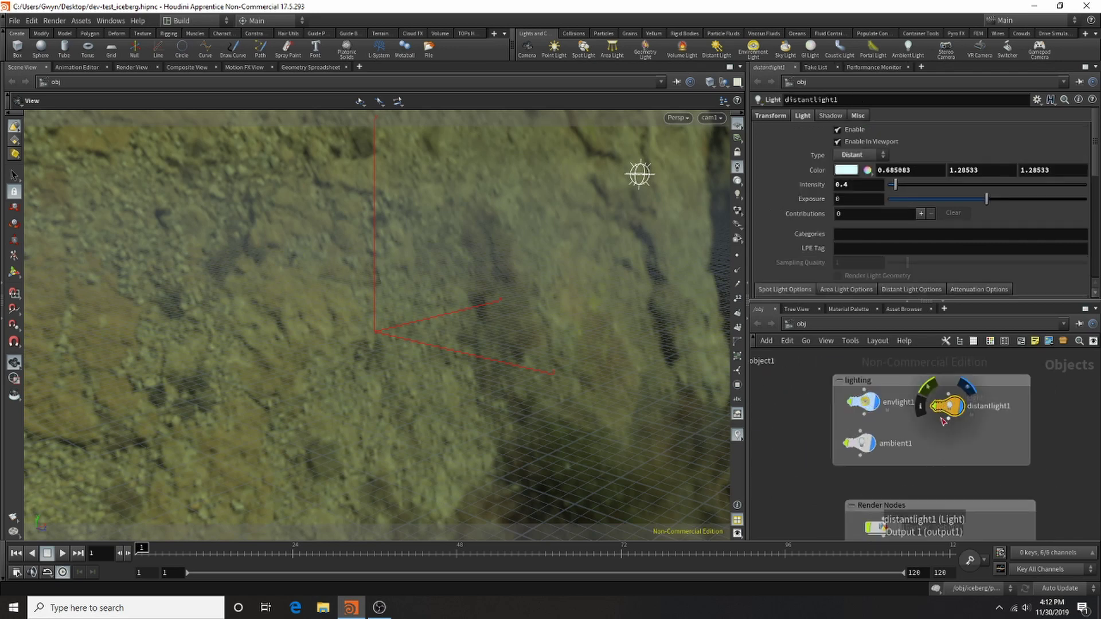
{"action": "left_click", "coordinate": [866, 407]}
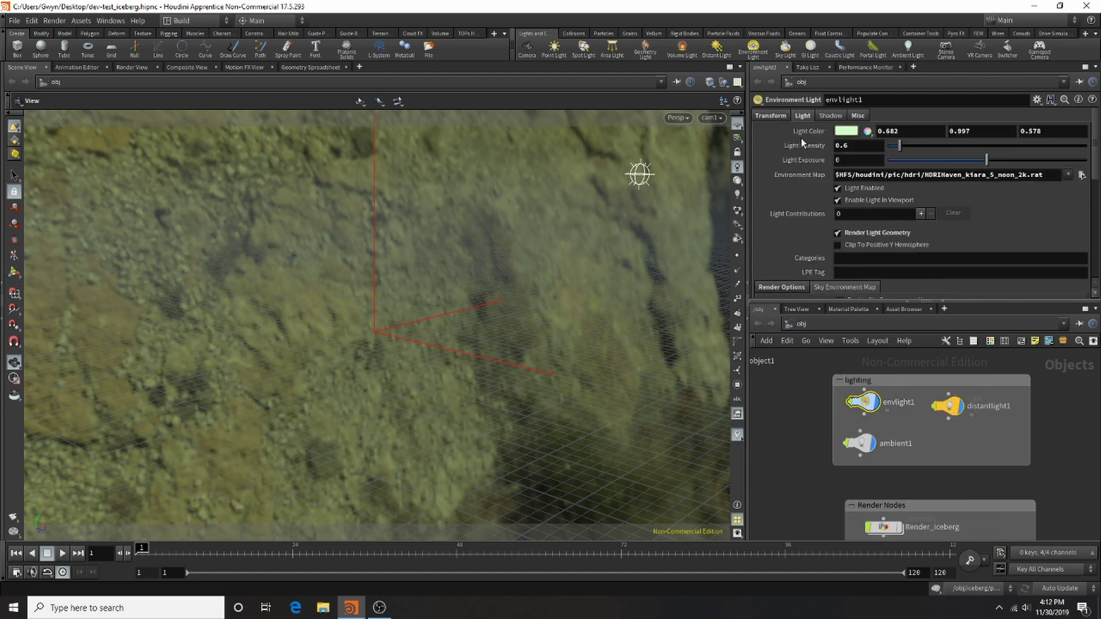
{"action": "left_click", "coordinate": [758, 100]}
{"action": "left_click", "coordinate": [1016, 111]}
{"action": "left_click", "coordinate": [772, 116]}
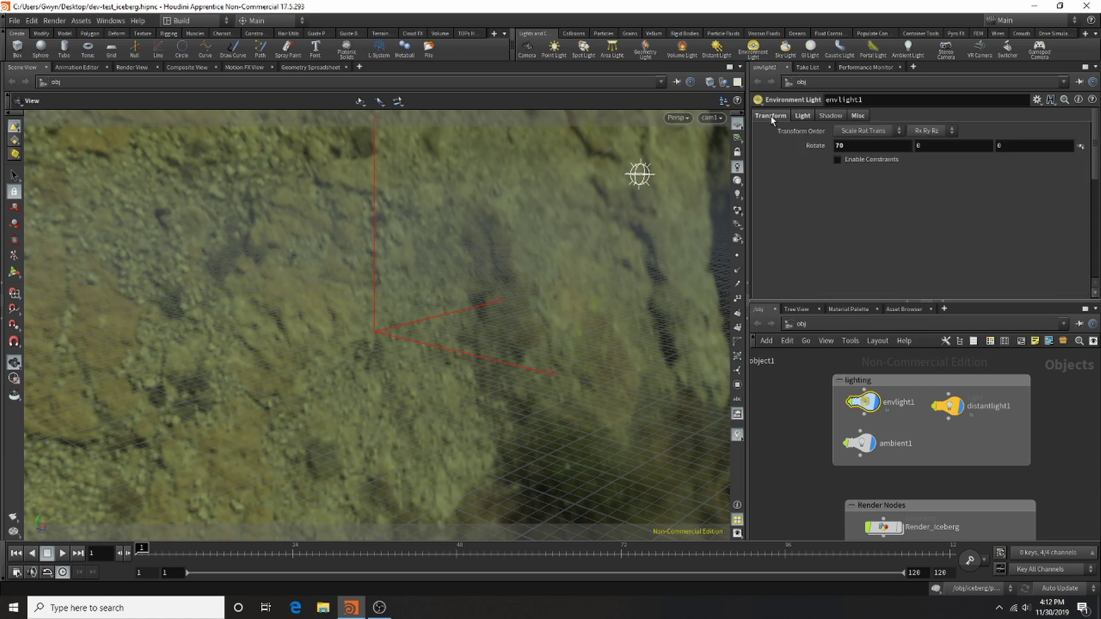
{"action": "left_click", "coordinate": [803, 116]}
{"action": "scroll", "coordinate": [949, 201], "scroll_direction": "down", "scroll_amount": 1}
{"action": "scroll", "coordinate": [949, 202], "scroll_direction": "up", "scroll_amount": 1}
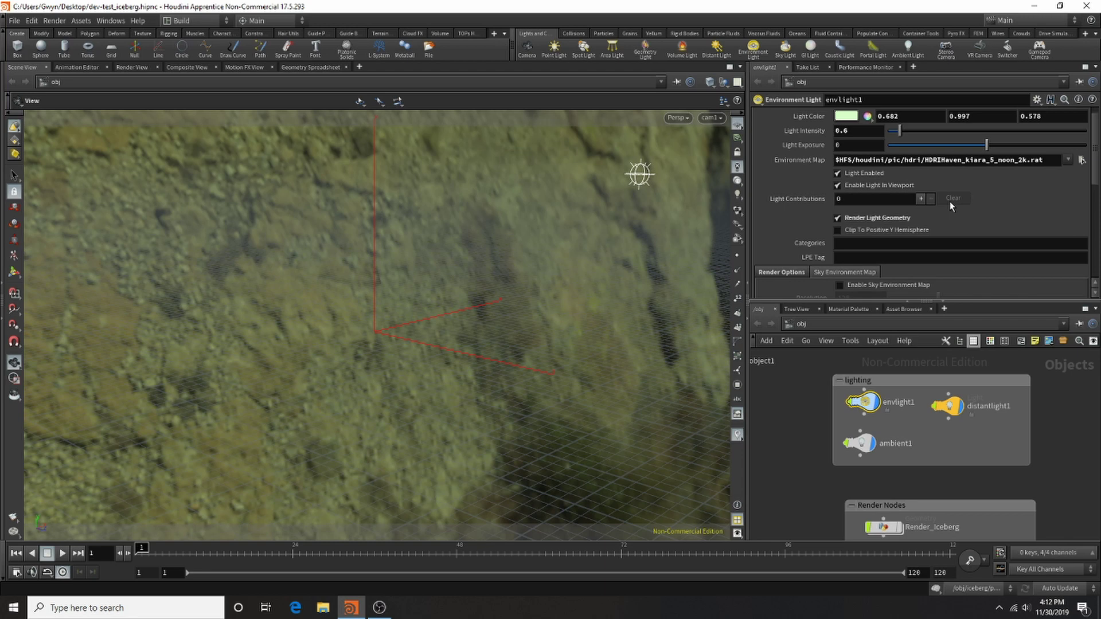
{"action": "left_click", "coordinate": [860, 443]}
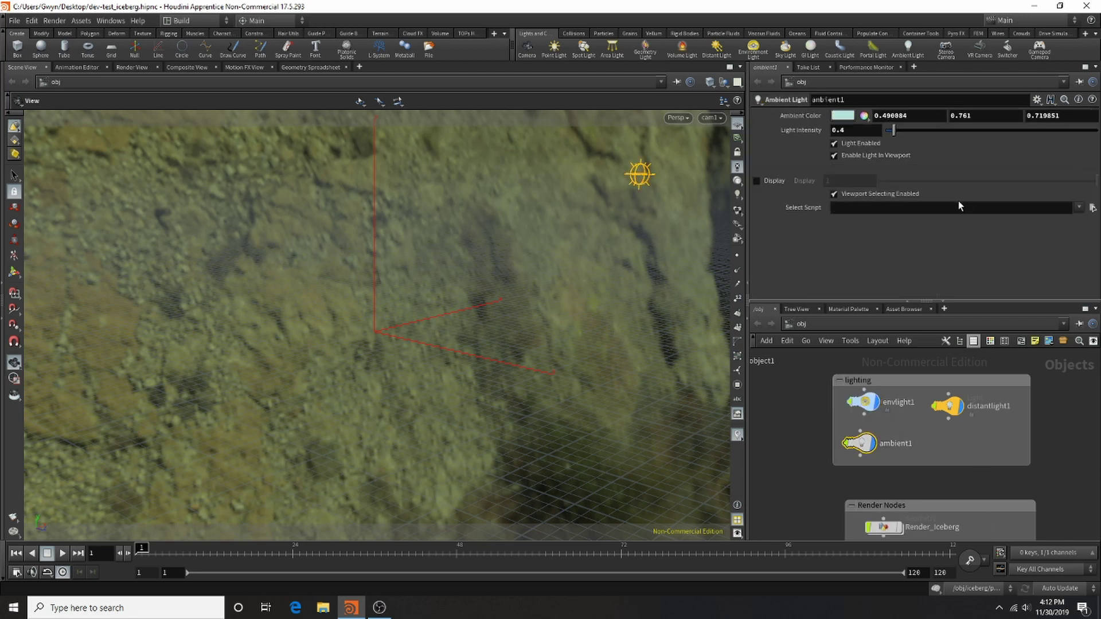
{"action": "scroll", "coordinate": [1025, 449], "scroll_direction": "down", "scroll_amount": 1}
{"action": "scroll", "coordinate": [872, 504], "scroll_direction": "down", "scroll_amount": 3}
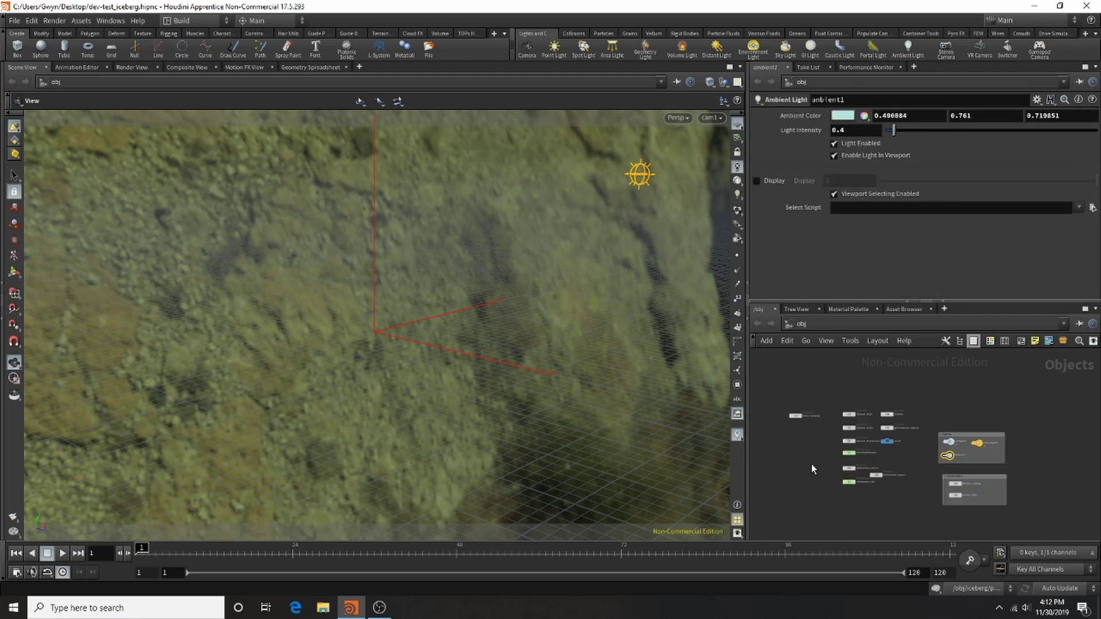
{"action": "scroll", "coordinate": [810, 463], "scroll_direction": "up", "scroll_amount": 2}
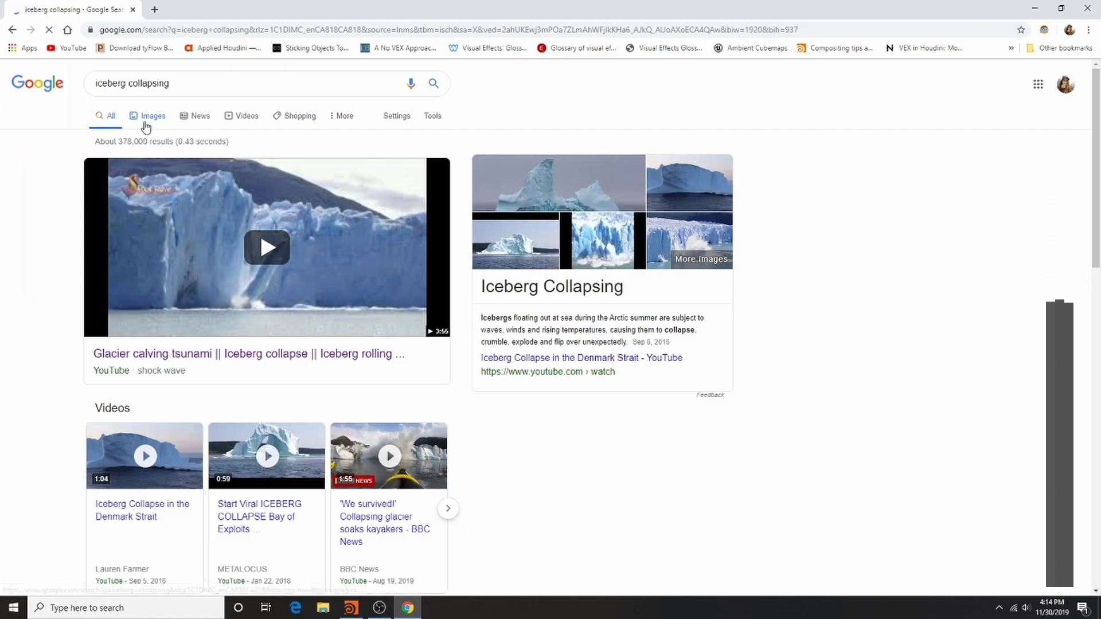
In Chrome, show the image results for "iceberg collapsing" and preview the collapsing glacier, tourist boat and arched iceberg pictures.
{"action": "left_click", "coordinate": [147, 118]}
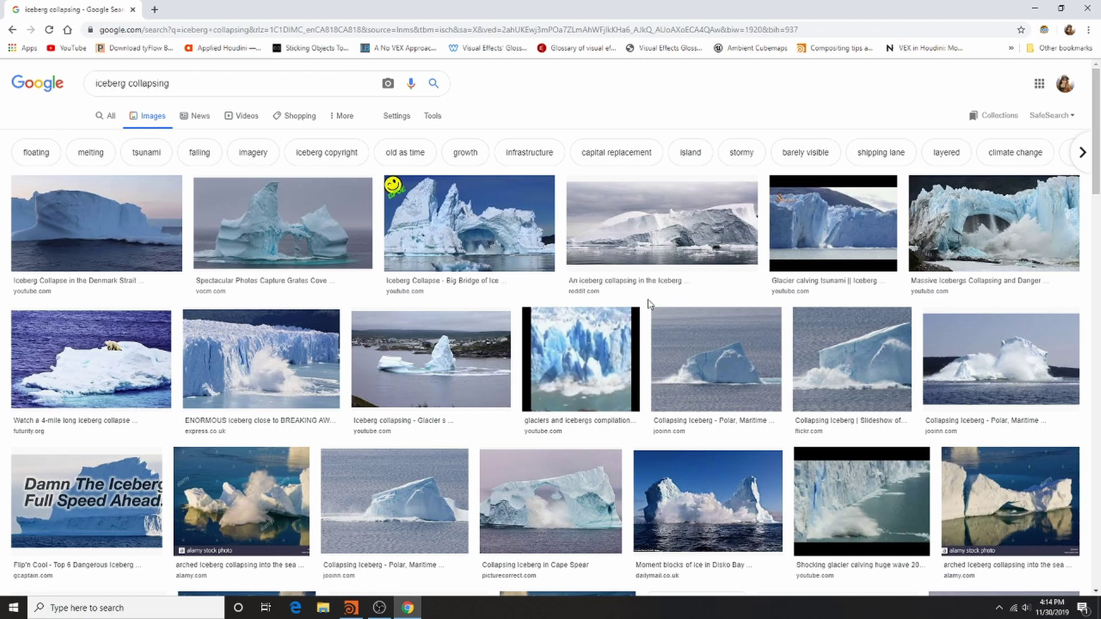
{"action": "left_click", "coordinate": [630, 370]}
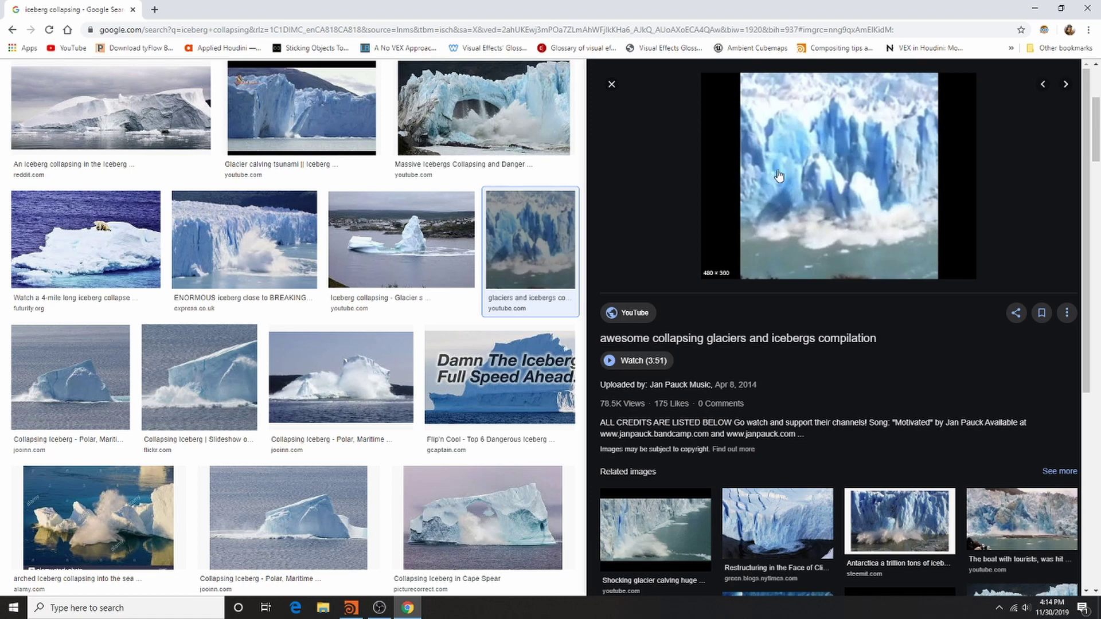
{"action": "key", "text": "Escape"}
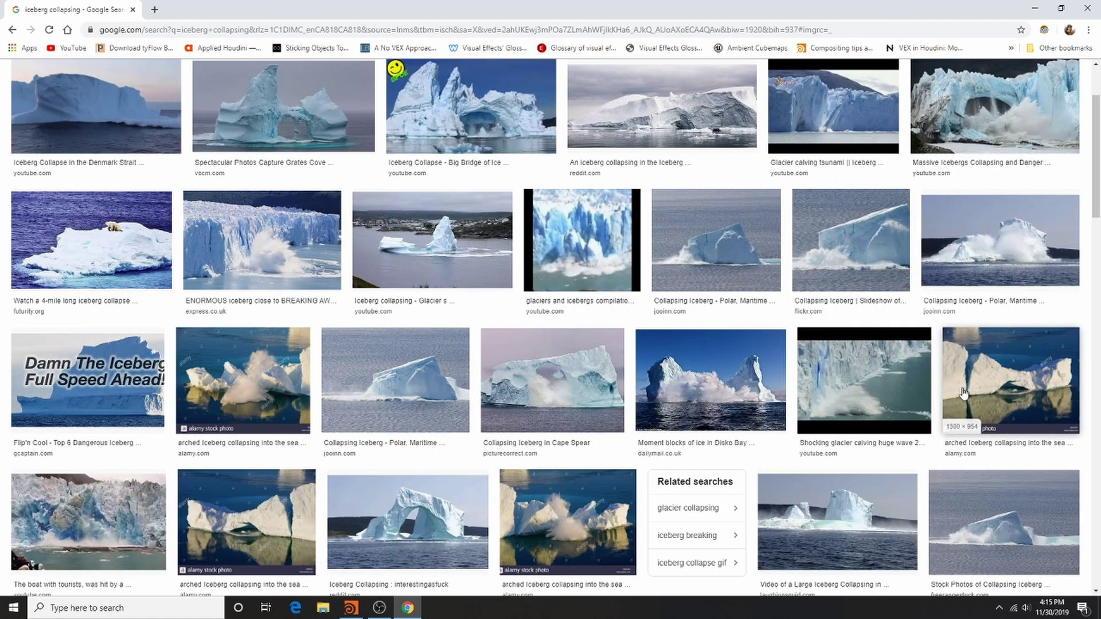
{"action": "scroll", "coordinate": [715, 394], "scroll_direction": "down", "scroll_amount": 3}
{"action": "left_click", "coordinate": [143, 339]}
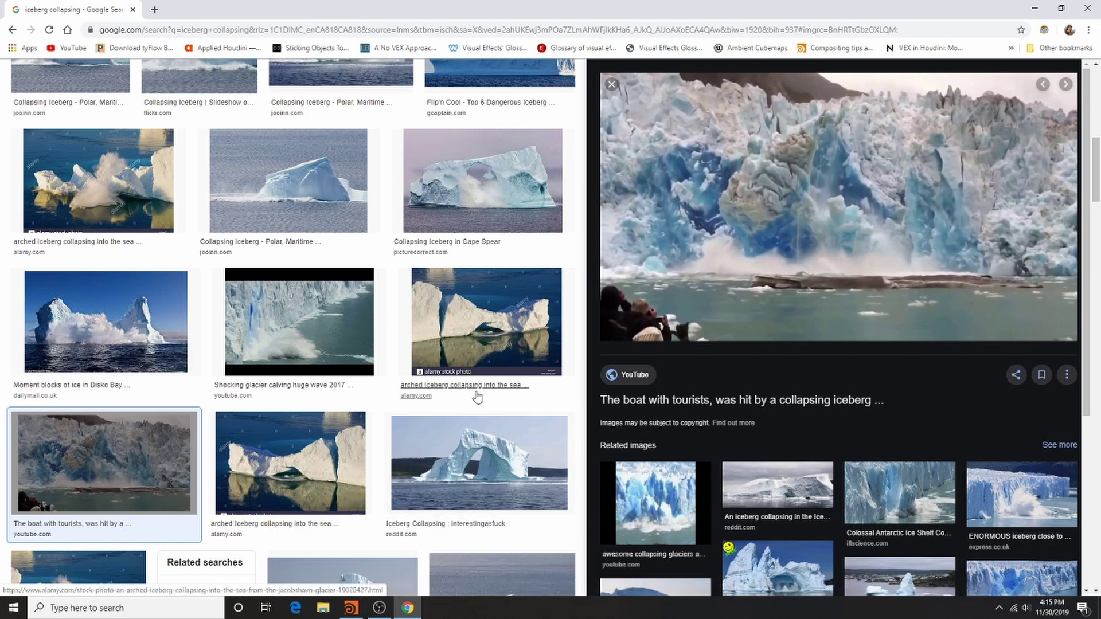
{"action": "left_click", "coordinate": [443, 331]}
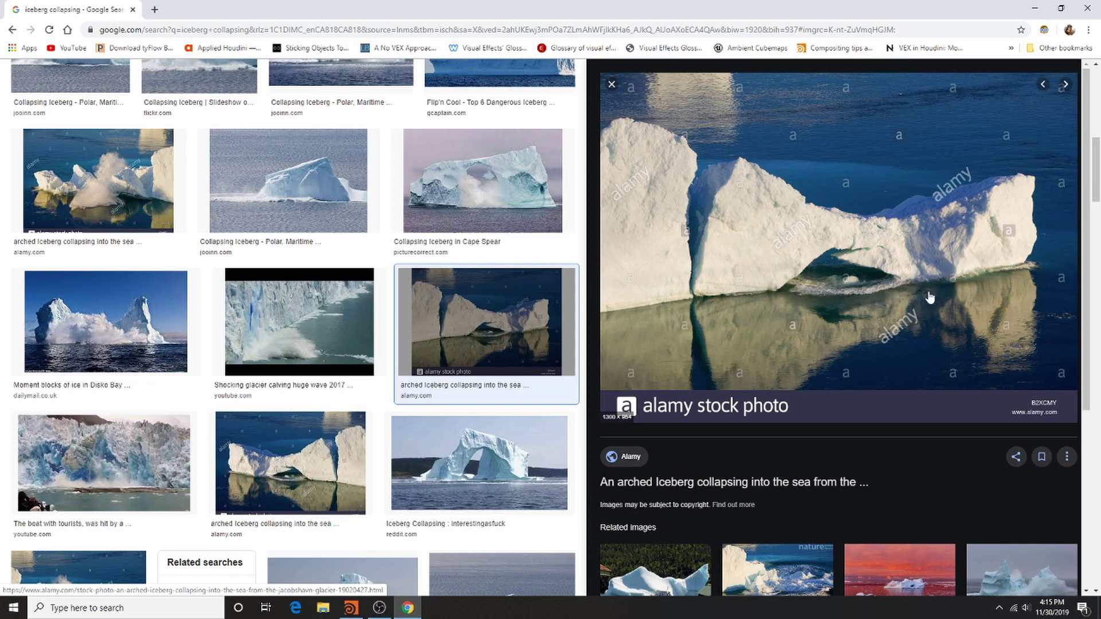
Switch back to Houdini, display and select the iceberg object to inspect its shape, and hide it again.
{"action": "left_click", "coordinate": [351, 607]}
{"action": "scroll", "coordinate": [905, 404], "scroll_direction": "up", "scroll_amount": 5}
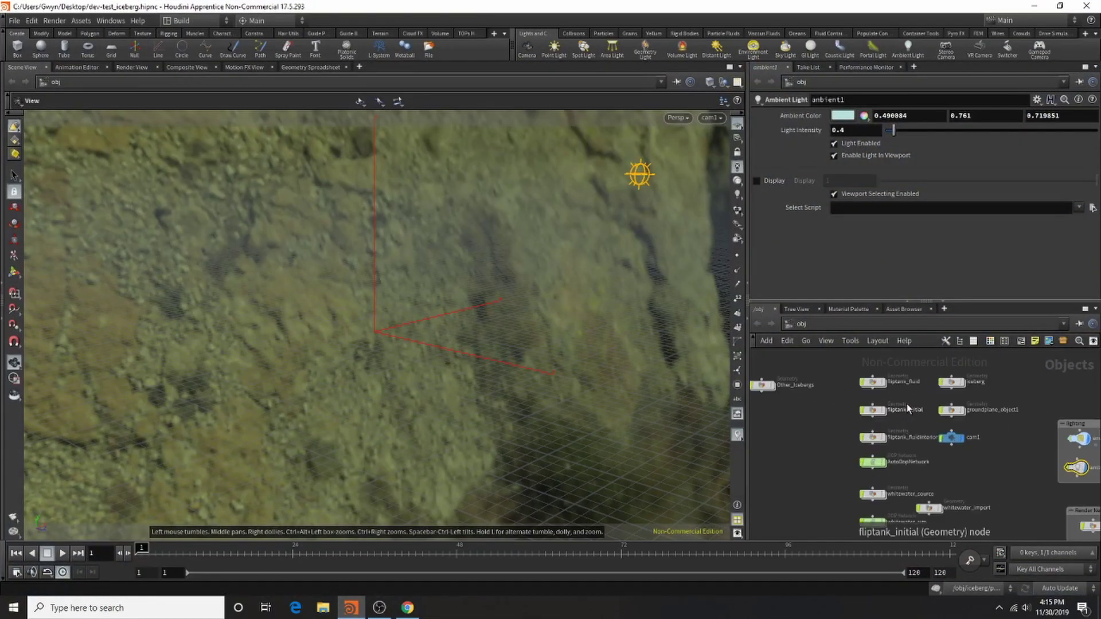
{"action": "left_click", "coordinate": [953, 381]}
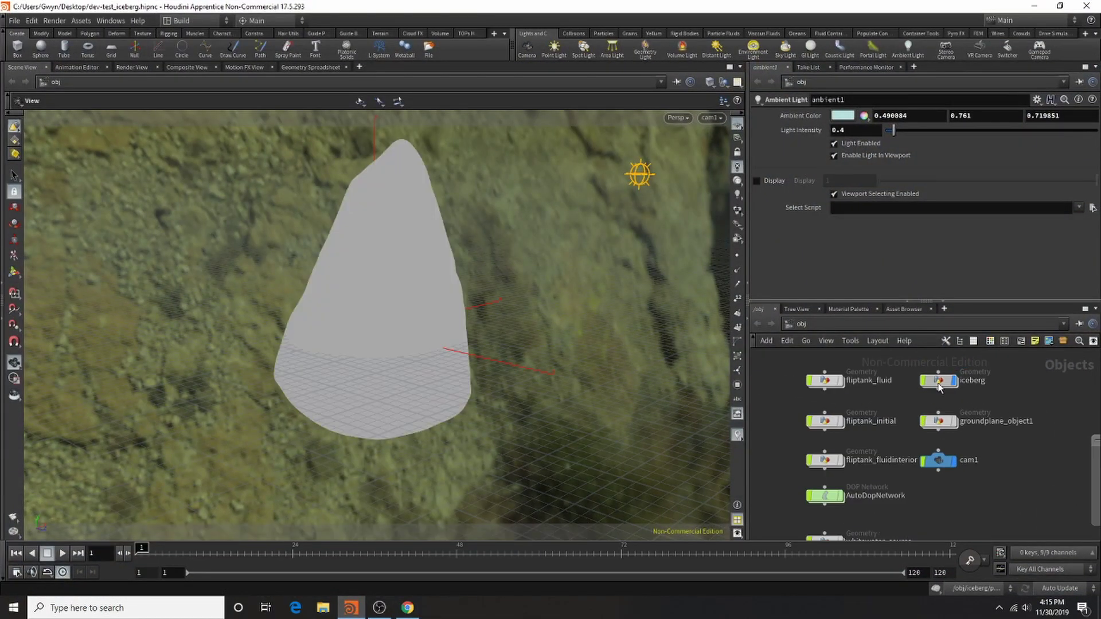
{"action": "left_click", "coordinate": [940, 381]}
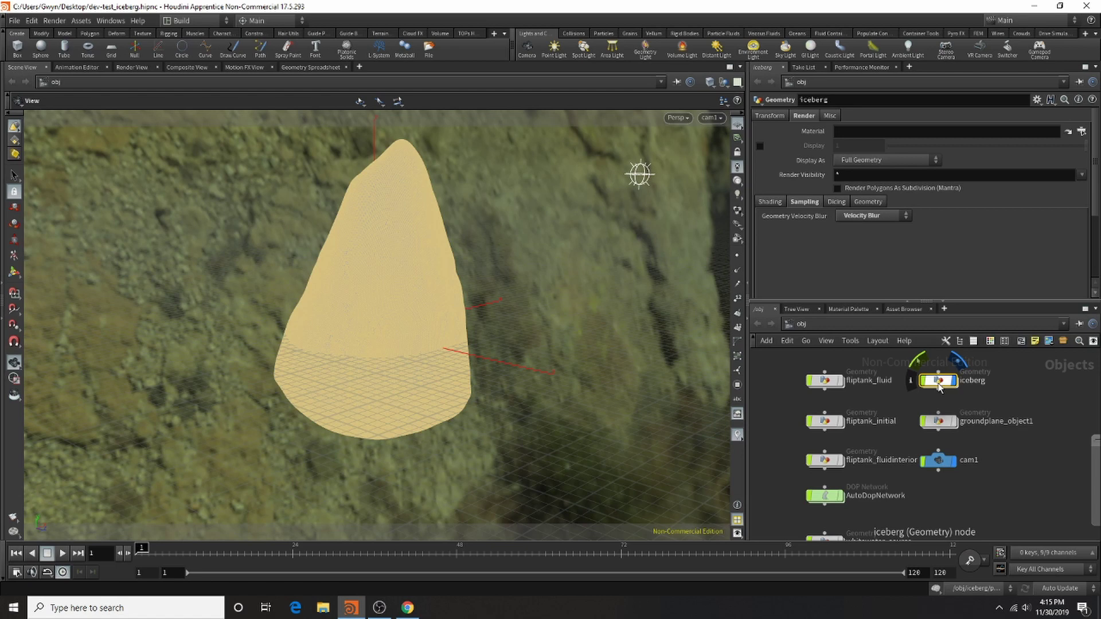
{"action": "left_click", "coordinate": [951, 382]}
{"action": "scroll", "coordinate": [947, 387], "scroll_direction": "down", "scroll_amount": 2}
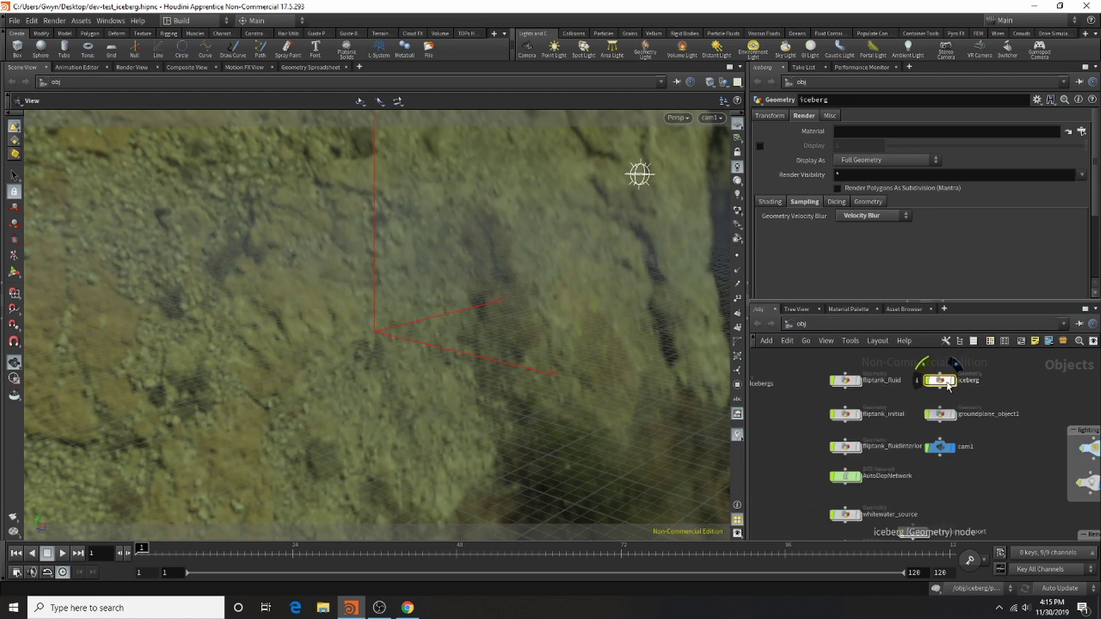
Turn on the viewport display of the Other_Icebergs object and select it.
{"action": "scroll", "coordinate": [948, 385], "scroll_direction": "down", "scroll_amount": 3}
{"action": "scroll", "coordinate": [865, 433], "scroll_direction": "up", "scroll_amount": 2}
{"action": "scroll", "coordinate": [933, 489], "scroll_direction": "up", "scroll_amount": 1}
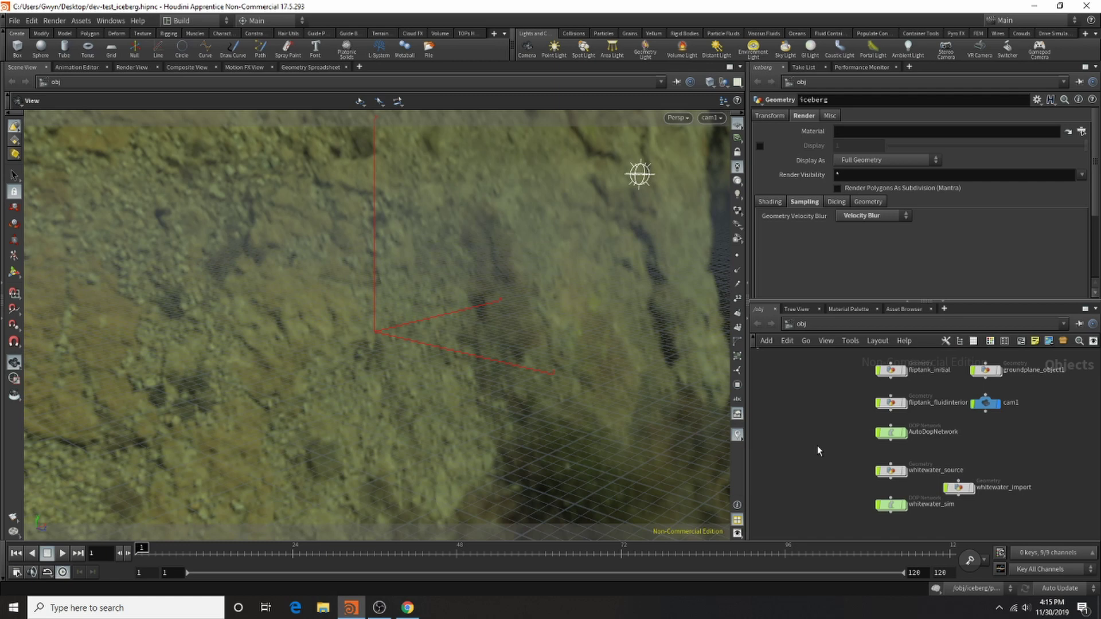
{"action": "scroll", "coordinate": [975, 459], "scroll_direction": "down", "scroll_amount": 2}
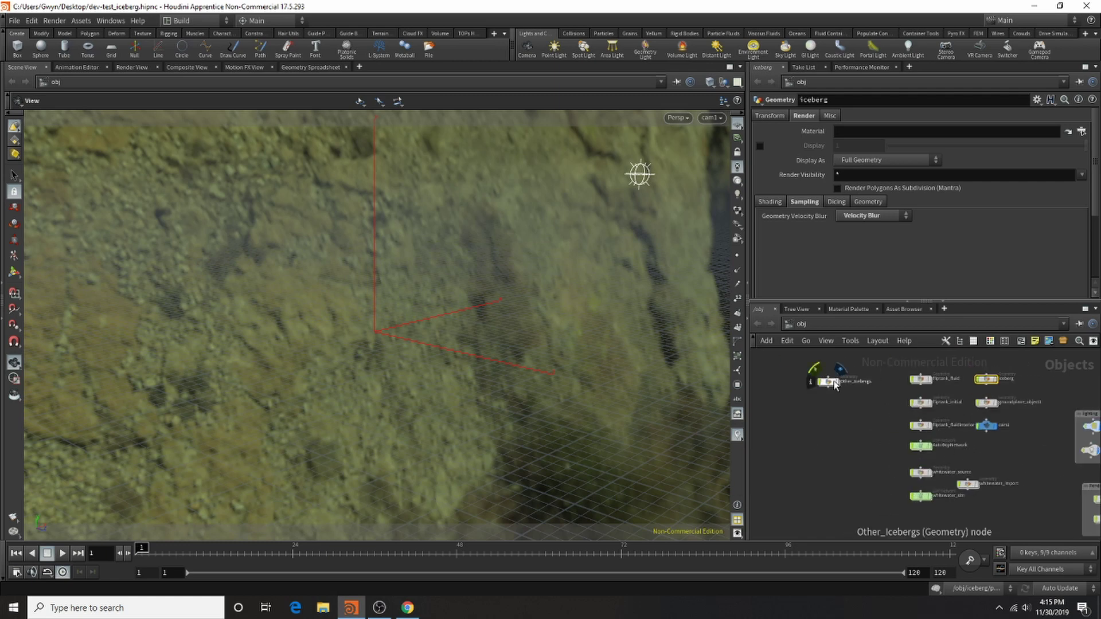
{"action": "scroll", "coordinate": [930, 449], "scroll_direction": "up", "scroll_amount": 2}
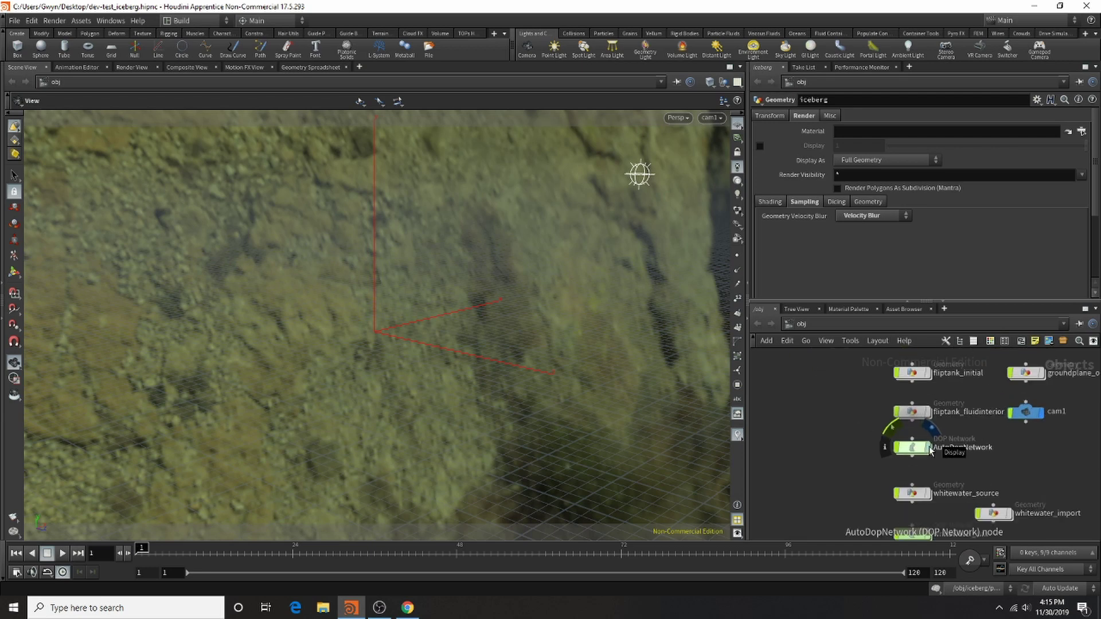
{"action": "scroll", "coordinate": [930, 451], "scroll_direction": "down", "scroll_amount": 2}
{"action": "scroll", "coordinate": [803, 410], "scroll_direction": "up", "scroll_amount": 2}
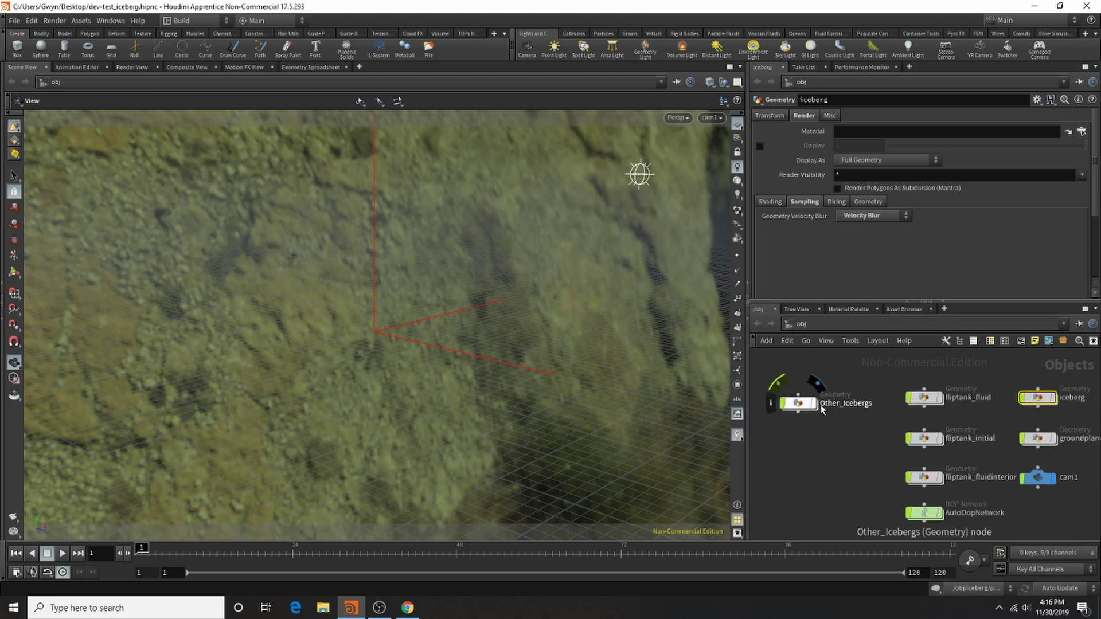
{"action": "scroll", "coordinate": [815, 383], "scroll_direction": "up", "scroll_amount": 1}
{"action": "left_click", "coordinate": [815, 383]}
{"action": "left_click", "coordinate": [795, 408]}
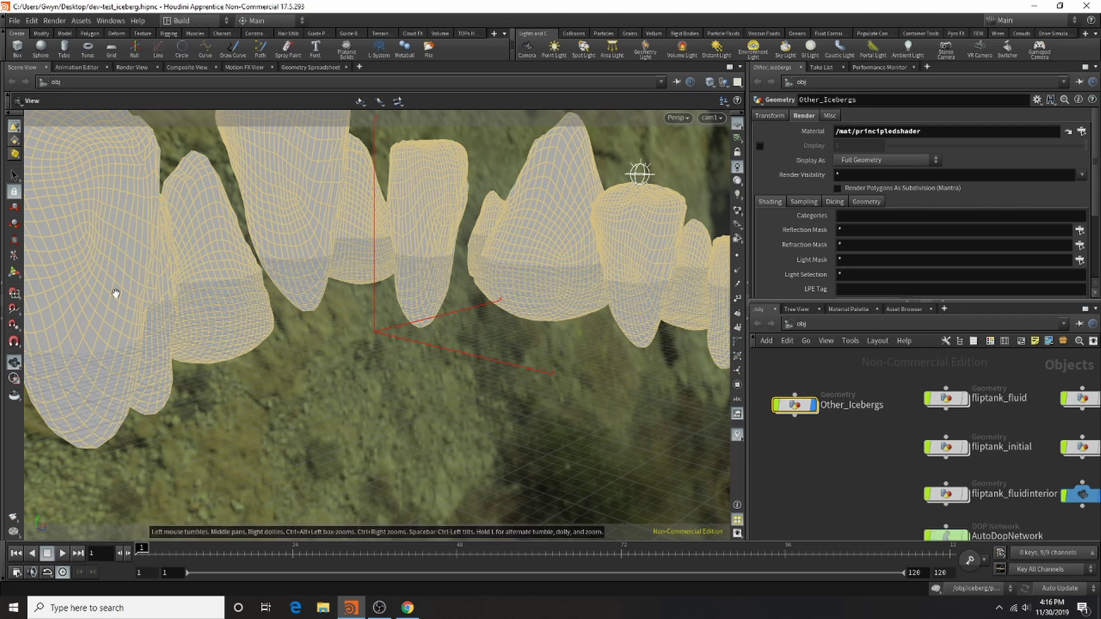
Inspect file3 and the transform6 output inside Other_Icebergs, restore the display to merge1, and return to the object level.
{"action": "double_click", "coordinate": [794, 405]}
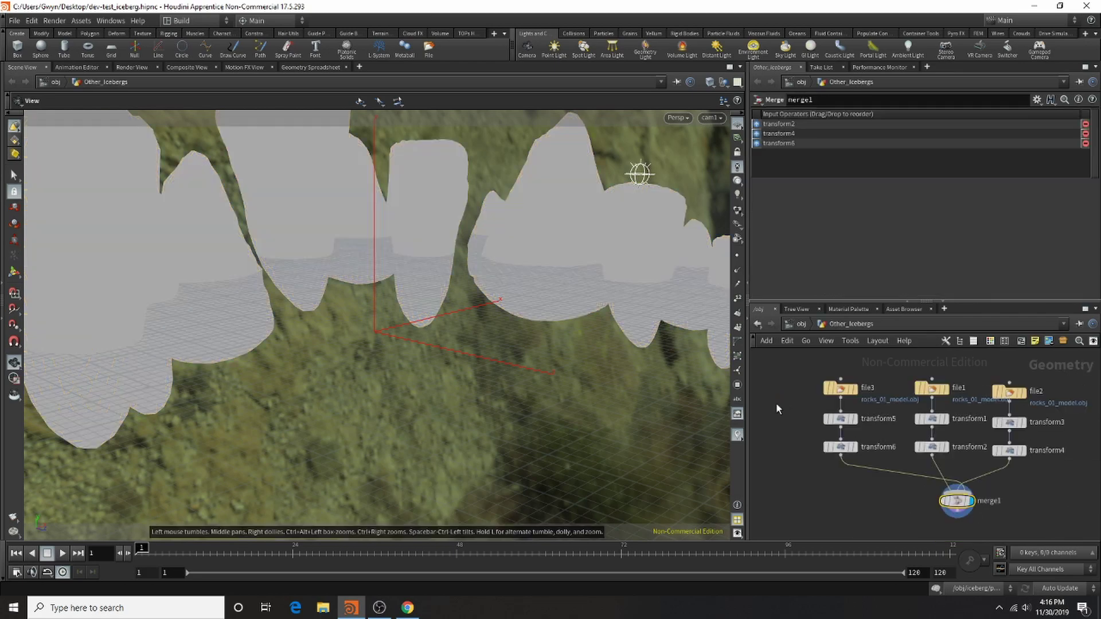
{"action": "scroll", "coordinate": [880, 437], "scroll_direction": "up", "scroll_amount": 3}
{"action": "left_click", "coordinate": [816, 389]}
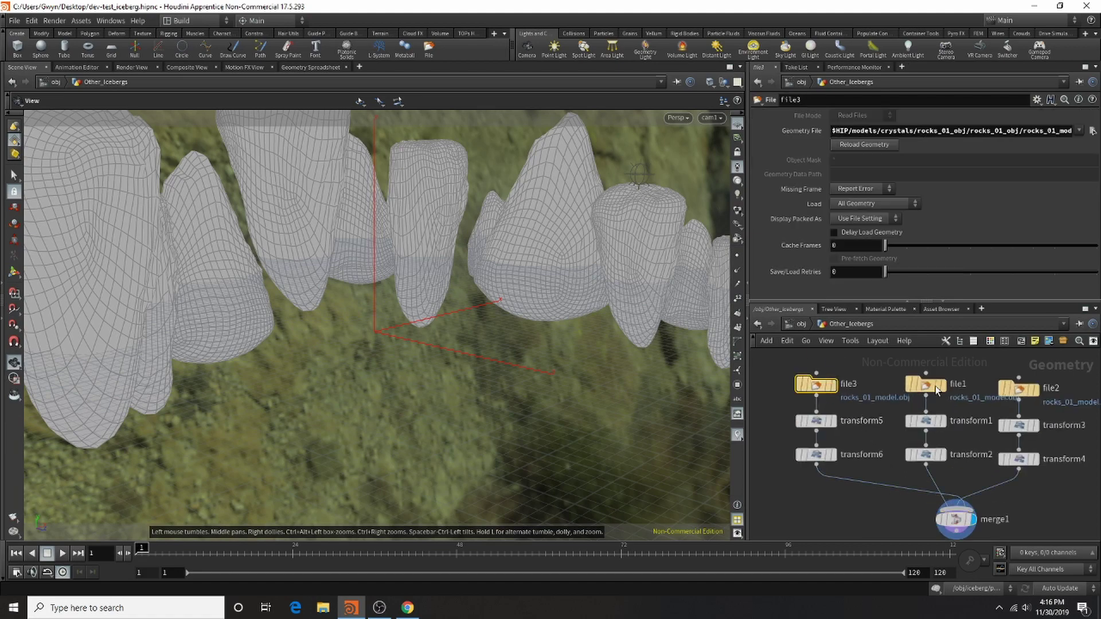
{"action": "left_click", "coordinate": [830, 457]}
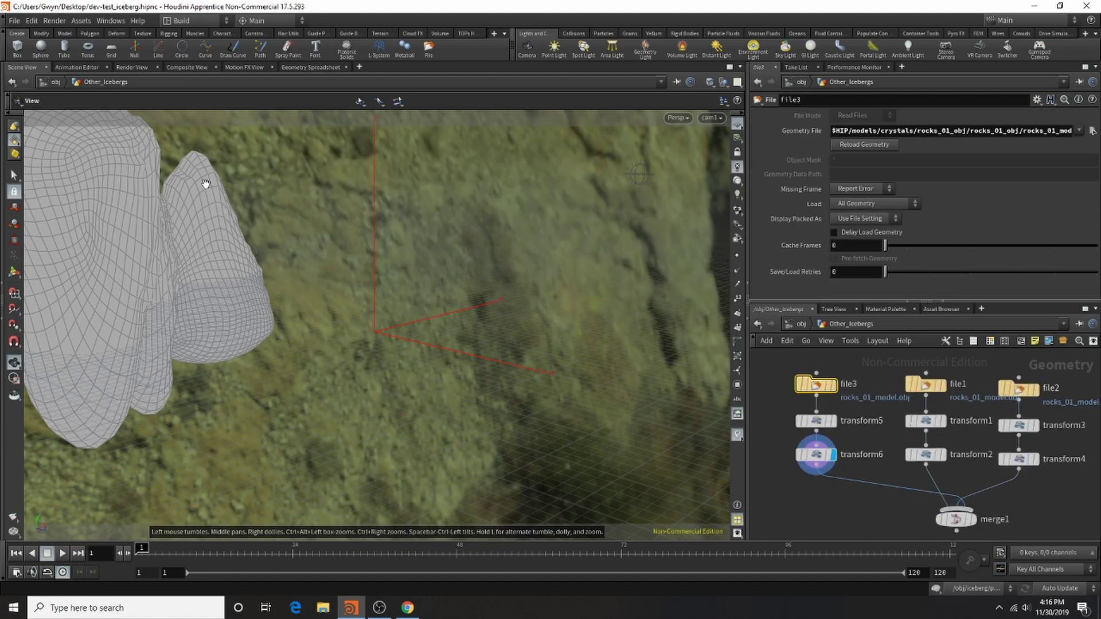
{"action": "left_click", "coordinate": [974, 521]}
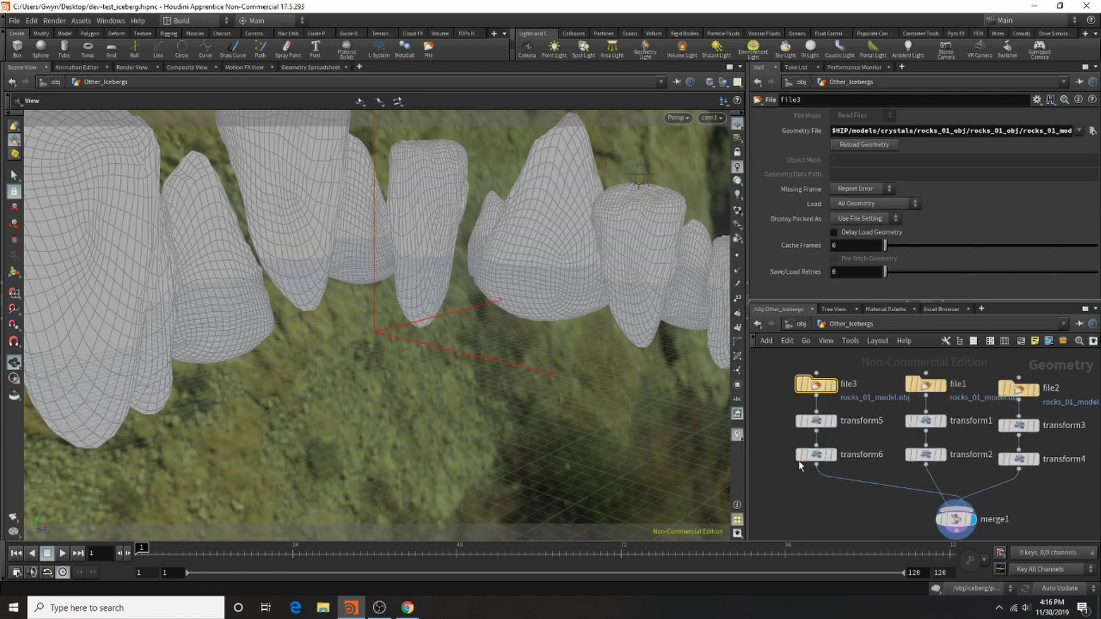
{"action": "left_click", "coordinate": [798, 325]}
{"action": "left_click", "coordinate": [796, 325]}
{"action": "left_click", "coordinate": [797, 325]}
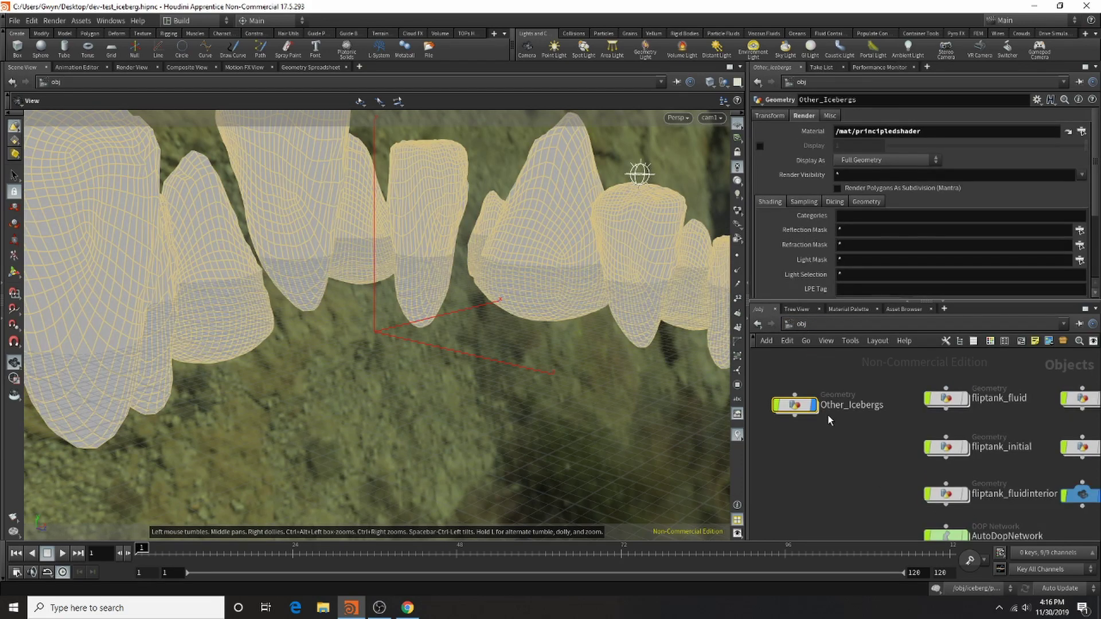
Turn off the viewport display of the Other_Icebergs object.
{"action": "mouse_move", "coordinate": [812, 408]}
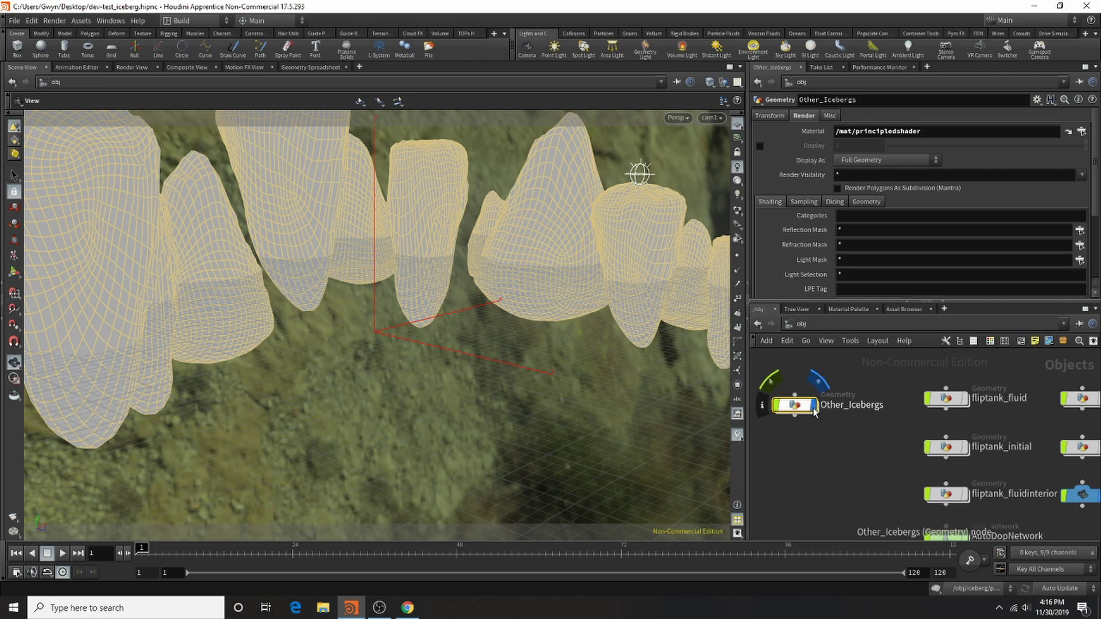
{"action": "left_click", "coordinate": [814, 409]}
{"action": "scroll", "coordinate": [824, 413], "scroll_direction": "down", "scroll_amount": 3}
{"action": "scroll", "coordinate": [925, 424], "scroll_direction": "up", "scroll_amount": 3}
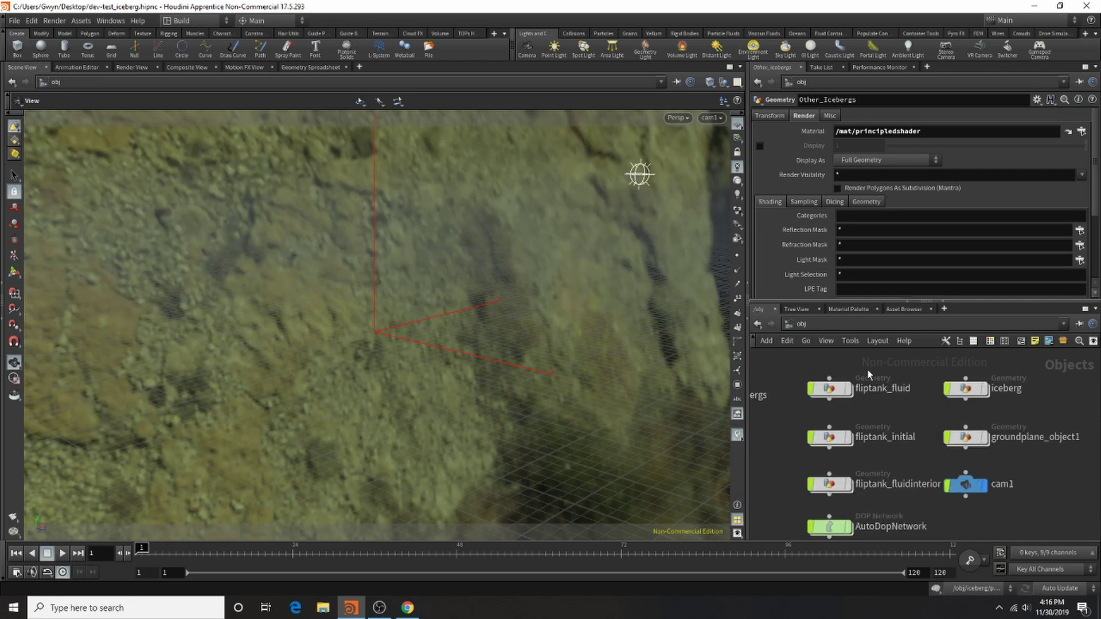
Turn on the viewport display of the fliptank_fluid object and open its node network.
{"action": "scroll", "coordinate": [867, 401], "scroll_direction": "down", "scroll_amount": 2}
{"action": "scroll", "coordinate": [870, 419], "scroll_direction": "up", "scroll_amount": 1}
{"action": "left_click", "coordinate": [842, 372]}
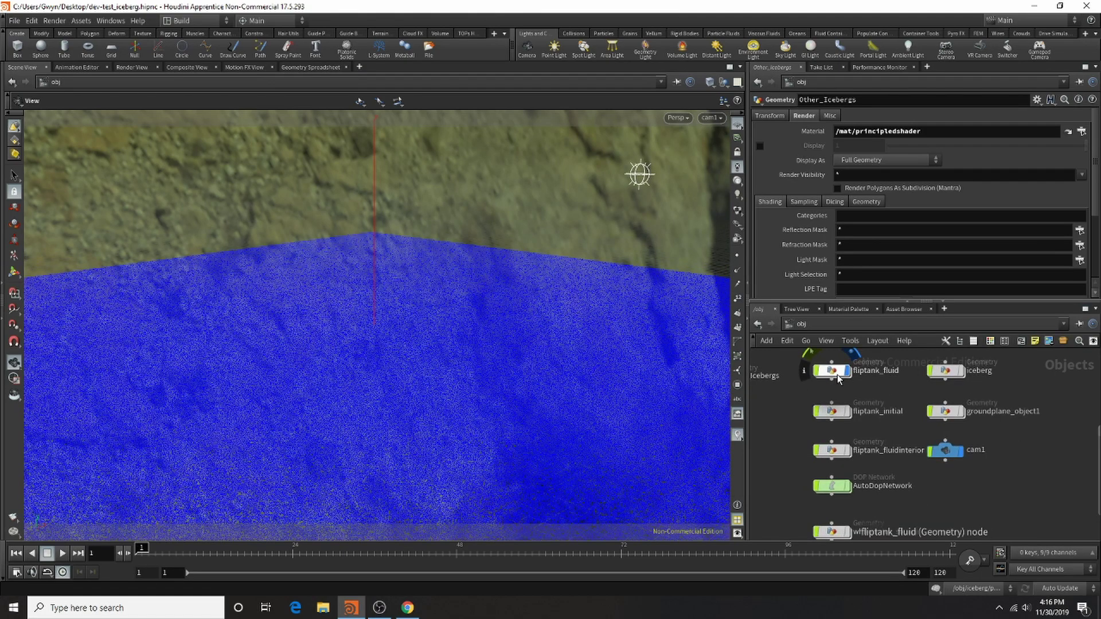
{"action": "double_click", "coordinate": [835, 374]}
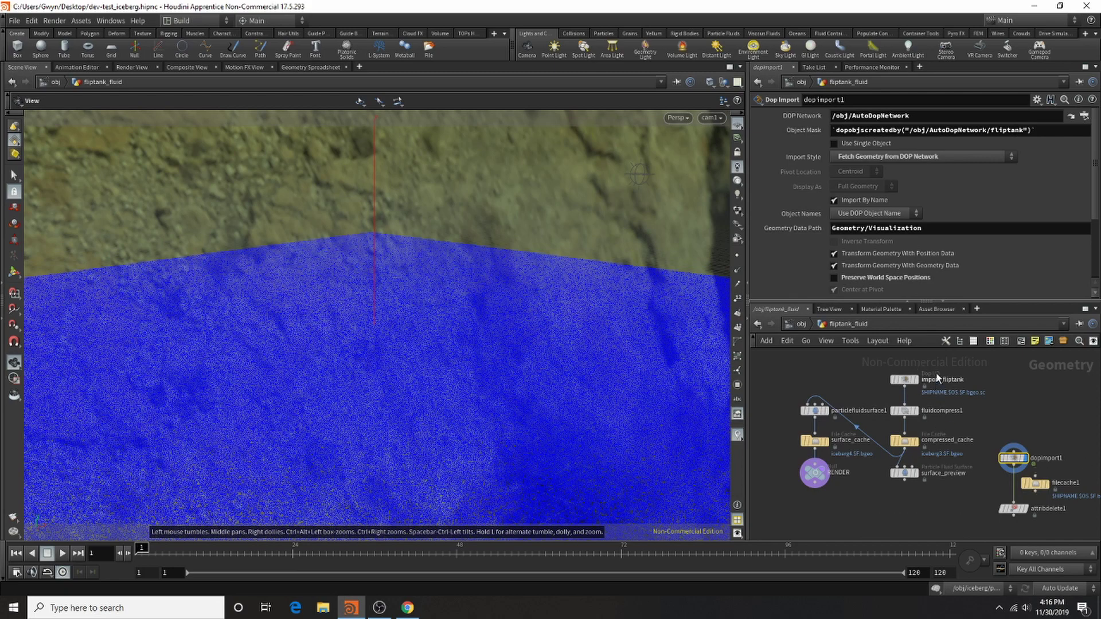
Look over the dopimport1 branch and nudge its filecache1 and attribdelete1 nodes slightly.
{"action": "scroll", "coordinate": [934, 417], "scroll_direction": "up", "scroll_amount": 4}
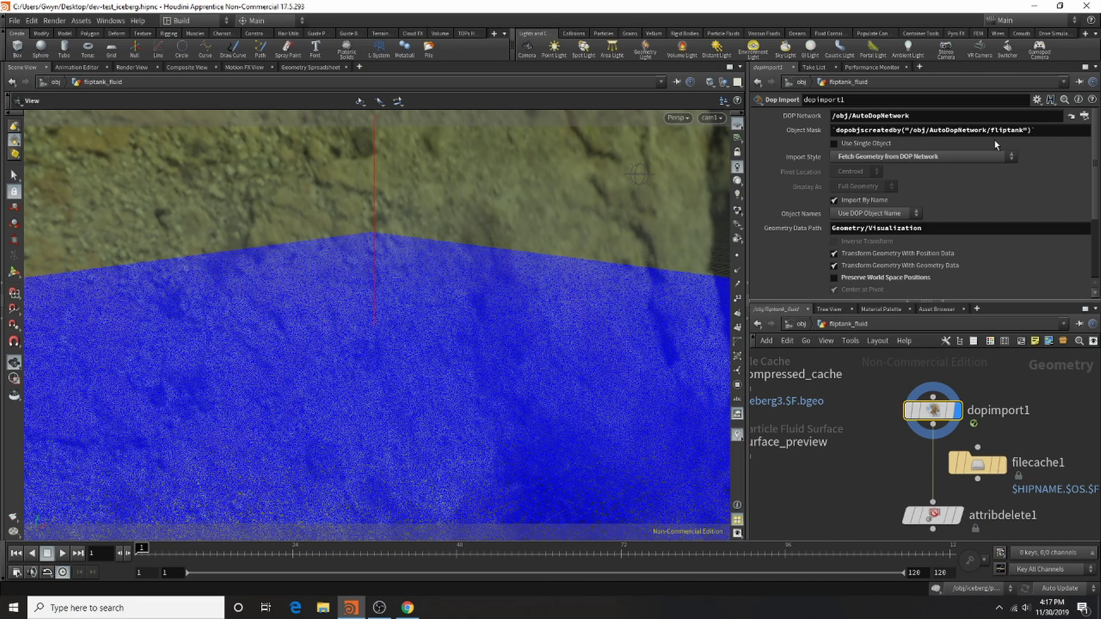
{"action": "scroll", "coordinate": [917, 371], "scroll_direction": "down", "scroll_amount": 2}
{"action": "scroll", "coordinate": [900, 412], "scroll_direction": "up", "scroll_amount": 2}
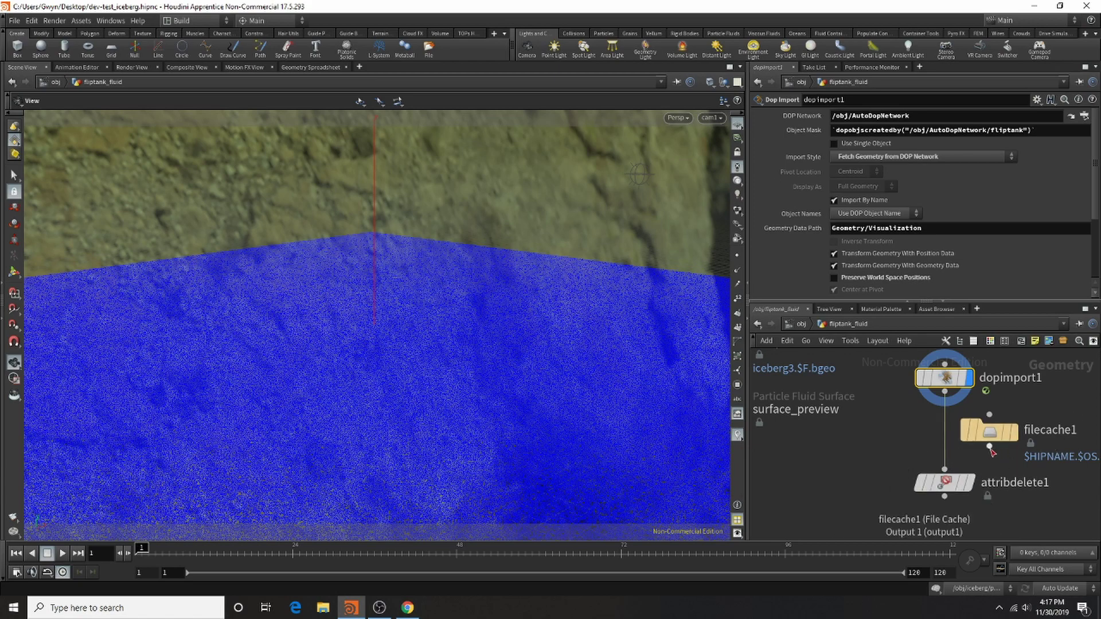
{"action": "mouse_move", "coordinate": [999, 436]}
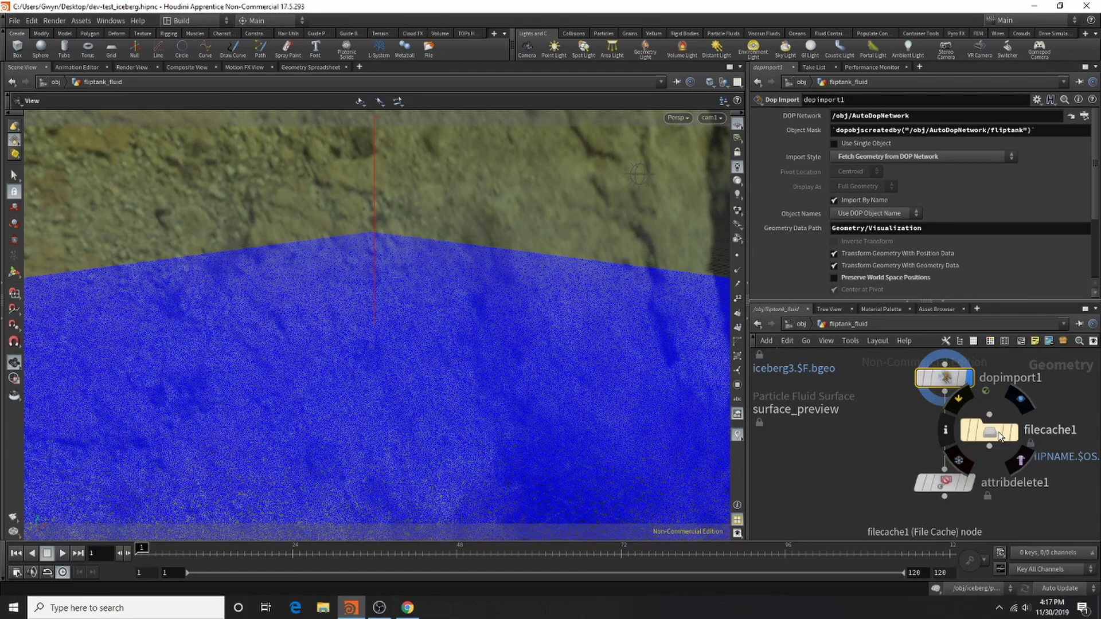
{"action": "mouse_move", "coordinate": [1000, 436]}
{"action": "left_mouse_down"}
{"action": "mouse_move", "coordinate": [983, 429]}
{"action": "mouse_move", "coordinate": [1003, 435]}
{"action": "left_mouse_up"}
{"action": "left_click_drag", "start_coordinate": [945, 483], "coordinate": [945, 470]}
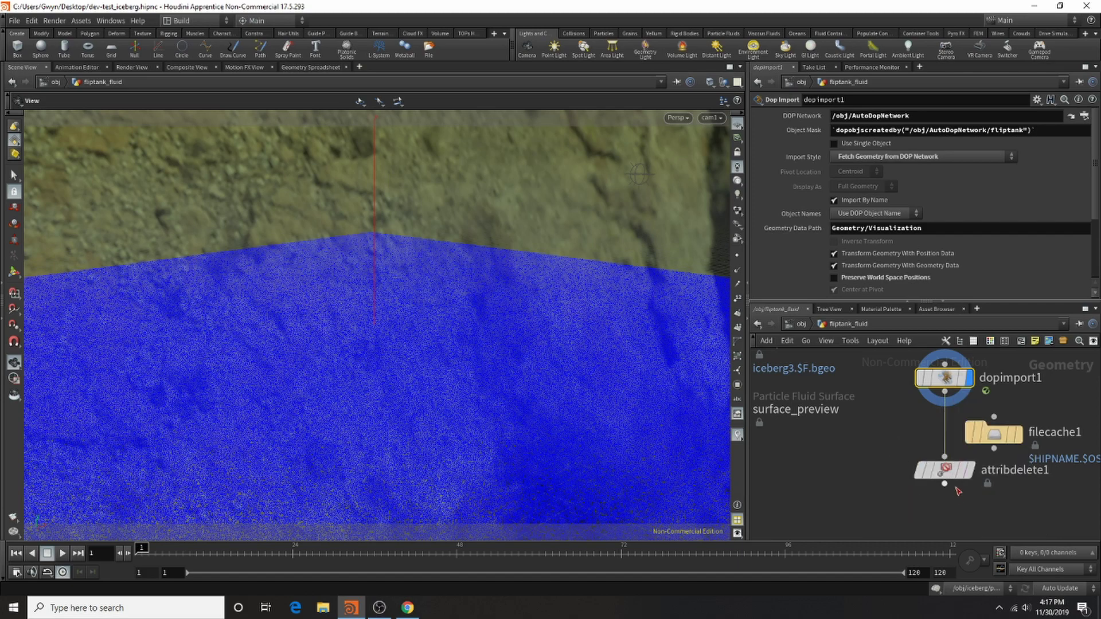
{"action": "mouse_move", "coordinate": [962, 478]}
{"action": "key", "text": "h"}
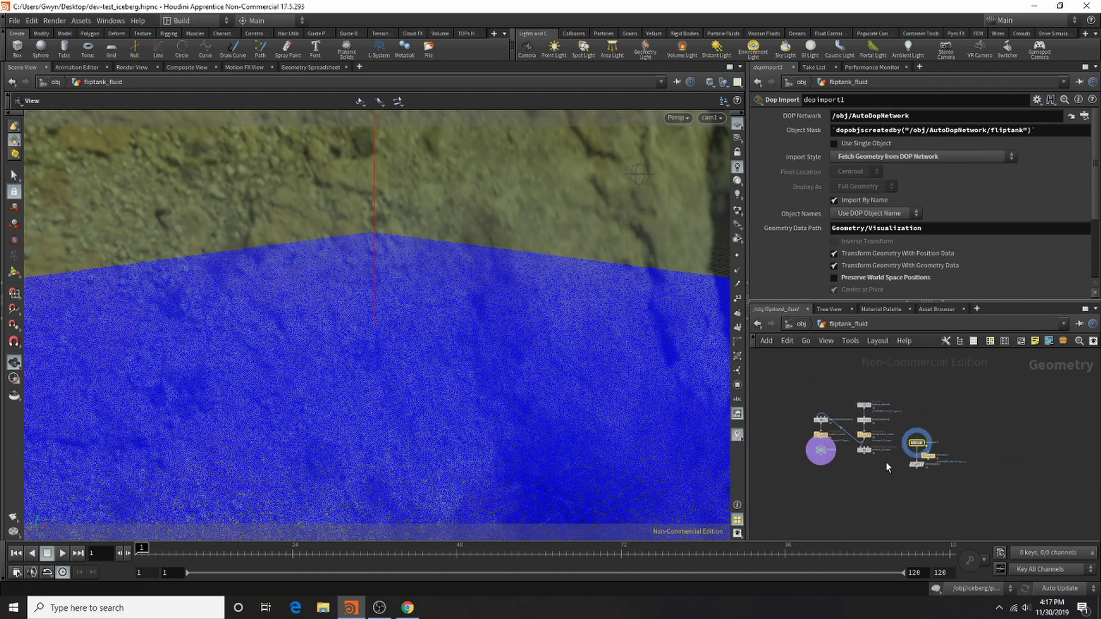
Select the import_fliptank and fluidcompress1 nodes in turn and review their parameters.
{"action": "scroll", "coordinate": [922, 446], "scroll_direction": "up", "scroll_amount": 2}
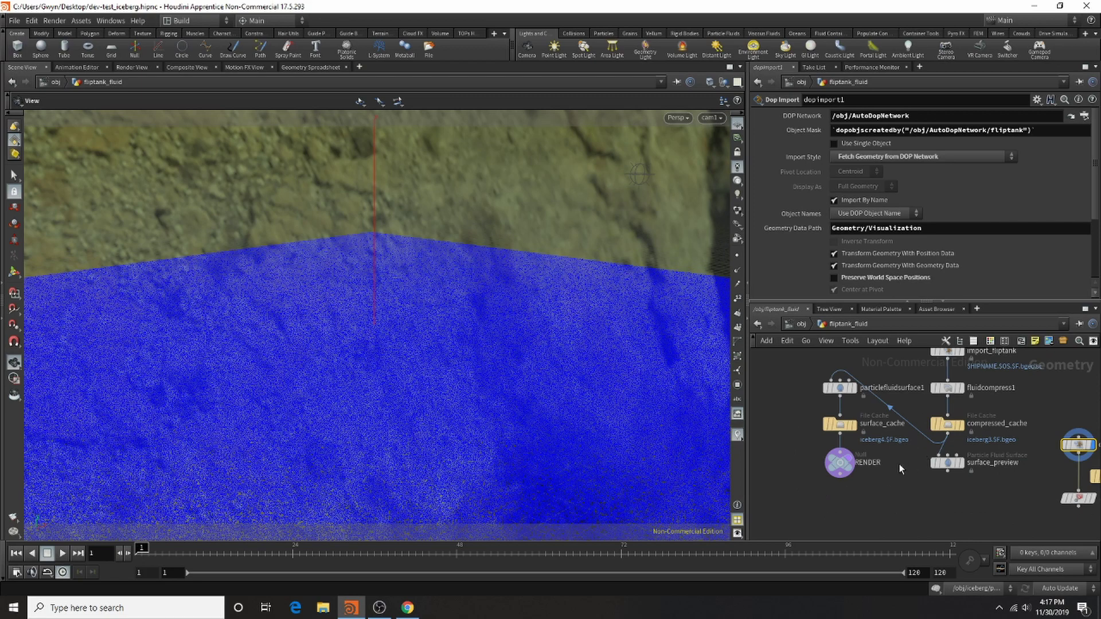
{"action": "scroll", "coordinate": [912, 429], "scroll_direction": "down", "scroll_amount": 1}
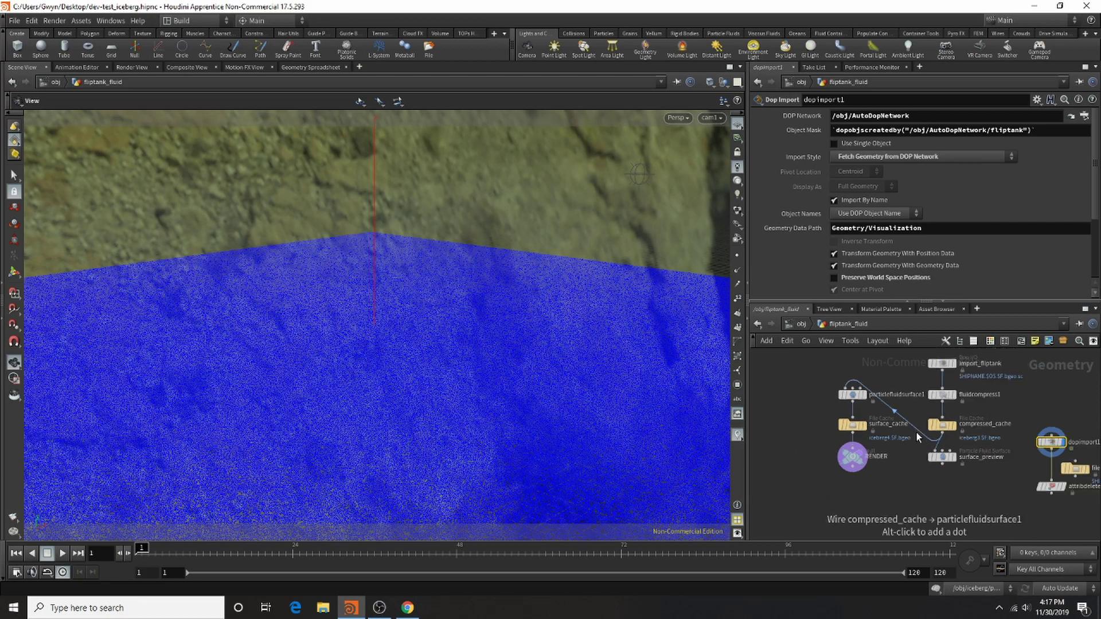
{"action": "scroll", "coordinate": [930, 361], "scroll_direction": "up", "scroll_amount": 3}
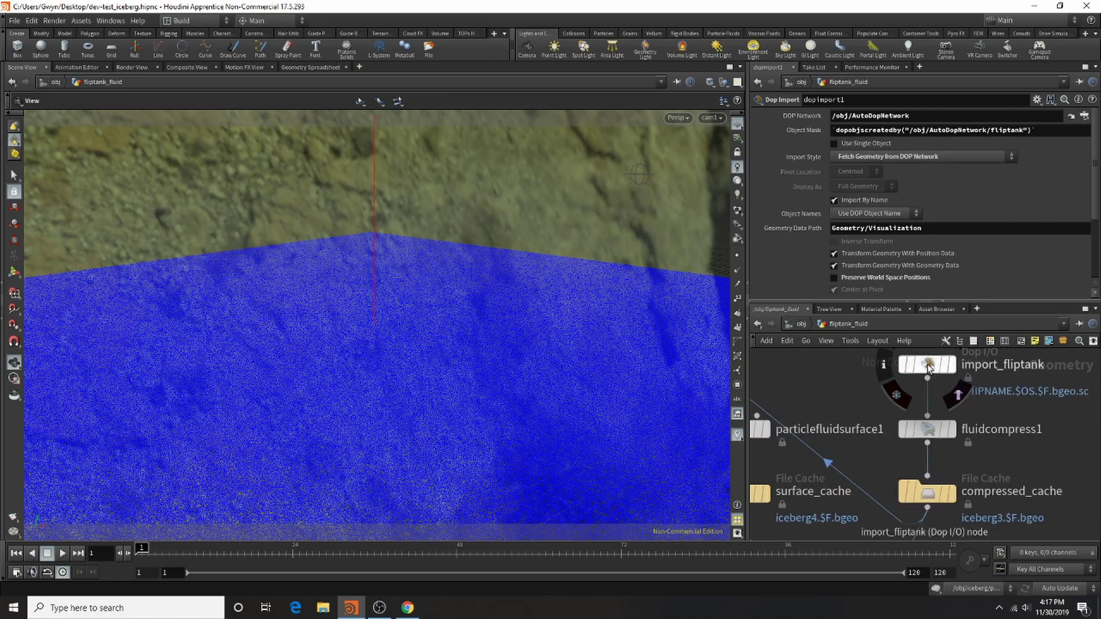
{"action": "left_click", "coordinate": [927, 364]}
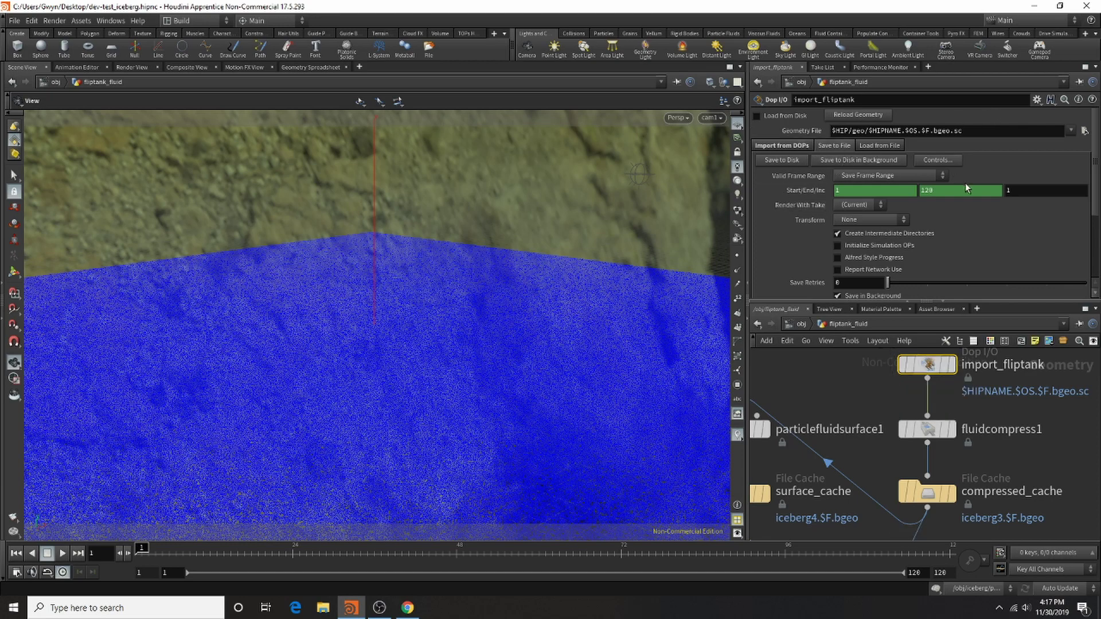
{"action": "scroll", "coordinate": [969, 189], "scroll_direction": "down", "scroll_amount": 3}
{"action": "scroll", "coordinate": [952, 390], "scroll_direction": "down", "scroll_amount": 3}
{"action": "scroll", "coordinate": [941, 395], "scroll_direction": "up", "scroll_amount": 2}
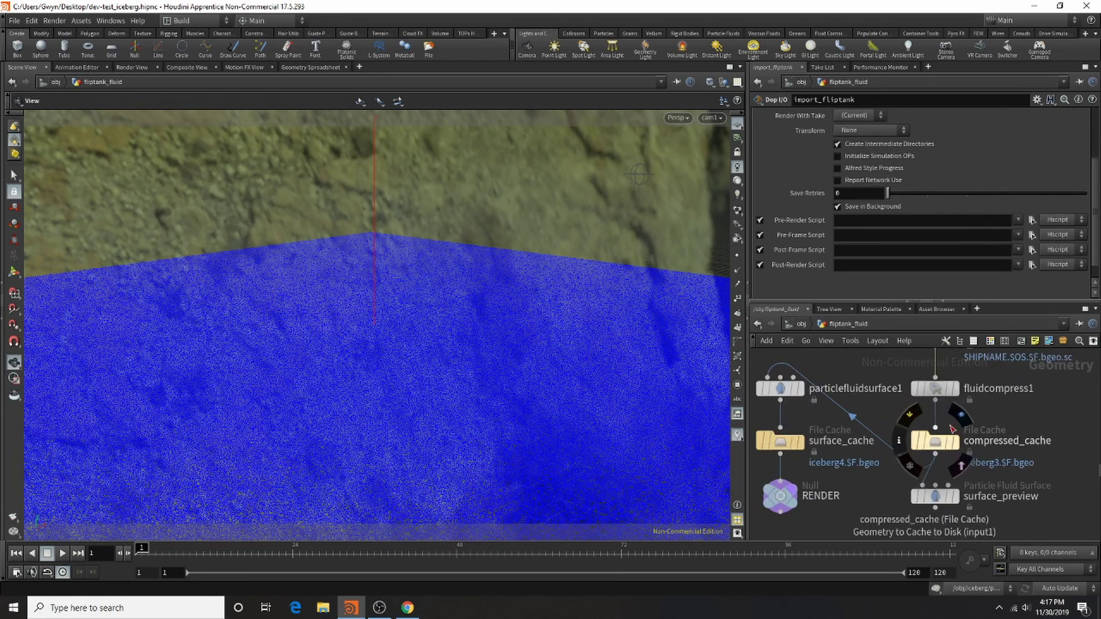
{"action": "left_click", "coordinate": [934, 388]}
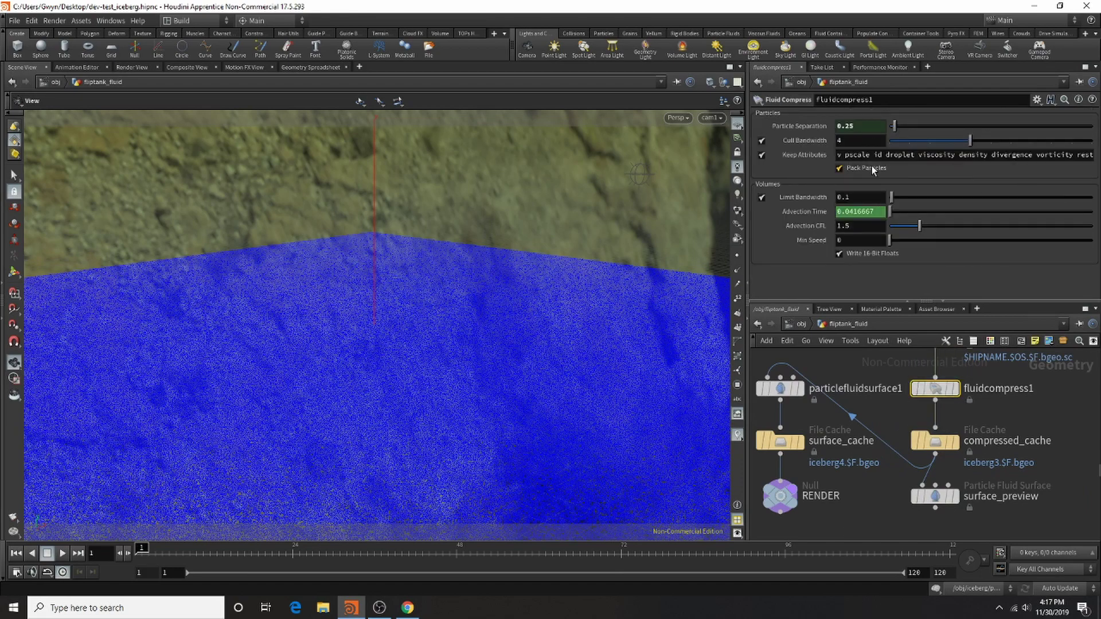
Display the surface_preview output in the viewport and select that node.
{"action": "mouse_move", "coordinate": [957, 498]}
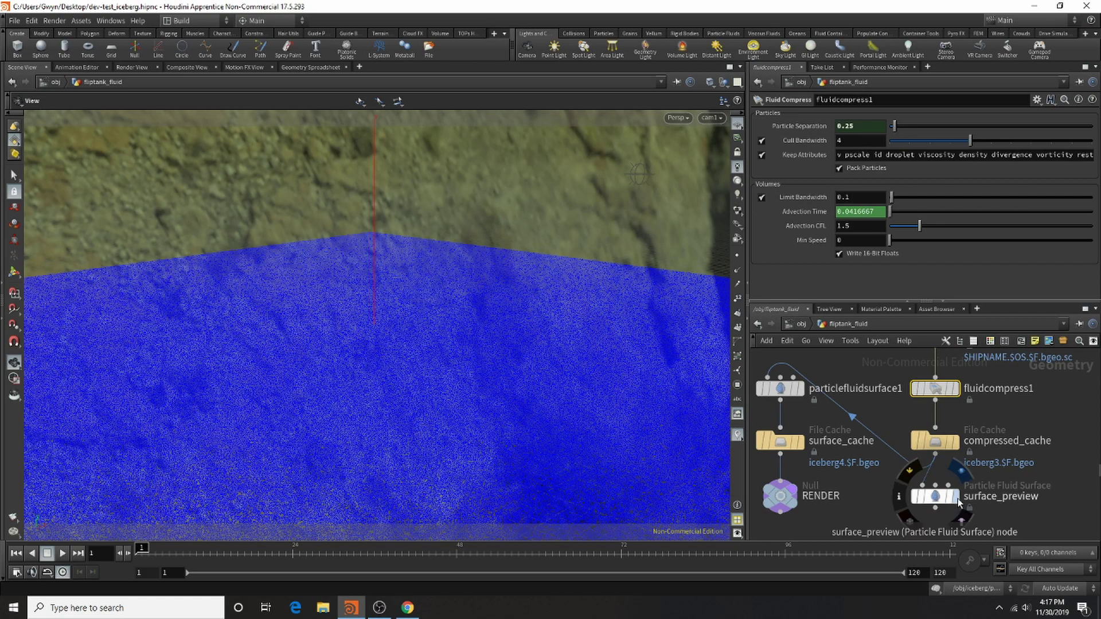
{"action": "left_click", "coordinate": [928, 501]}
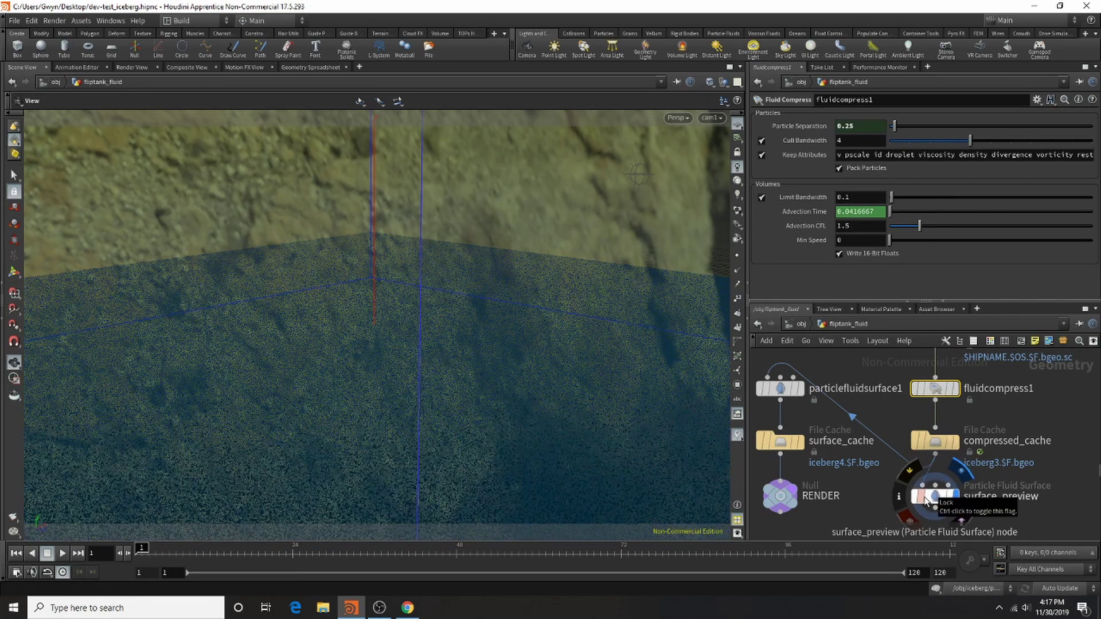
{"action": "left_click", "coordinate": [934, 497]}
Review the Surfacing, Filtering and Regions parameters of surface_preview, including its Visualize options, keeping Velocity.
{"action": "scroll", "coordinate": [863, 202], "scroll_direction": "down", "scroll_amount": 2}
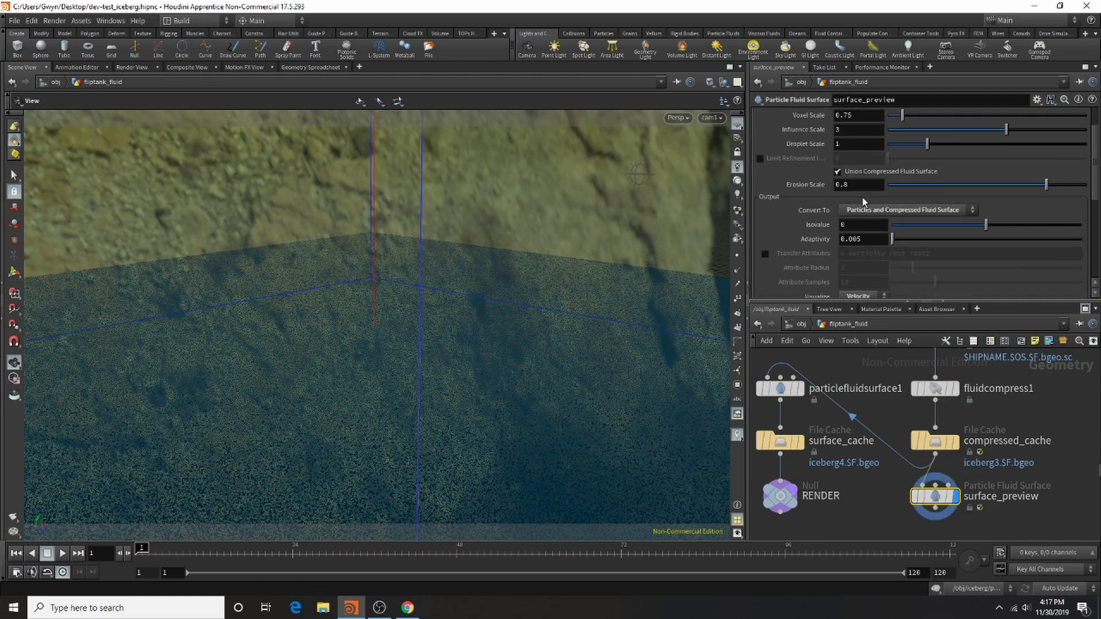
{"action": "scroll", "coordinate": [863, 202], "scroll_direction": "up", "scroll_amount": 2}
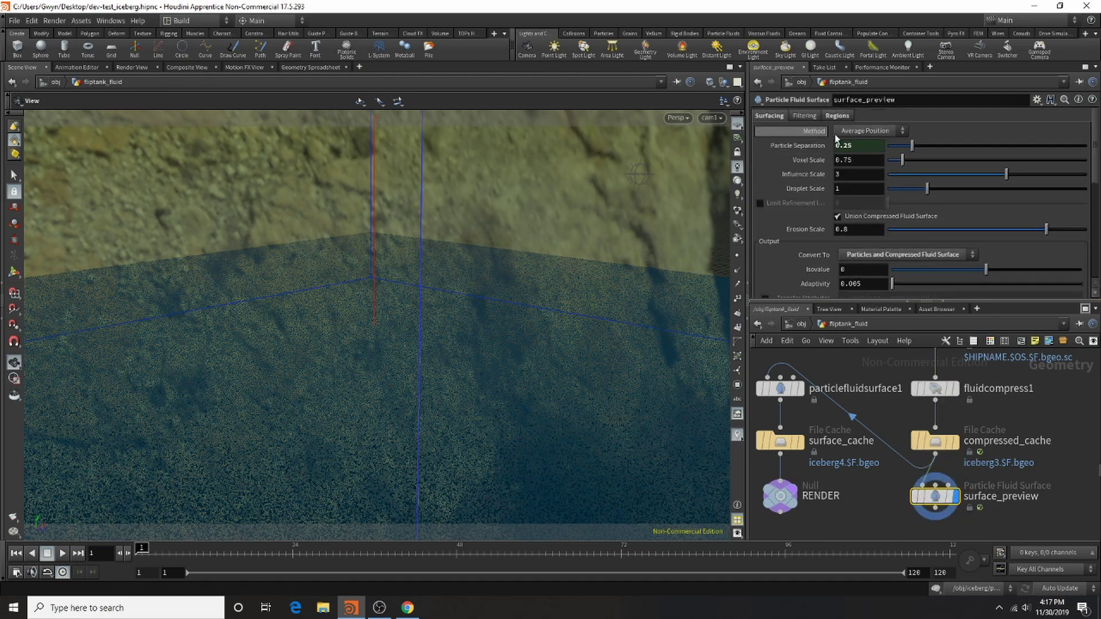
{"action": "left_click", "coordinate": [805, 115]}
{"action": "left_click", "coordinate": [837, 115]}
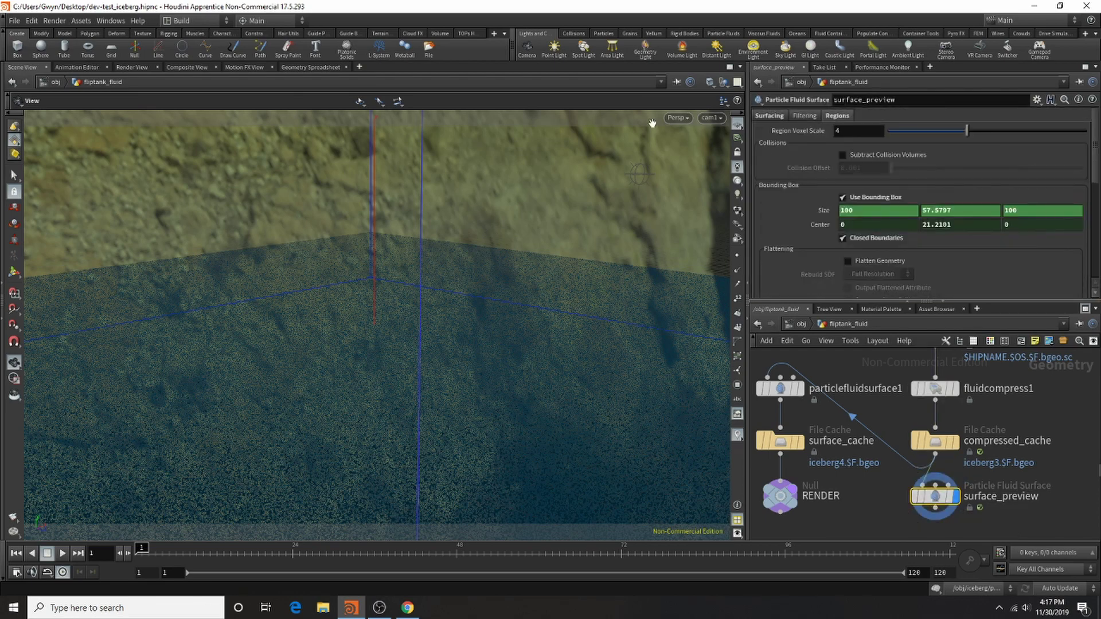
{"action": "left_click", "coordinate": [769, 115]}
{"action": "scroll", "coordinate": [851, 193], "scroll_direction": "down", "scroll_amount": 5}
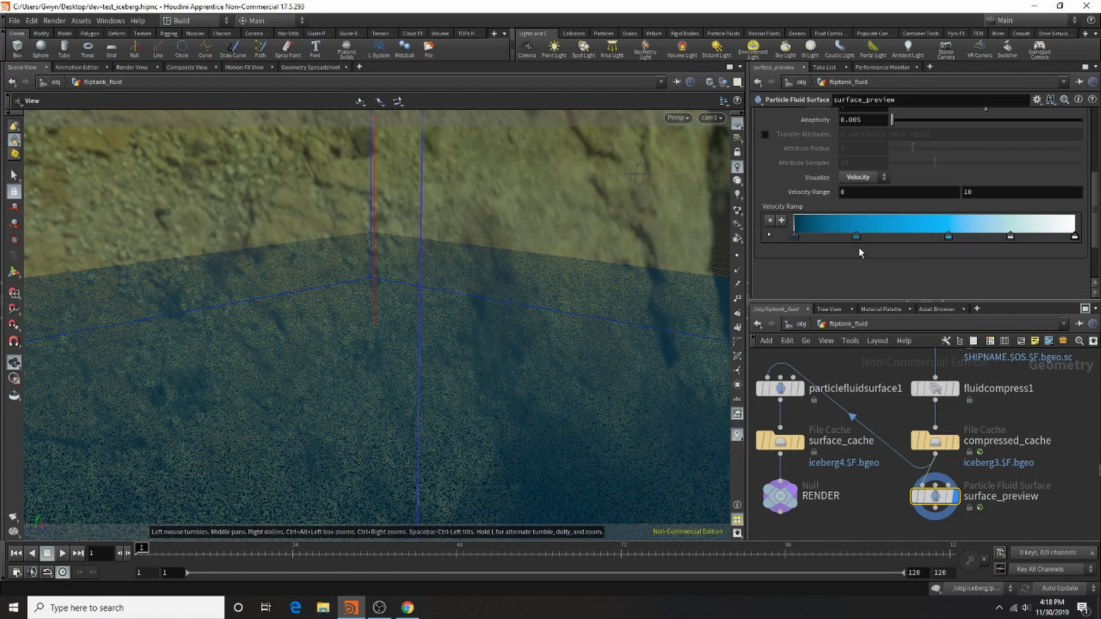
{"action": "left_click", "coordinate": [848, 179]}
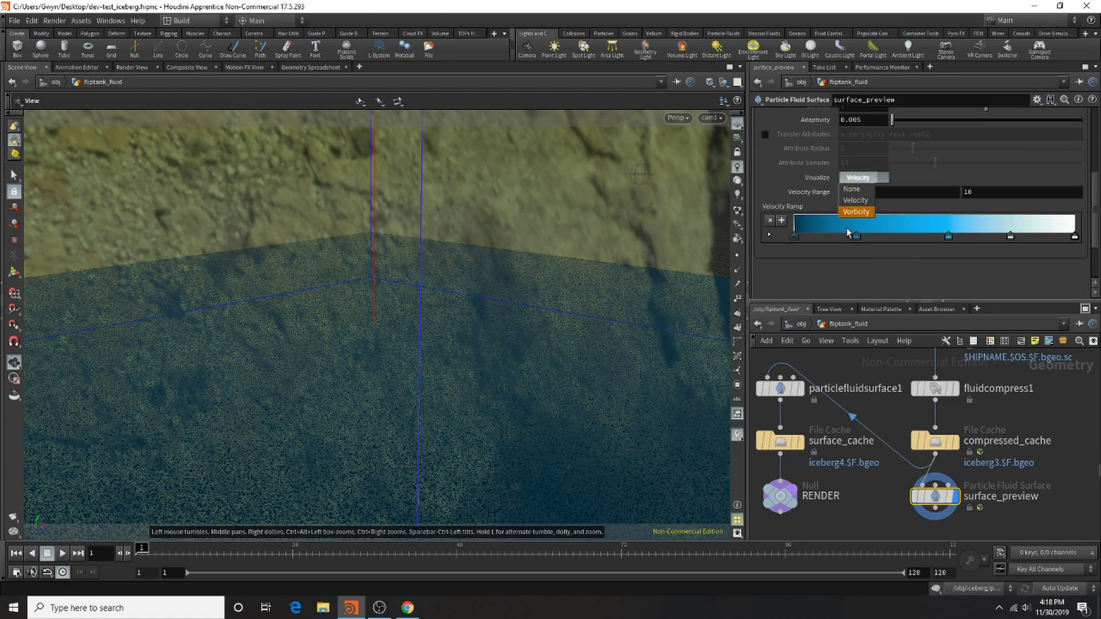
{"action": "left_click", "coordinate": [854, 177]}
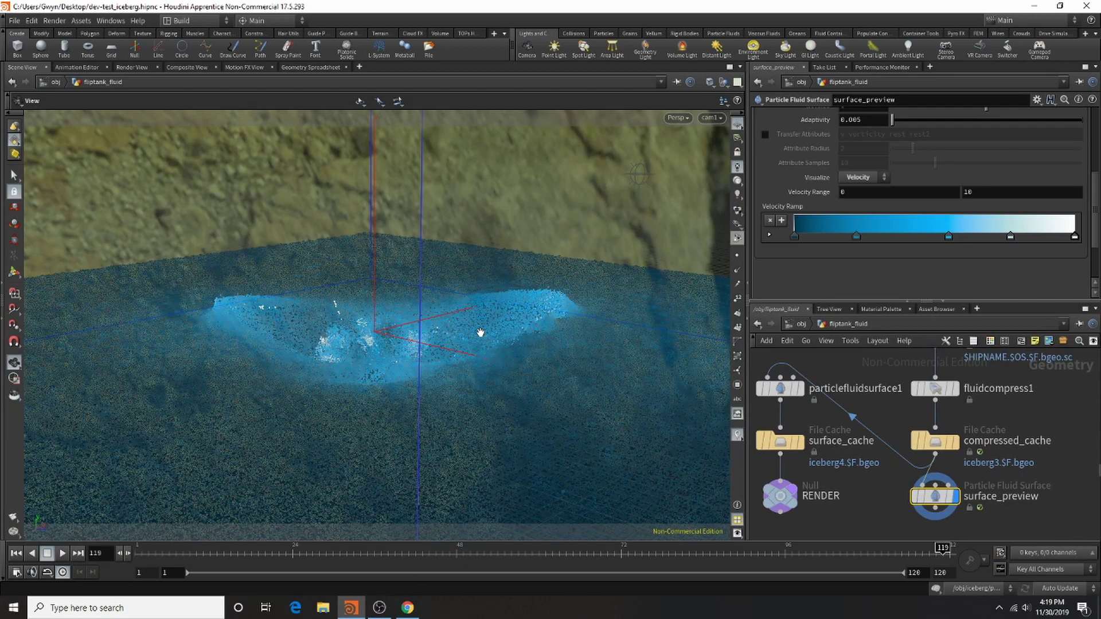
Inspect the preview splash at frame 119, then display particlefluidsurface1 and examine its meshed surface from several angles.
{"action": "left_click_drag", "start_coordinate": [474, 347], "coordinate": [658, 290]}
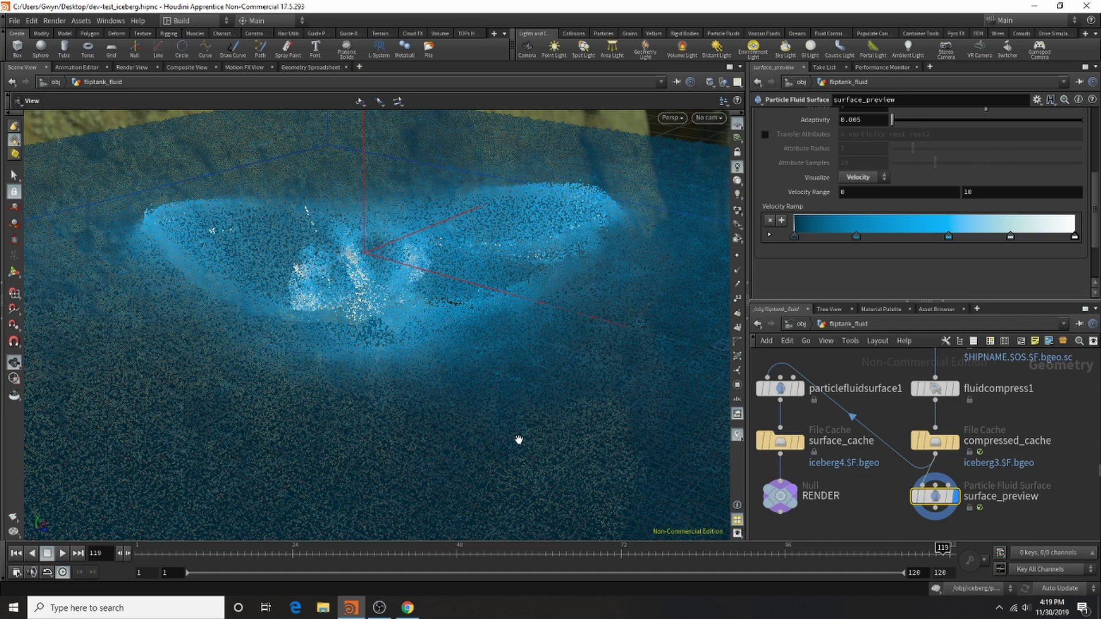
{"action": "left_click", "coordinate": [799, 388]}
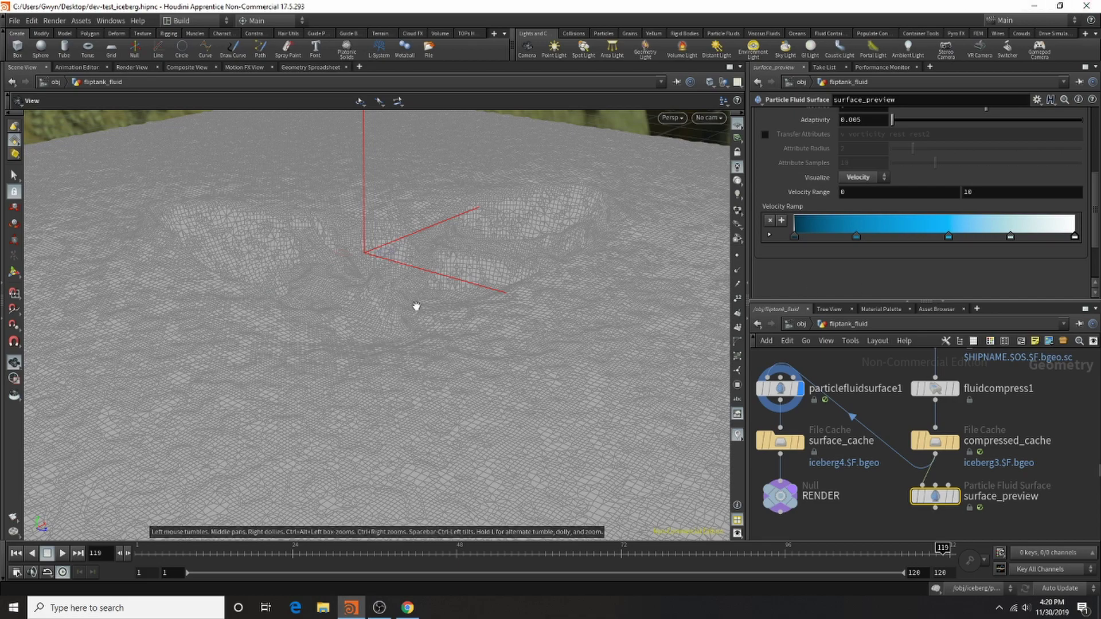
{"action": "left_click_drag", "start_coordinate": [404, 304], "coordinate": [504, 346]}
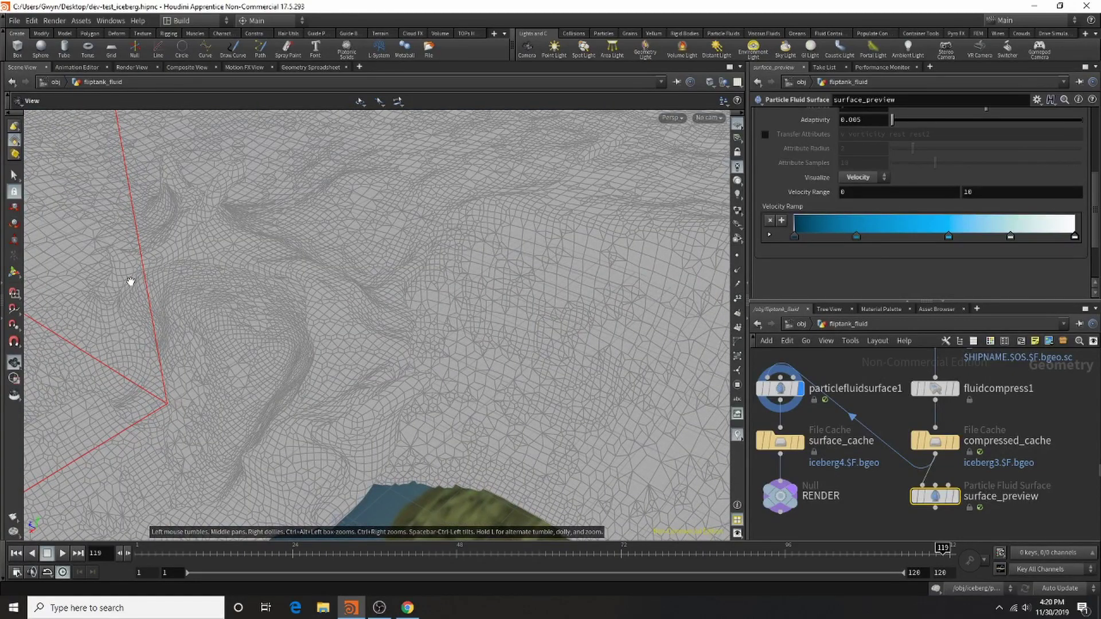
{"action": "left_click_drag", "start_coordinate": [364, 304], "coordinate": [587, 369]}
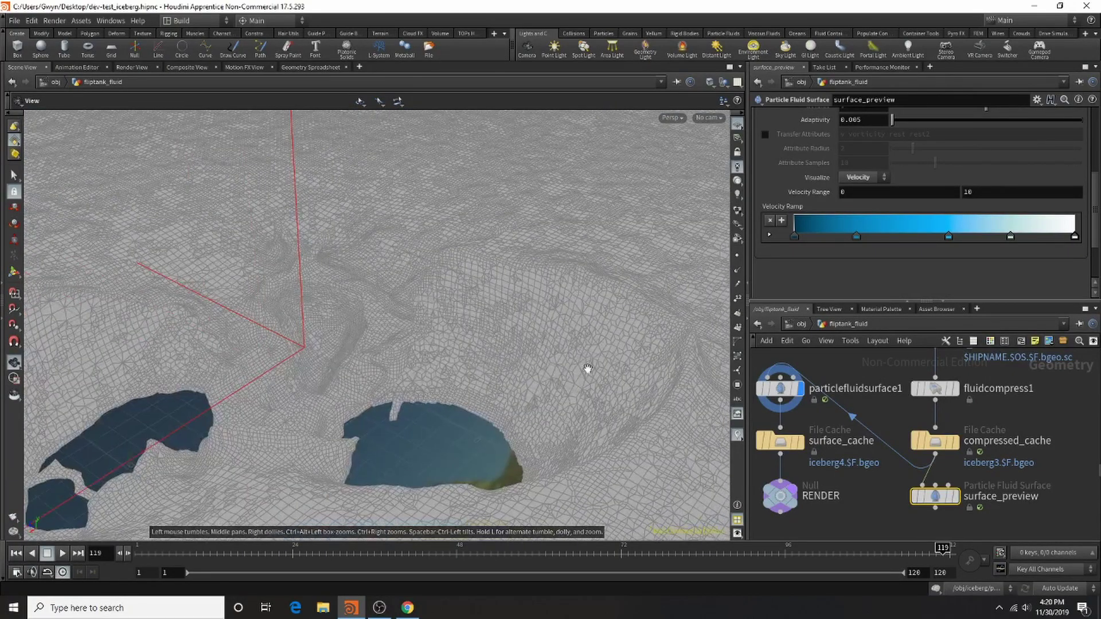
{"action": "left_click_drag", "start_coordinate": [514, 423], "coordinate": [456, 330]}
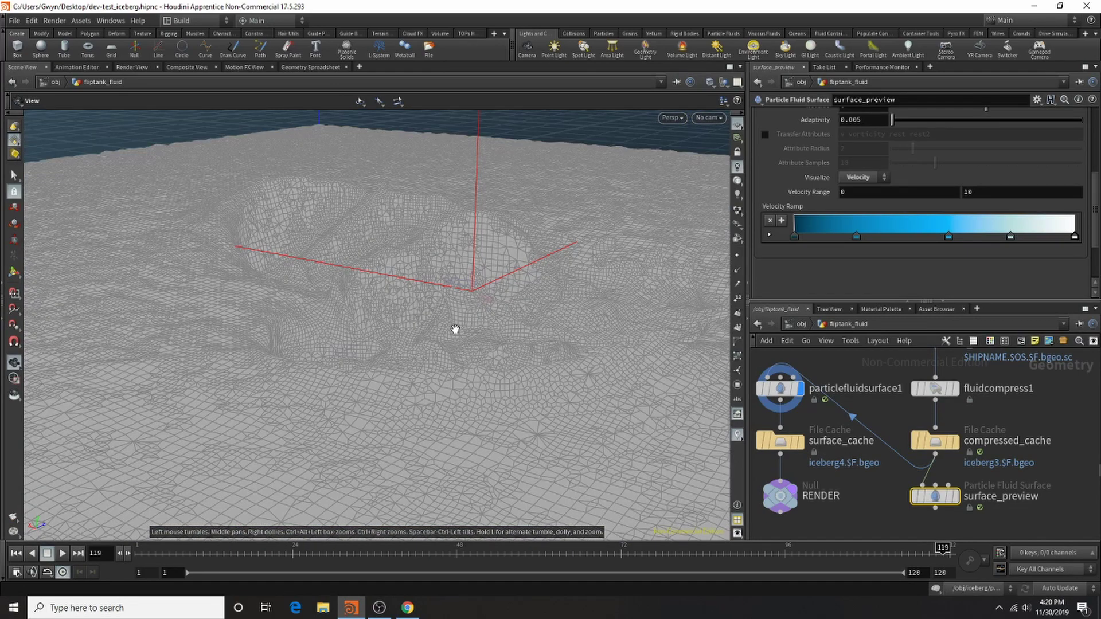
Select the RENDER null to check its settings and look over the surrounding cache nodes.
{"action": "scroll", "coordinate": [829, 450], "scroll_direction": "down", "scroll_amount": 4}
{"action": "scroll", "coordinate": [794, 467], "scroll_direction": "up", "scroll_amount": 4}
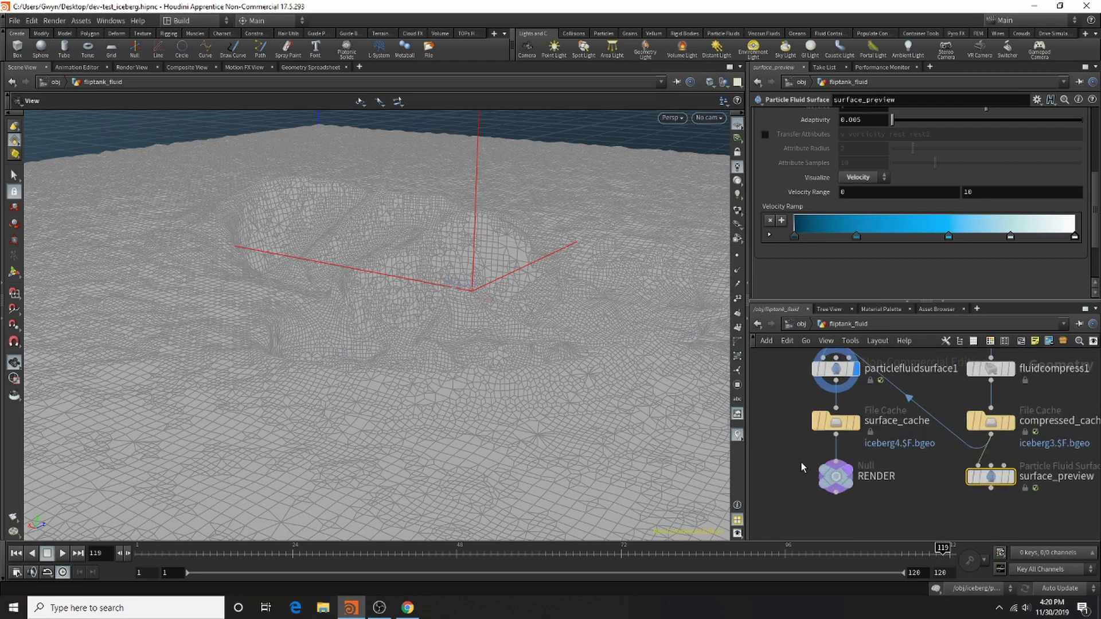
{"action": "left_click", "coordinate": [836, 476]}
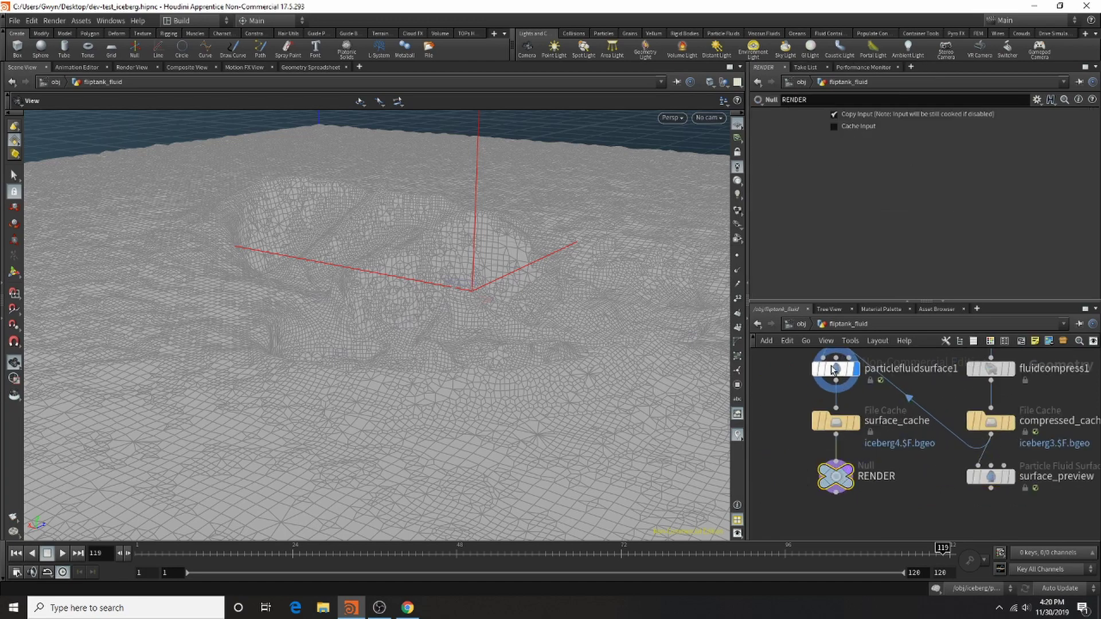
{"action": "scroll", "coordinate": [998, 453], "scroll_direction": "down", "scroll_amount": 4}
{"action": "scroll", "coordinate": [1084, 444], "scroll_direction": "up", "scroll_amount": 4}
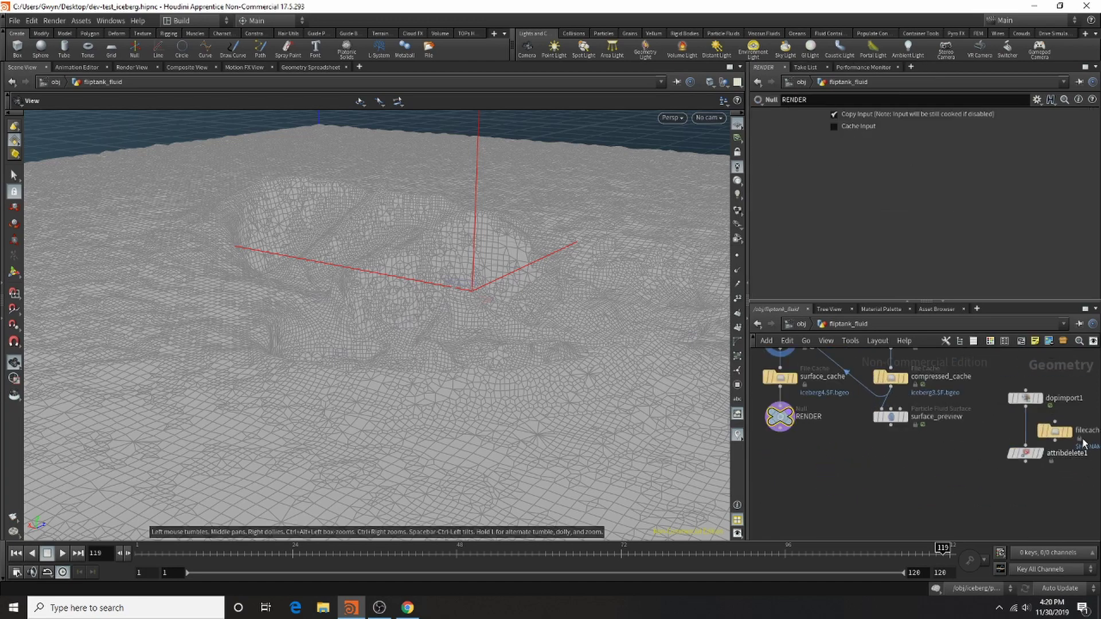
Return to the object level, hide fliptank_fluid, and briefly show fliptank_initial in the viewport.
{"action": "scroll", "coordinate": [1055, 406], "scroll_direction": "up", "scroll_amount": 2}
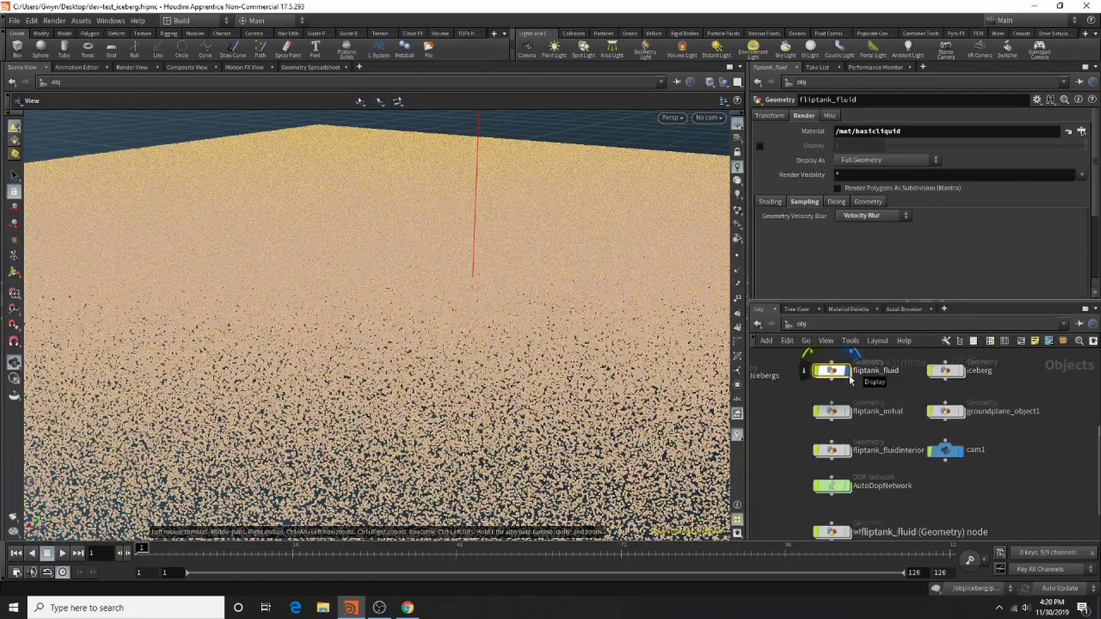
{"action": "left_click", "coordinate": [848, 371]}
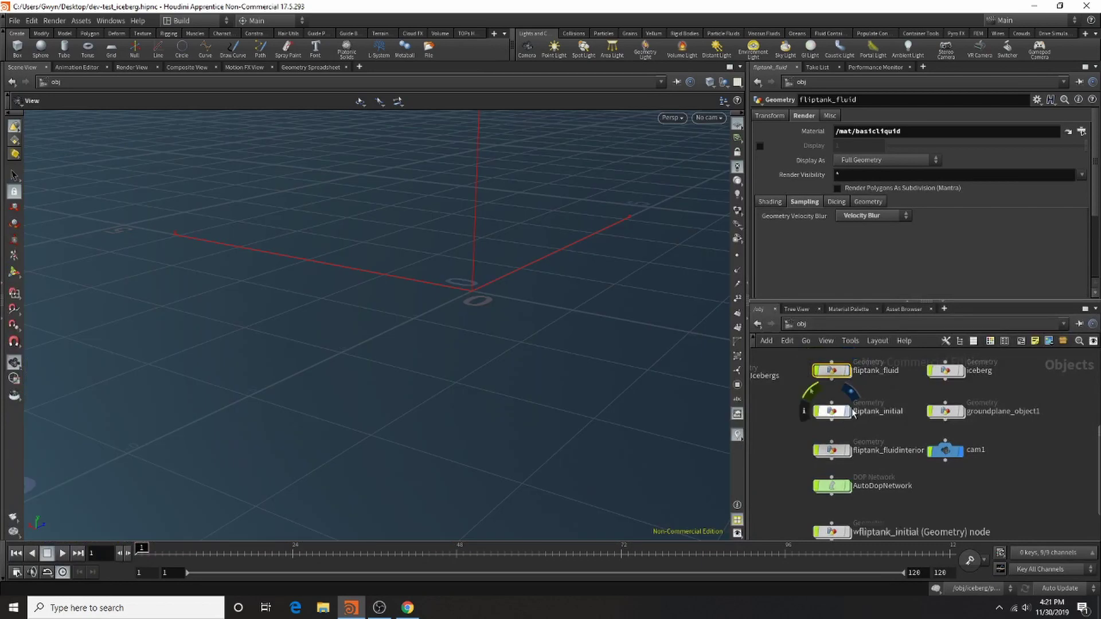
{"action": "left_click", "coordinate": [849, 411]}
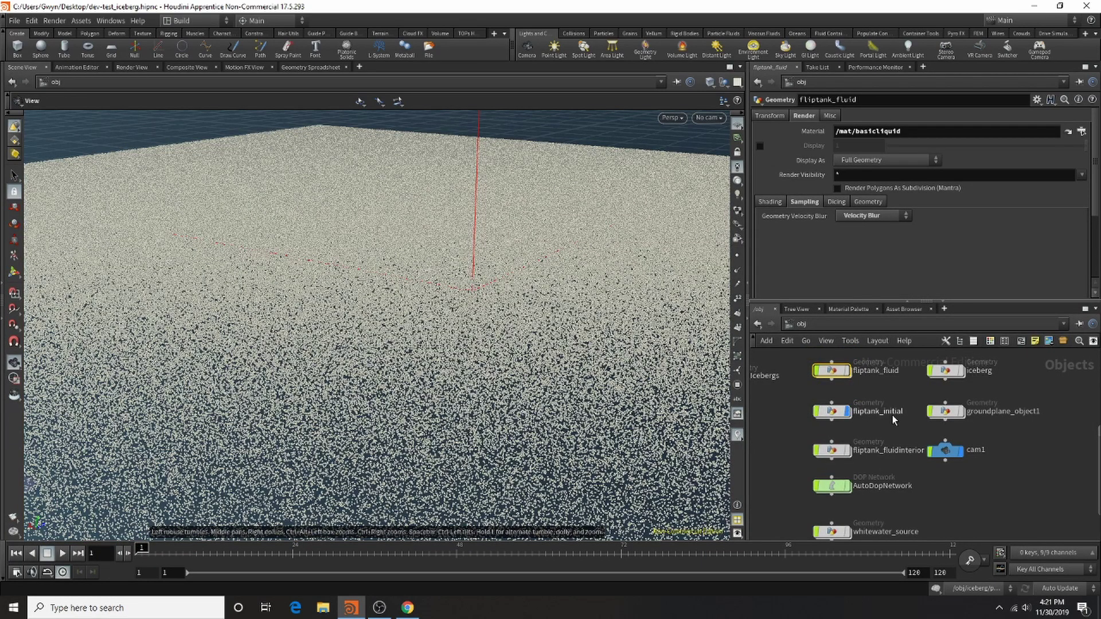
{"action": "double_click", "coordinate": [848, 417]}
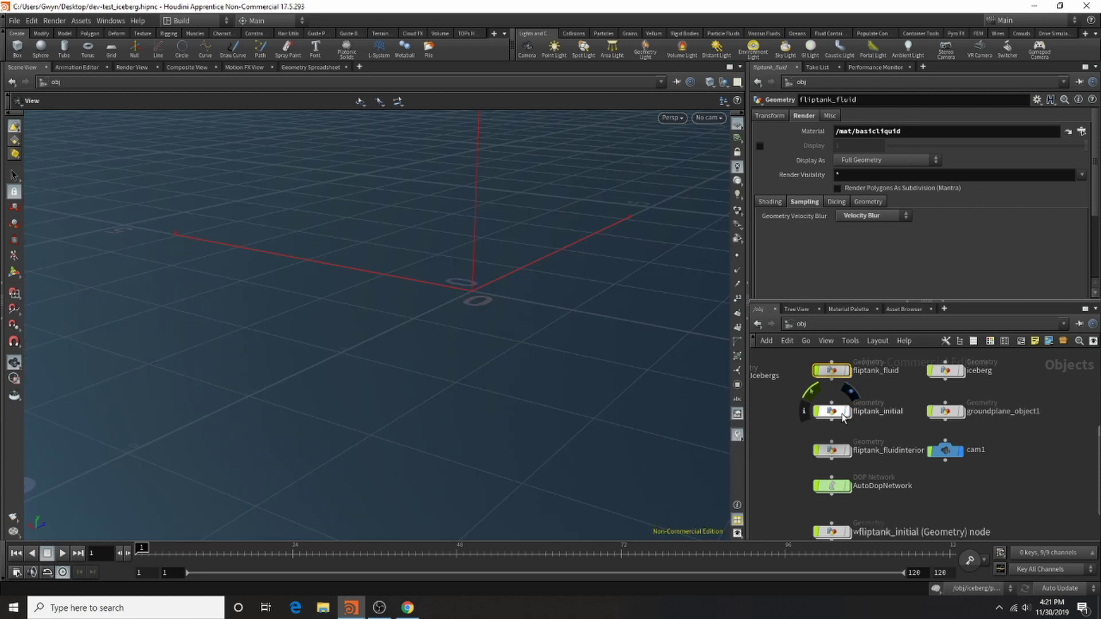
Open the fliptank_initial network and shift the mergecollisions and collisions nodes sideways so they stand clear of wavetank.
{"action": "scroll", "coordinate": [890, 414], "scroll_direction": "up", "scroll_amount": 5}
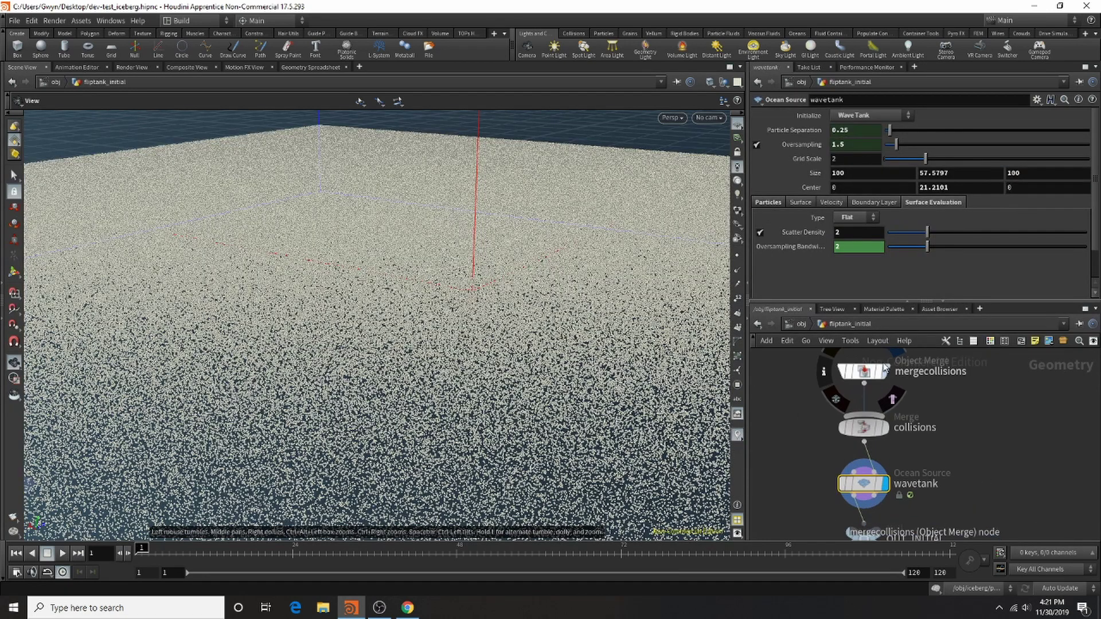
{"action": "left_click_drag", "start_coordinate": [890, 352], "coordinate": [916, 379]}
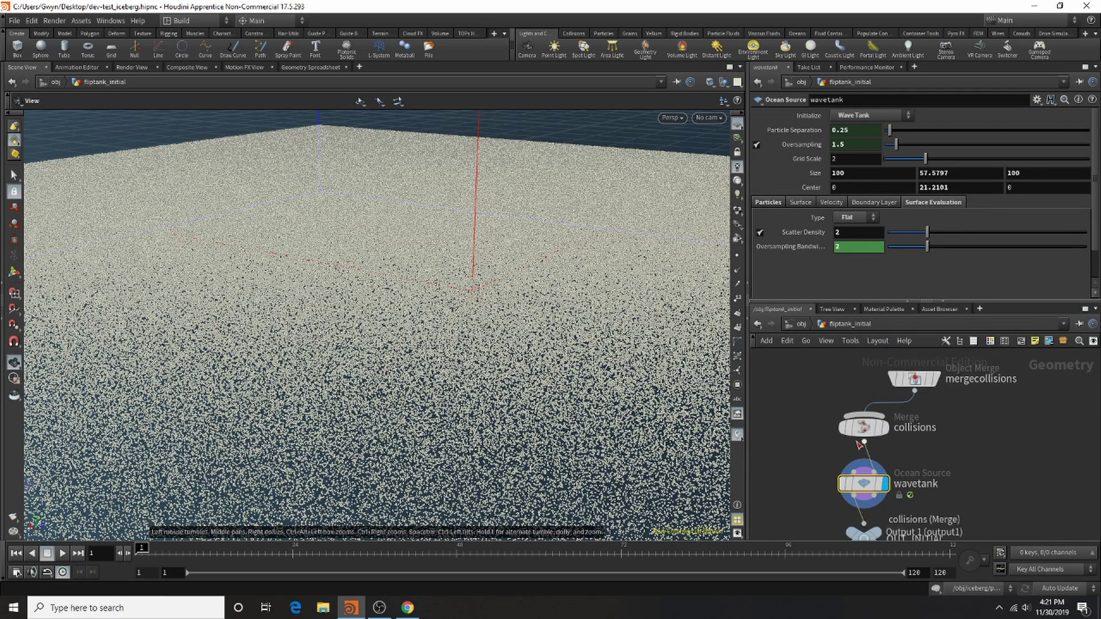
{"action": "left_click_drag", "start_coordinate": [864, 437], "coordinate": [934, 439]}
{"action": "mouse_move", "coordinate": [844, 466]}
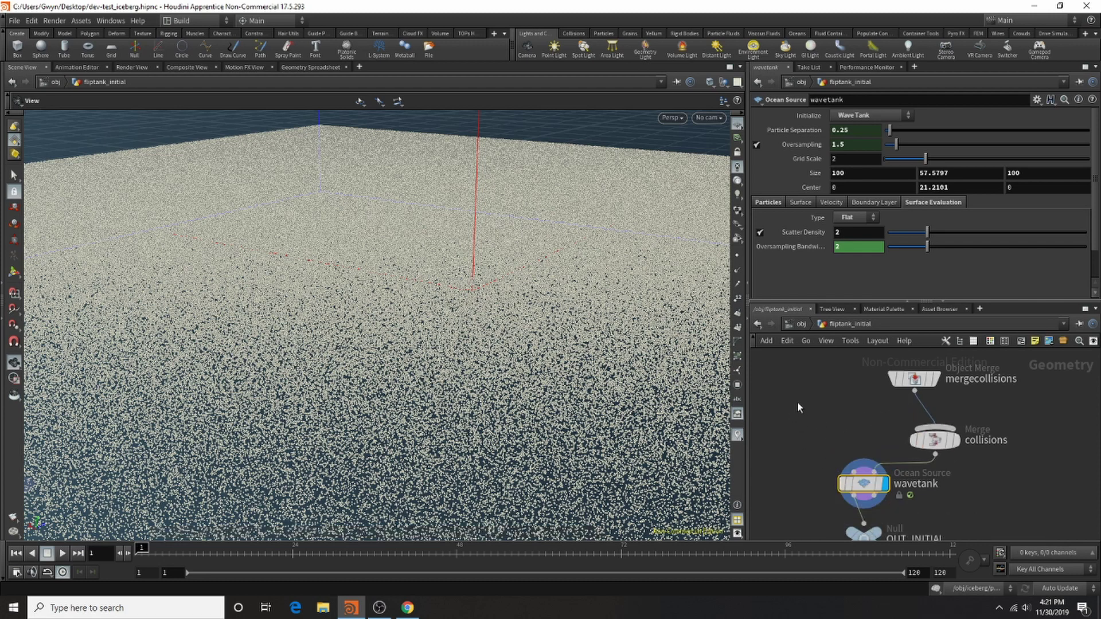
Frame the wavetank source in the viewport, examine its particle tank, and look over the OUT_INITIAL, initial_particles and initial_surface nodes.
{"action": "scroll", "coordinate": [883, 453], "scroll_direction": "up", "scroll_amount": 2}
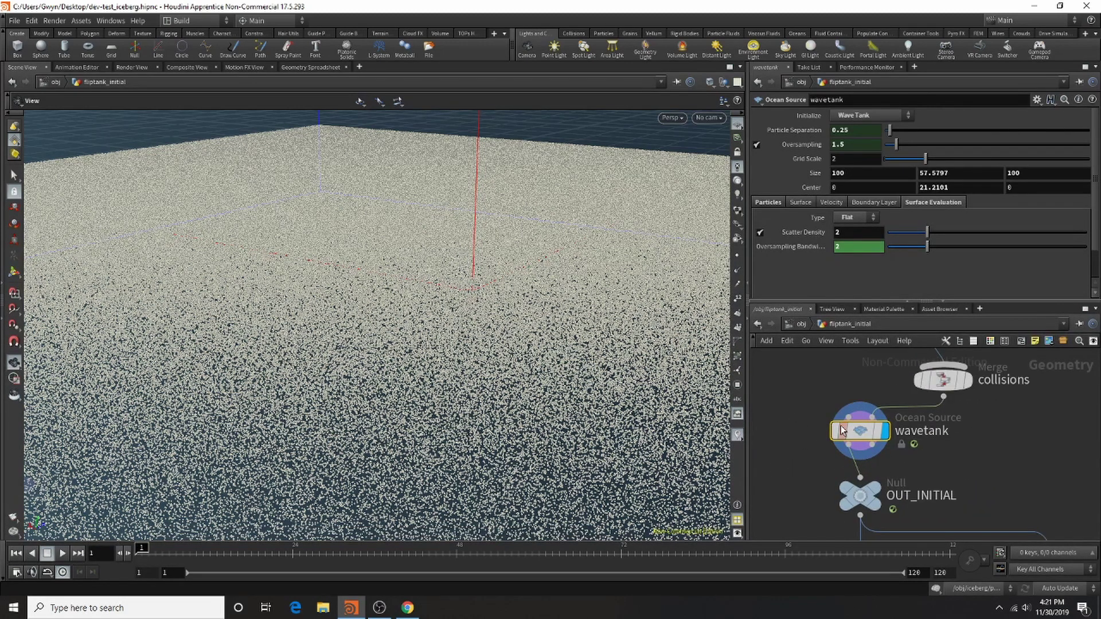
{"action": "mouse_move", "coordinate": [865, 440]}
{"action": "key", "text": "g"}
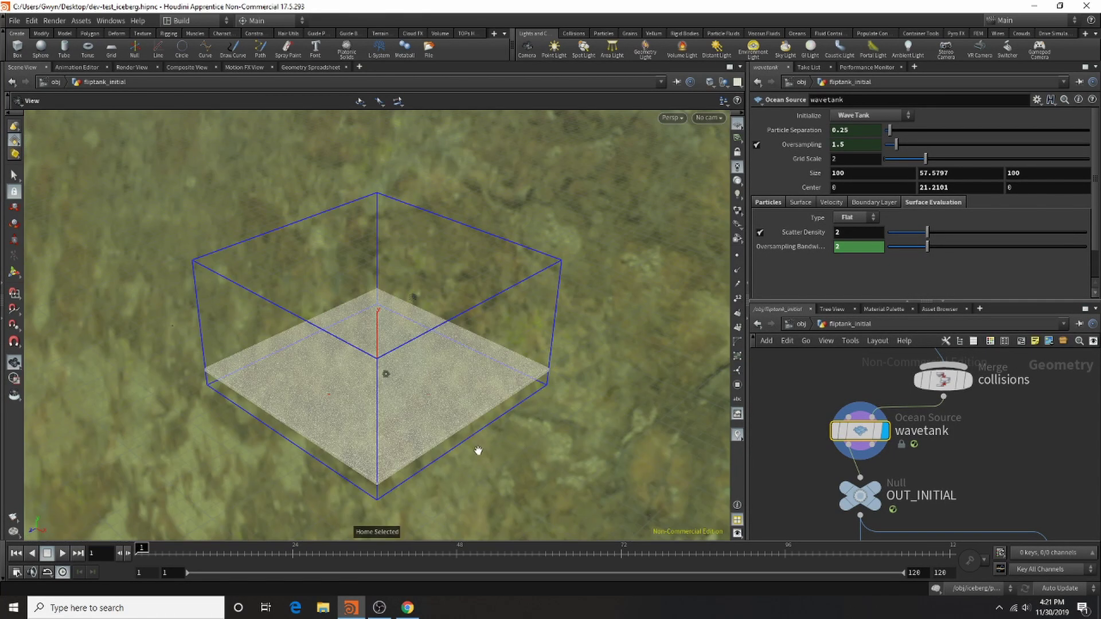
{"action": "left_click_drag", "start_coordinate": [370, 426], "coordinate": [492, 347]}
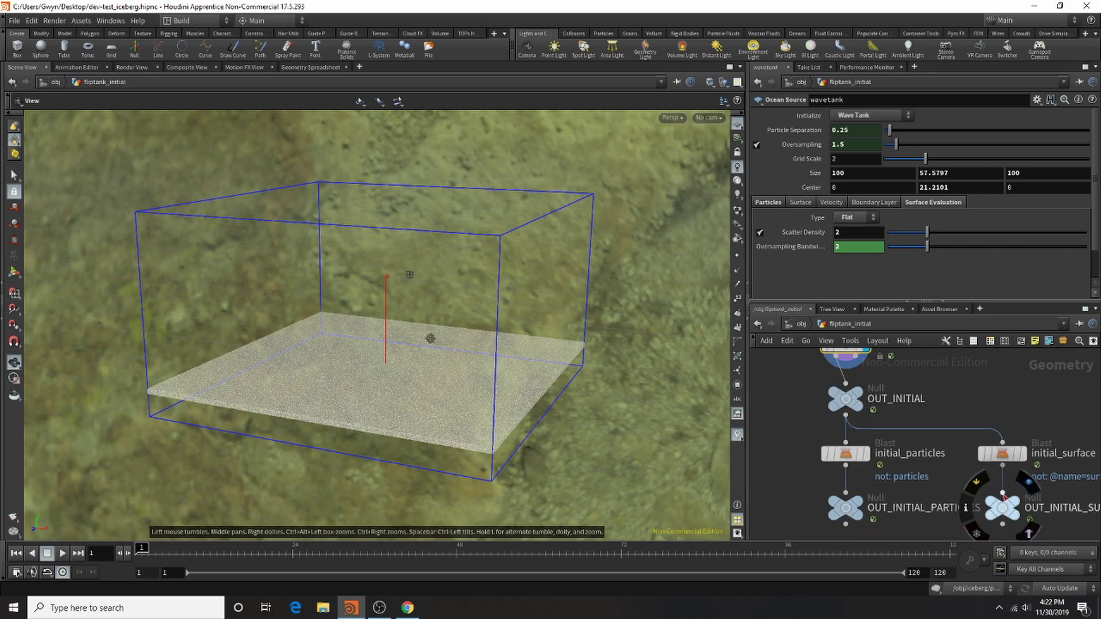
{"action": "scroll", "coordinate": [937, 448], "scroll_direction": "down", "scroll_amount": 5}
{"action": "scroll", "coordinate": [964, 490], "scroll_direction": "up", "scroll_amount": 4}
Return to the object level and briefly show fliptank_fluid in the viewport.
{"action": "key", "text": "u"}
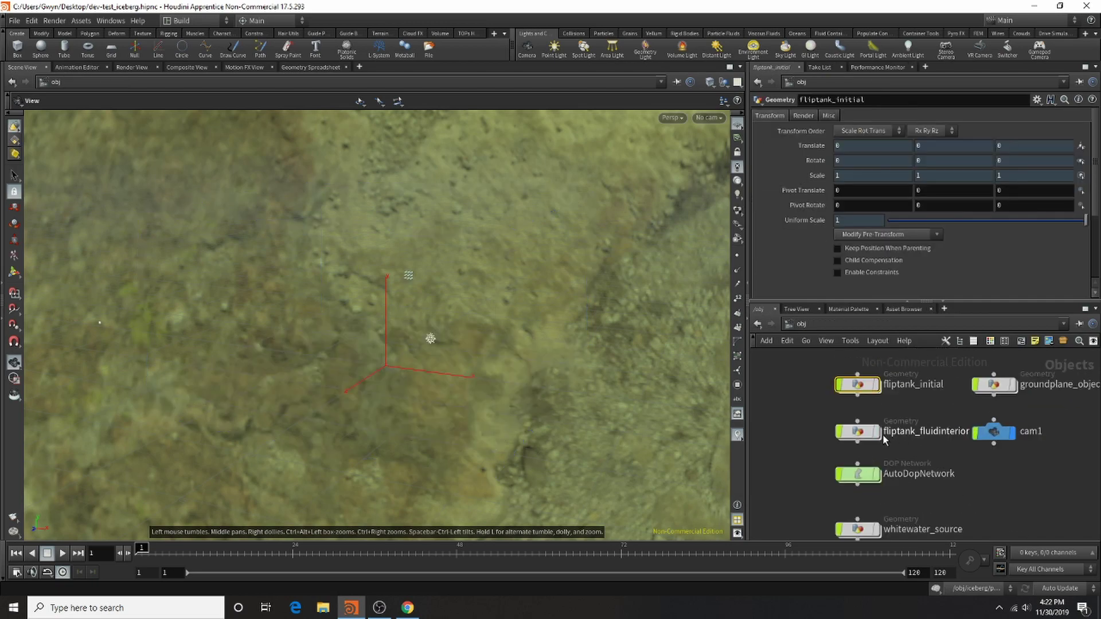
{"action": "scroll", "coordinate": [883, 434], "scroll_direction": "down", "scroll_amount": 3}
{"action": "scroll", "coordinate": [882, 435], "scroll_direction": "up", "scroll_amount": 3}
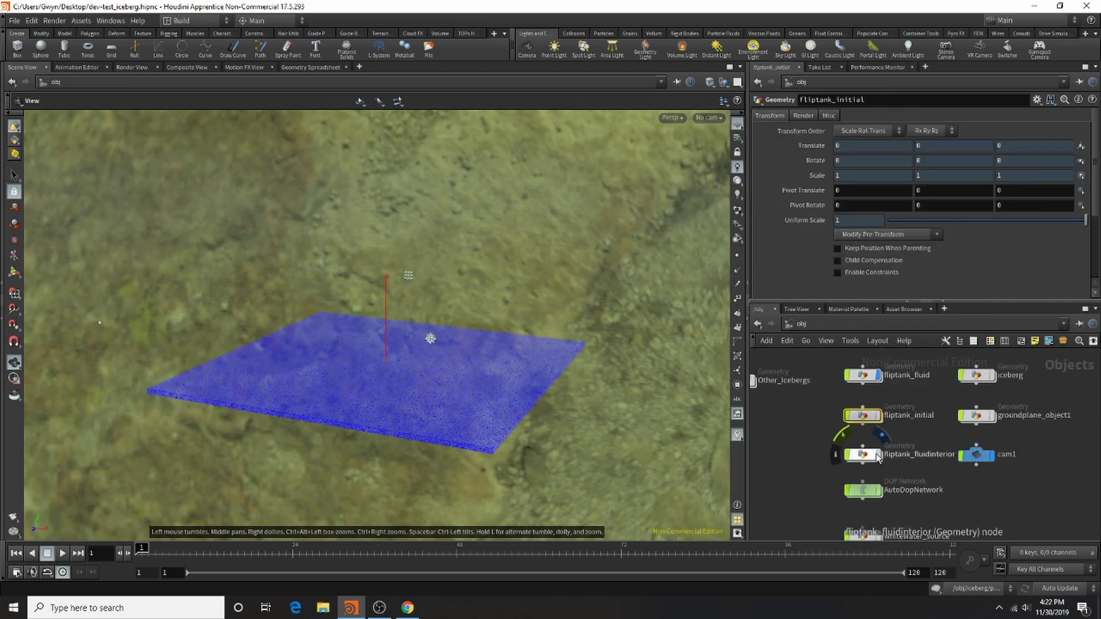
{"action": "left_click", "coordinate": [879, 376]}
Open the fliptank_fluidinterior network and move the filecache1 node aside from between object_merge1 and null1.
{"action": "left_click", "coordinate": [874, 453]}
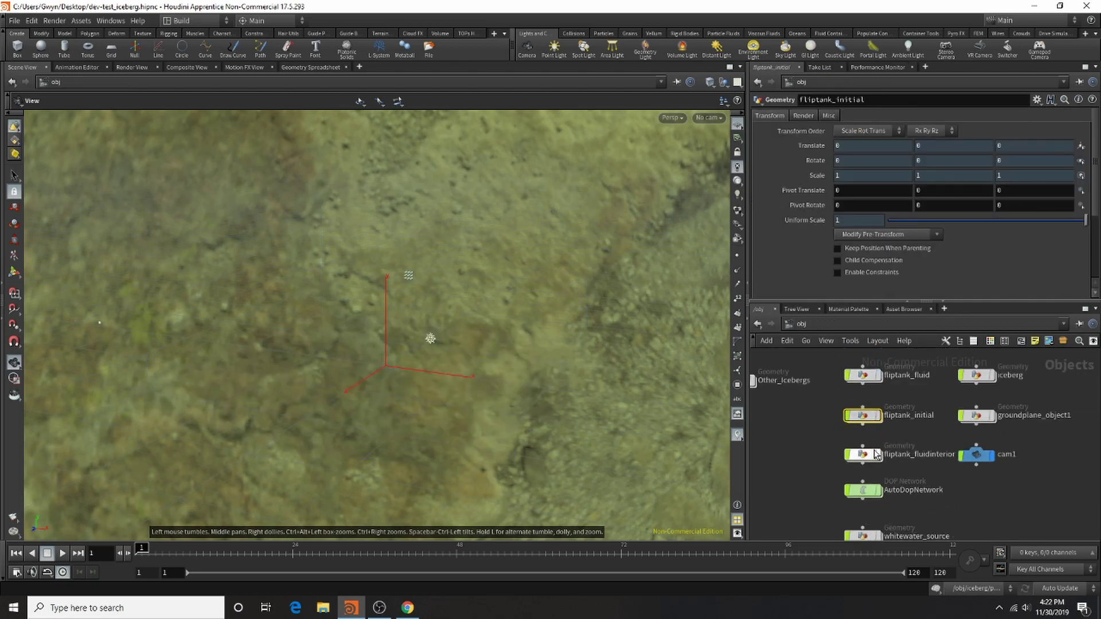
{"action": "double_click", "coordinate": [874, 453]}
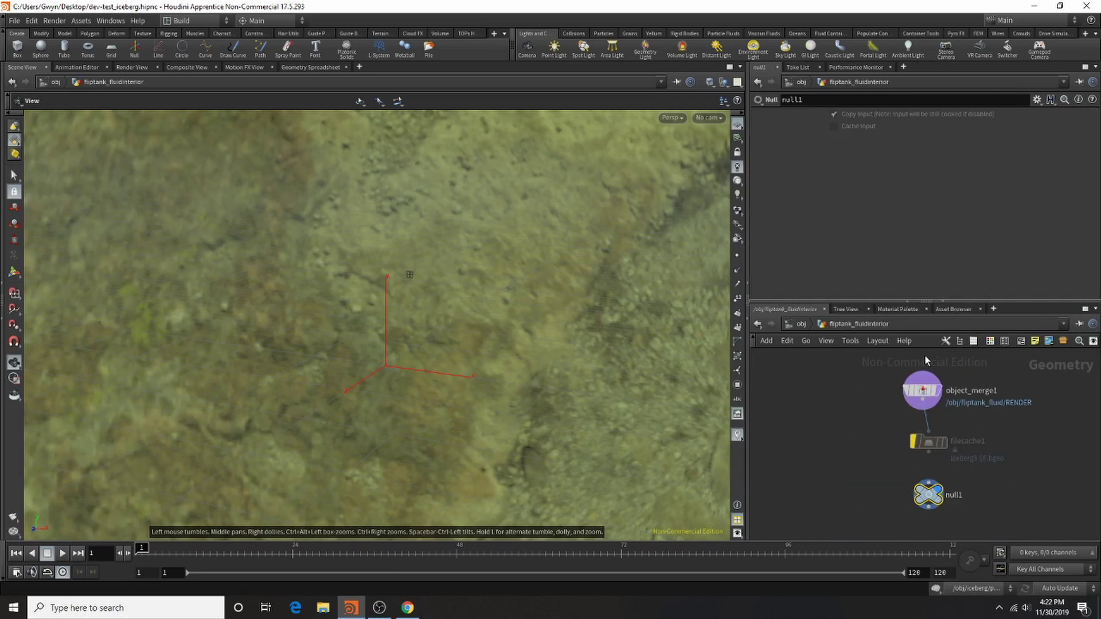
{"action": "left_click_drag", "start_coordinate": [918, 441], "coordinate": [1026, 446]}
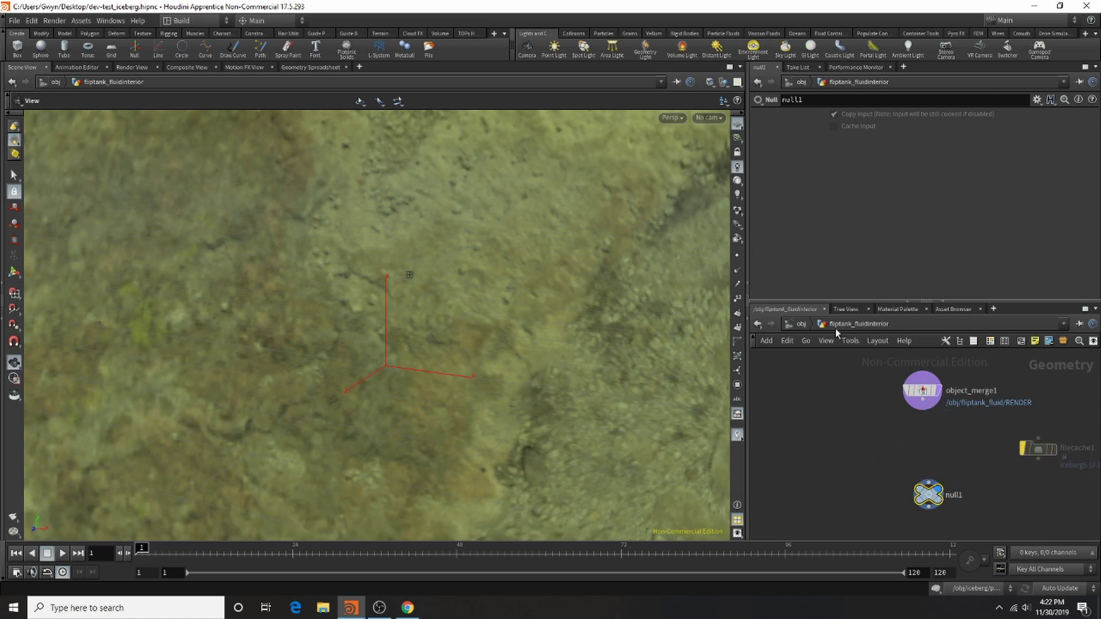
Return to the object level, display fliptank_fluid and Other_Icebergs, and view the scene through cam1.
{"action": "left_click", "coordinate": [802, 325]}
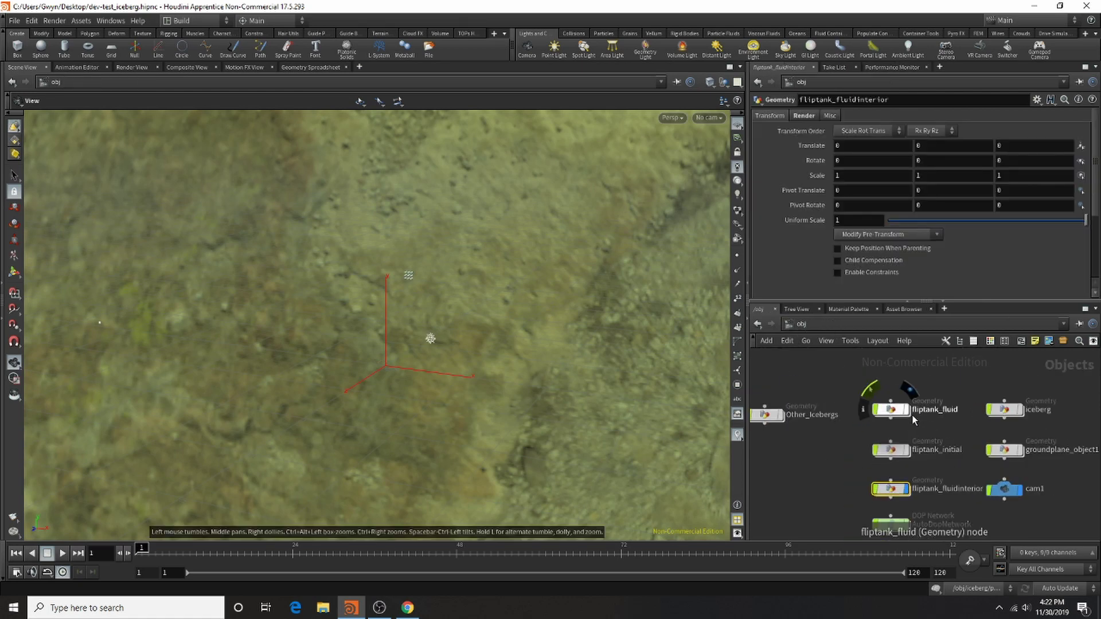
{"action": "left_click", "coordinate": [905, 412]}
{"action": "left_click", "coordinate": [779, 417]}
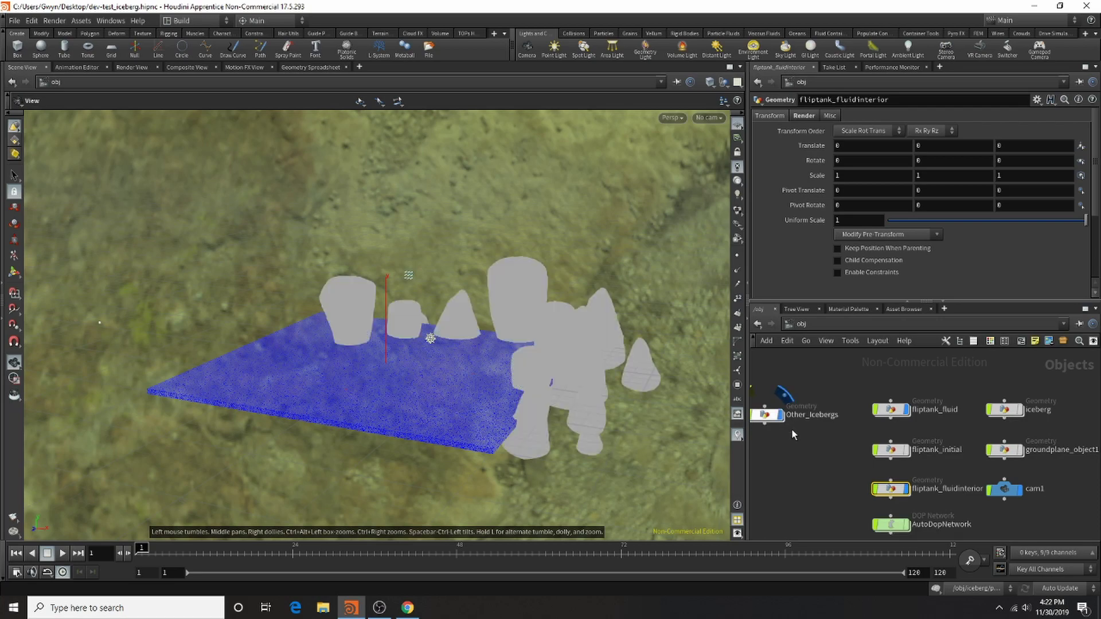
{"action": "left_click", "coordinate": [709, 117]}
{"action": "left_click", "coordinate": [712, 173]}
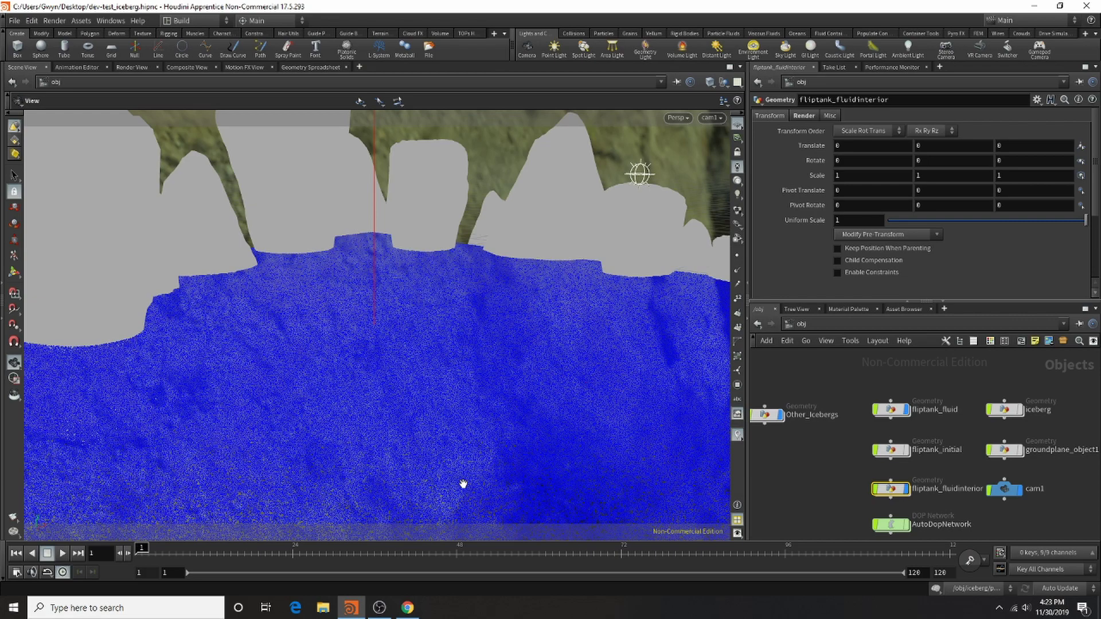
Open AutoDopNetwork and move staticobject1 and staticsolver1 farther away from the fliptank and flipsolver1 branch.
{"action": "scroll", "coordinate": [929, 424], "scroll_direction": "down", "scroll_amount": 3}
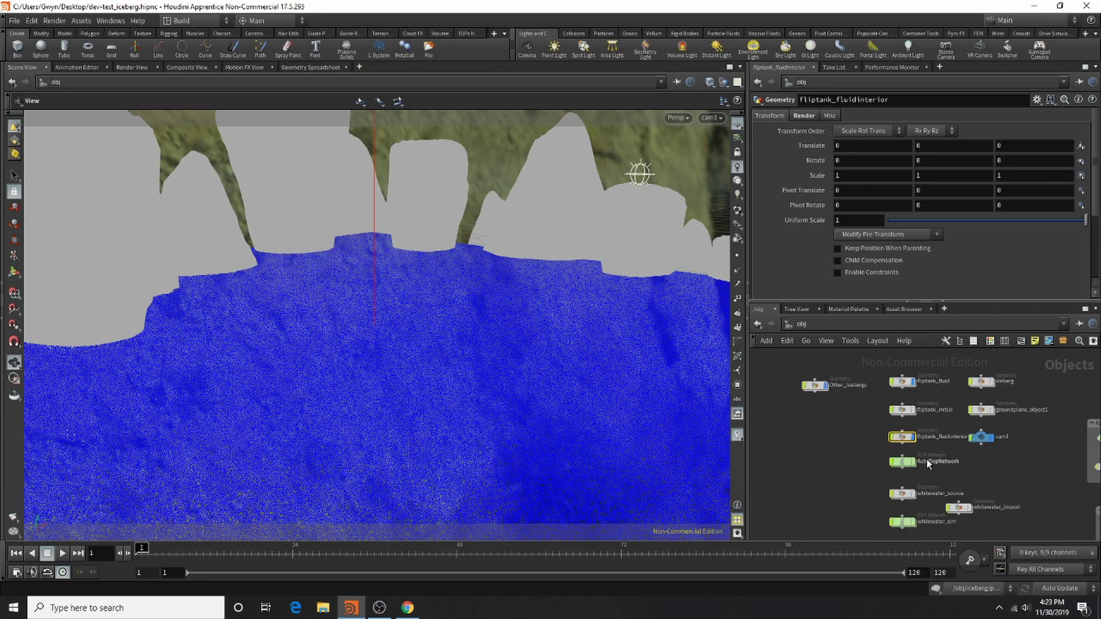
{"action": "scroll", "coordinate": [926, 461], "scroll_direction": "up", "scroll_amount": 3}
{"action": "double_click", "coordinate": [892, 462]}
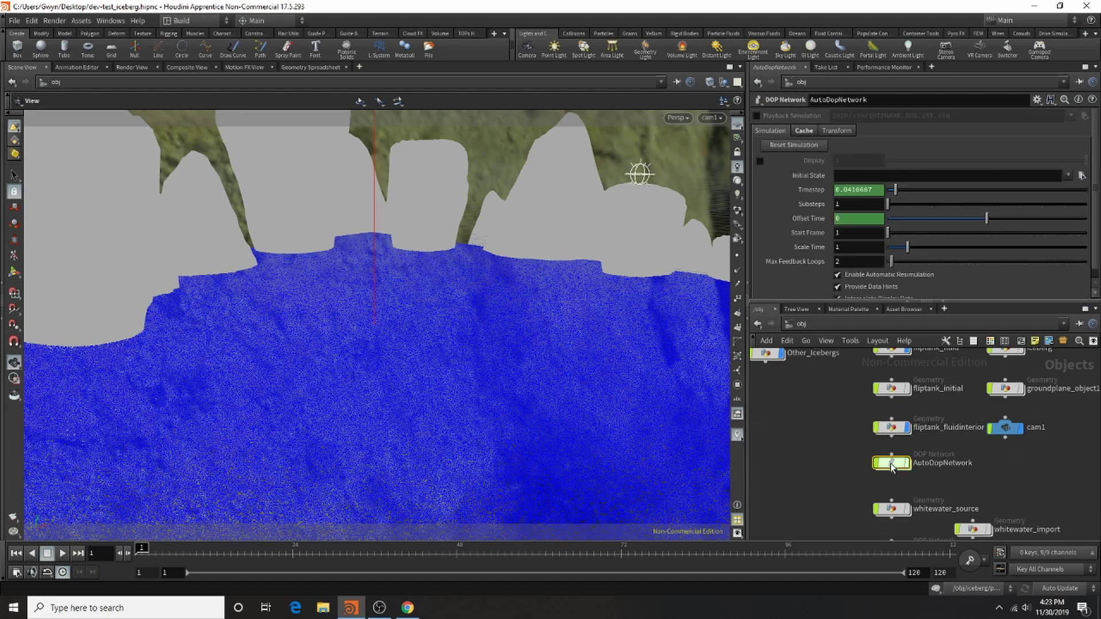
{"action": "scroll", "coordinate": [975, 394], "scroll_direction": "up", "scroll_amount": 2}
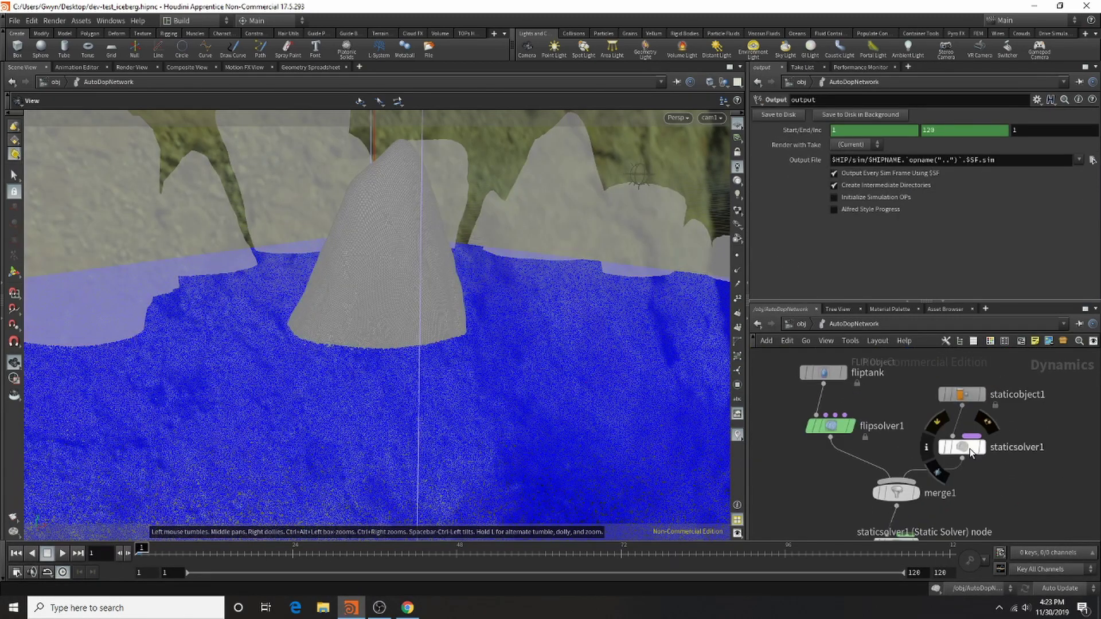
{"action": "left_click_drag", "start_coordinate": [982, 392], "coordinate": [1041, 391]}
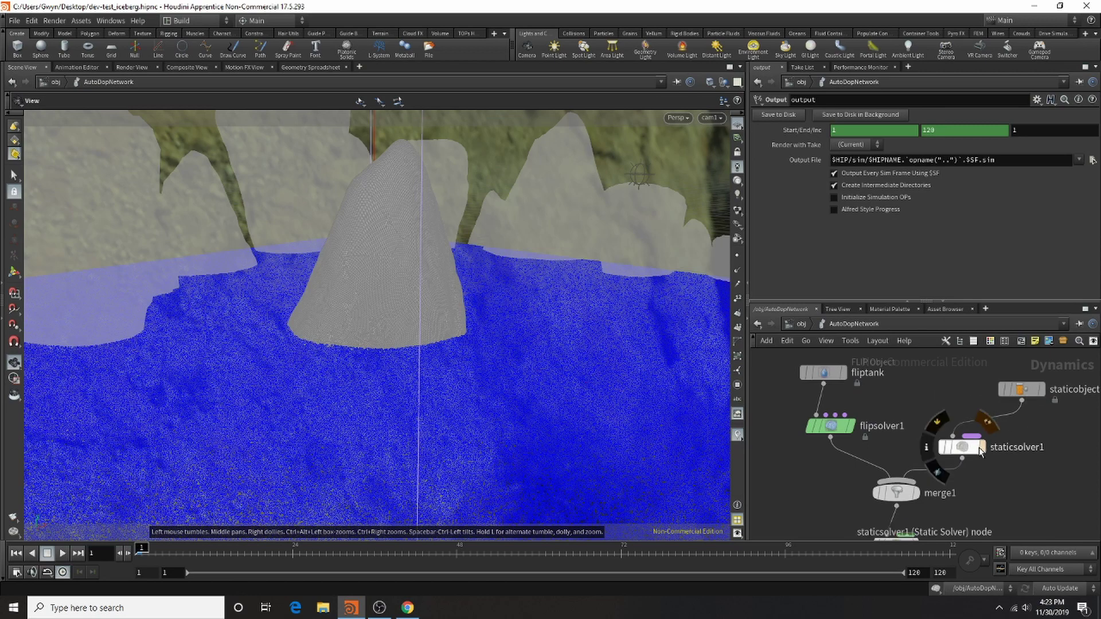
{"action": "left_click_drag", "start_coordinate": [968, 452], "coordinate": [1034, 445]}
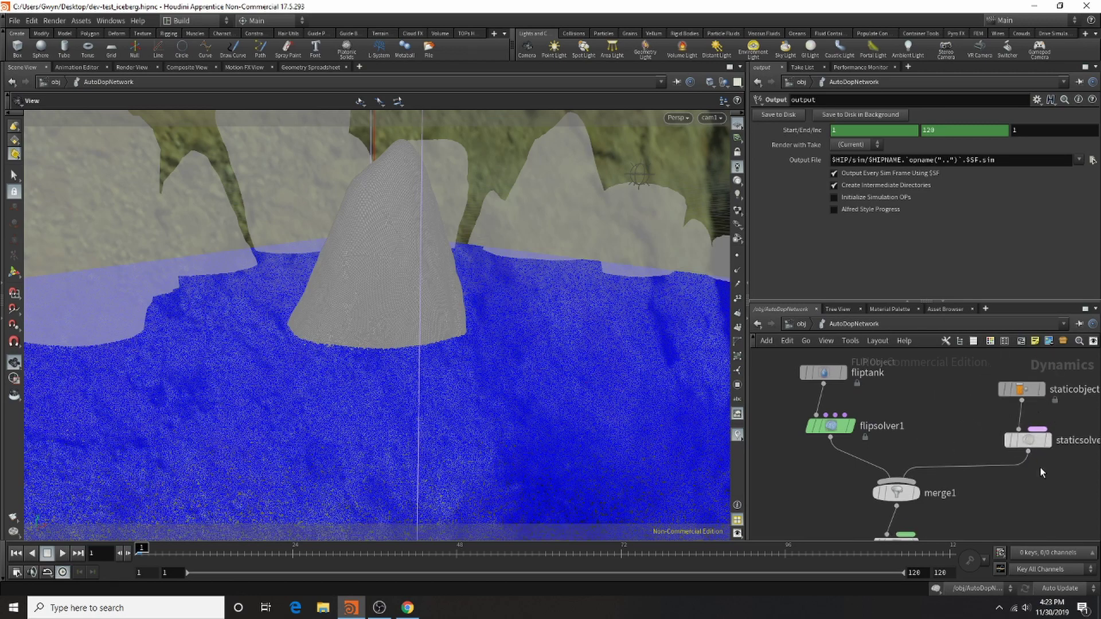
Review the fliptank FLIP object's particle separation and radius settings and its Guides, Physical, Collisions and Initial Data parameters.
{"action": "scroll", "coordinate": [1026, 462], "scroll_direction": "down", "scroll_amount": 3}
{"action": "scroll", "coordinate": [948, 425], "scroll_direction": "up", "scroll_amount": 2}
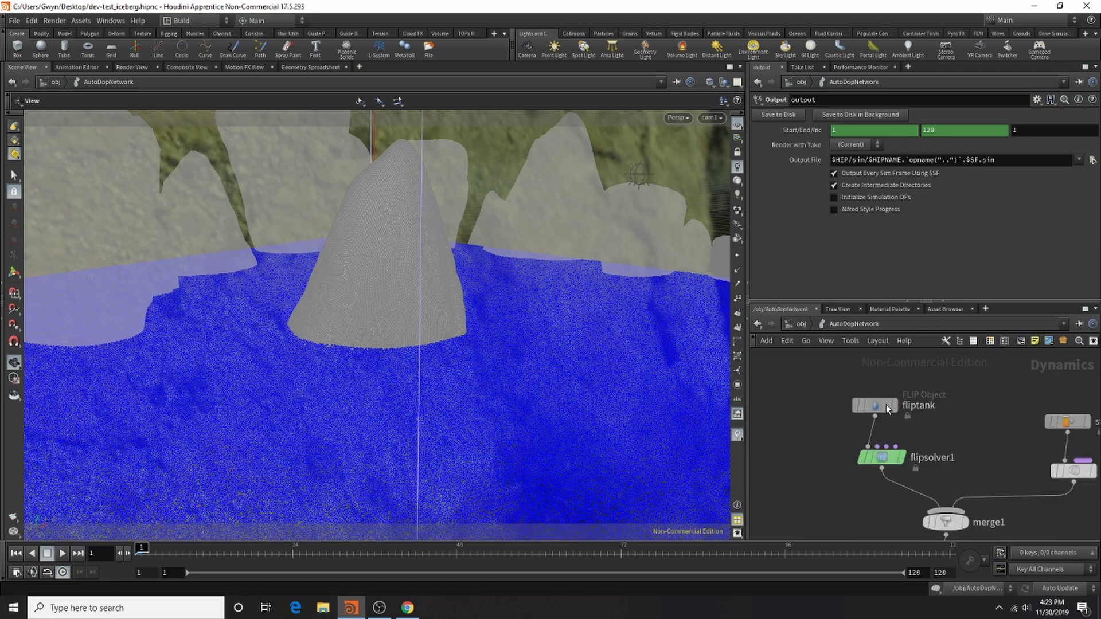
{"action": "left_click", "coordinate": [874, 405]}
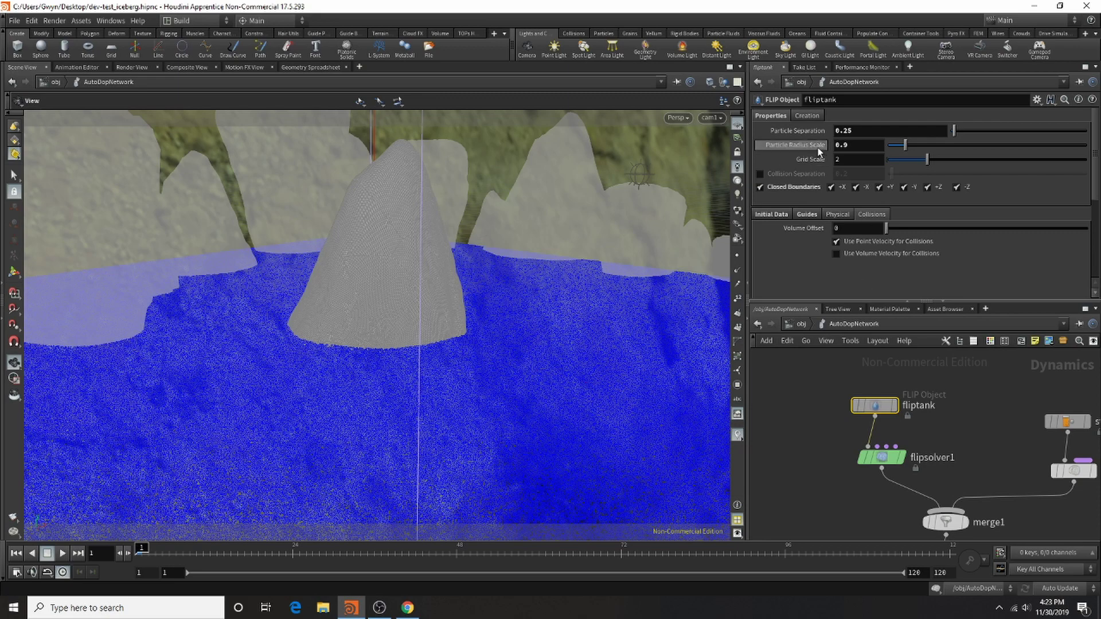
{"action": "mouse_move", "coordinate": [818, 149]}
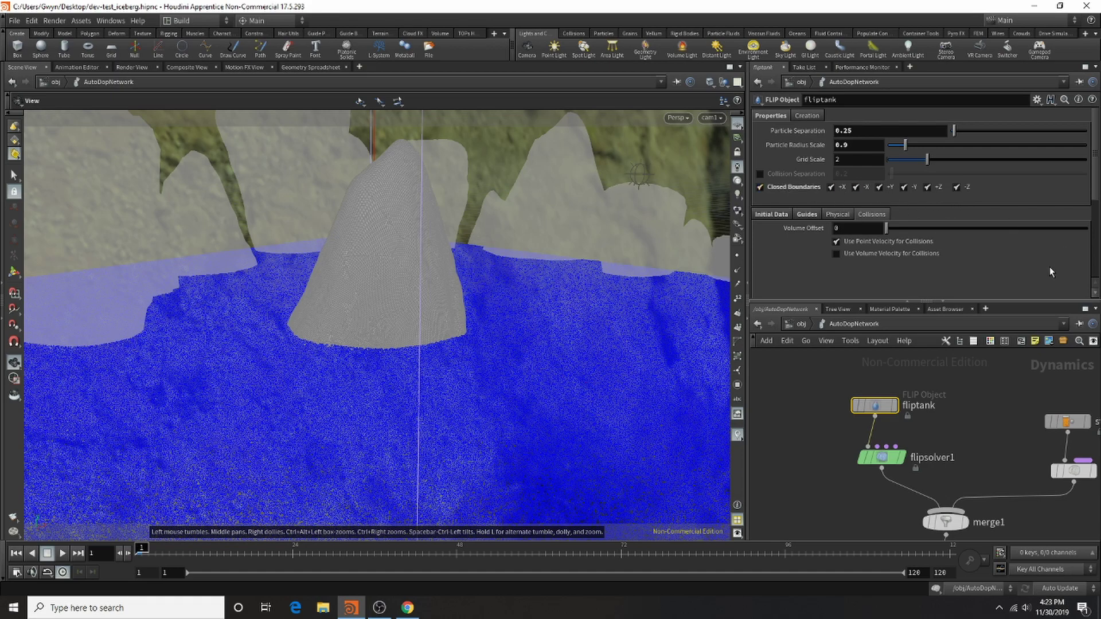
{"action": "left_click", "coordinate": [800, 216]}
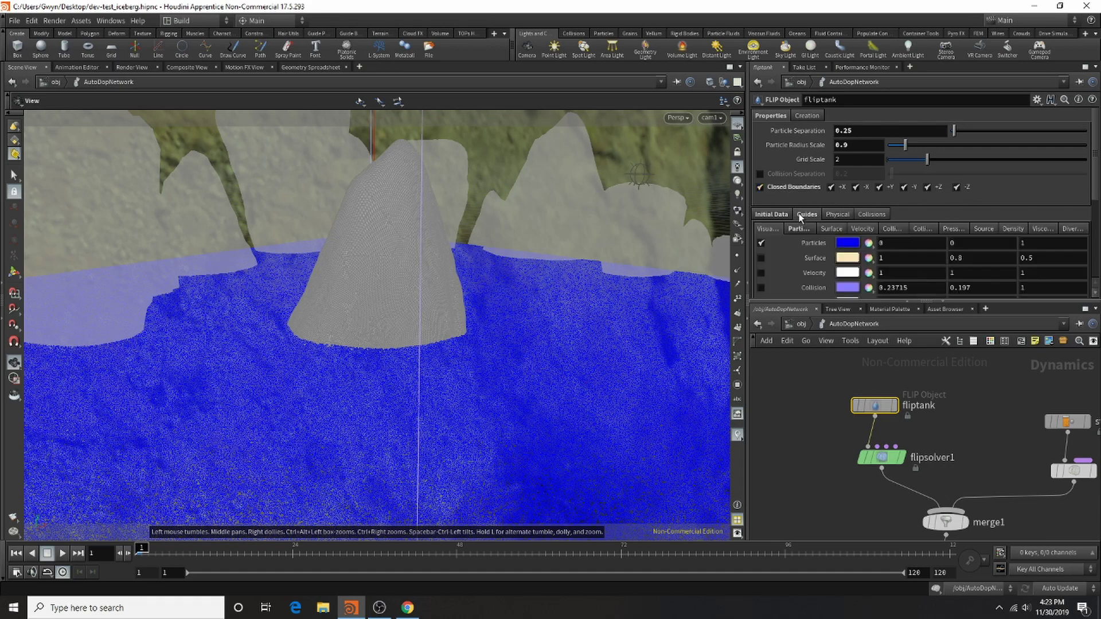
{"action": "left_click", "coordinate": [844, 215]}
{"action": "left_click", "coordinate": [873, 215]}
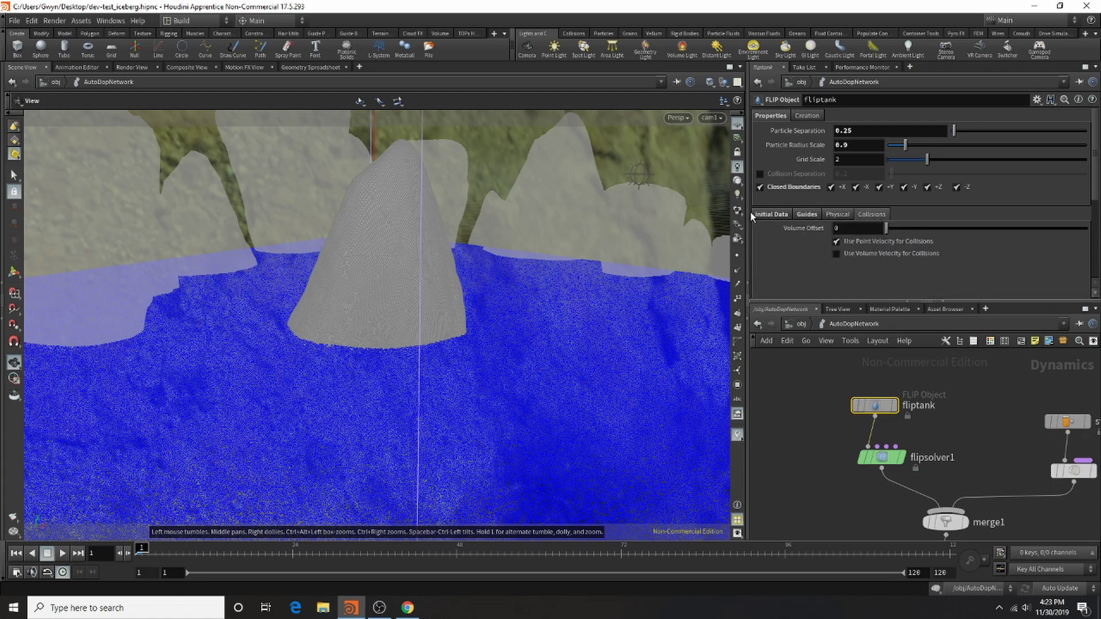
{"action": "left_click", "coordinate": [772, 214]}
{"action": "left_click", "coordinate": [843, 214]}
{"action": "scroll", "coordinate": [918, 214], "scroll_direction": "down", "scroll_amount": 2}
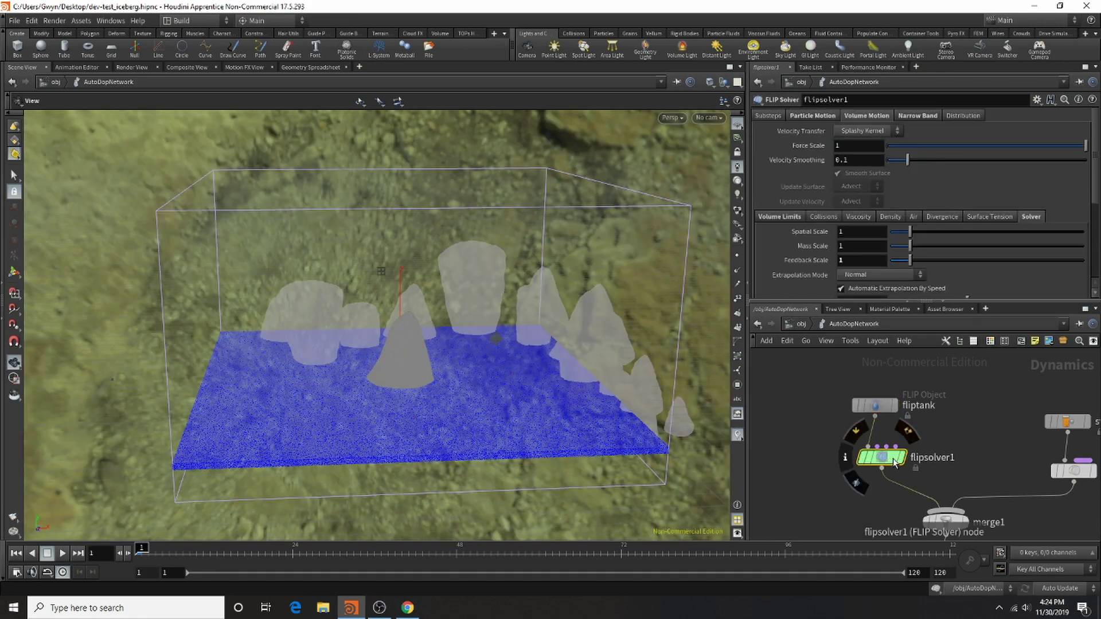
Review flipsolver1's Substeps and Particle Motion parameters, including its Behavior, Reseeding, Vorticity and Rest settings.
{"action": "left_click", "coordinate": [793, 116]}
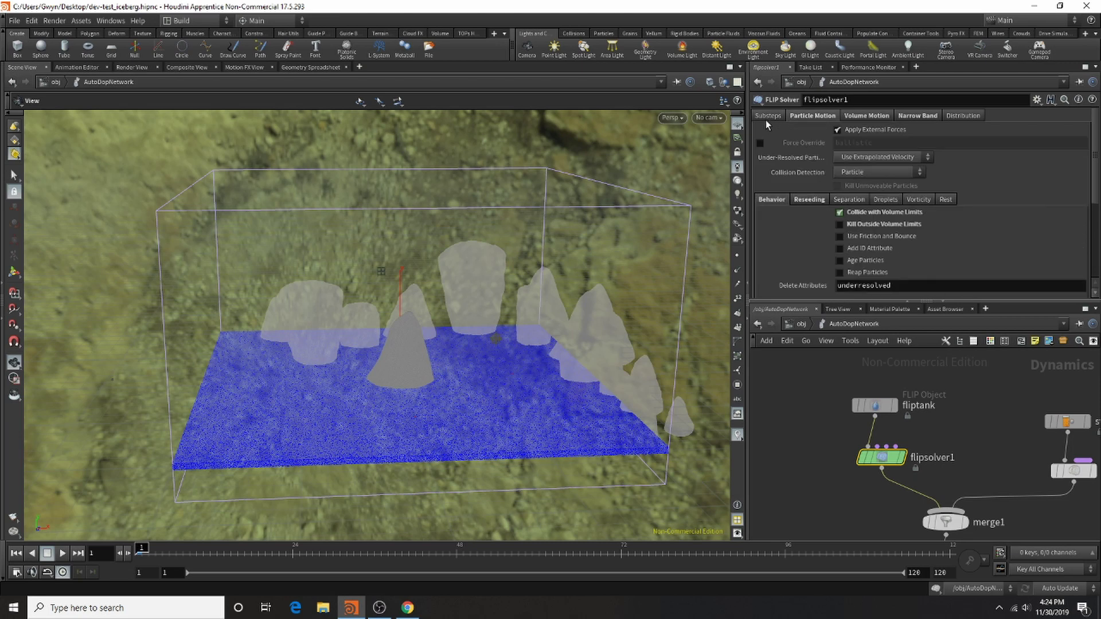
{"action": "left_click", "coordinate": [766, 117]}
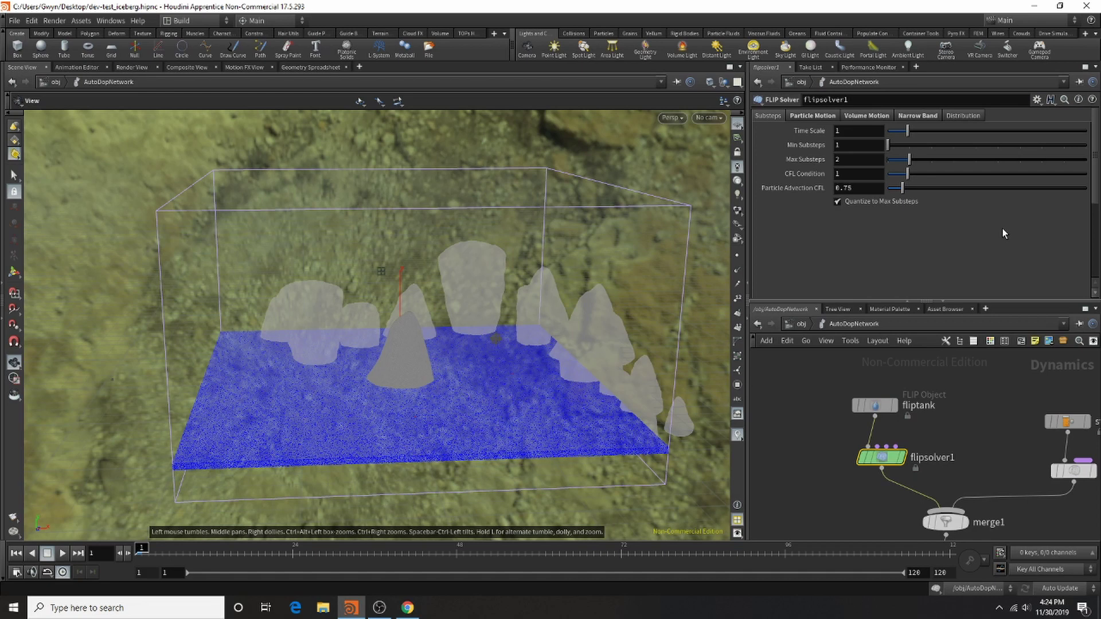
{"action": "left_click", "coordinate": [810, 117]}
{"action": "scroll", "coordinate": [847, 152], "scroll_direction": "down", "scroll_amount": 1}
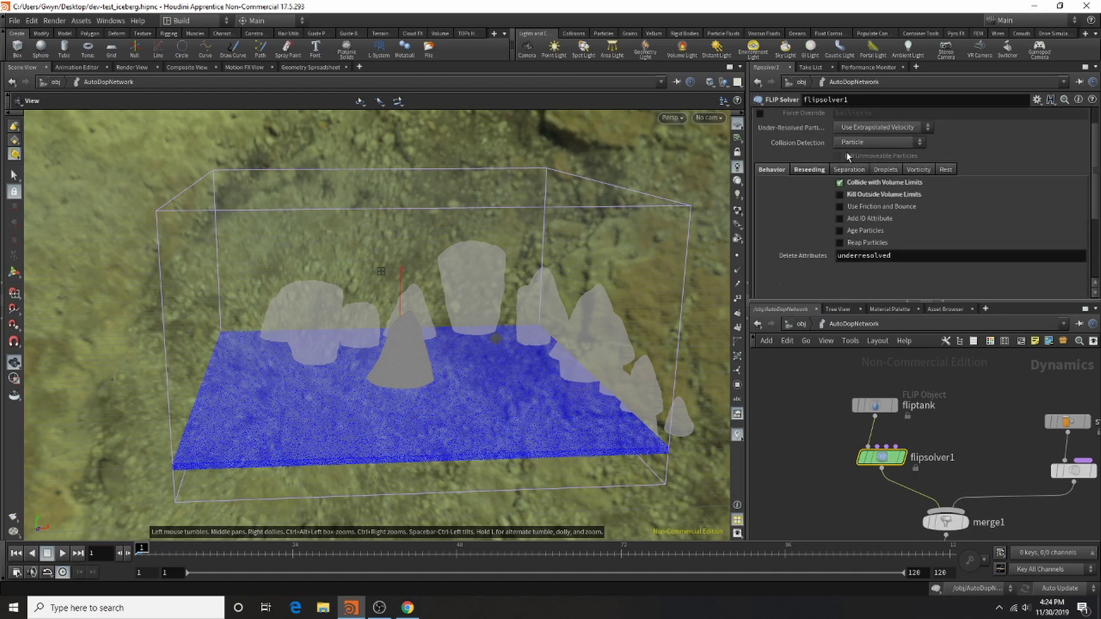
{"action": "left_click", "coordinate": [808, 170]}
{"action": "scroll", "coordinate": [865, 177], "scroll_direction": "down", "scroll_amount": 2}
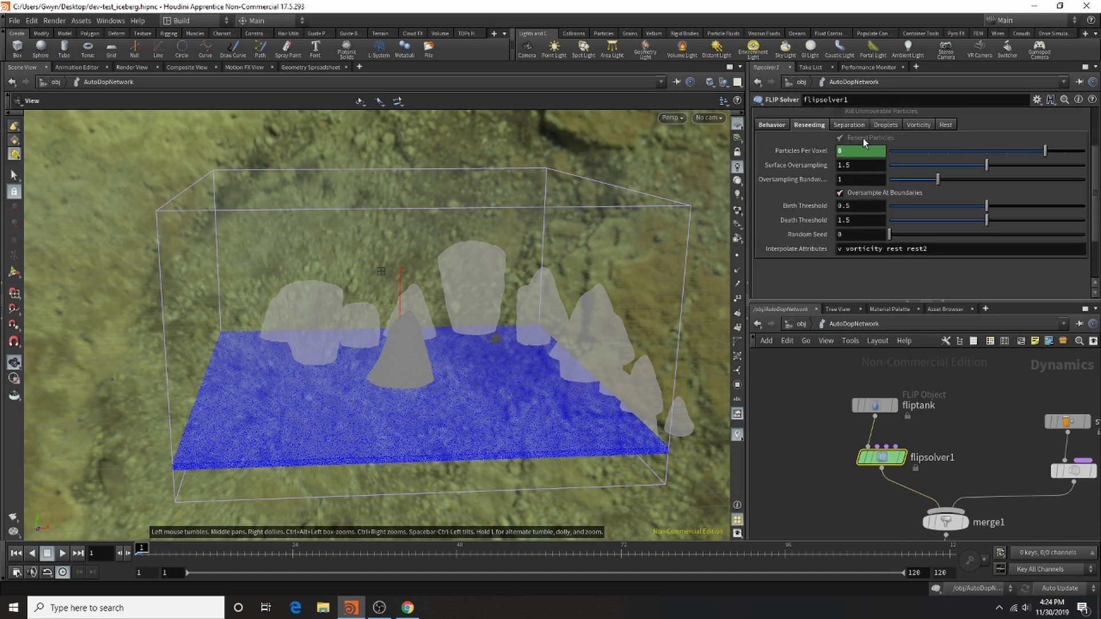
{"action": "left_click", "coordinate": [891, 125]}
{"action": "left_click", "coordinate": [945, 125]}
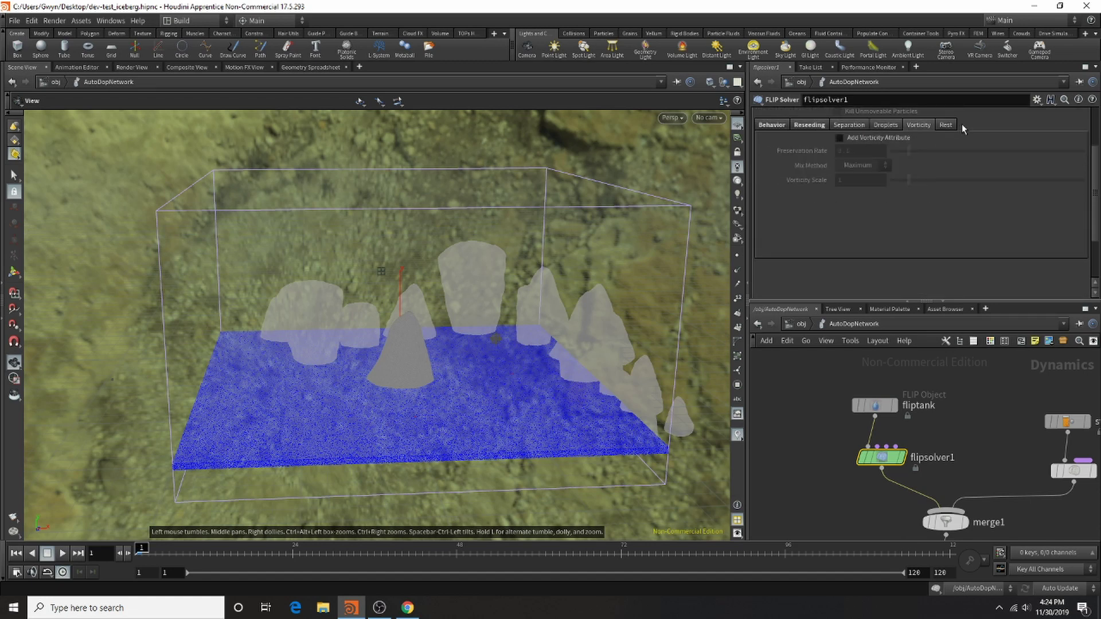
{"action": "scroll", "coordinate": [948, 211], "scroll_direction": "up", "scroll_amount": 3}
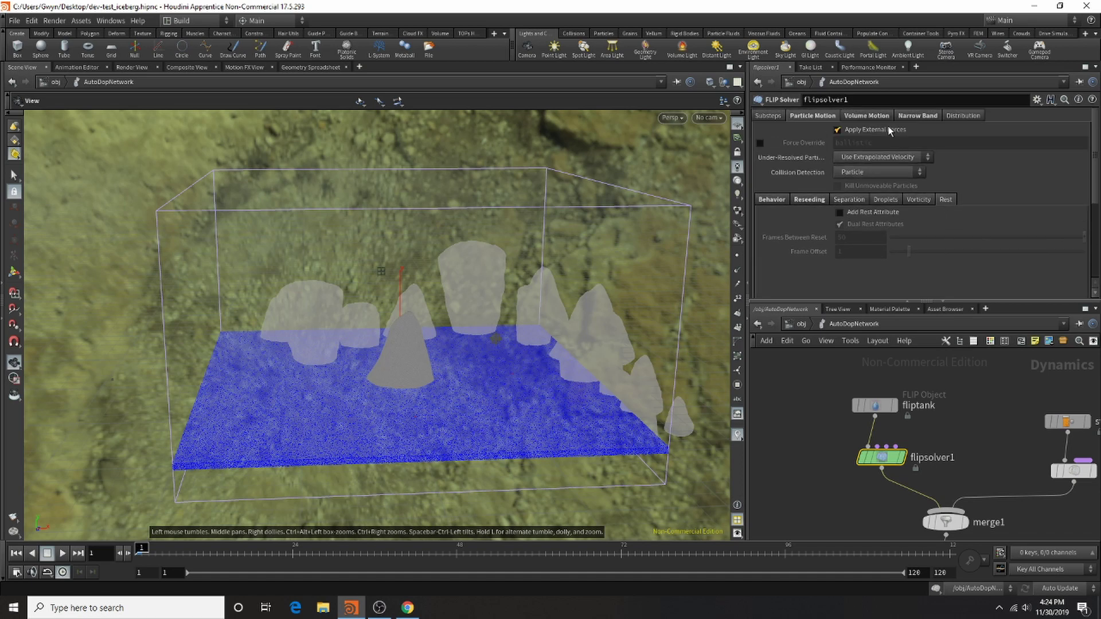
Review flipsolver1's Volume Motion parameters, including Viscosity, Density, Divergence, Surface Tension and Solver, plus its Narrow Band and Distribution settings.
{"action": "left_click", "coordinate": [876, 115]}
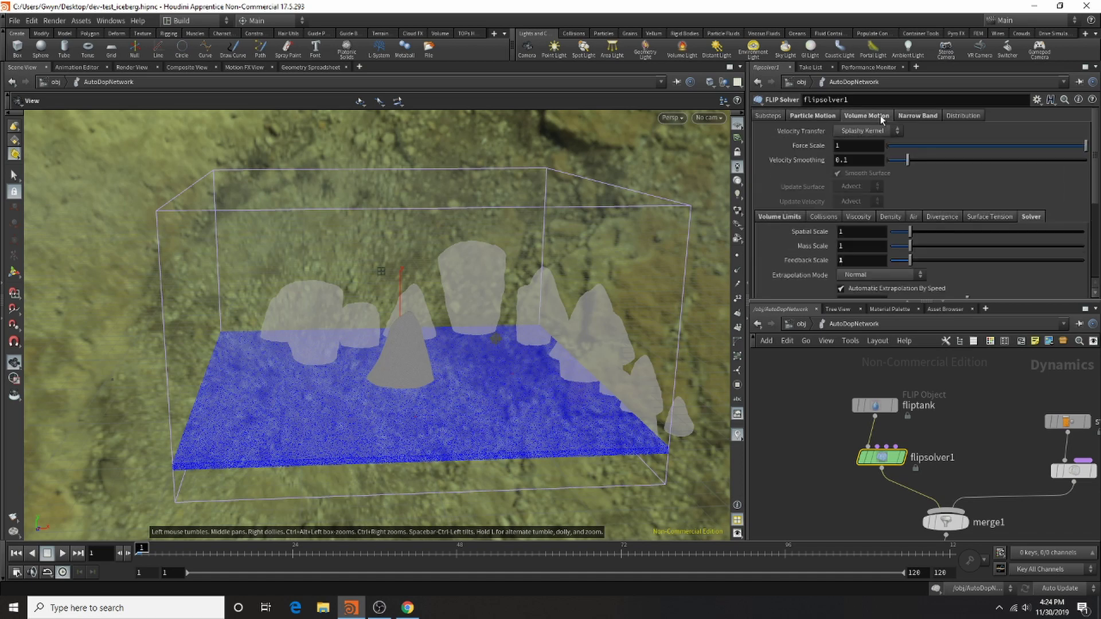
{"action": "scroll", "coordinate": [913, 115], "scroll_direction": "down", "scroll_amount": 2}
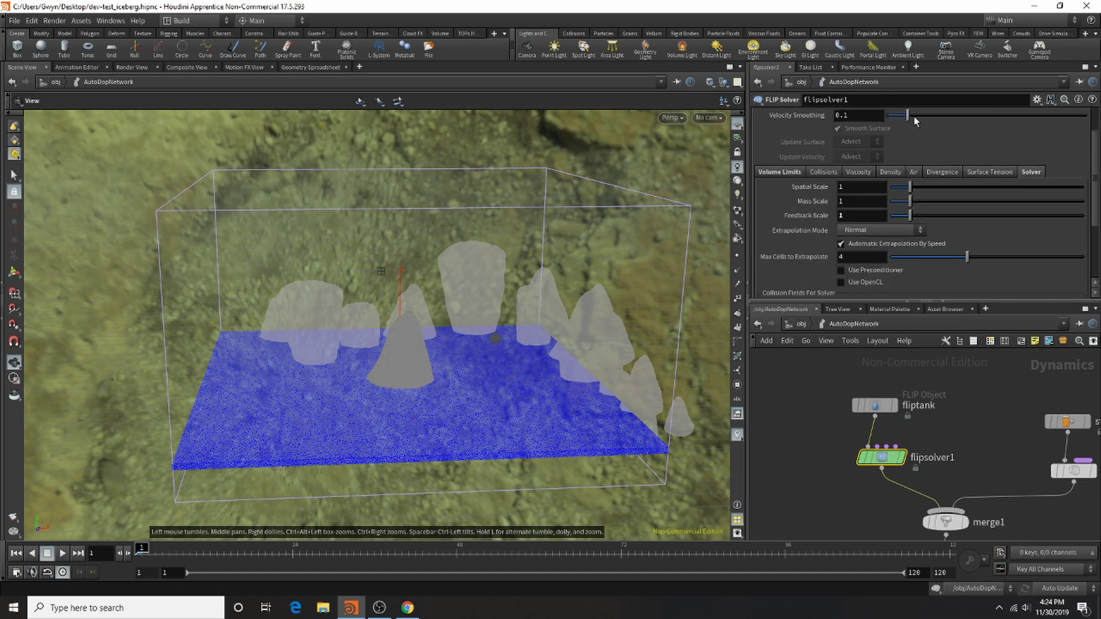
{"action": "scroll", "coordinate": [951, 217], "scroll_direction": "up", "scroll_amount": 2}
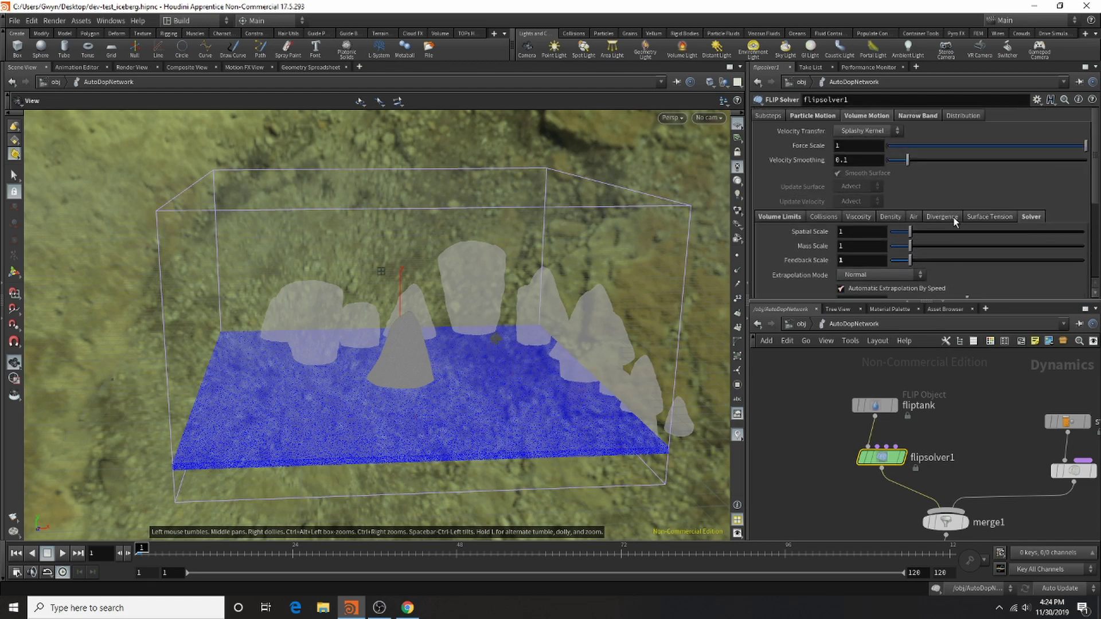
{"action": "left_click", "coordinate": [912, 218]}
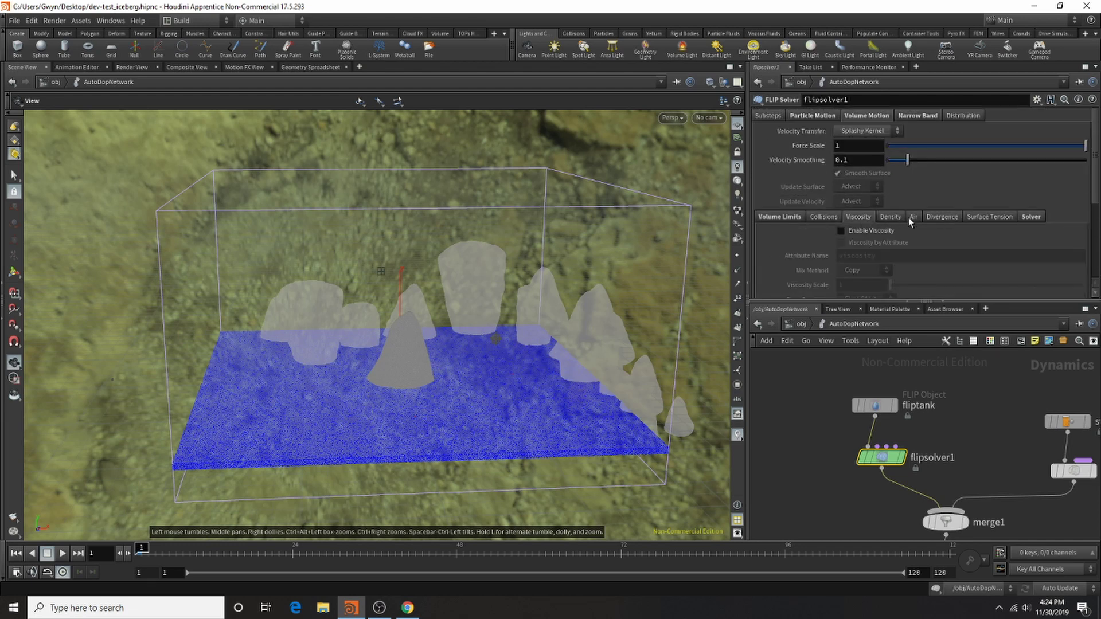
{"action": "left_click", "coordinate": [887, 217]}
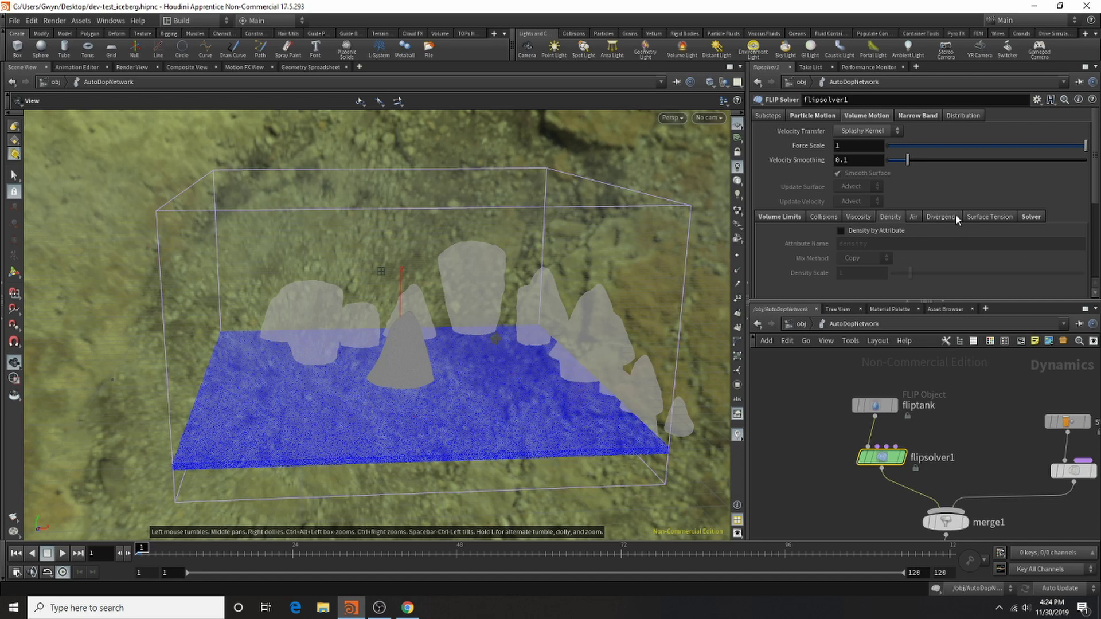
{"action": "left_click", "coordinate": [955, 216]}
{"action": "left_click", "coordinate": [991, 217]}
{"action": "left_click", "coordinate": [1031, 217]}
{"action": "left_click", "coordinate": [918, 116]}
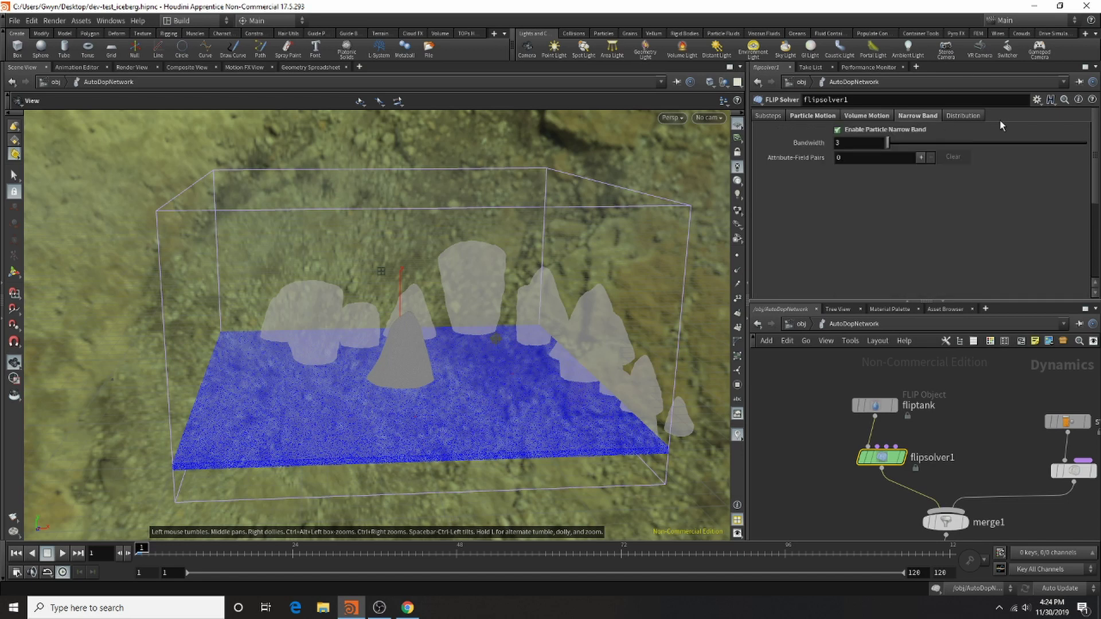
{"action": "left_click", "coordinate": [979, 117]}
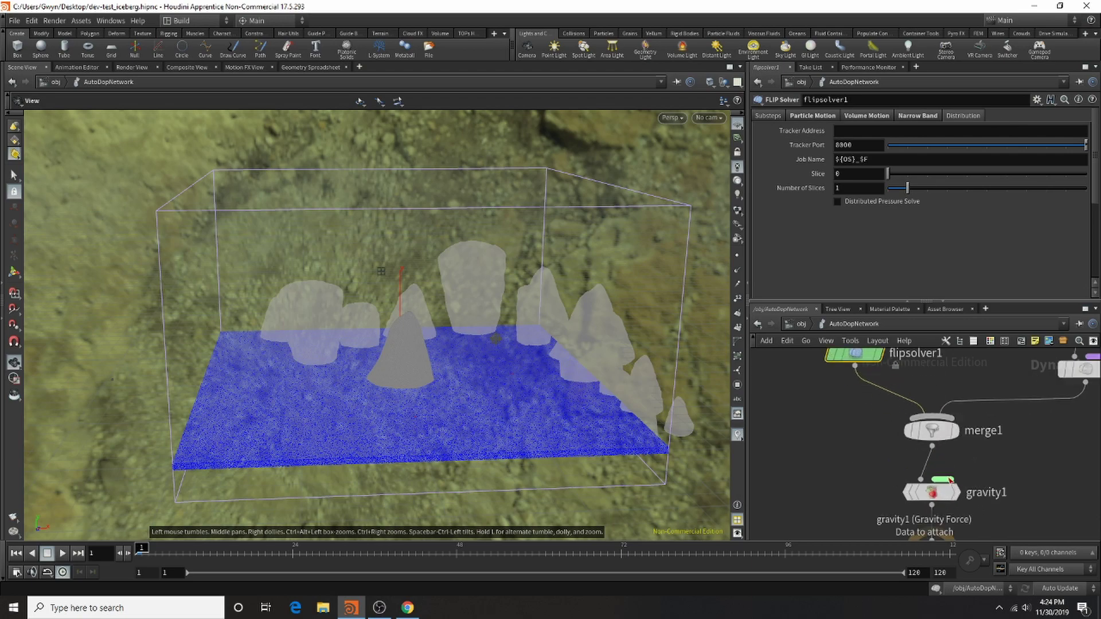
Return to the object level, frame the whitewater nodes and show the Particle Fluids shelf tools.
{"action": "key", "text": "u"}
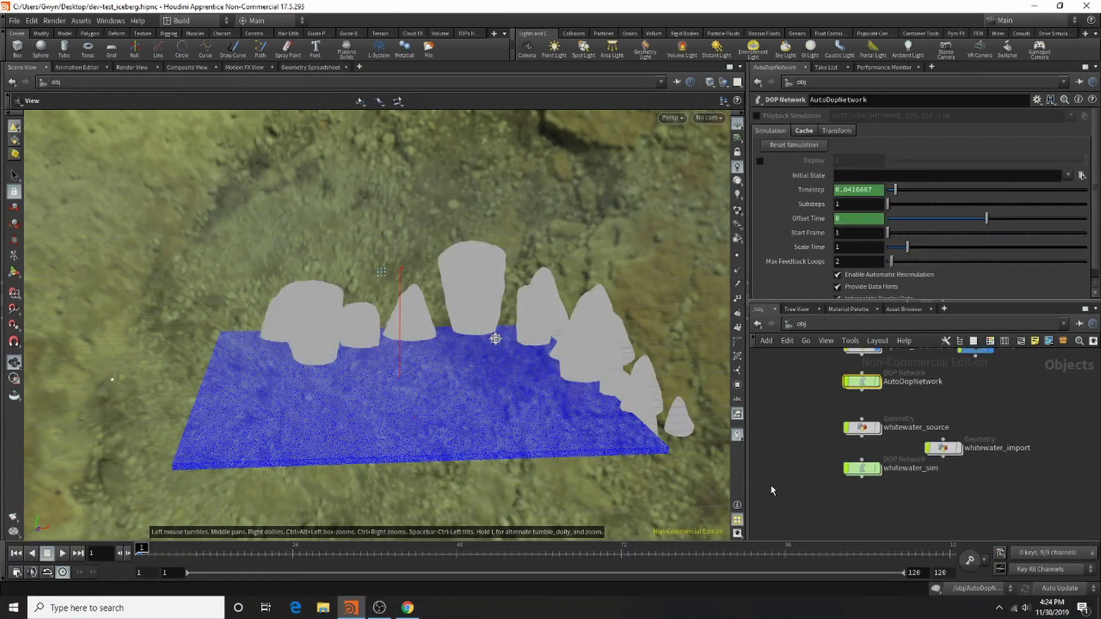
{"action": "key", "text": "h"}
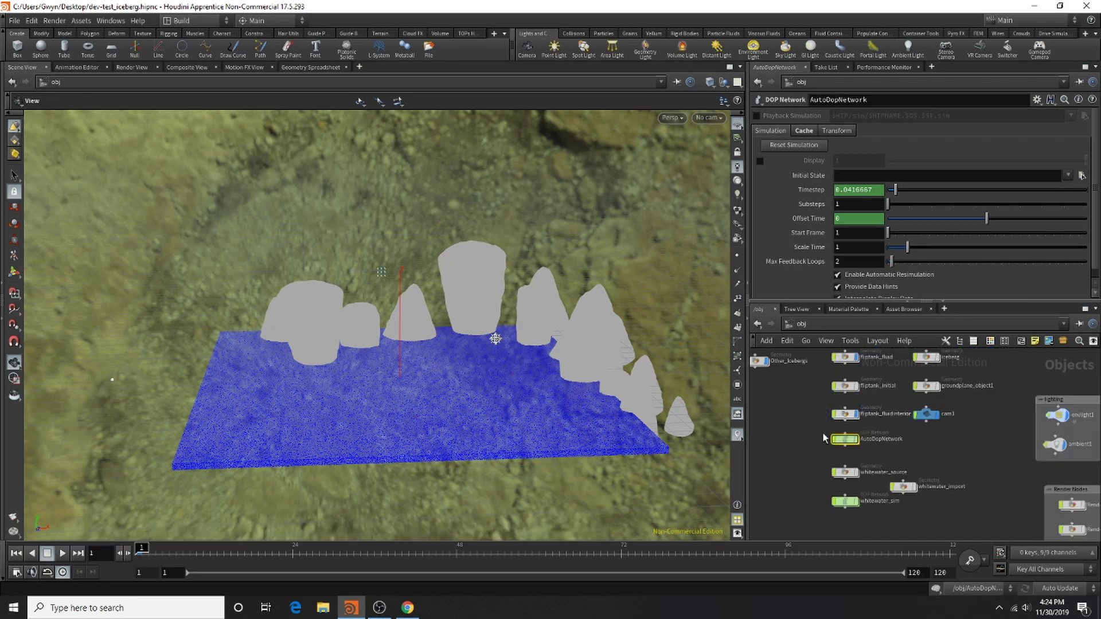
{"action": "scroll", "coordinate": [820, 503], "scroll_direction": "up", "scroll_amount": 2}
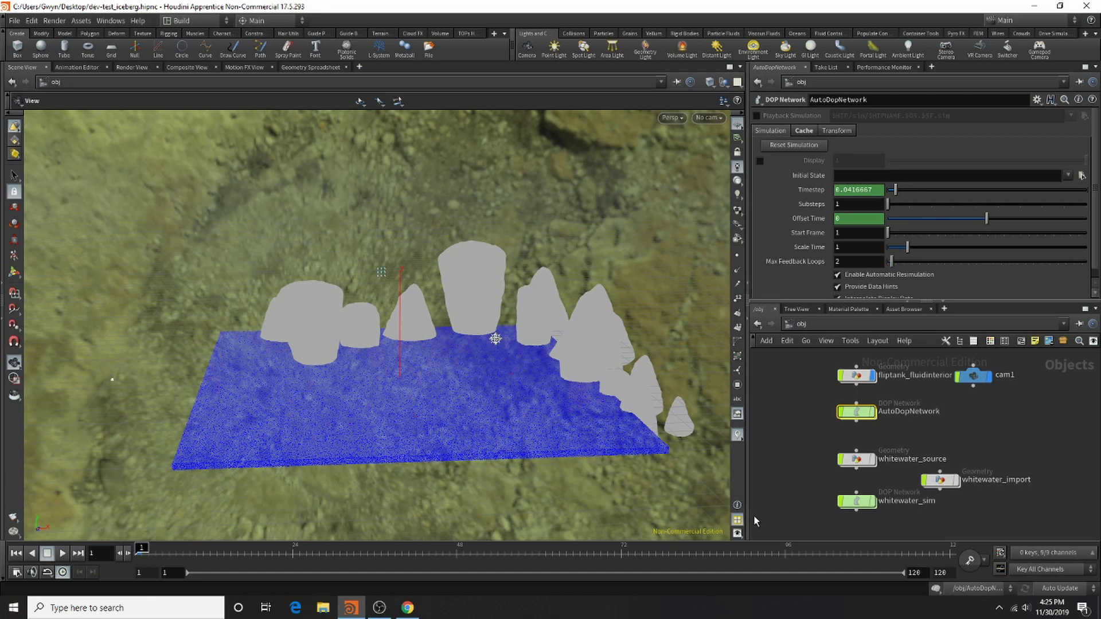
{"action": "left_click", "coordinate": [722, 33]}
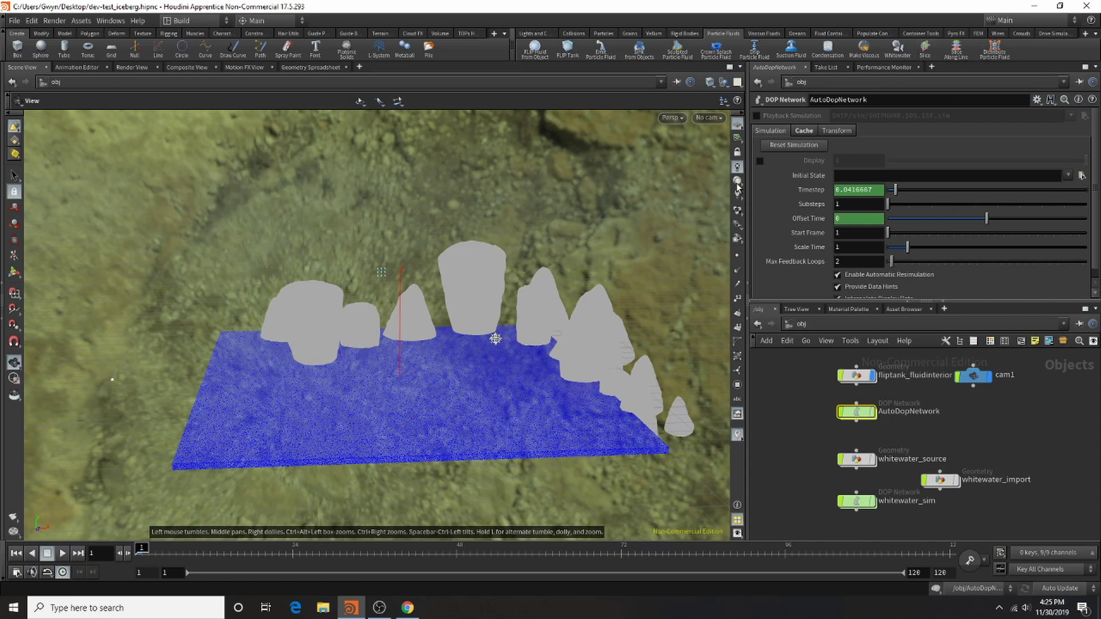
Select the whitewater_source object and open its geometry network.
{"action": "scroll", "coordinate": [957, 442], "scroll_direction": "up", "scroll_amount": 2}
{"action": "left_click", "coordinate": [866, 389]}
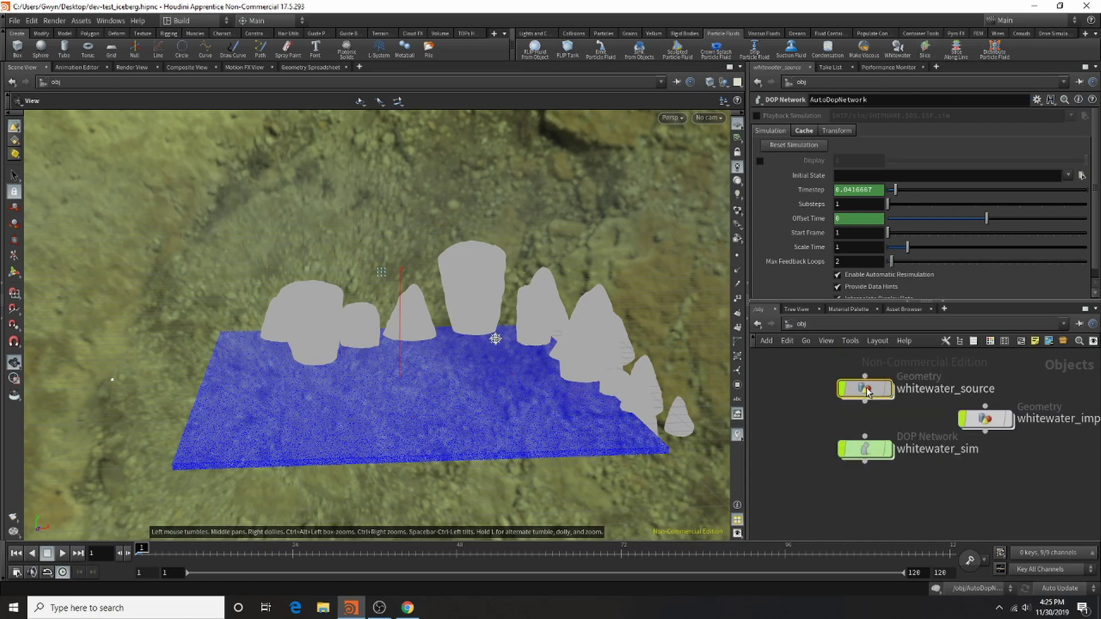
{"action": "scroll", "coordinate": [906, 479], "scroll_direction": "down", "scroll_amount": 4}
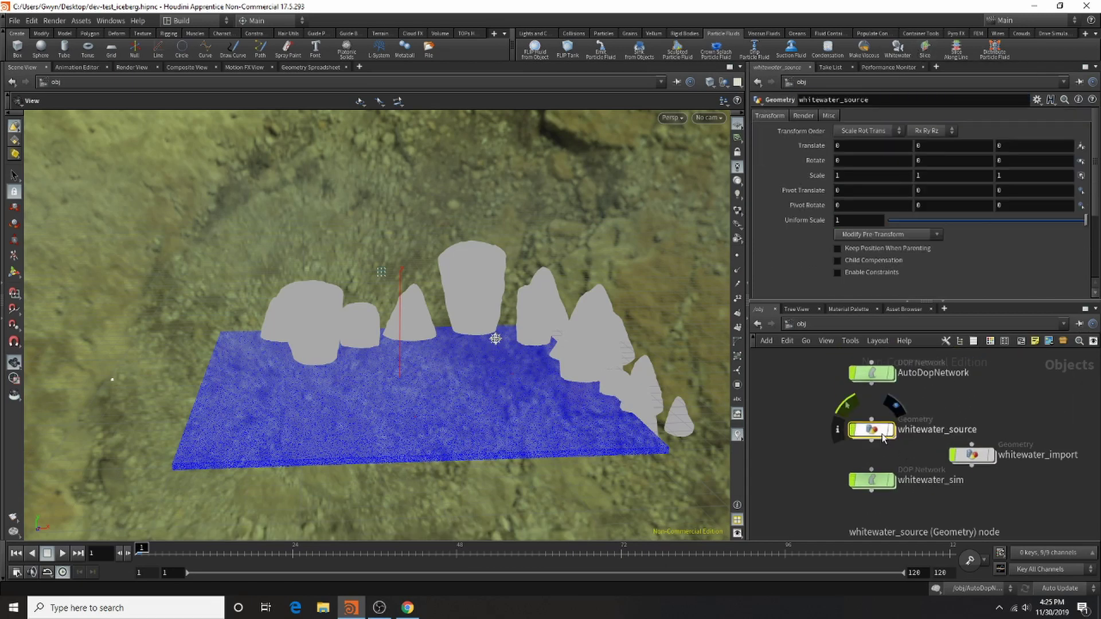
{"action": "double_click", "coordinate": [880, 437]}
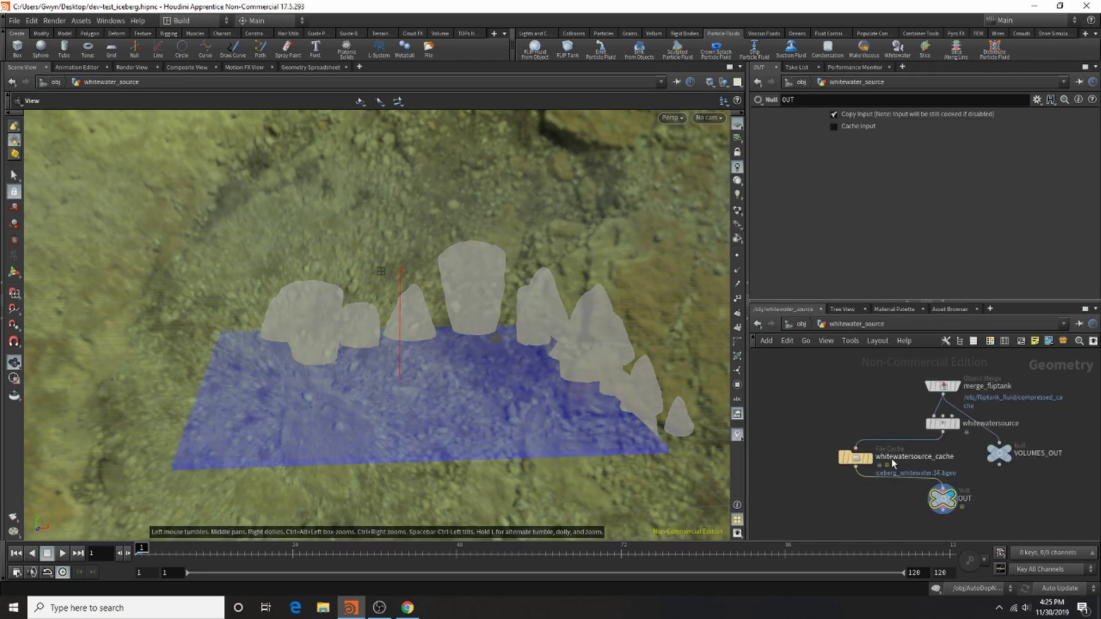
Review the whitewatersource node's Emission, Acceleration, Extra Sources and Volumes settings and move merge_fliptank slightly away from it.
{"action": "left_click", "coordinate": [945, 426]}
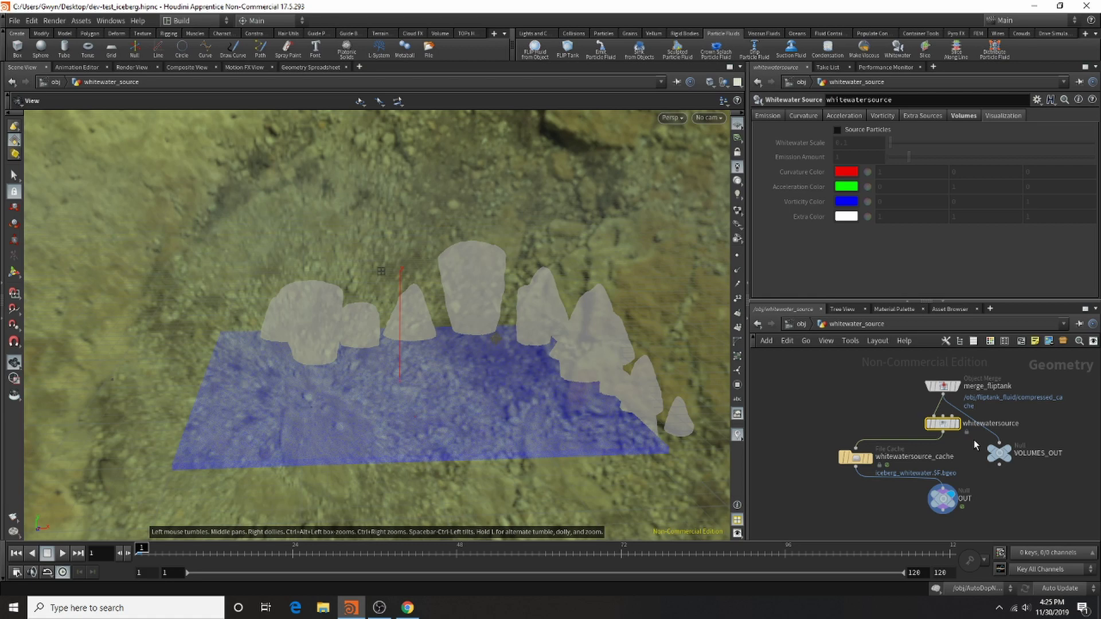
{"action": "left_click", "coordinate": [766, 115]}
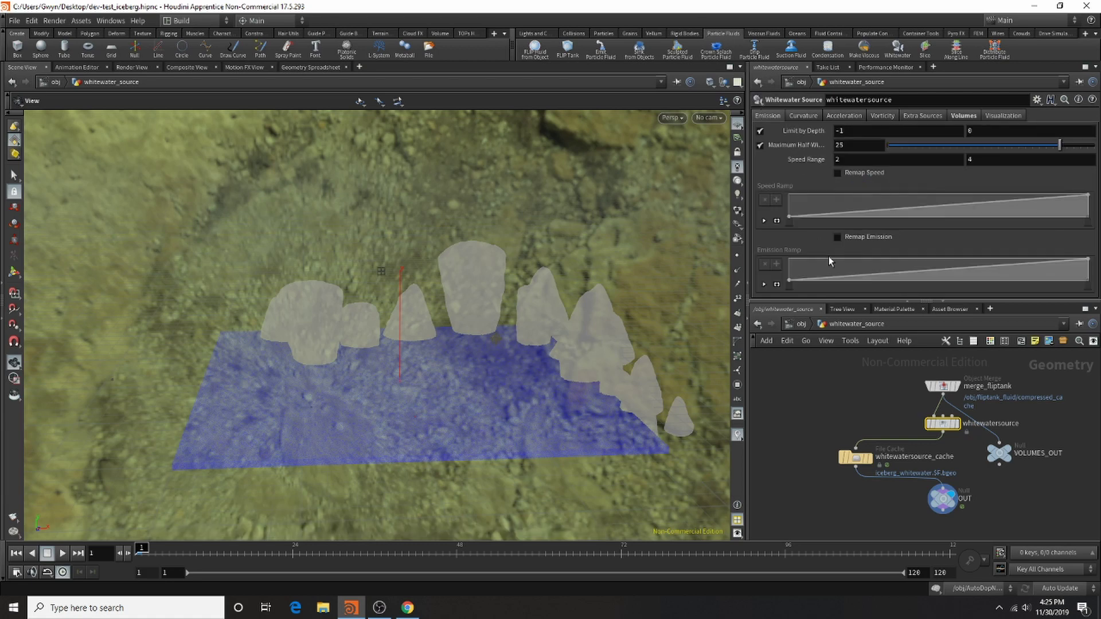
{"action": "left_click", "coordinate": [848, 117]}
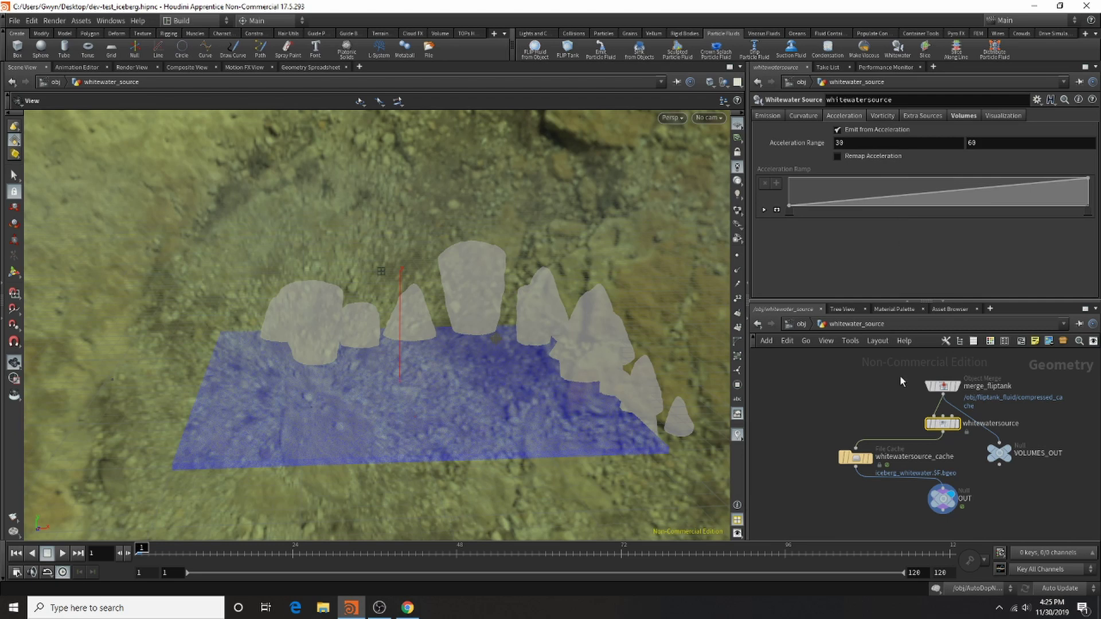
{"action": "left_click_drag", "start_coordinate": [943, 386], "coordinate": [945, 380]}
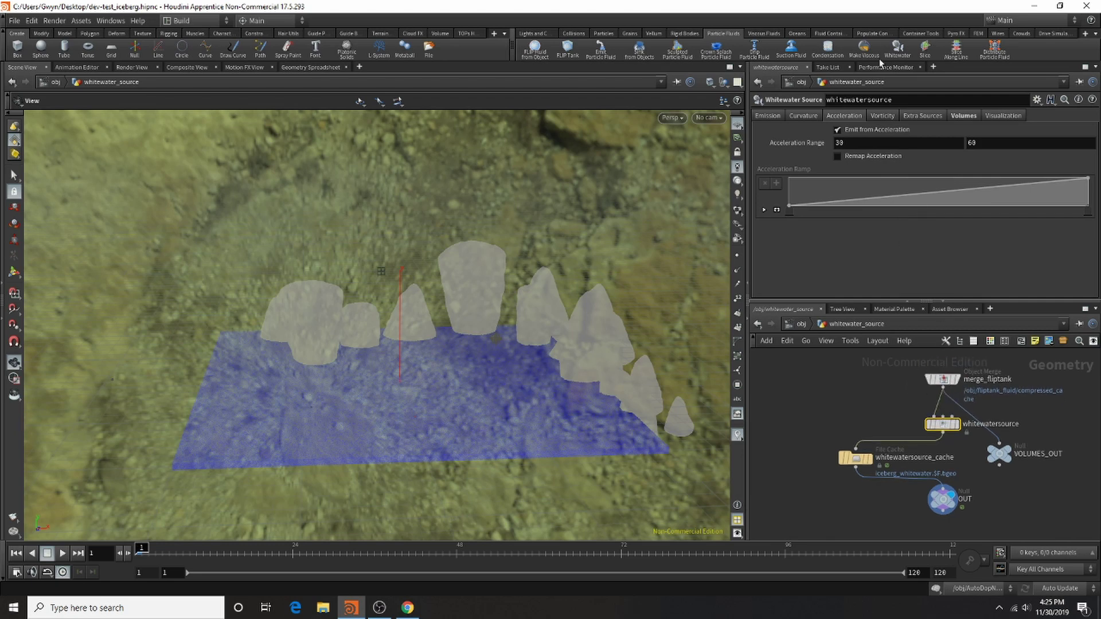
{"action": "left_click", "coordinate": [956, 115]}
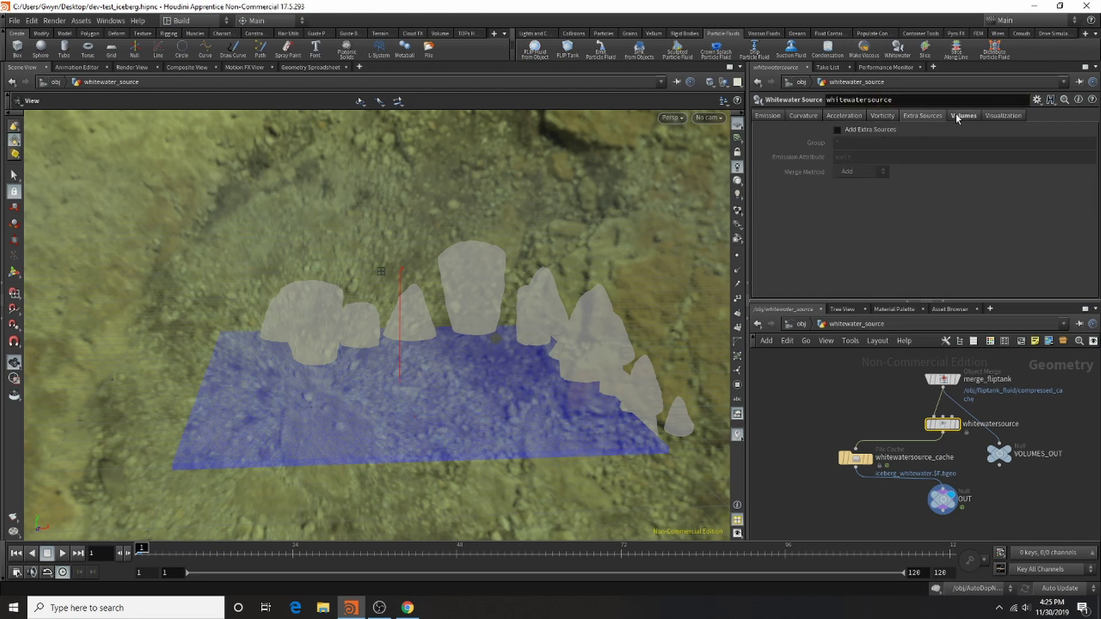
{"action": "left_click", "coordinate": [1012, 116]}
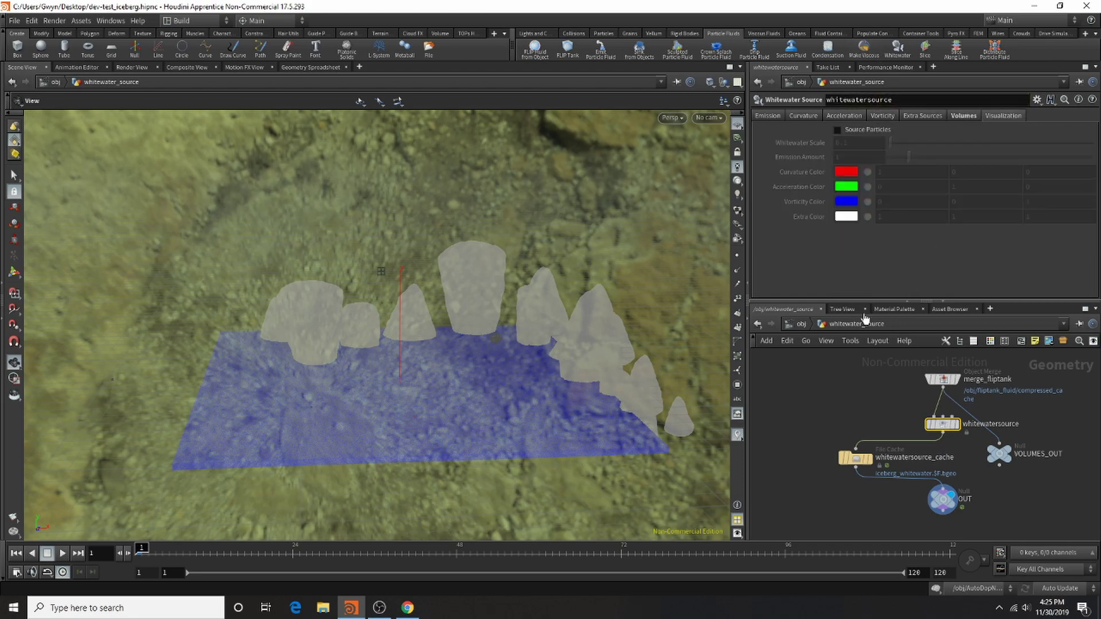
Open the whitewater_sim network and review whitewaterobject1's Physical, Creation, Guides and particle visualization settings.
{"action": "key", "text": "u"}
{"action": "double_click", "coordinate": [872, 480]}
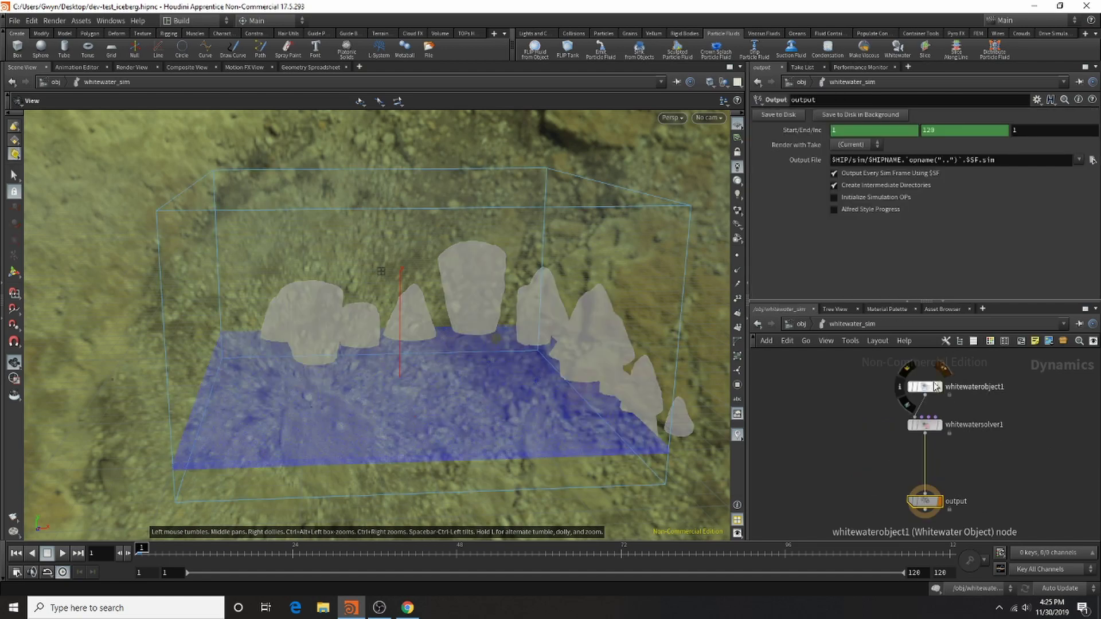
{"action": "left_click", "coordinate": [925, 387]}
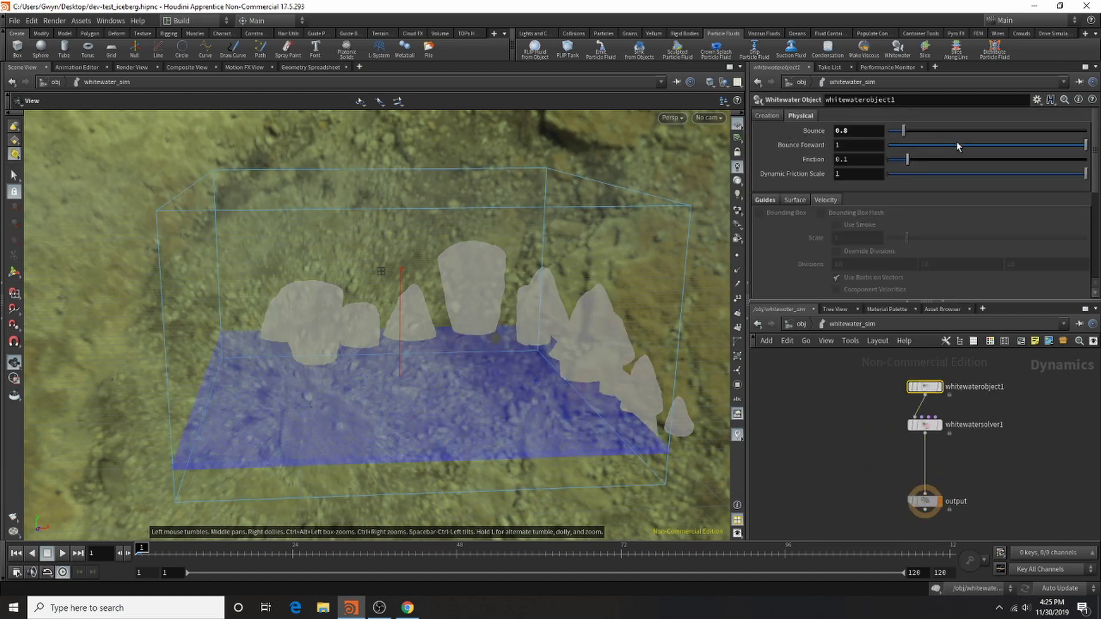
{"action": "left_click", "coordinate": [767, 117]}
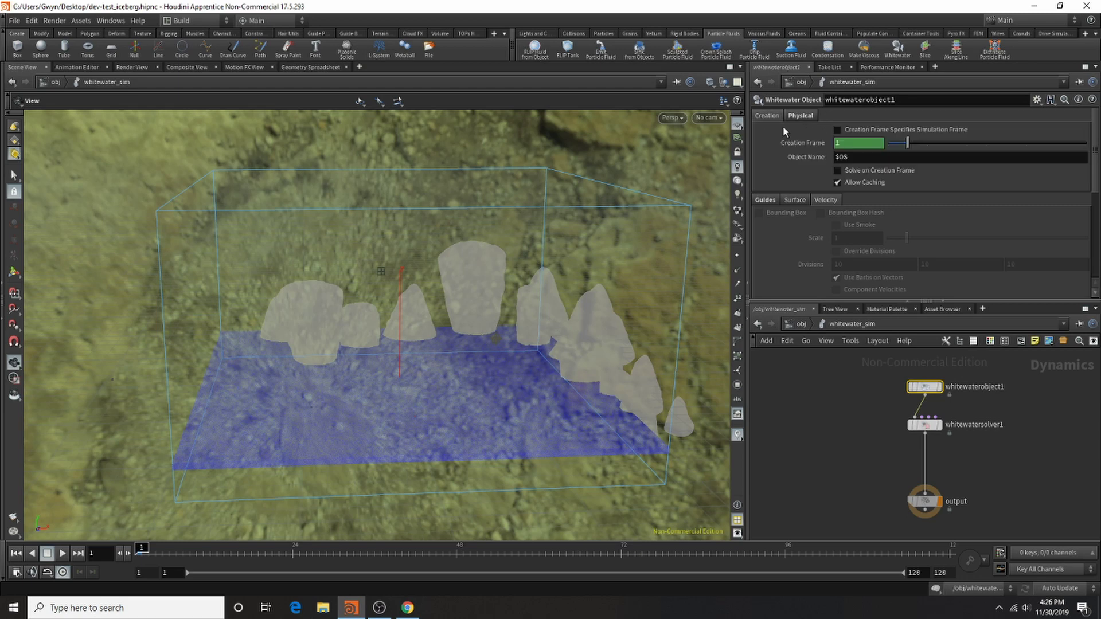
{"action": "left_click", "coordinate": [792, 200]}
{"action": "left_click", "coordinate": [774, 206]}
{"action": "scroll", "coordinate": [883, 232], "scroll_direction": "down", "scroll_amount": 5}
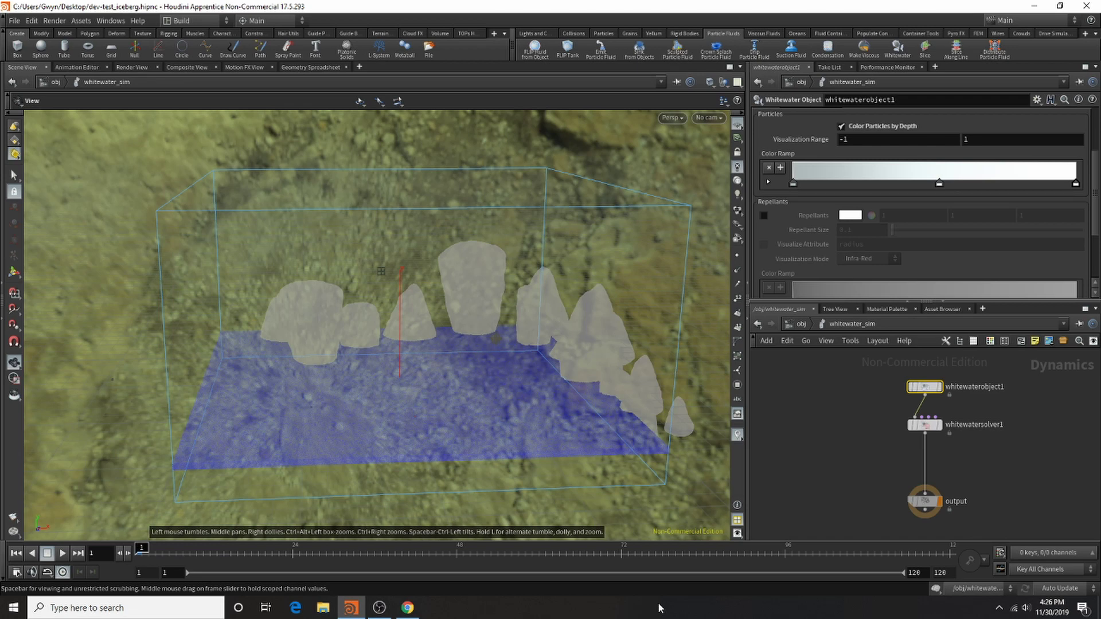
Review whitewatersolver1's volume source and scale settings, its Emission parameters, and its Forces parameters with the buoyancy and advection ramps.
{"action": "left_click", "coordinate": [924, 425]}
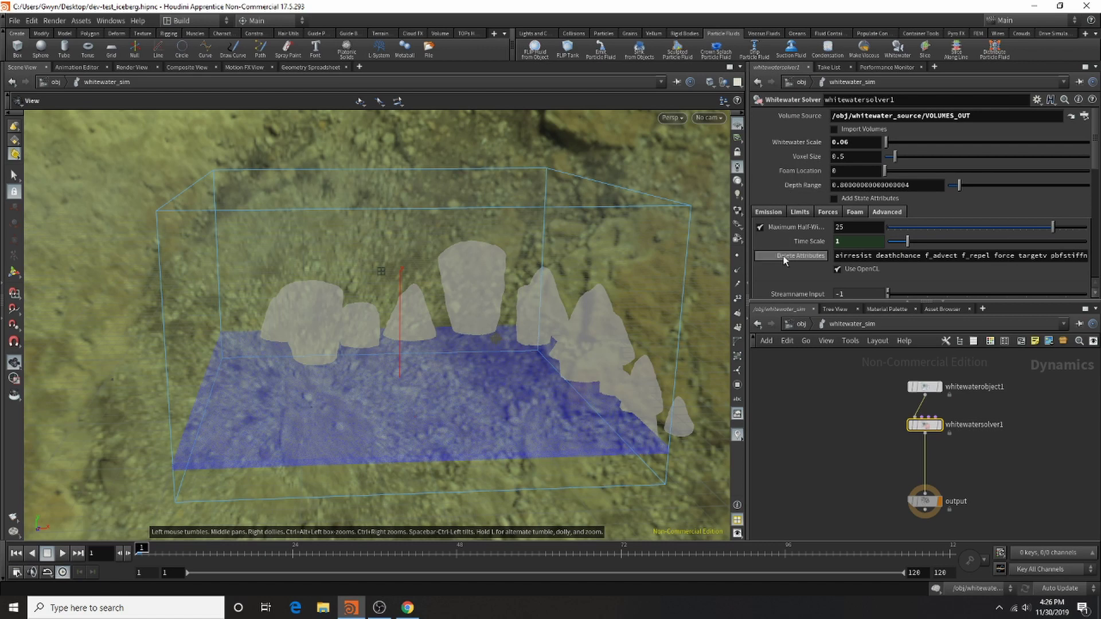
{"action": "scroll", "coordinate": [792, 249], "scroll_direction": "down", "scroll_amount": 3}
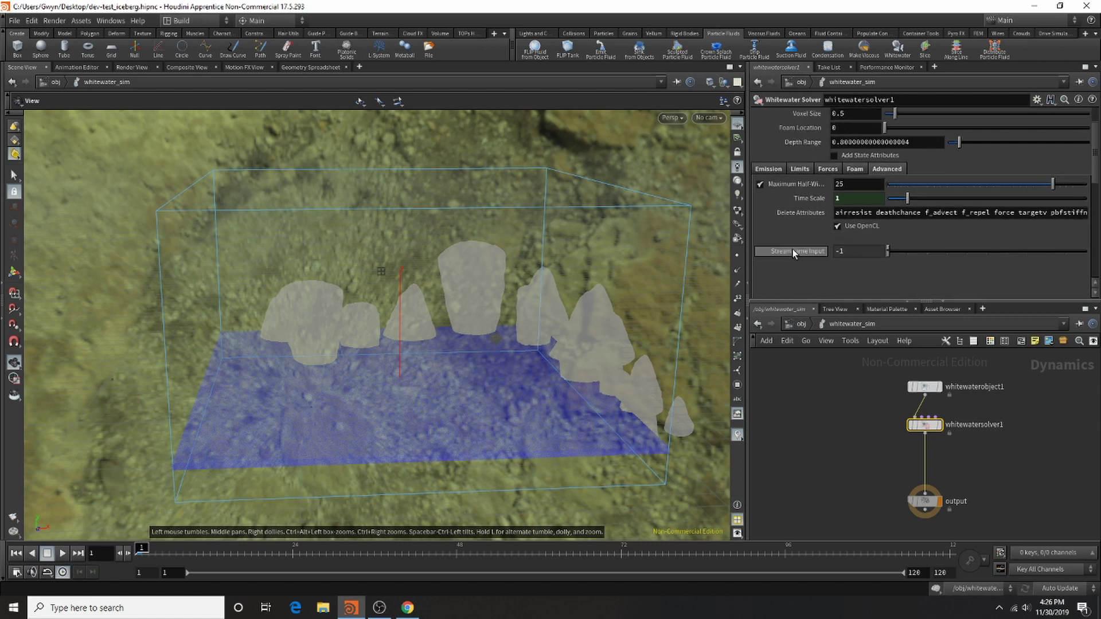
{"action": "left_click", "coordinate": [783, 168]}
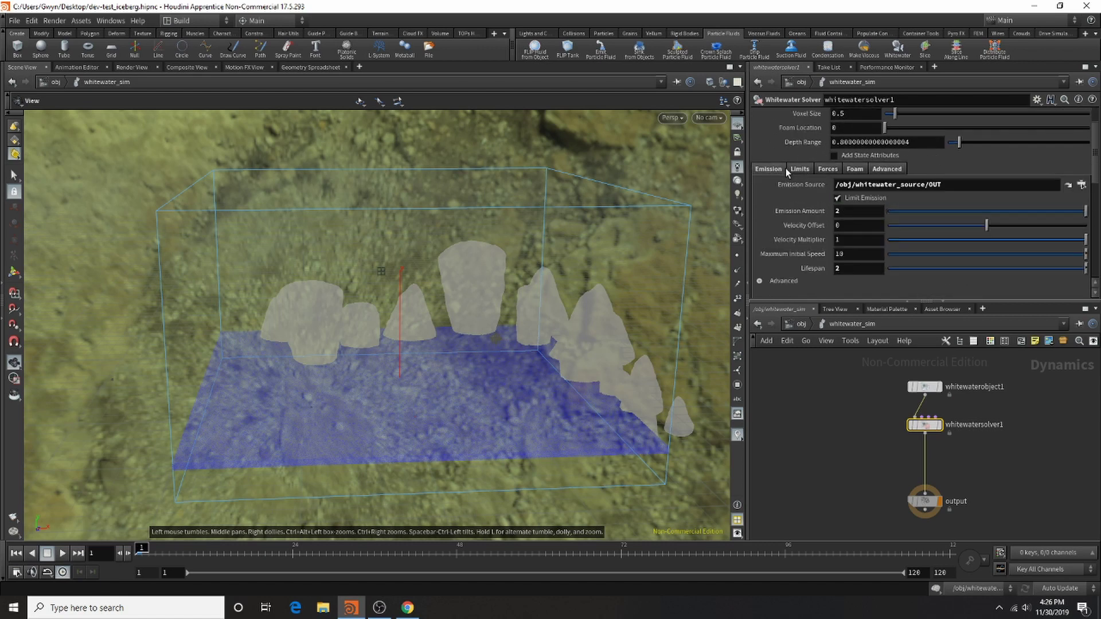
{"action": "left_click", "coordinate": [828, 169]}
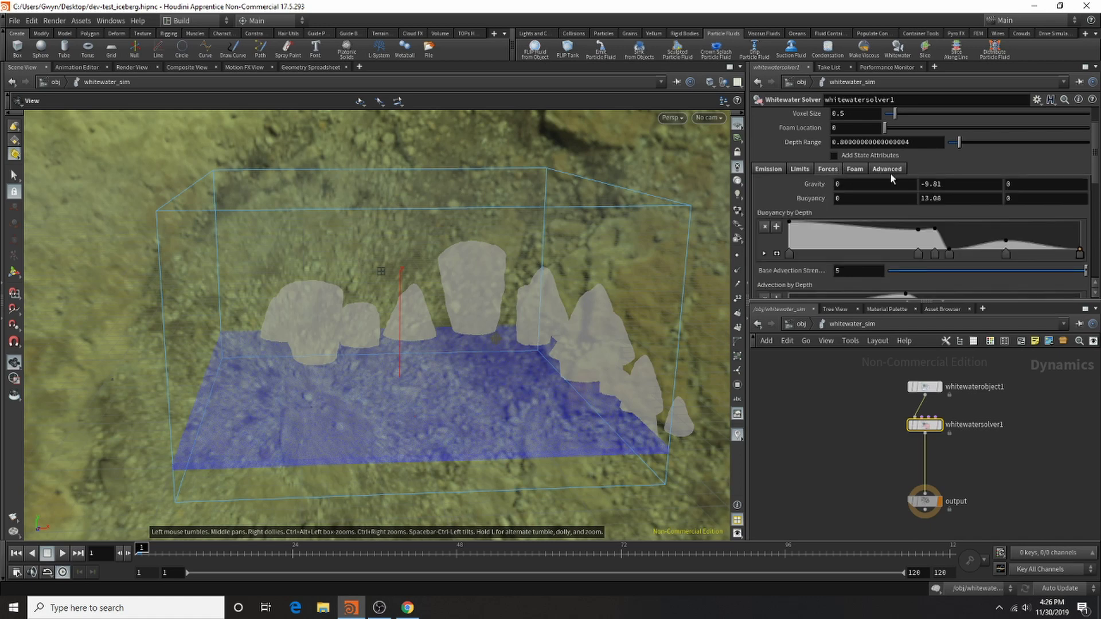
{"action": "scroll", "coordinate": [894, 178], "scroll_direction": "down", "scroll_amount": 3}
{"action": "scroll", "coordinate": [901, 187], "scroll_direction": "down", "scroll_amount": 1}
{"action": "scroll", "coordinate": [883, 184], "scroll_direction": "up", "scroll_amount": 3}
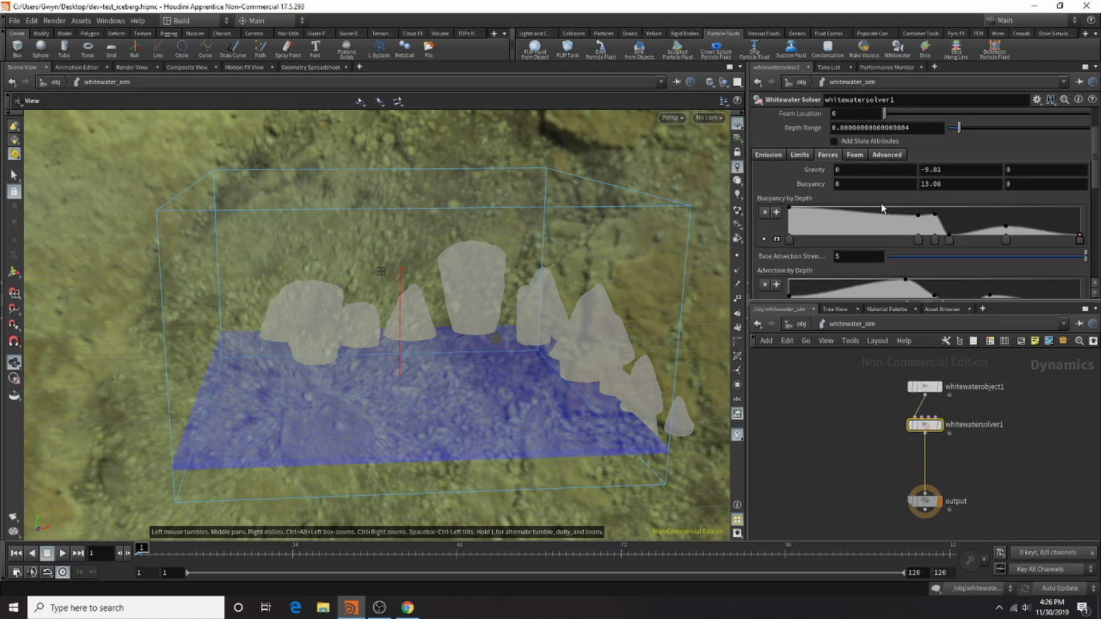
{"action": "scroll", "coordinate": [886, 169], "scroll_direction": "down", "scroll_amount": 3}
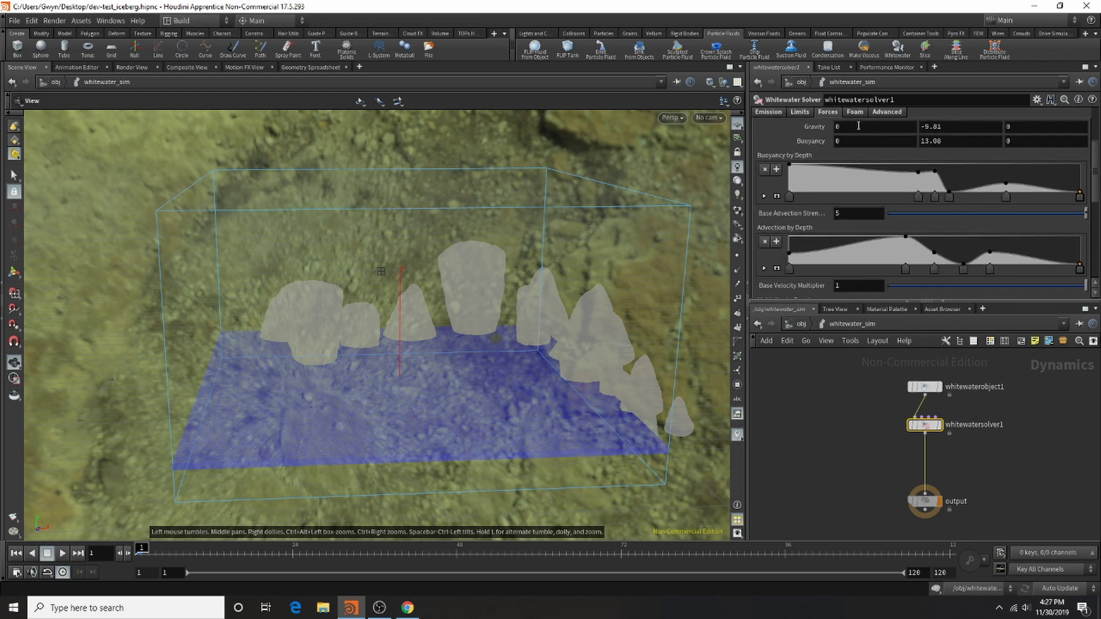
Review whitewatersolver1's foam erosion, preservation and repellant settings along with its Advanced parameters.
{"action": "left_click", "coordinate": [886, 112]}
{"action": "scroll", "coordinate": [883, 129], "scroll_direction": "down", "scroll_amount": 4}
{"action": "scroll", "coordinate": [891, 142], "scroll_direction": "down", "scroll_amount": 12}
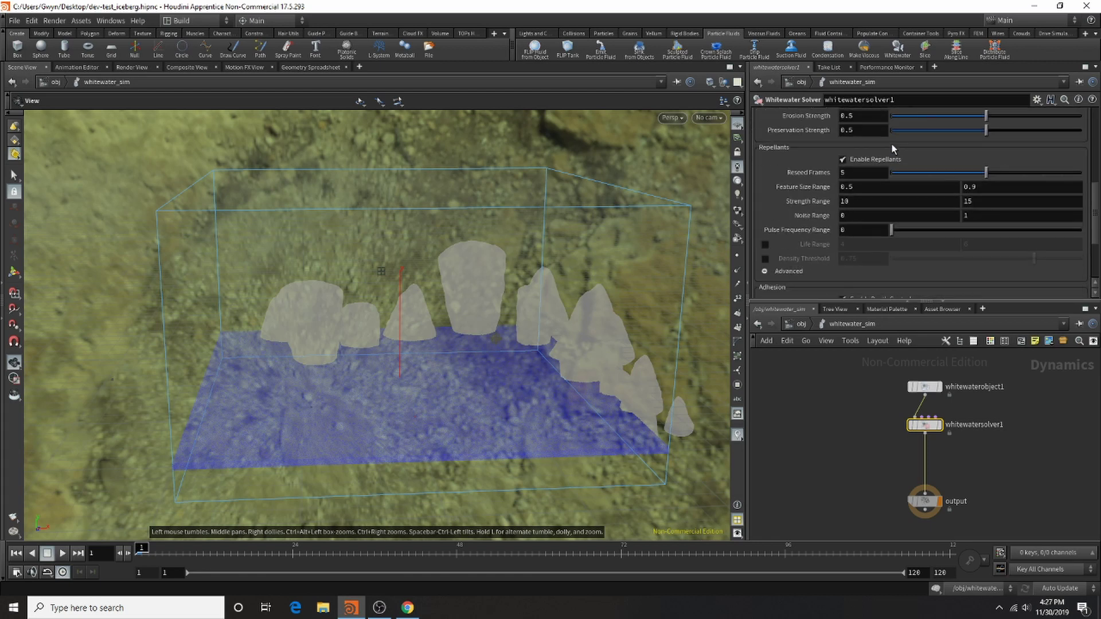
{"action": "scroll", "coordinate": [892, 143], "scroll_direction": "up", "scroll_amount": 12}
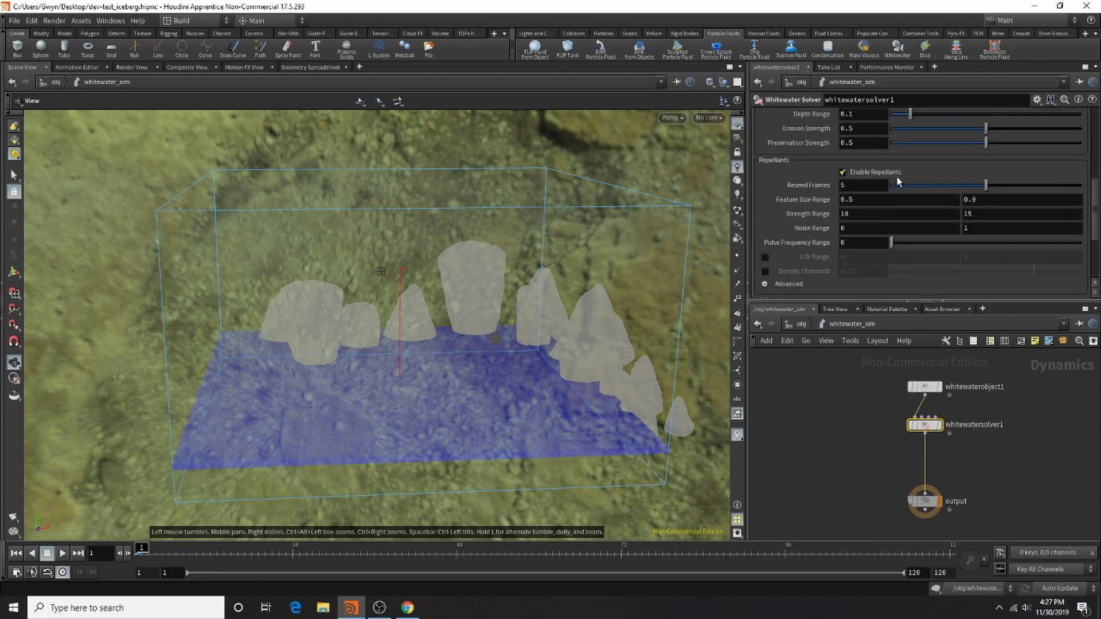
{"action": "scroll", "coordinate": [898, 141], "scroll_direction": "up", "scroll_amount": 5}
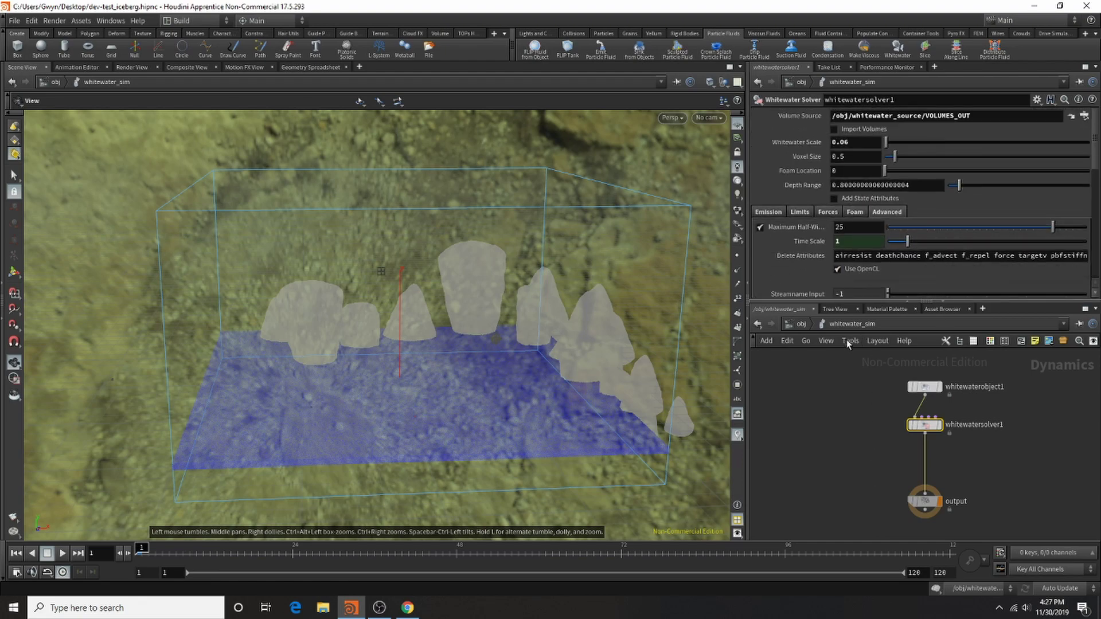
Open the iceberg object's network and display the file1 node's imported rock models framed in the viewport.
{"action": "left_click", "coordinate": [790, 325]}
{"action": "double_click", "coordinate": [901, 414]}
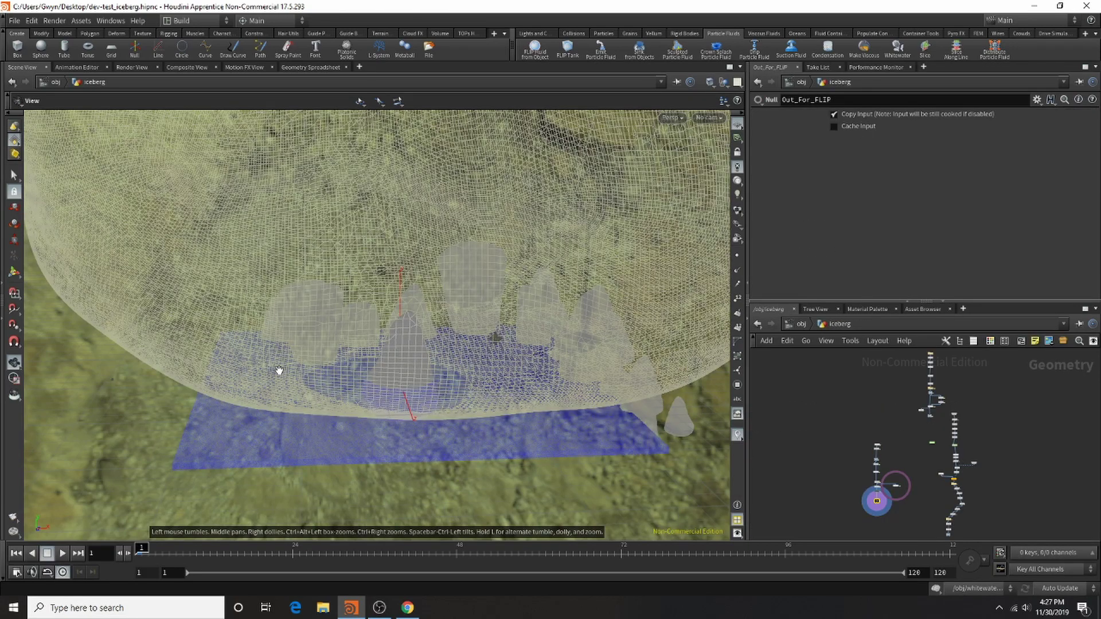
{"action": "scroll", "coordinate": [884, 458], "scroll_direction": "up", "scroll_amount": 8}
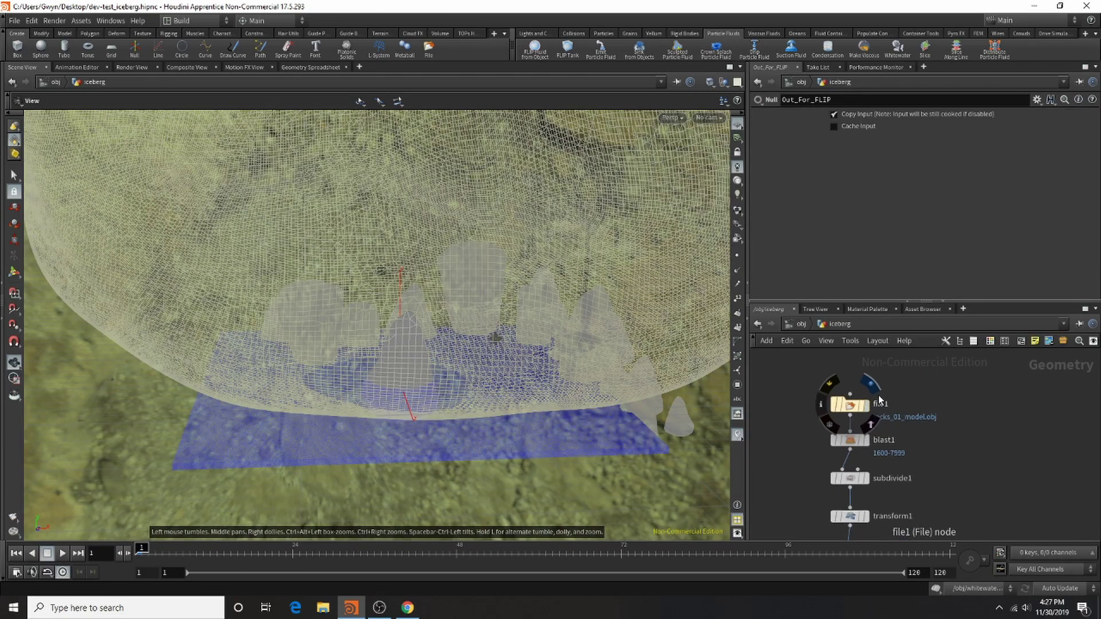
{"action": "left_click", "coordinate": [877, 392]}
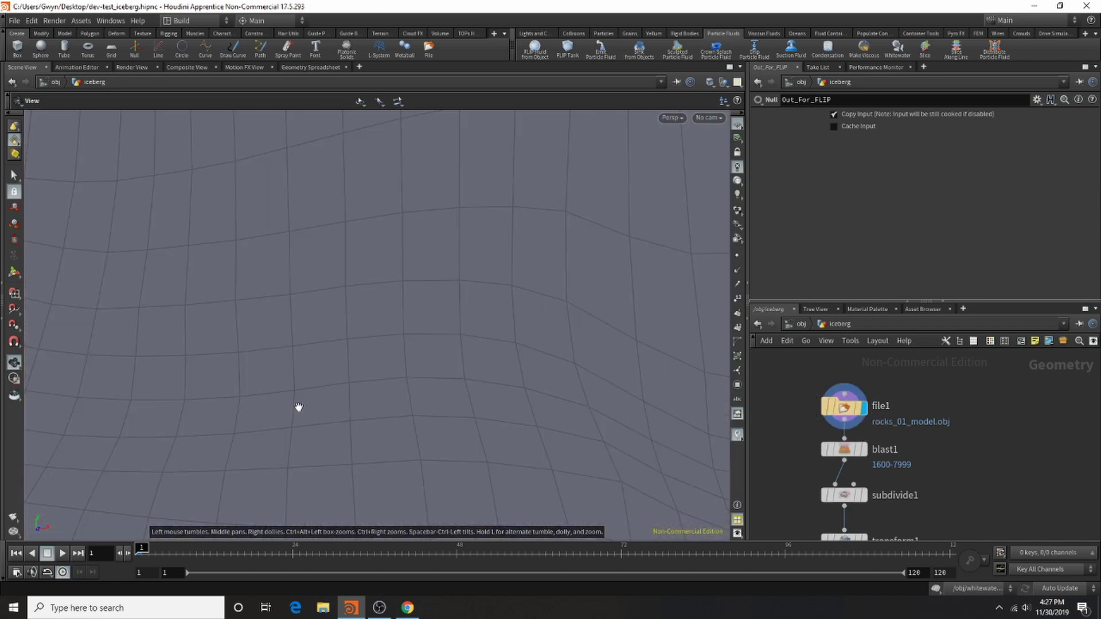
{"action": "key", "text": "h"}
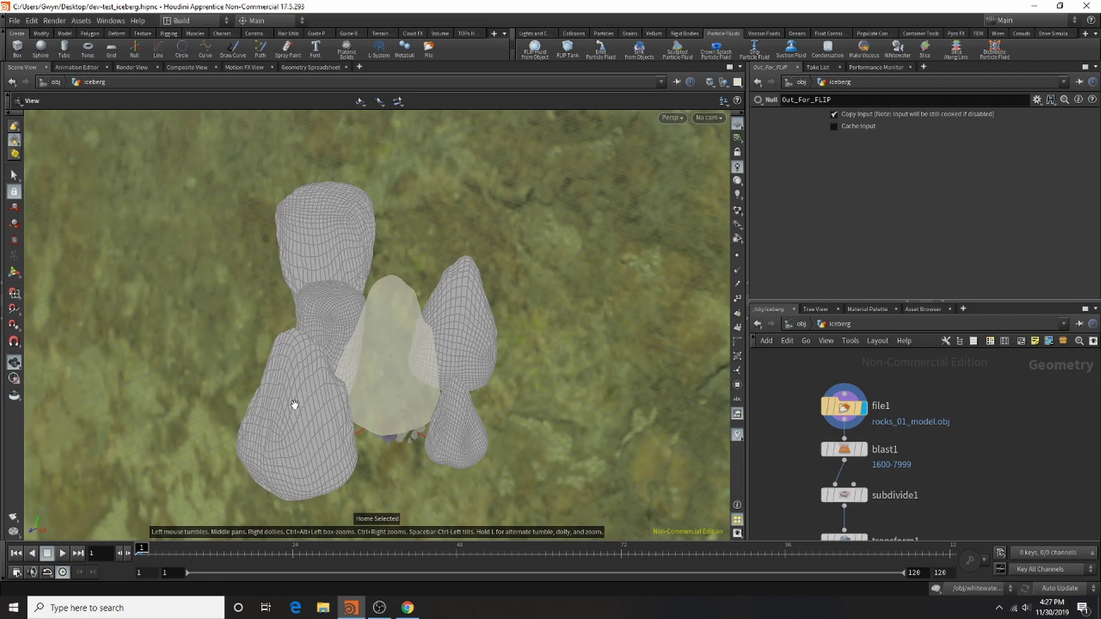
Review file1's parameters and its rock models from another angle, and display blast1 with its primitive group settings.
{"action": "left_click", "coordinate": [830, 408]}
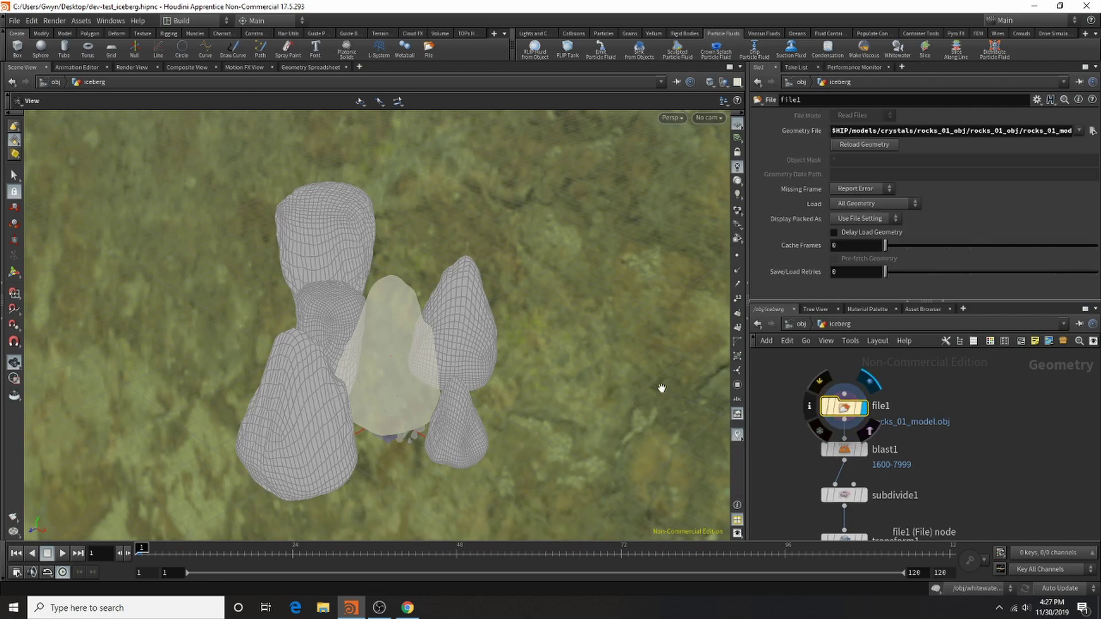
{"action": "mouse_move", "coordinate": [296, 361]}
{"action": "left_mouse_down"}
{"action": "mouse_move", "coordinate": [493, 398]}
{"action": "mouse_move", "coordinate": [300, 351]}
{"action": "mouse_move", "coordinate": [419, 444]}
{"action": "mouse_move", "coordinate": [380, 352]}
{"action": "mouse_move", "coordinate": [482, 395]}
{"action": "mouse_move", "coordinate": [430, 361]}
{"action": "mouse_move", "coordinate": [306, 348]}
{"action": "left_mouse_up"}
{"action": "right_click", "coordinate": [307, 348]}
{"action": "left_click", "coordinate": [314, 336]}
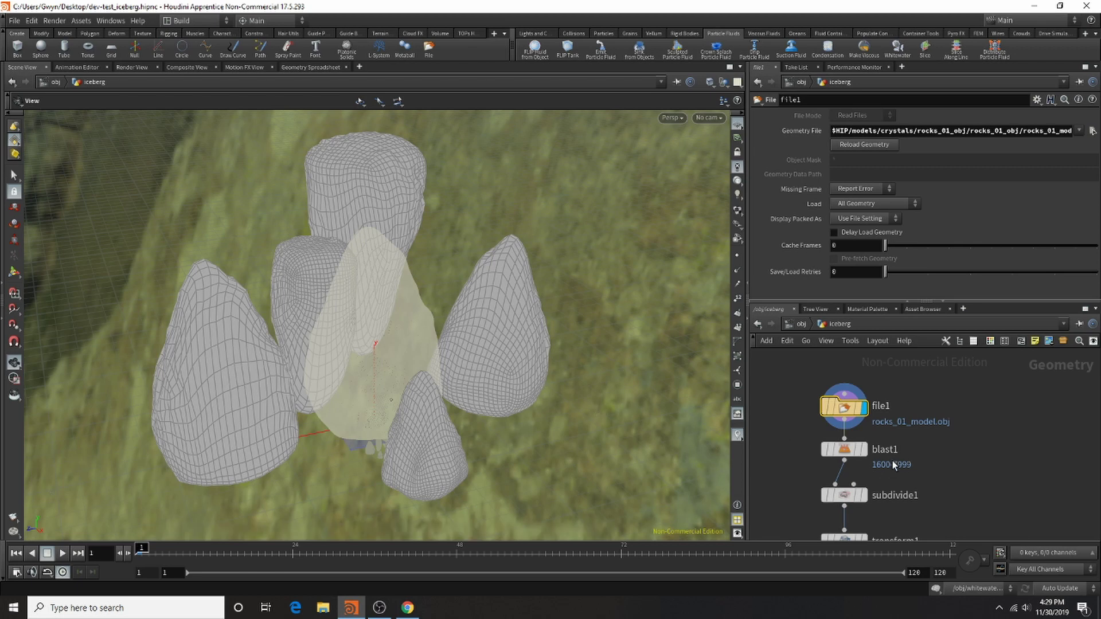
{"action": "left_click", "coordinate": [863, 449]}
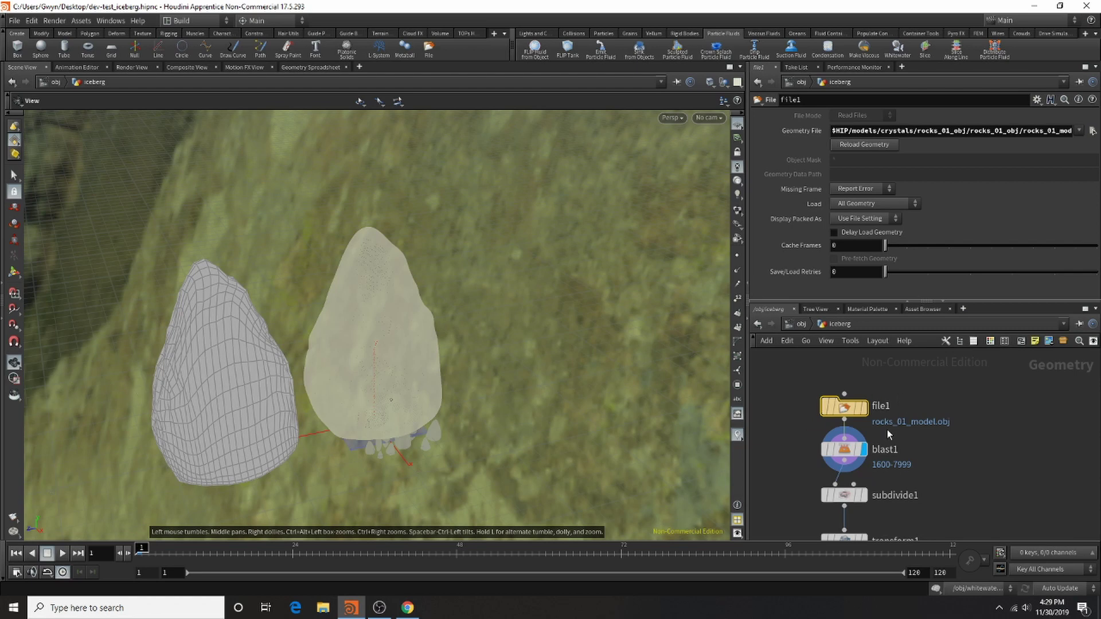
{"action": "left_click", "coordinate": [843, 449]}
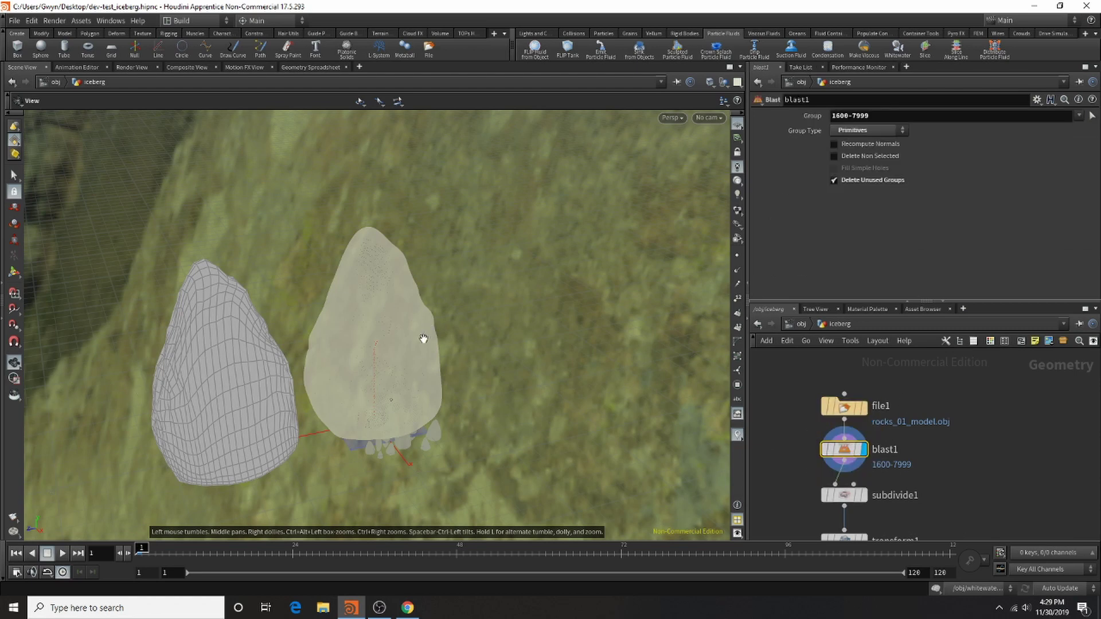
Turn off the ghosted iceberg geometry of uvquickshade1 and hide the other objects in the viewport.
{"action": "scroll", "coordinate": [947, 421], "scroll_direction": "down", "scroll_amount": 8}
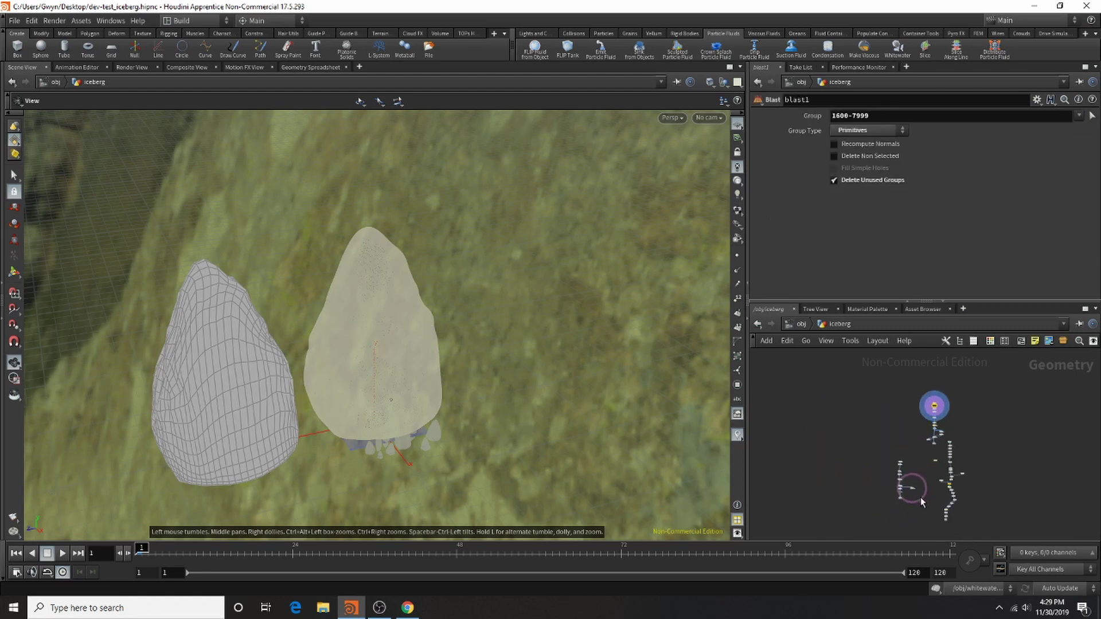
{"action": "scroll", "coordinate": [912, 488], "scroll_direction": "up", "scroll_amount": 6}
{"action": "left_click", "coordinate": [918, 394]}
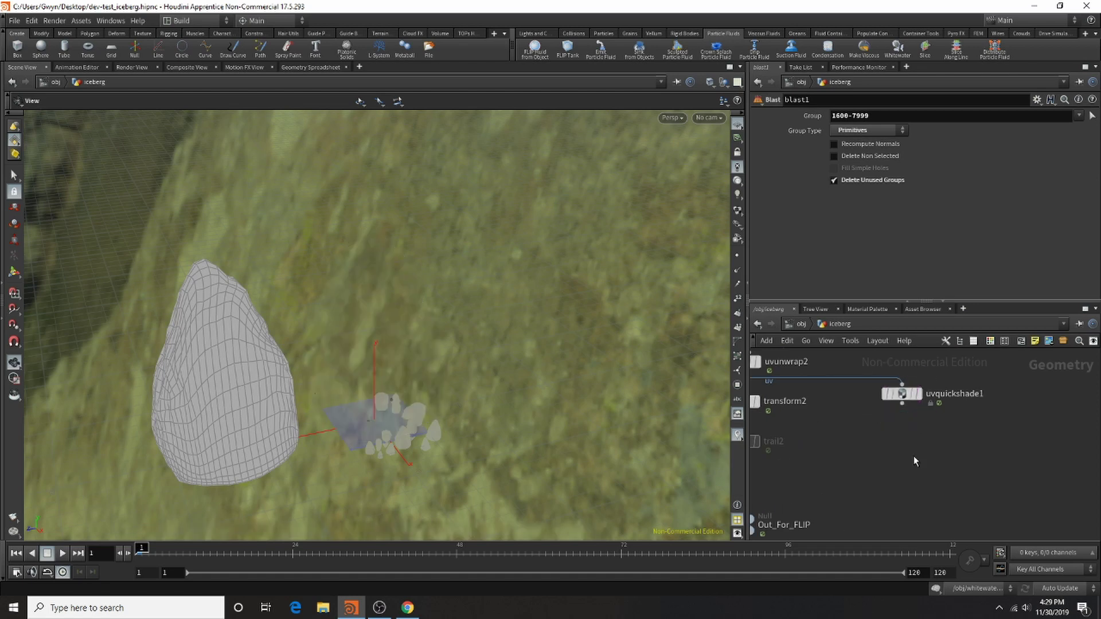
{"action": "scroll", "coordinate": [914, 456], "scroll_direction": "down", "scroll_amount": 6}
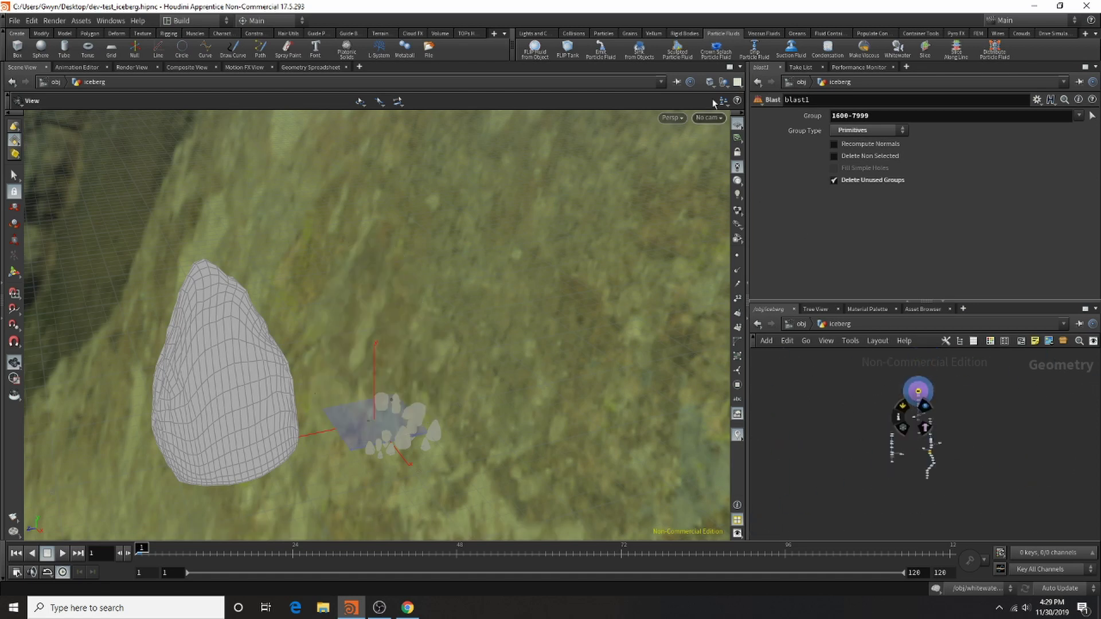
{"action": "left_click", "coordinate": [863, 435]}
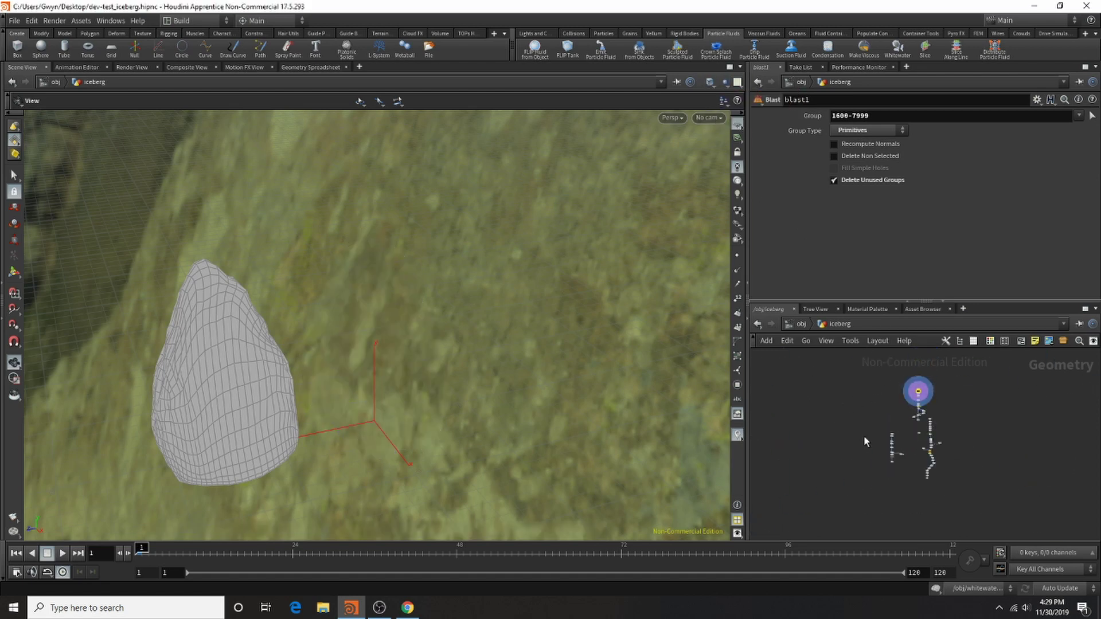
{"action": "scroll", "coordinate": [929, 422], "scroll_direction": "up", "scroll_amount": 3}
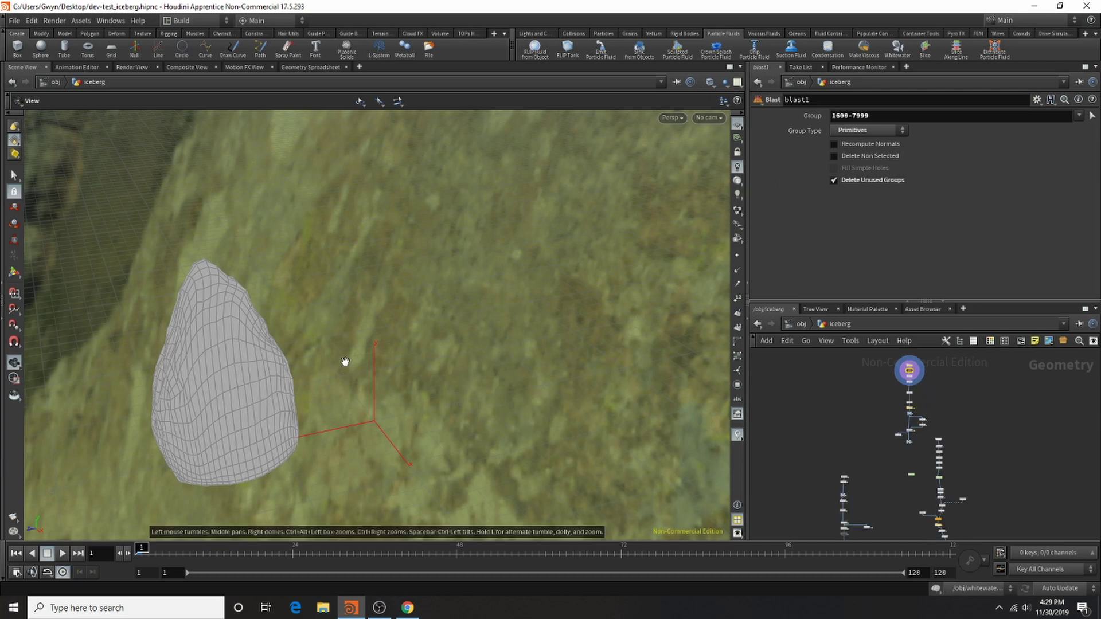
Display the subdivide1 result and the transform1 result, framing the single rock in the viewport.
{"action": "key", "text": "g"}
{"action": "scroll", "coordinate": [918, 378], "scroll_direction": "up", "scroll_amount": 3}
{"action": "left_click", "coordinate": [937, 377]}
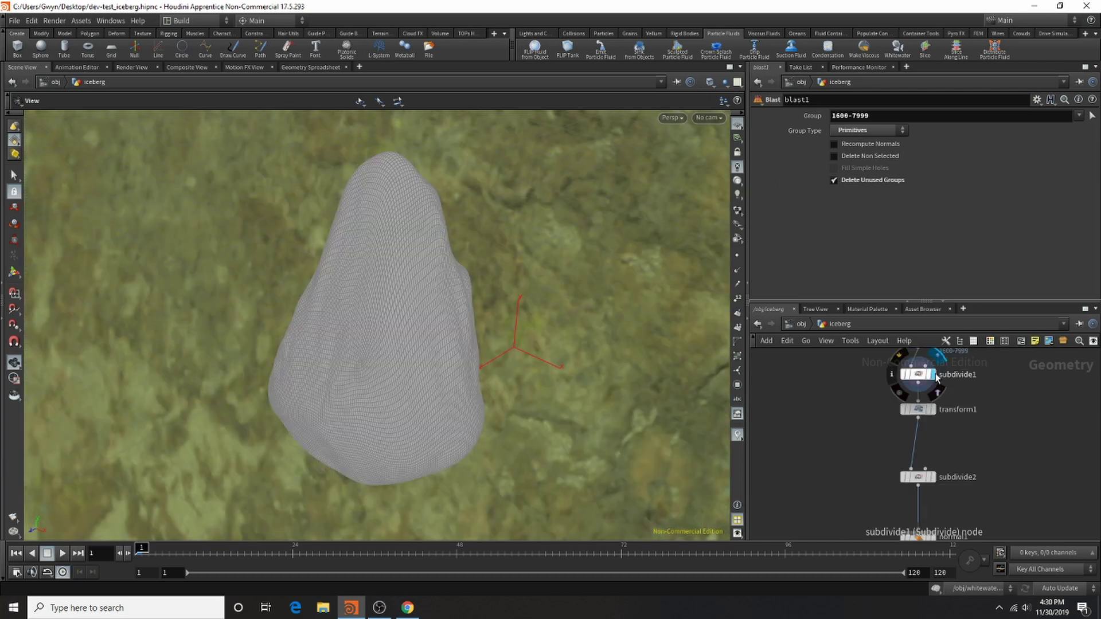
{"action": "left_click", "coordinate": [935, 409]}
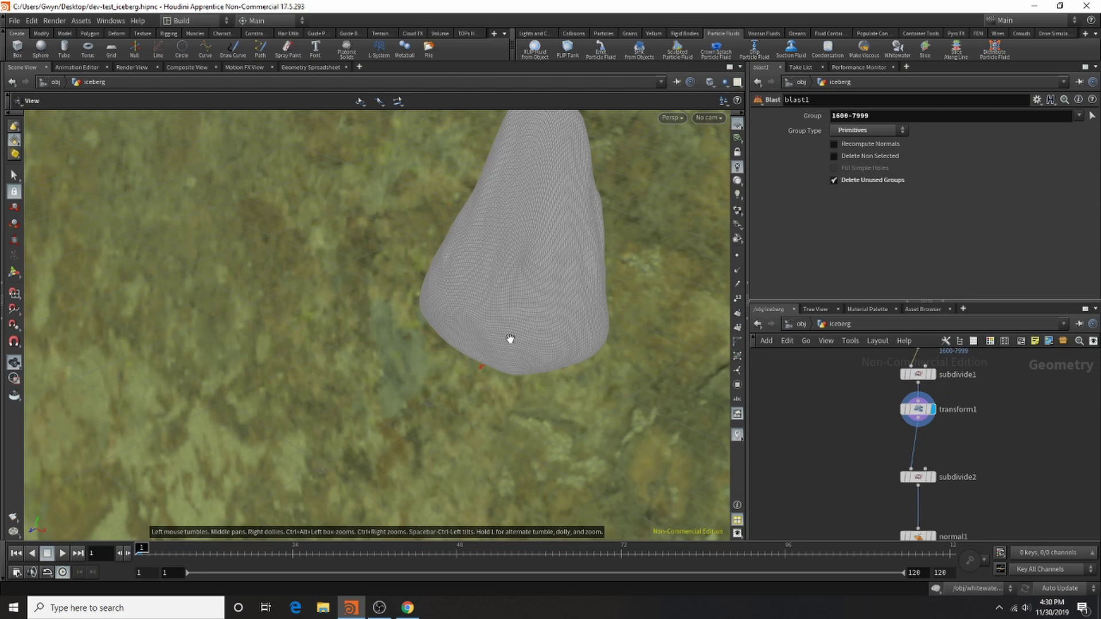
{"action": "key", "text": "g"}
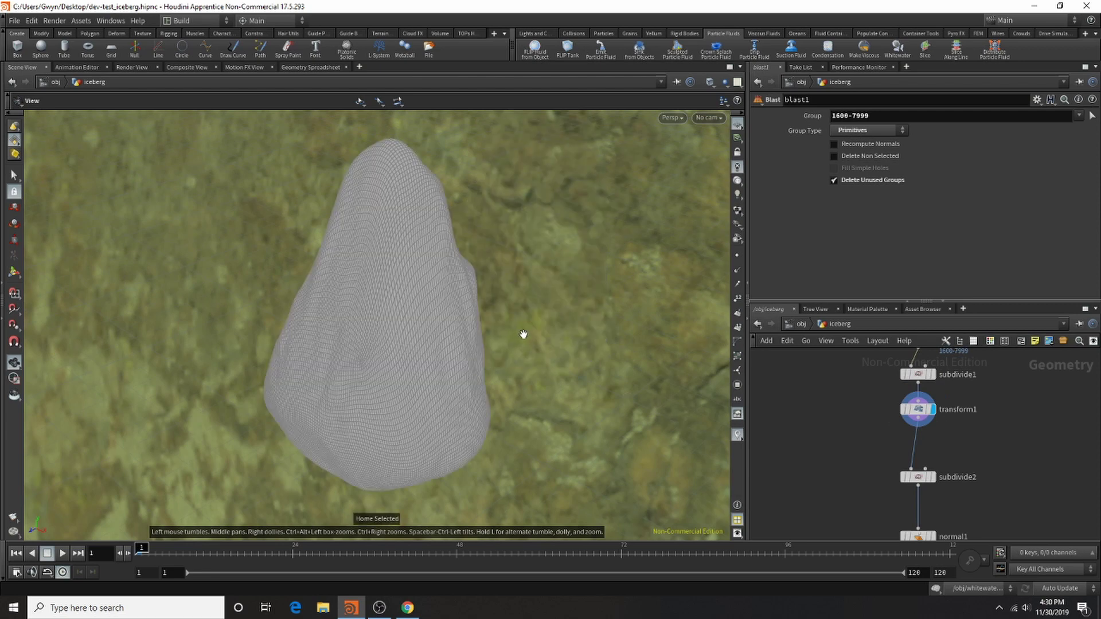
Display the subdivide2 result to inspect the denser iceberg mesh.
{"action": "scroll", "coordinate": [943, 425], "scroll_direction": "down", "scroll_amount": 3}
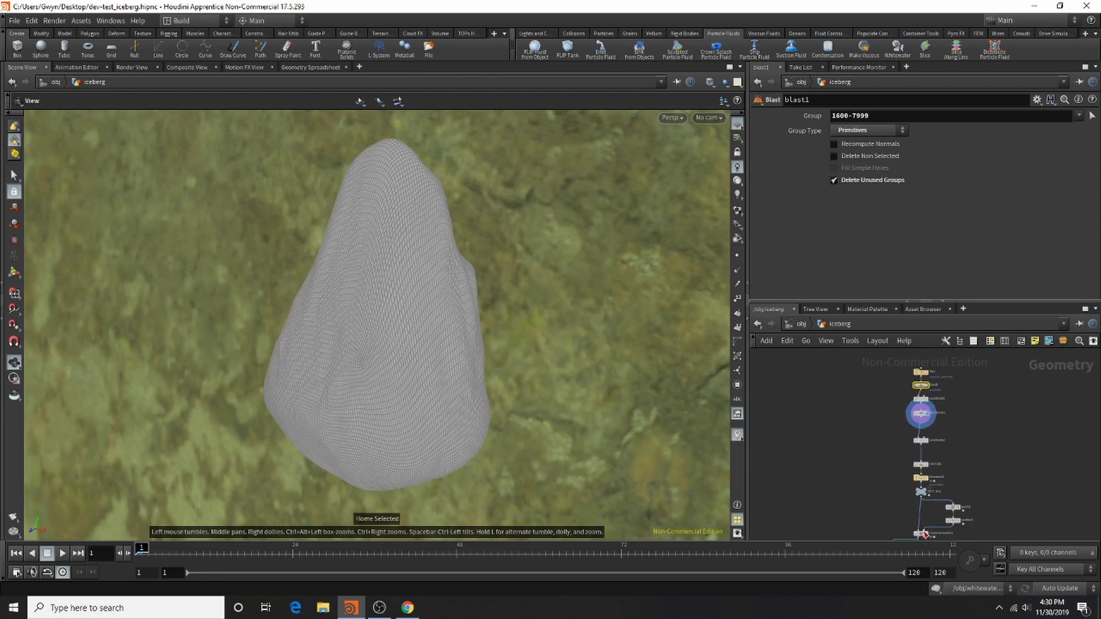
{"action": "scroll", "coordinate": [883, 503], "scroll_direction": "down", "scroll_amount": 2}
{"action": "scroll", "coordinate": [925, 427], "scroll_direction": "up", "scroll_amount": 2}
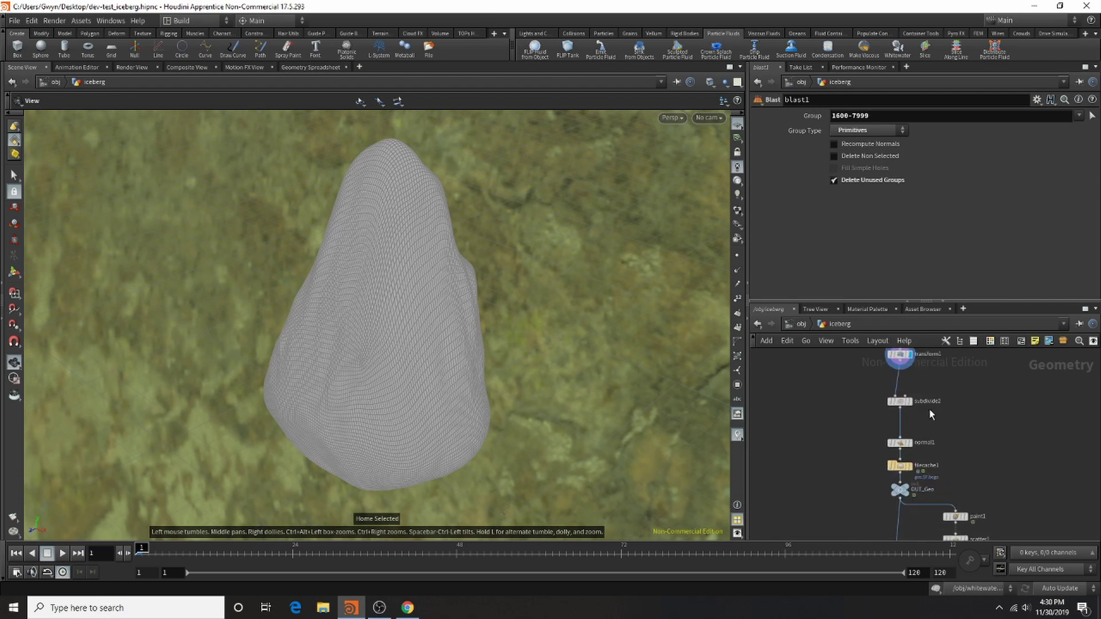
{"action": "scroll", "coordinate": [905, 393], "scroll_direction": "up", "scroll_amount": 1}
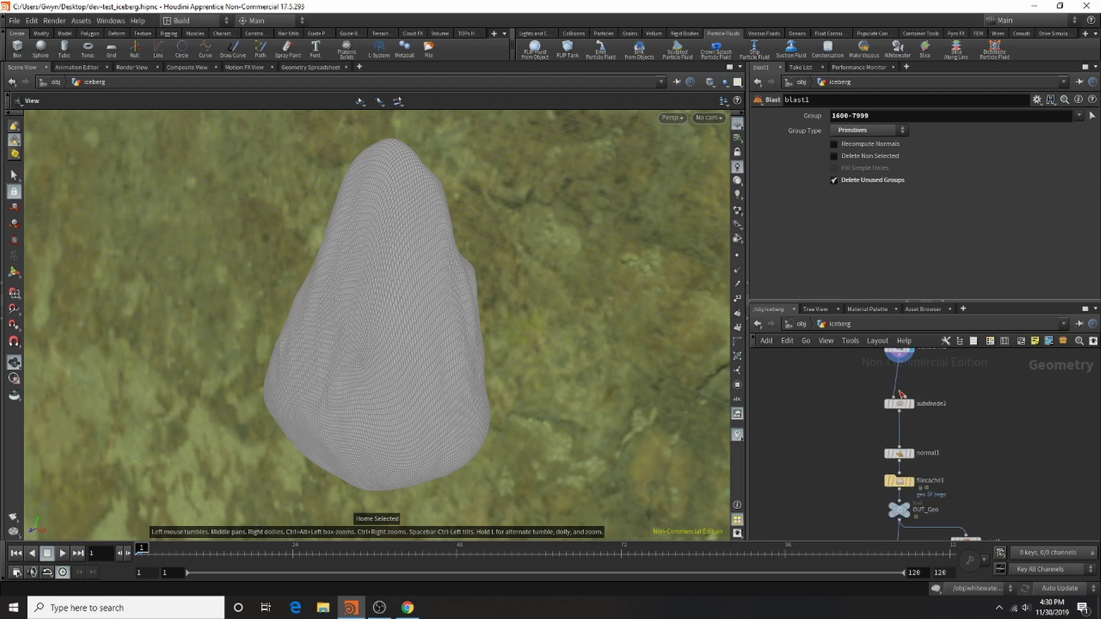
{"action": "left_click", "coordinate": [912, 404]}
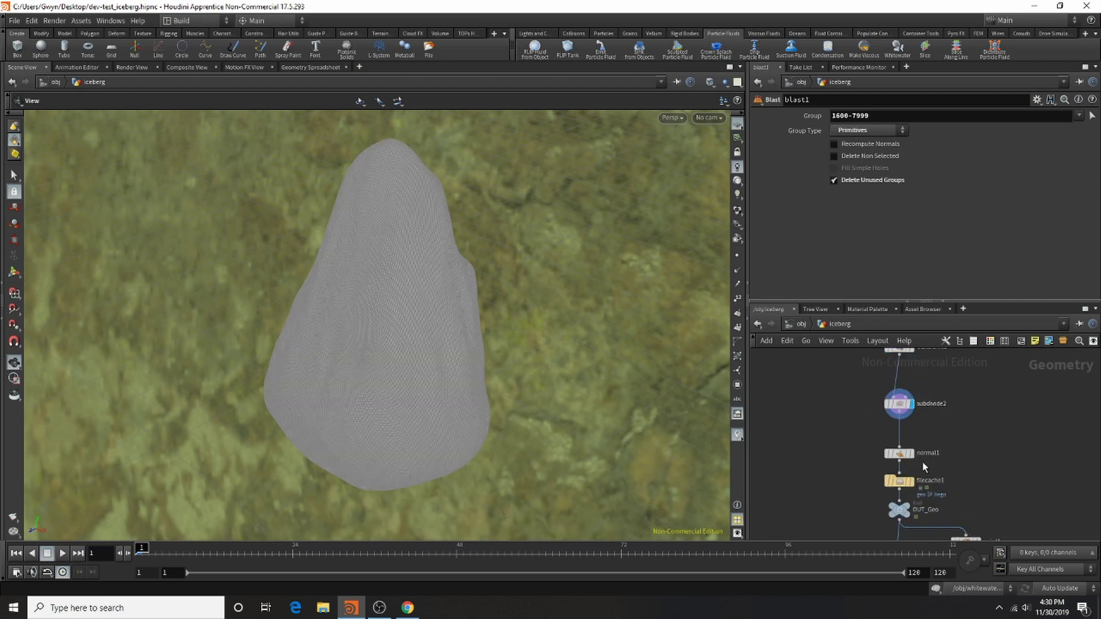
Review the normal1 node's parameters, and display filecache1 with its Save to File settings.
{"action": "scroll", "coordinate": [922, 461], "scroll_direction": "down", "scroll_amount": 3}
{"action": "scroll", "coordinate": [926, 450], "scroll_direction": "up", "scroll_amount": 3}
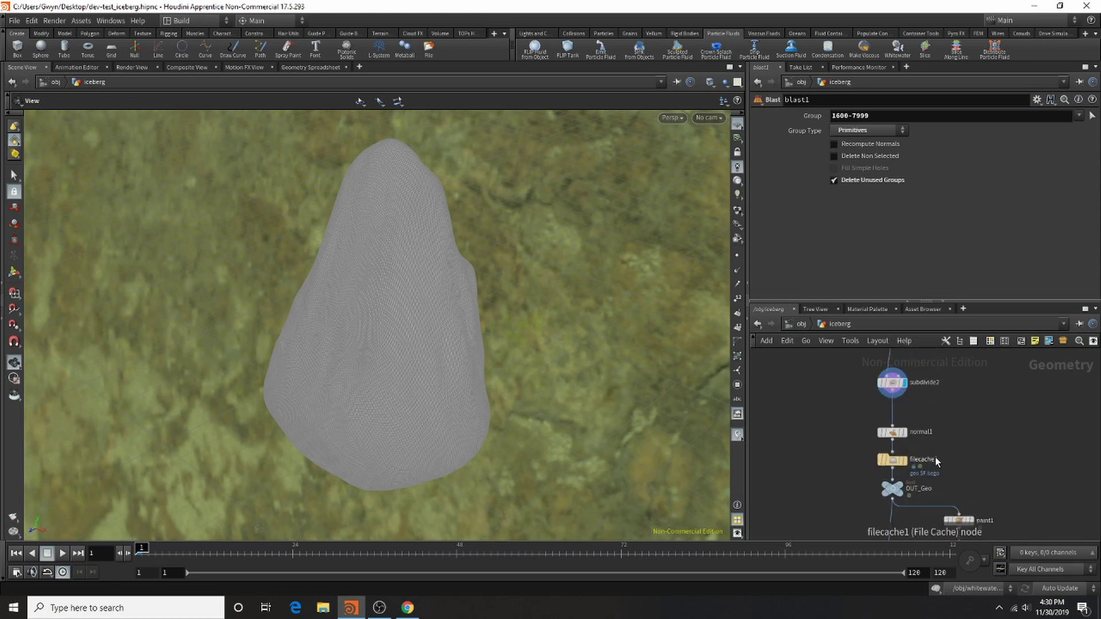
{"action": "left_click", "coordinate": [904, 432]}
{"action": "left_click", "coordinate": [891, 432]}
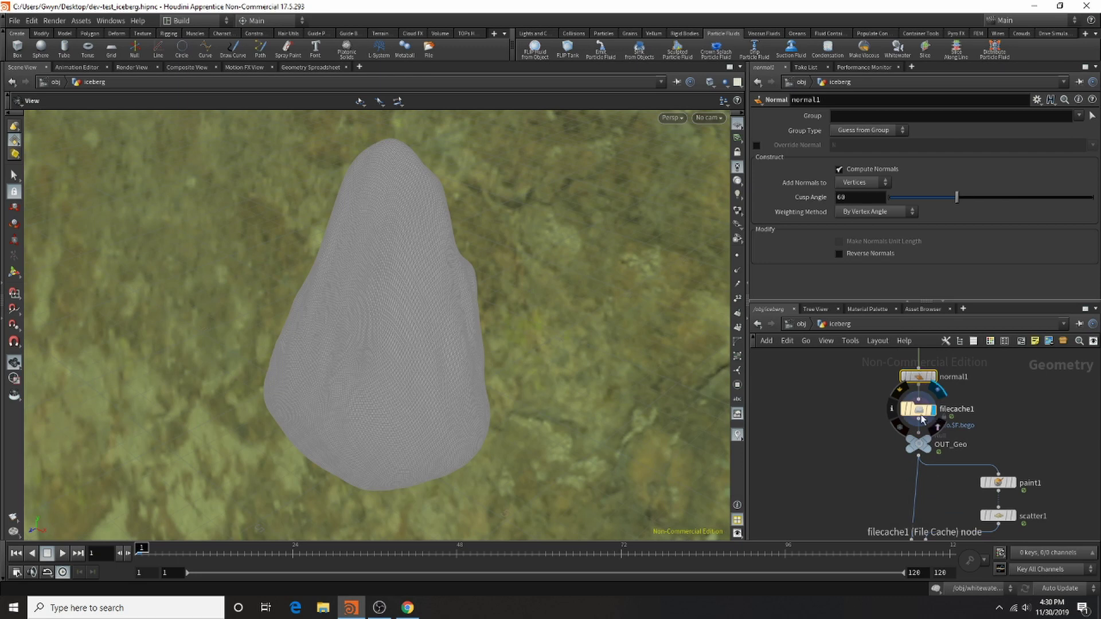
{"action": "left_click", "coordinate": [920, 418]}
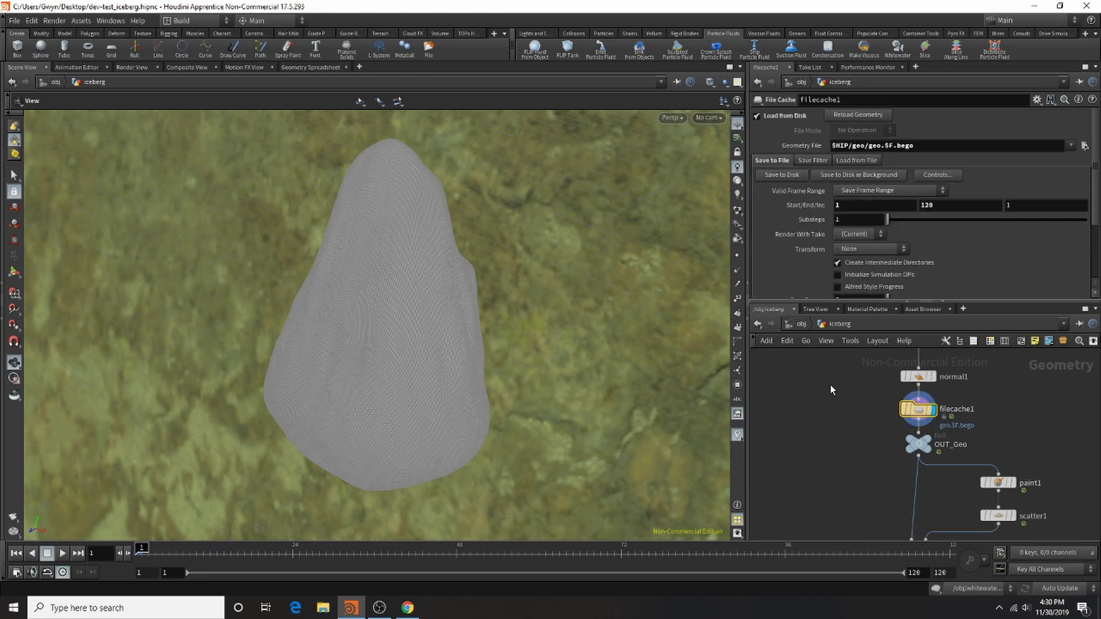
Display the OUT_Geo null and nudge voronoifracture1 slightly away from its straight alignment below it.
{"action": "scroll", "coordinate": [1037, 496], "scroll_direction": "down", "scroll_amount": 5}
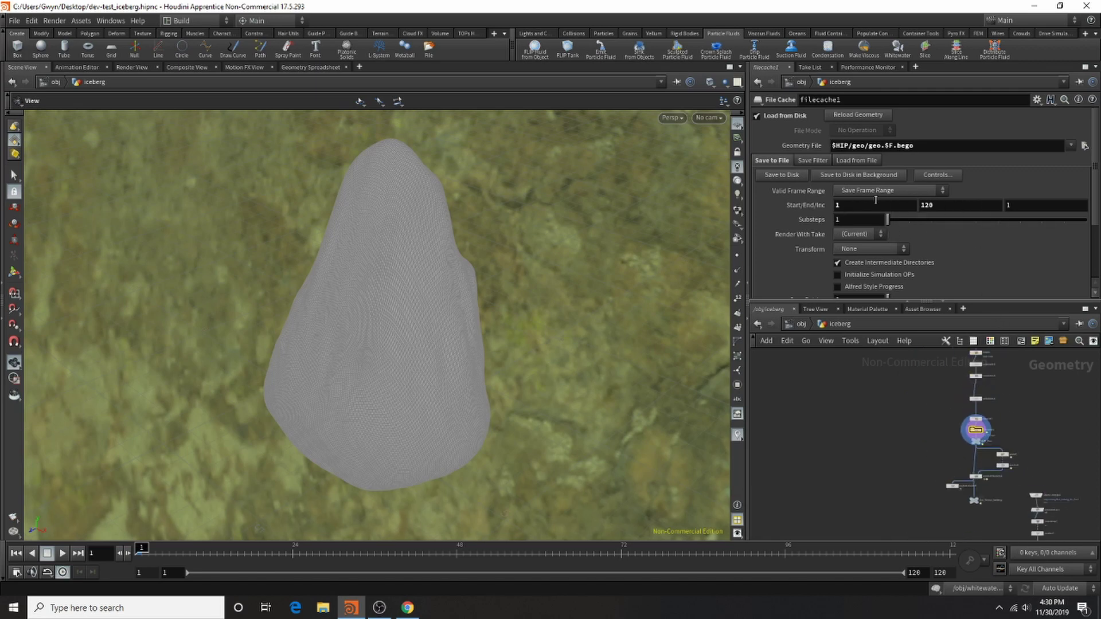
{"action": "scroll", "coordinate": [1018, 445], "scroll_direction": "up", "scroll_amount": 5}
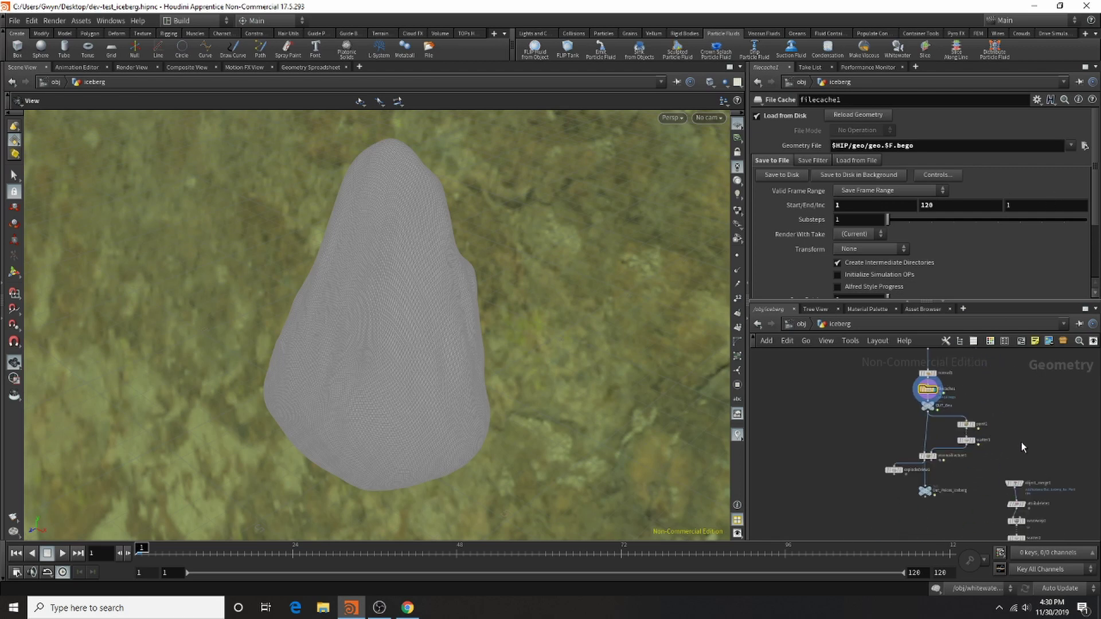
{"action": "left_click", "coordinate": [898, 406]}
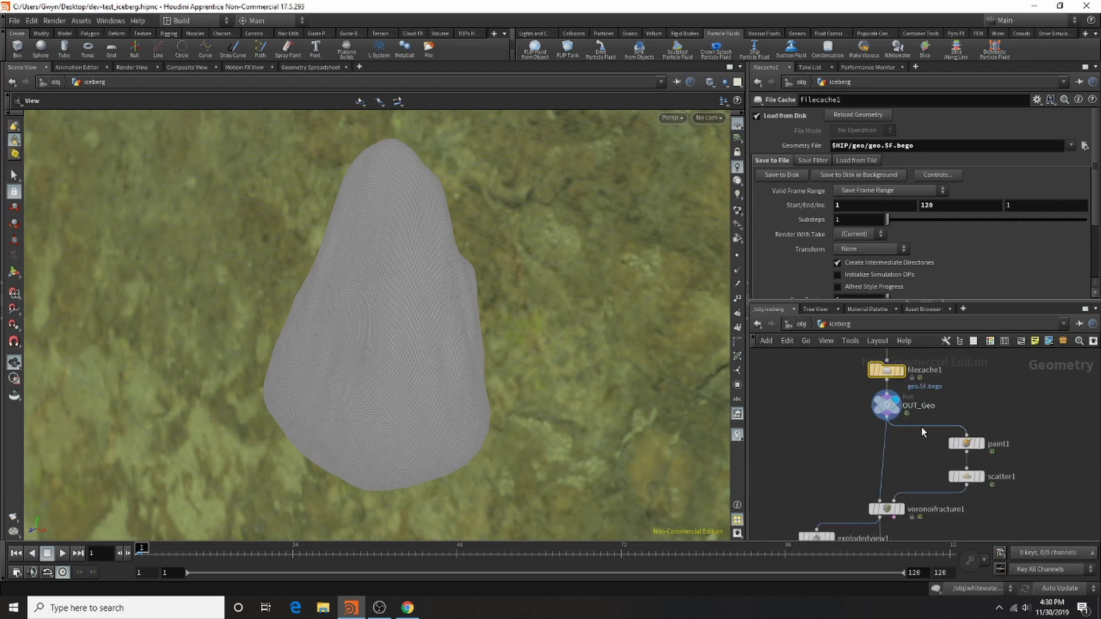
{"action": "scroll", "coordinate": [977, 396], "scroll_direction": "up", "scroll_amount": 2}
{"action": "middle_click_drag", "start_coordinate": [959, 432], "coordinate": [979, 371]}
{"action": "left_click_drag", "start_coordinate": [895, 472], "coordinate": [904, 469]}
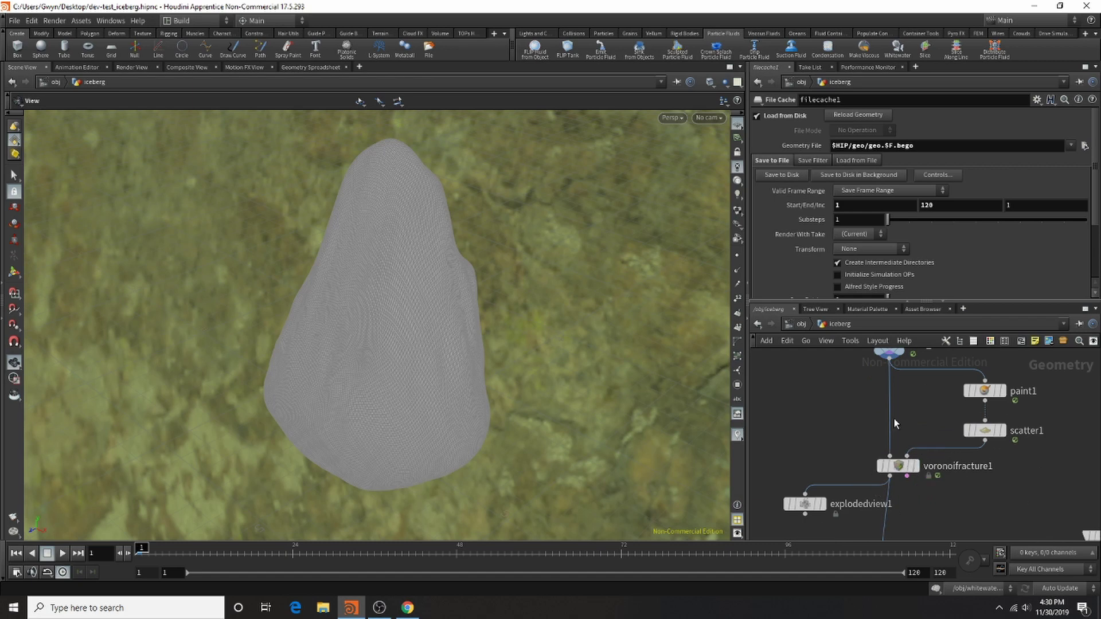
{"action": "middle_click_drag", "start_coordinate": [802, 406], "coordinate": [856, 437]}
{"action": "scroll", "coordinate": [856, 436], "scroll_direction": "down", "scroll_amount": 1}
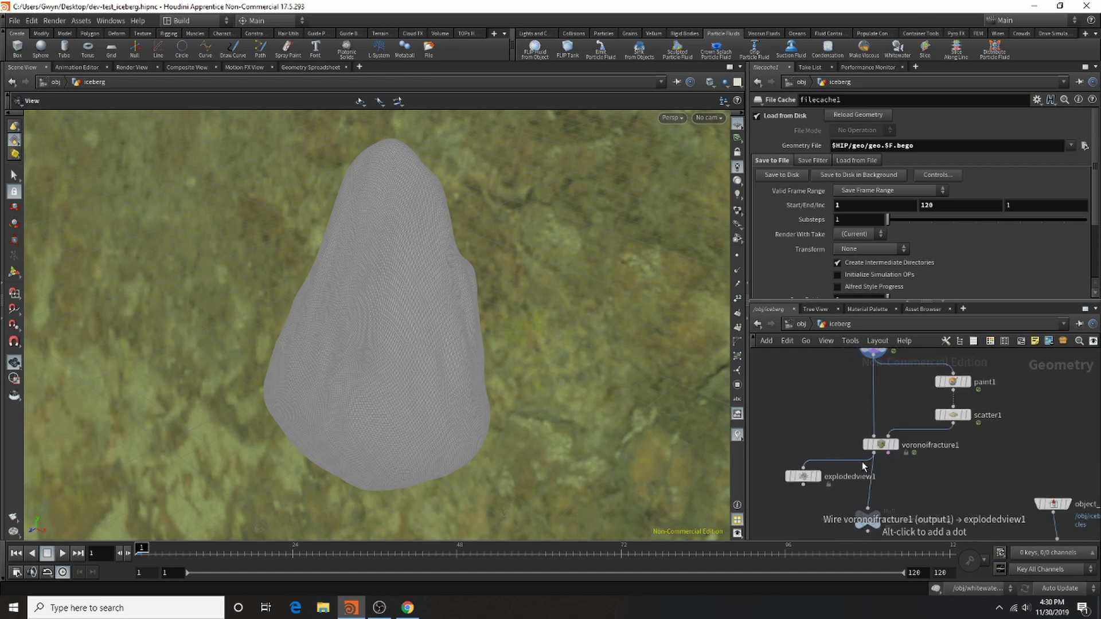
Search the available nodes for "mat" and "edge" to look up RBD Material Fracture and Edge Fracture.
{"action": "key", "text": "Tab"}
{"action": "type", "text": "mat"}
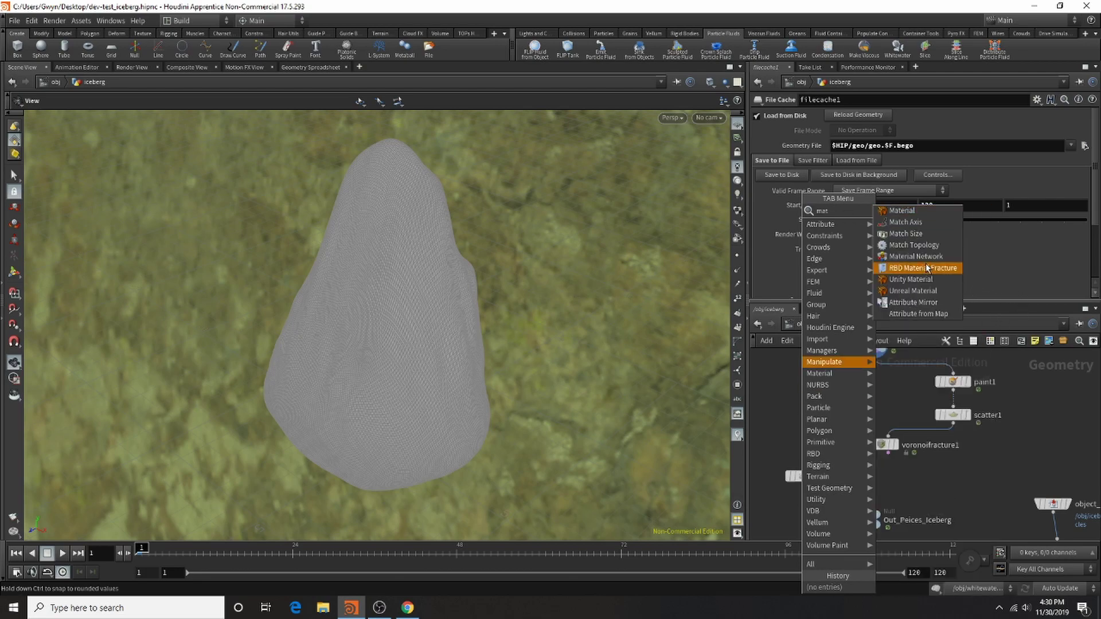
{"action": "key", "text": "BackSpace"}
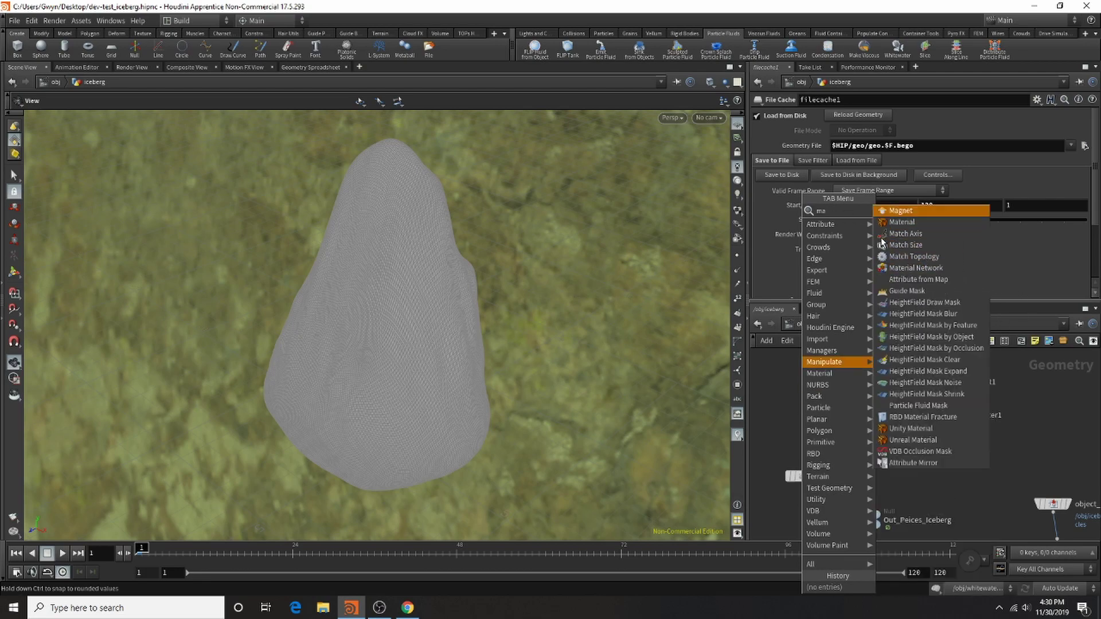
{"action": "key", "text": "BackSpace"}
{"action": "key", "text": "BackSpace"}
{"action": "type", "text": "edge"}
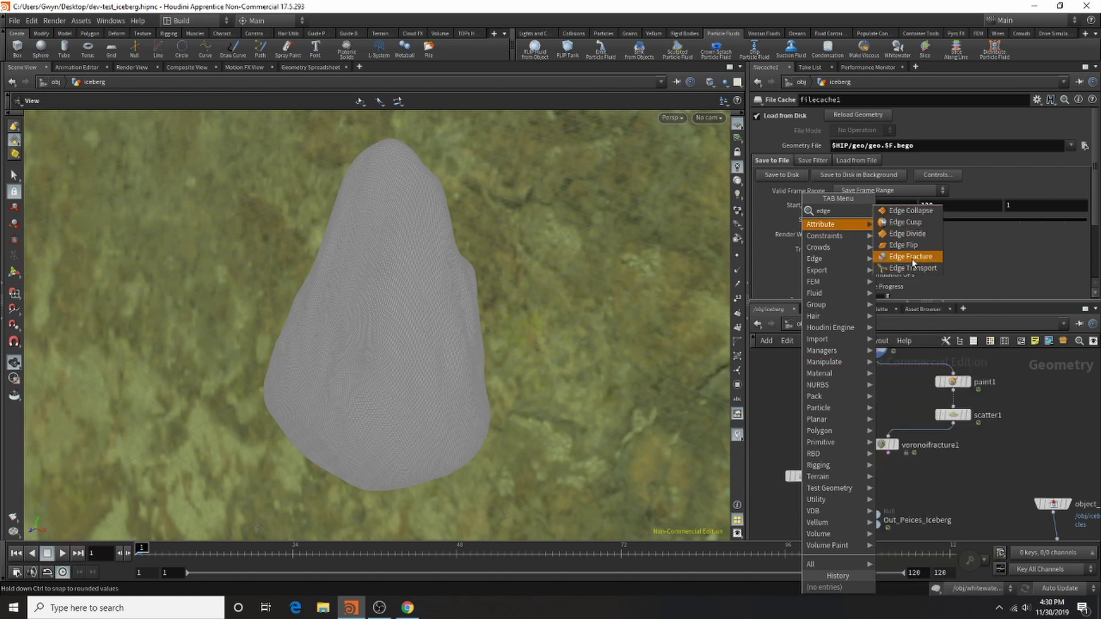
{"action": "left_click", "coordinate": [1039, 422]}
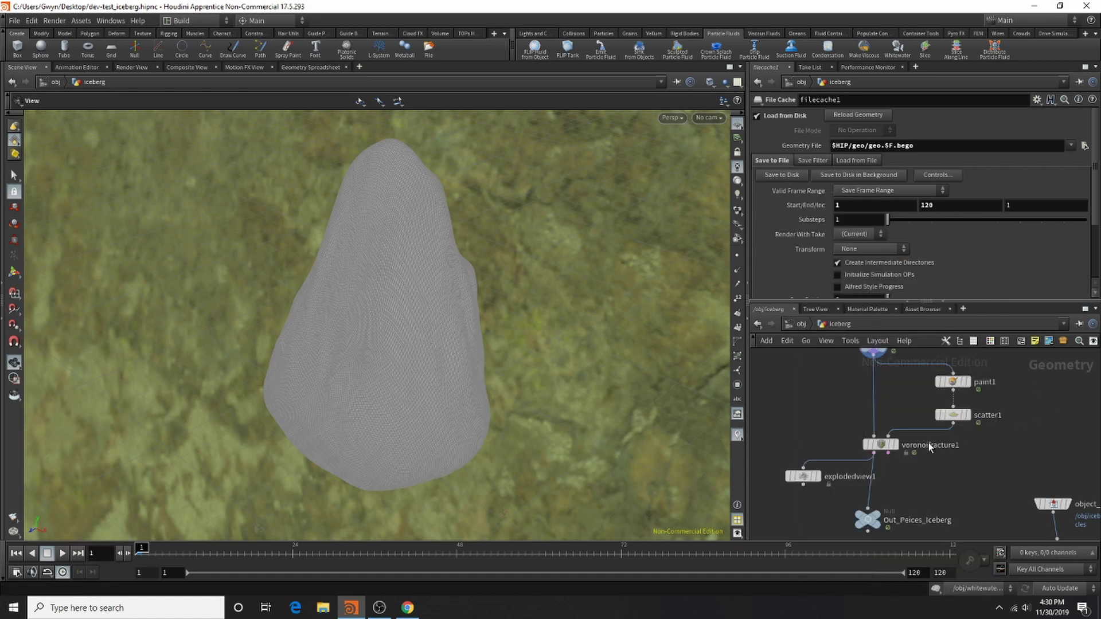
Display the paint1 mask, the scatter1 points and the voronoifracture1 result, viewing the iceberg from the painted side.
{"action": "left_click", "coordinate": [968, 381]}
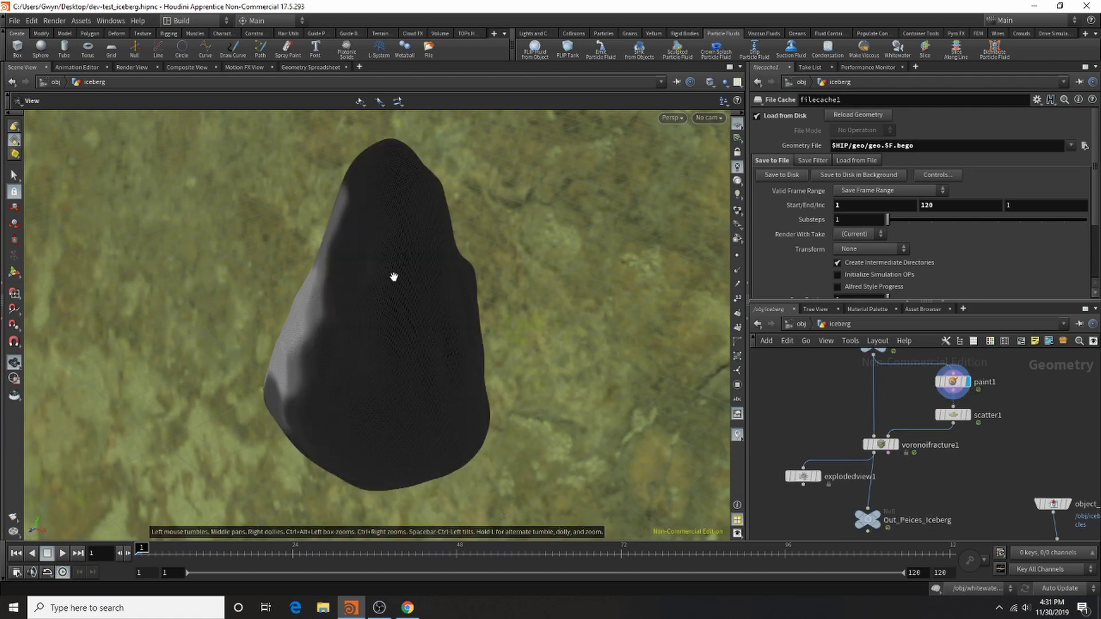
{"action": "mouse_move", "coordinate": [393, 275]}
{"action": "left_mouse_down"}
{"action": "mouse_move", "coordinate": [519, 319]}
{"action": "mouse_move", "coordinate": [308, 315]}
{"action": "mouse_move", "coordinate": [455, 295]}
{"action": "mouse_move", "coordinate": [418, 241]}
{"action": "mouse_move", "coordinate": [459, 229]}
{"action": "left_mouse_up"}
{"action": "left_click", "coordinate": [968, 416]}
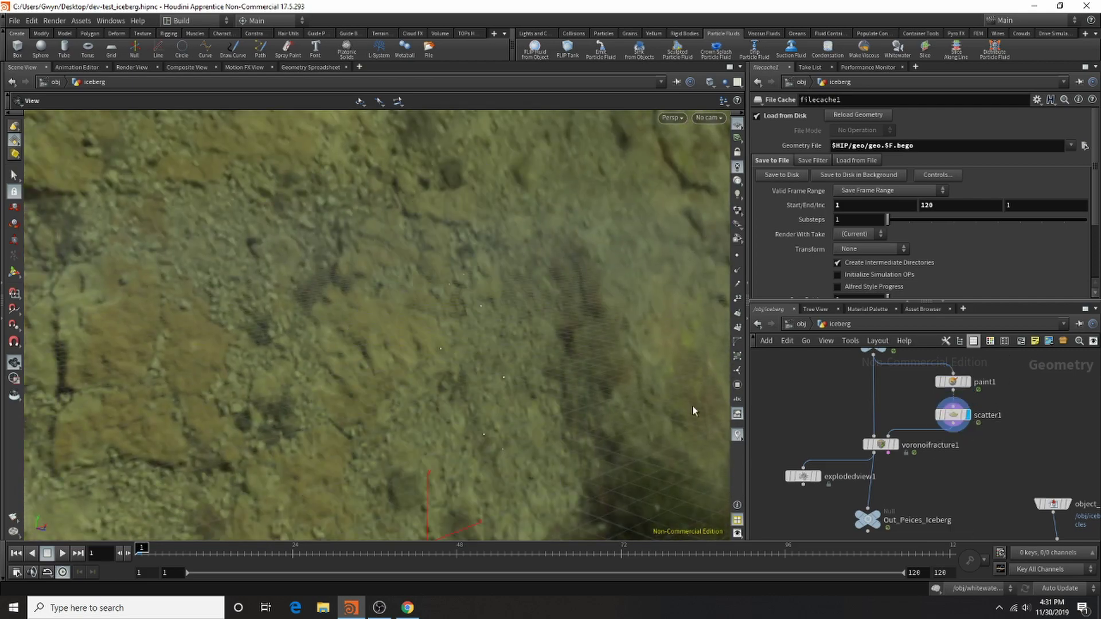
{"action": "left_click", "coordinate": [895, 445]}
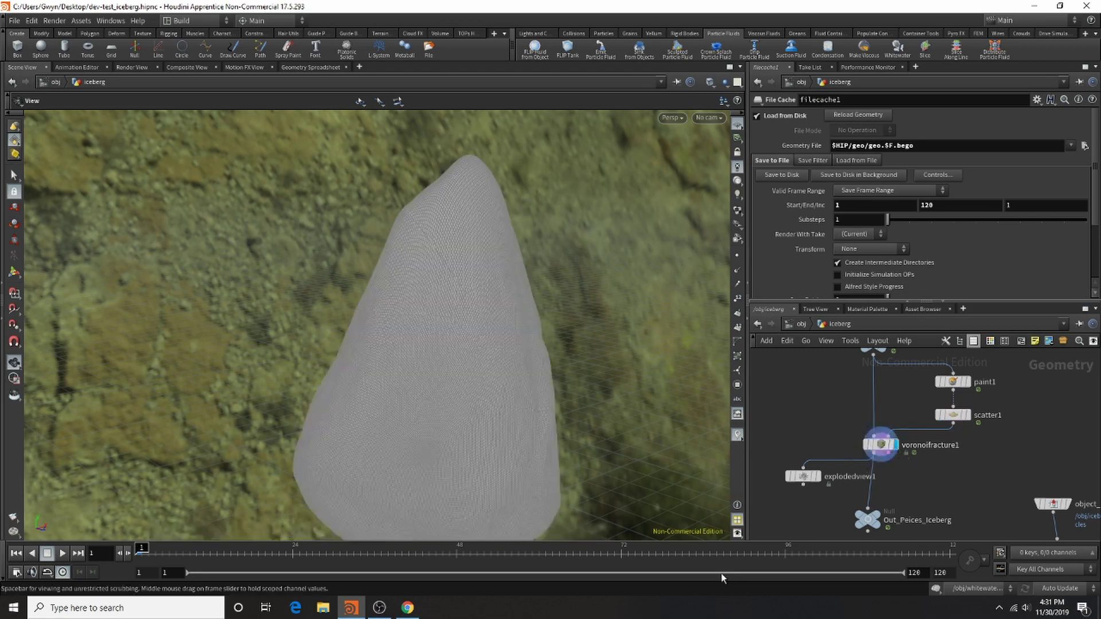
Display the explodedview1 result and view the separated iceberg pieces from a slightly different angle.
{"action": "left_click", "coordinate": [819, 476]}
{"action": "scroll", "coordinate": [383, 364], "scroll_direction": "down", "scroll_amount": 5}
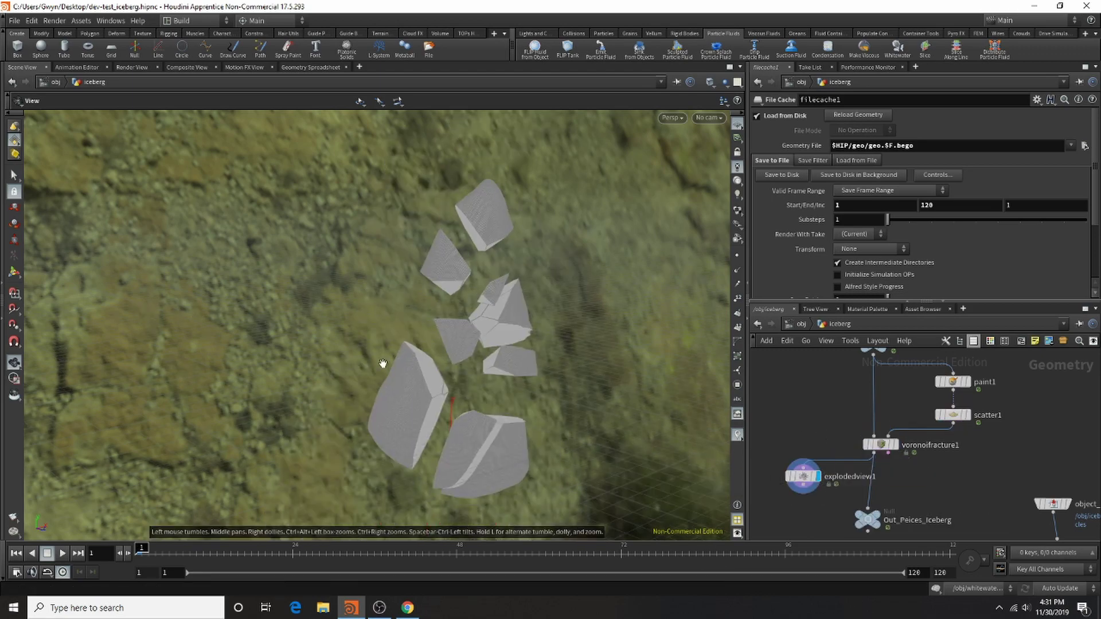
{"action": "left_click_drag", "start_coordinate": [445, 372], "coordinate": [467, 379]}
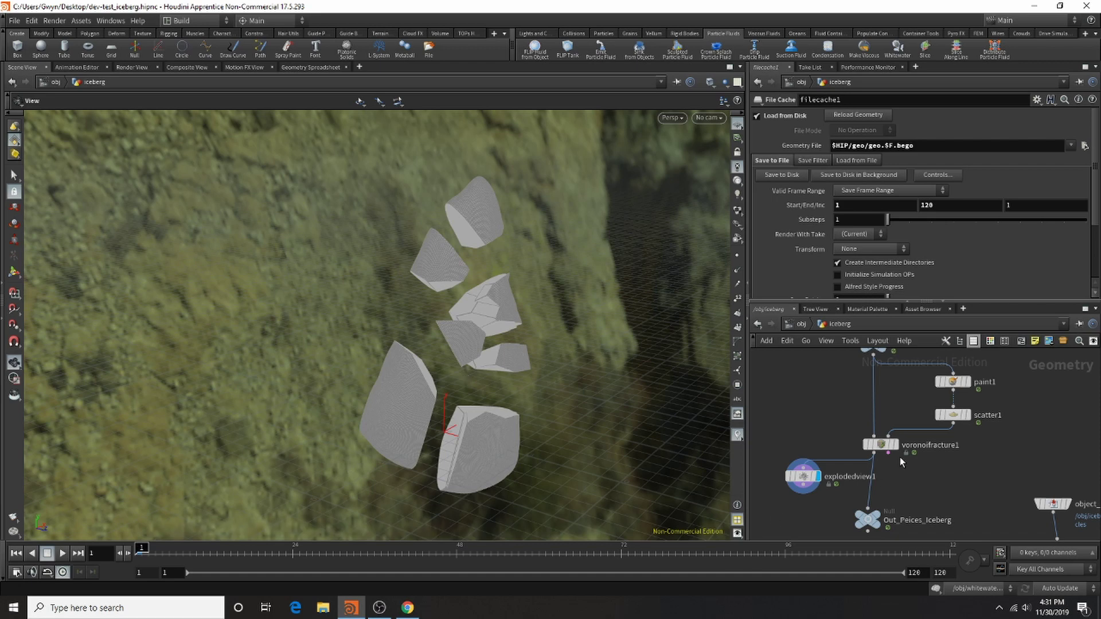
Review voronoifracture1's piece and output attribute settings, and display the Out_Peices_Iceberg null.
{"action": "scroll", "coordinate": [900, 456], "scroll_direction": "up", "scroll_amount": 2}
{"action": "left_click", "coordinate": [896, 398]}
{"action": "scroll", "coordinate": [907, 193], "scroll_direction": "down", "scroll_amount": 5}
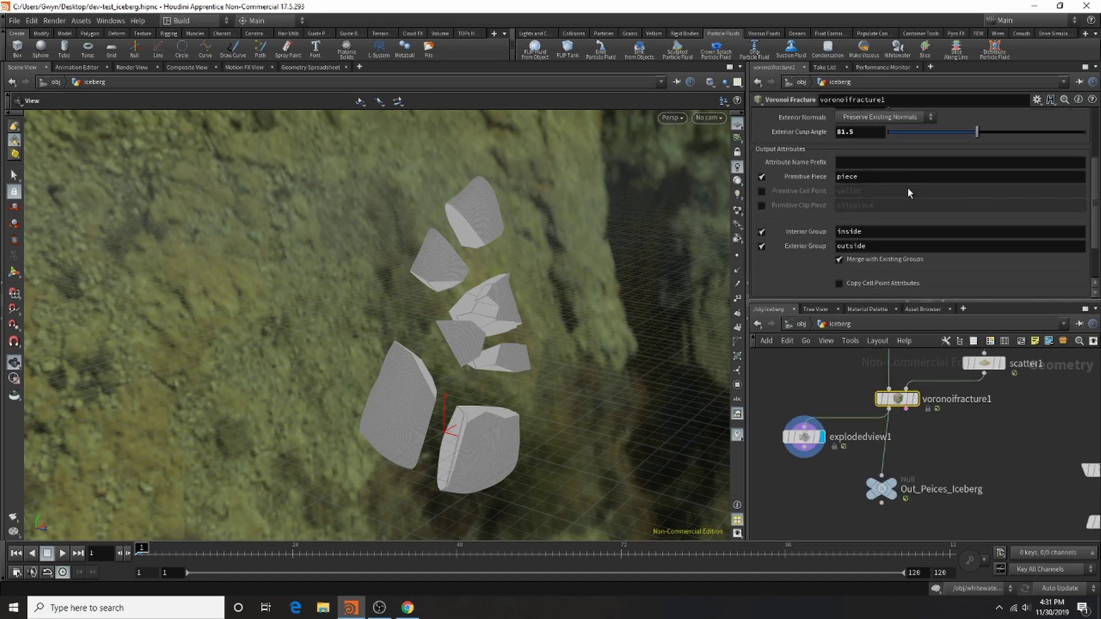
{"action": "scroll", "coordinate": [908, 191], "scroll_direction": "down", "scroll_amount": 2}
{"action": "scroll", "coordinate": [925, 211], "scroll_direction": "up", "scroll_amount": 5}
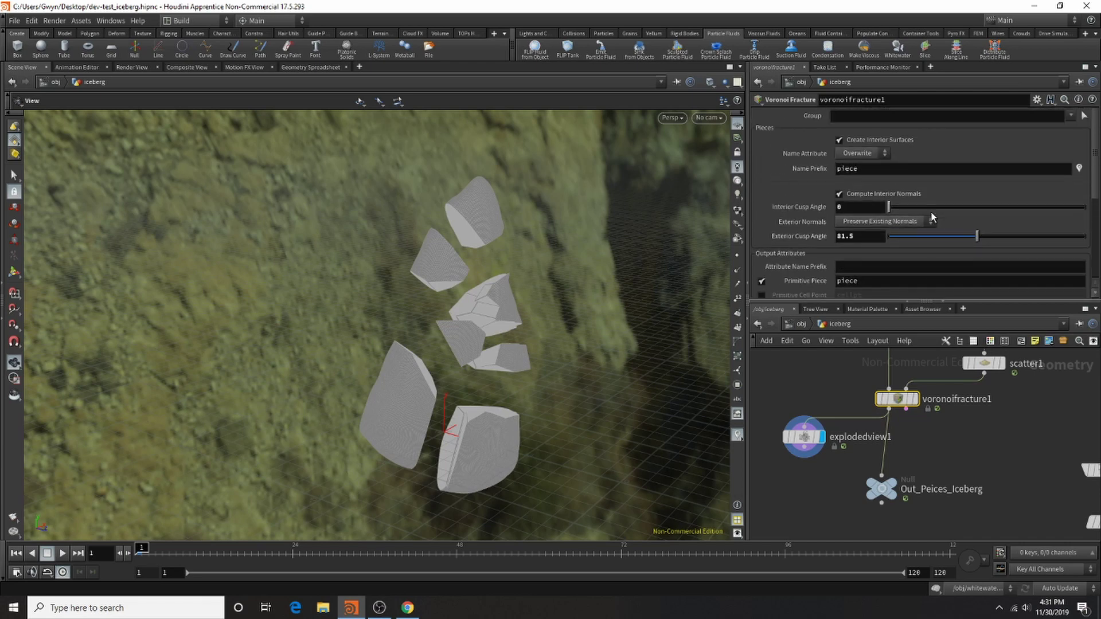
{"action": "scroll", "coordinate": [860, 506], "scroll_direction": "down", "scroll_amount": 5}
{"action": "scroll", "coordinate": [865, 500], "scroll_direction": "up", "scroll_amount": 6}
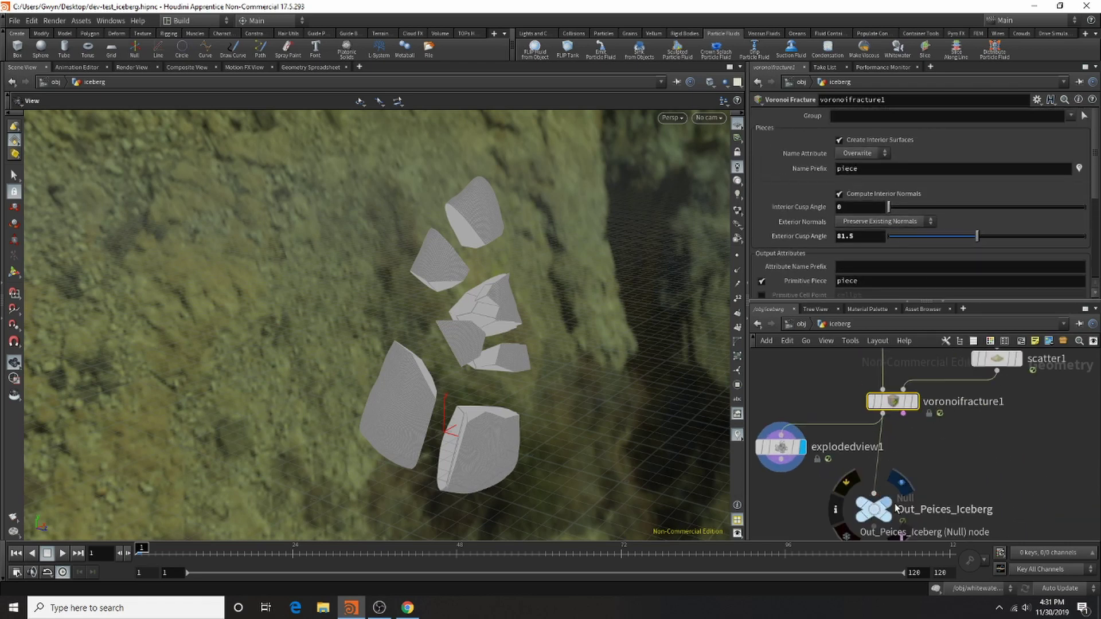
{"action": "left_click", "coordinate": [901, 483]}
{"action": "scroll", "coordinate": [963, 416], "scroll_direction": "down", "scroll_amount": 2}
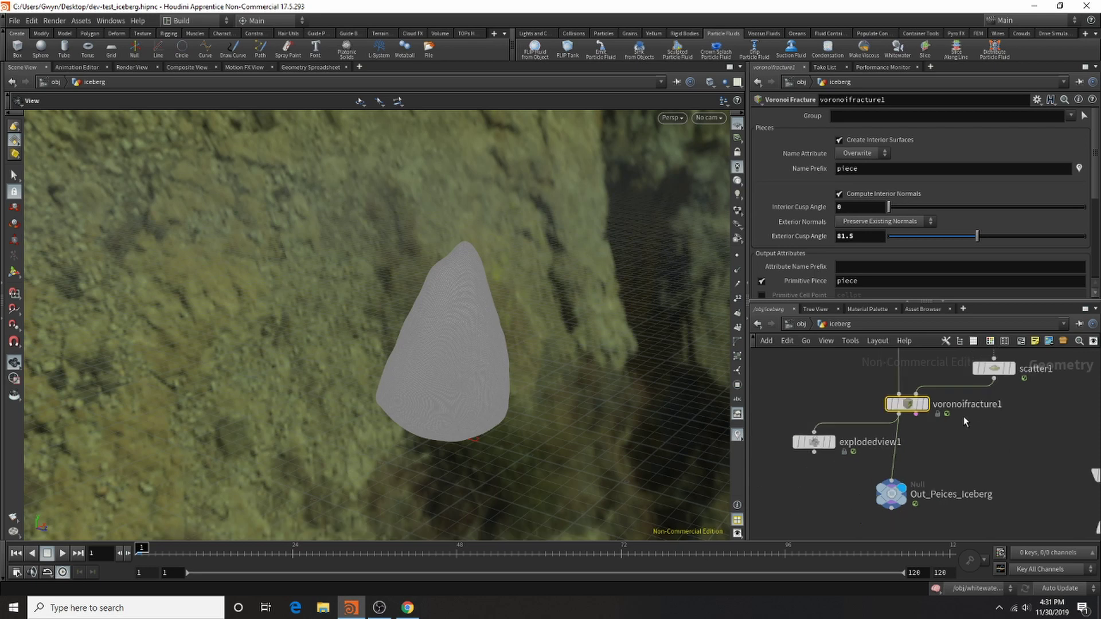
Move the lower eight nodes, down to Out_Peices_Iceberg, up closer to the chain above them.
{"action": "scroll", "coordinate": [964, 416], "scroll_direction": "down", "scroll_amount": 8}
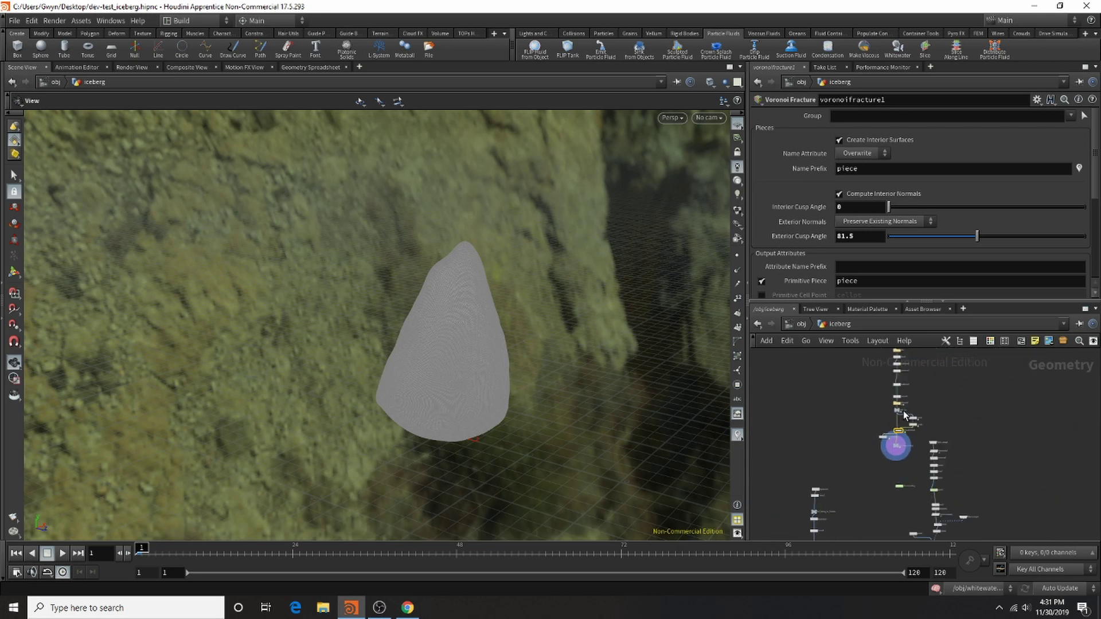
{"action": "scroll", "coordinate": [880, 419], "scroll_direction": "up", "scroll_amount": 5}
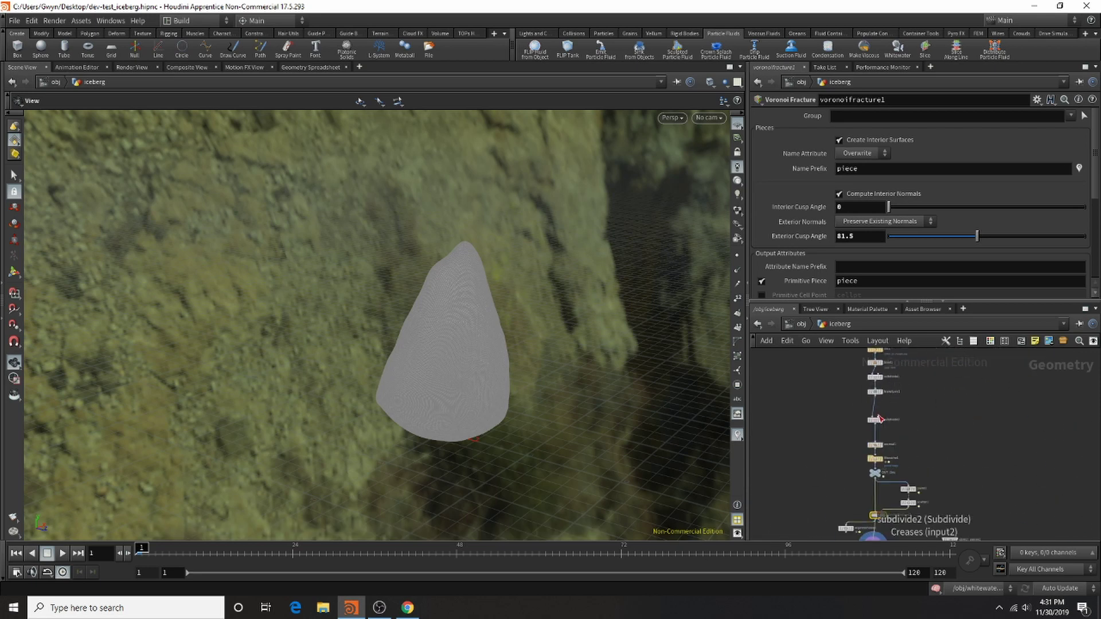
{"action": "scroll", "coordinate": [879, 419], "scroll_direction": "down", "scroll_amount": 5}
{"action": "mouse_move", "coordinate": [812, 379]}
{"action": "left_mouse_down"}
{"action": "mouse_move", "coordinate": [908, 471]}
{"action": "mouse_move", "coordinate": [919, 450]}
{"action": "left_mouse_up"}
{"action": "left_click_drag", "start_coordinate": [887, 394], "coordinate": [885, 379]}
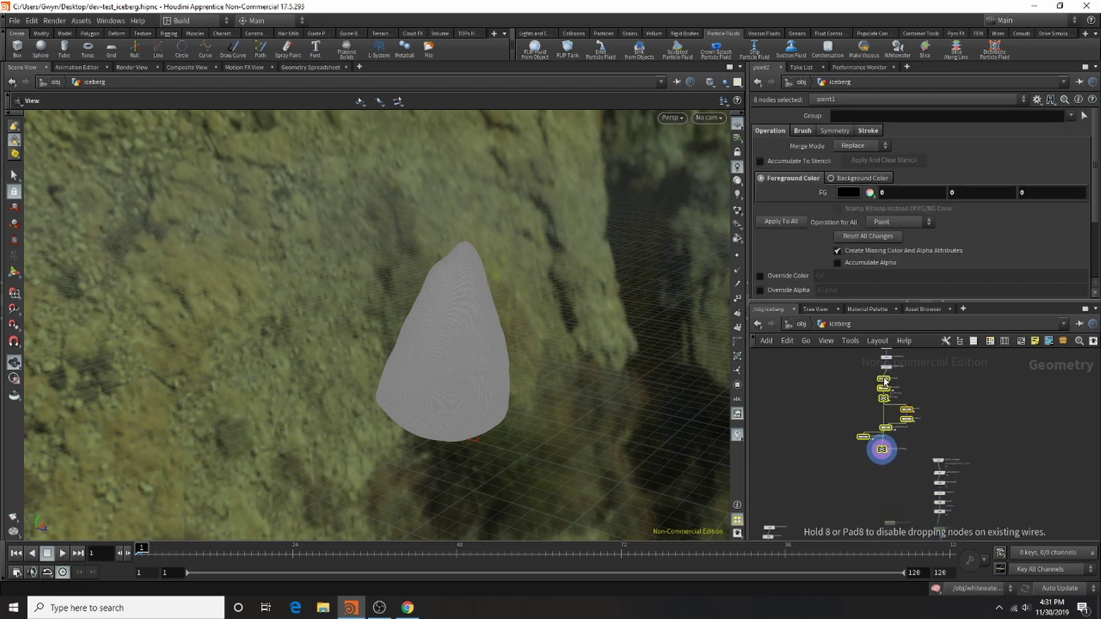
{"action": "scroll", "coordinate": [901, 429], "scroll_direction": "up", "scroll_amount": 4}
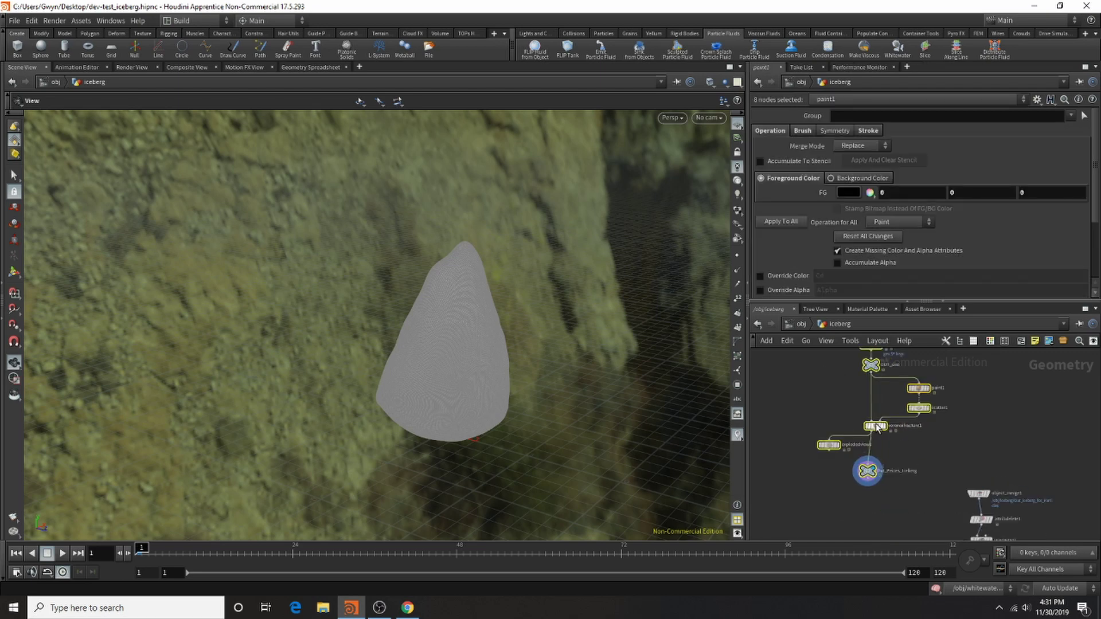
{"action": "left_click", "coordinate": [949, 440]}
{"action": "scroll", "coordinate": [917, 430], "scroll_direction": "down", "scroll_amount": 3}
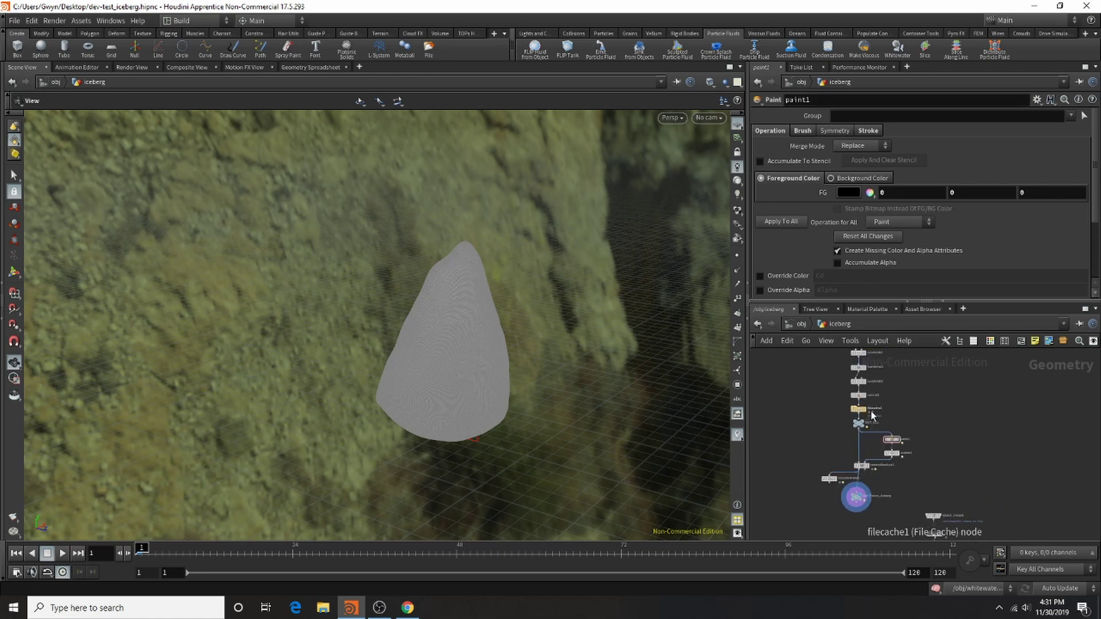
Create a network box and size it to enclose the iceberg nodes from file1 to Out_Peices_Iceberg.
{"action": "left_click", "coordinate": [1035, 340]}
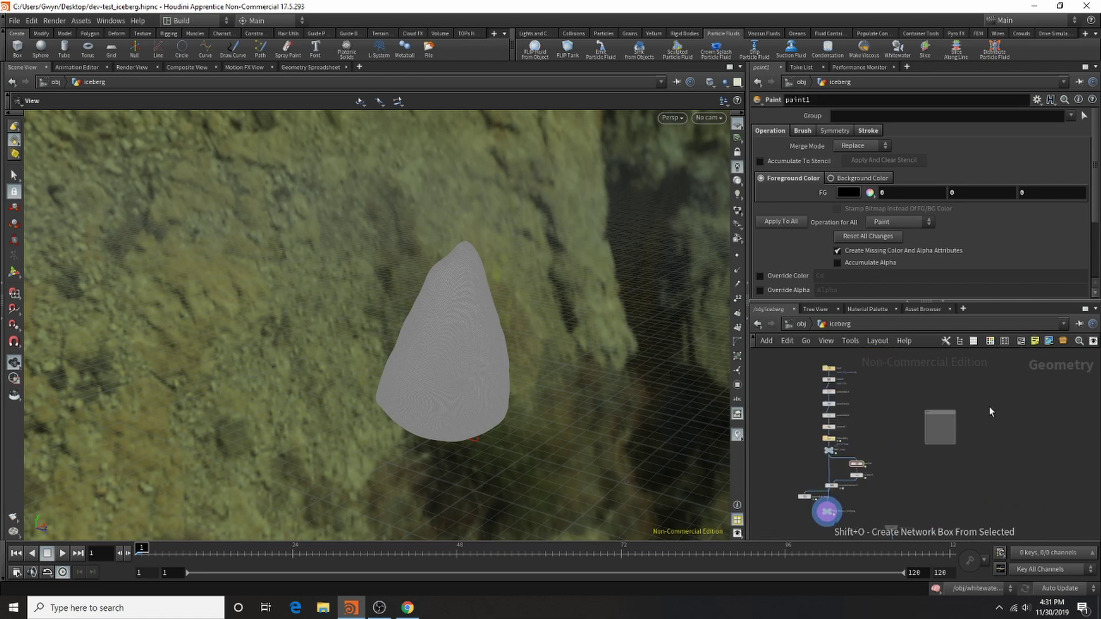
{"action": "left_click_drag", "start_coordinate": [941, 439], "coordinate": [872, 475]}
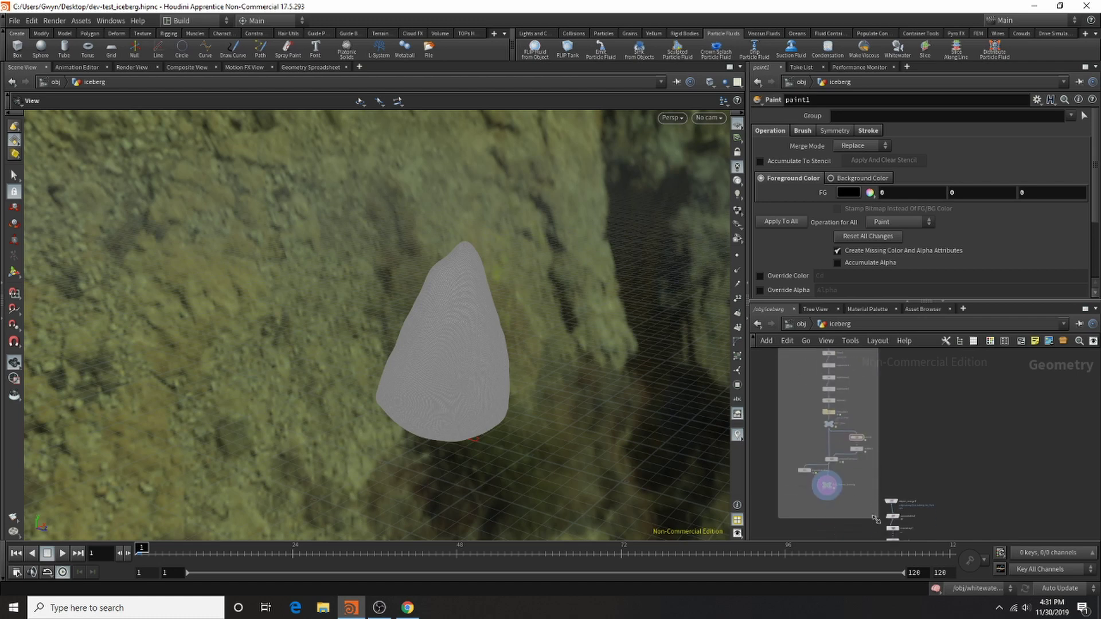
{"action": "scroll", "coordinate": [826, 402], "scroll_direction": "up", "scroll_amount": 3}
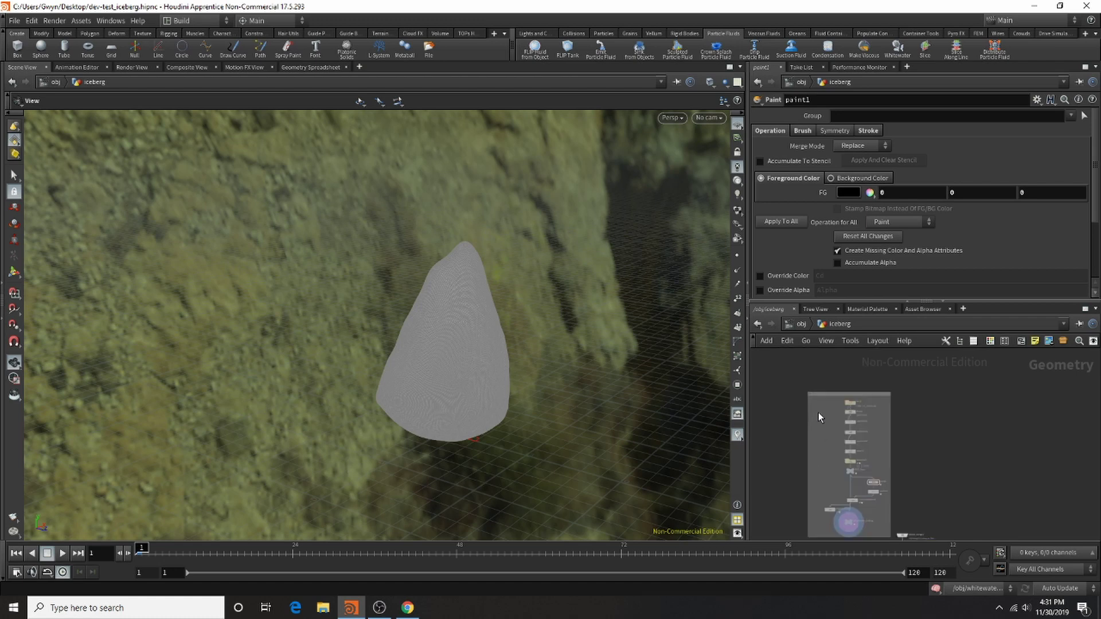
Title the network box "Base of iceberg".
{"action": "double_click", "coordinate": [840, 373]}
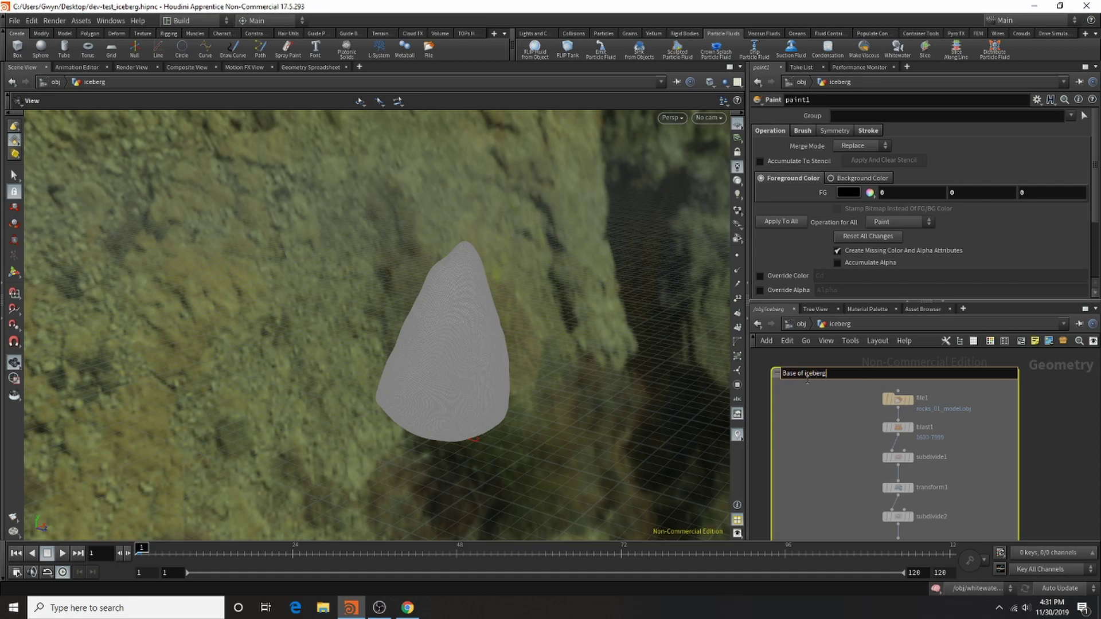
{"action": "key", "text": "Return"}
{"action": "scroll", "coordinate": [813, 367], "scroll_direction": "down", "scroll_amount": 5}
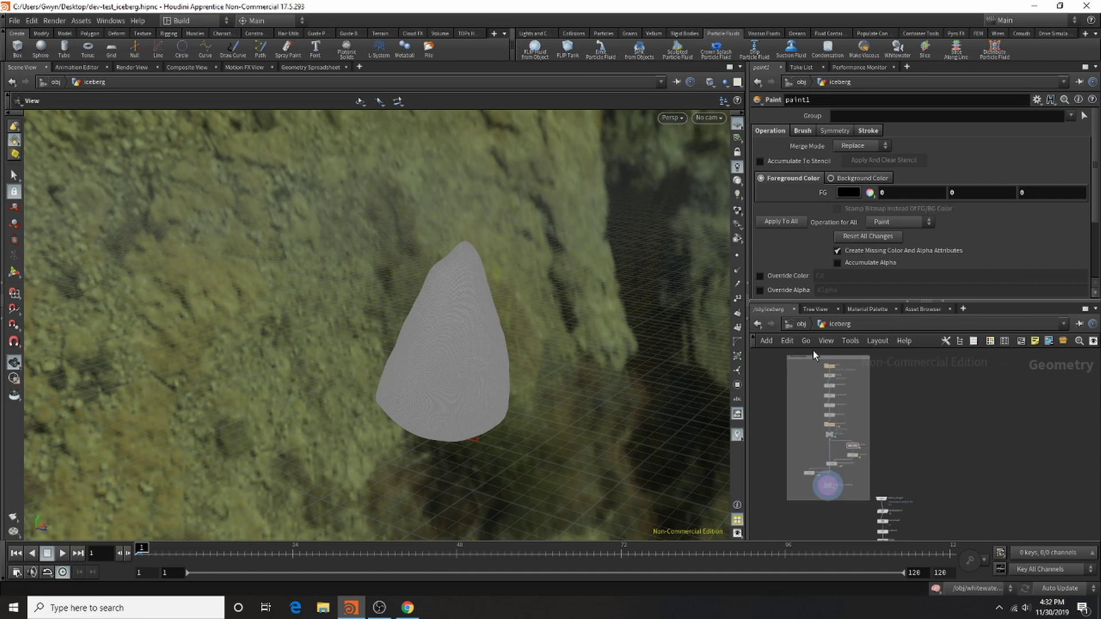
Reposition the nodes inside the Base of iceberg network box, and try collapsing and re-expanding the box.
{"action": "left_click_drag", "start_coordinate": [809, 371], "coordinate": [855, 524]}
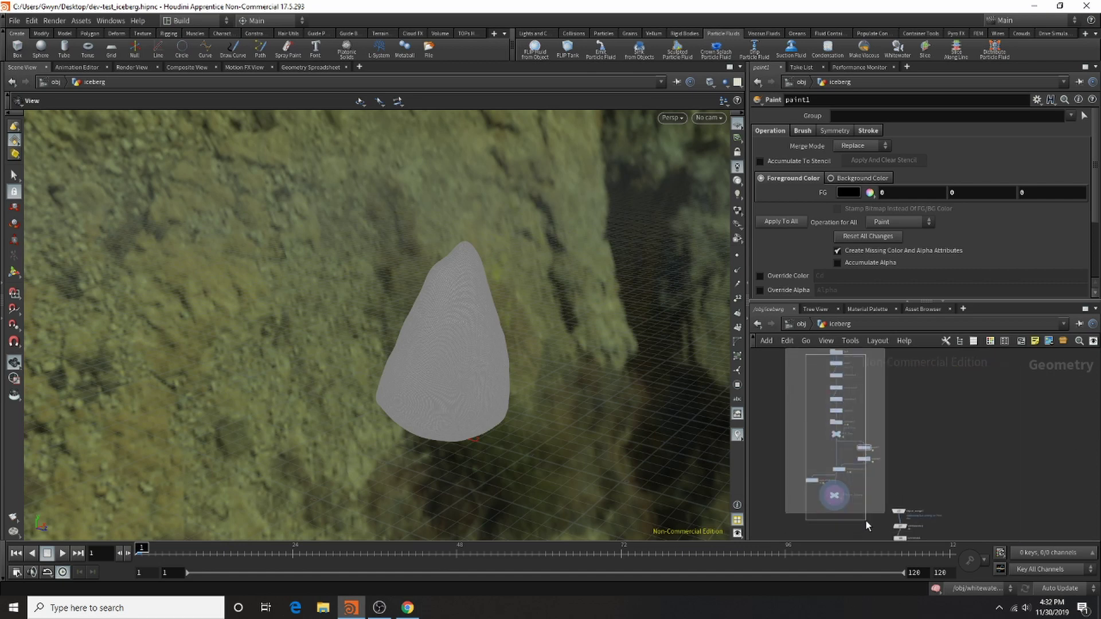
{"action": "left_click_drag", "start_coordinate": [932, 392], "coordinate": [836, 386]}
{"action": "left_click", "coordinate": [903, 435]}
{"action": "scroll", "coordinate": [811, 405], "scroll_direction": "up", "scroll_amount": 5}
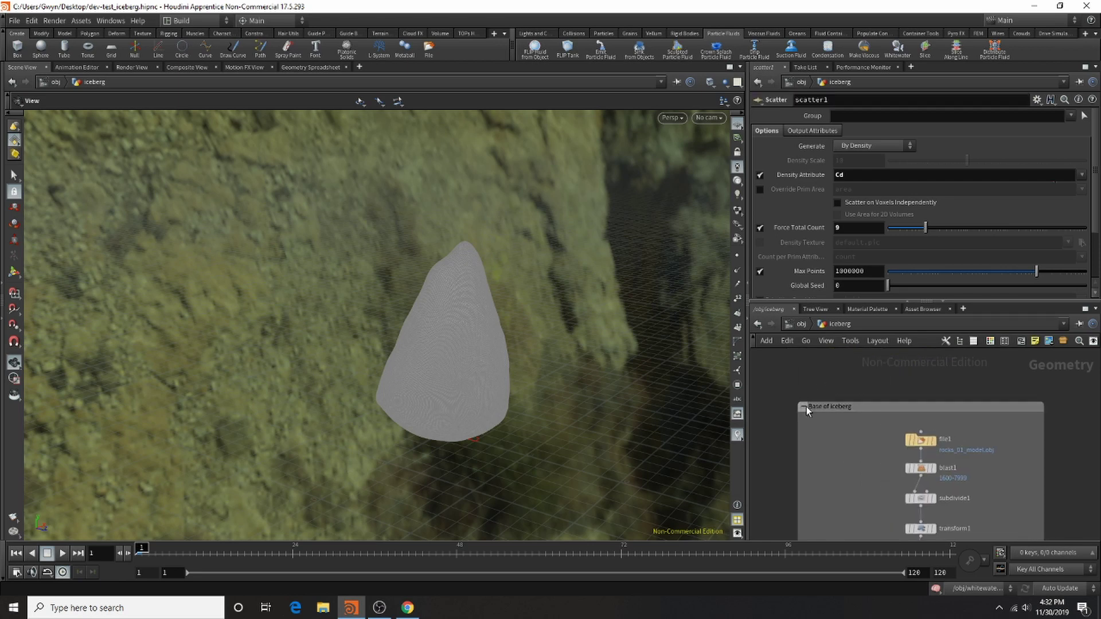
{"action": "left_click", "coordinate": [806, 406]}
{"action": "left_click", "coordinate": [806, 407]}
{"action": "scroll", "coordinate": [980, 384], "scroll_direction": "down", "scroll_amount": 5}
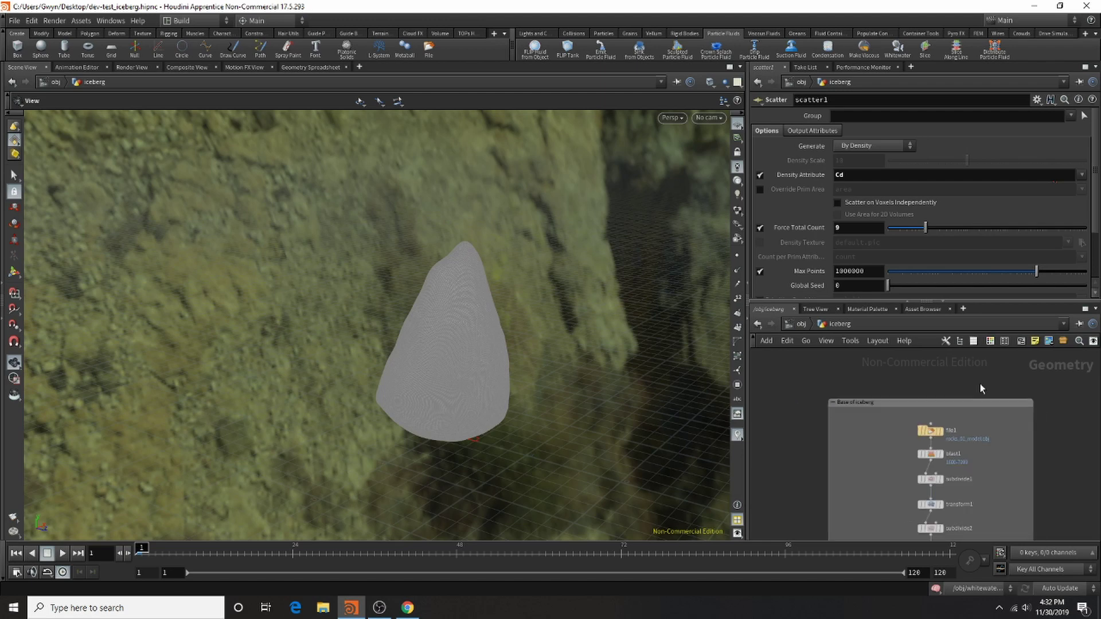
Enter the dopnet_Iceberg DOP network below the Base of iceberg box and look over its node chain.
{"action": "scroll", "coordinate": [853, 476], "scroll_direction": "up", "scroll_amount": 4}
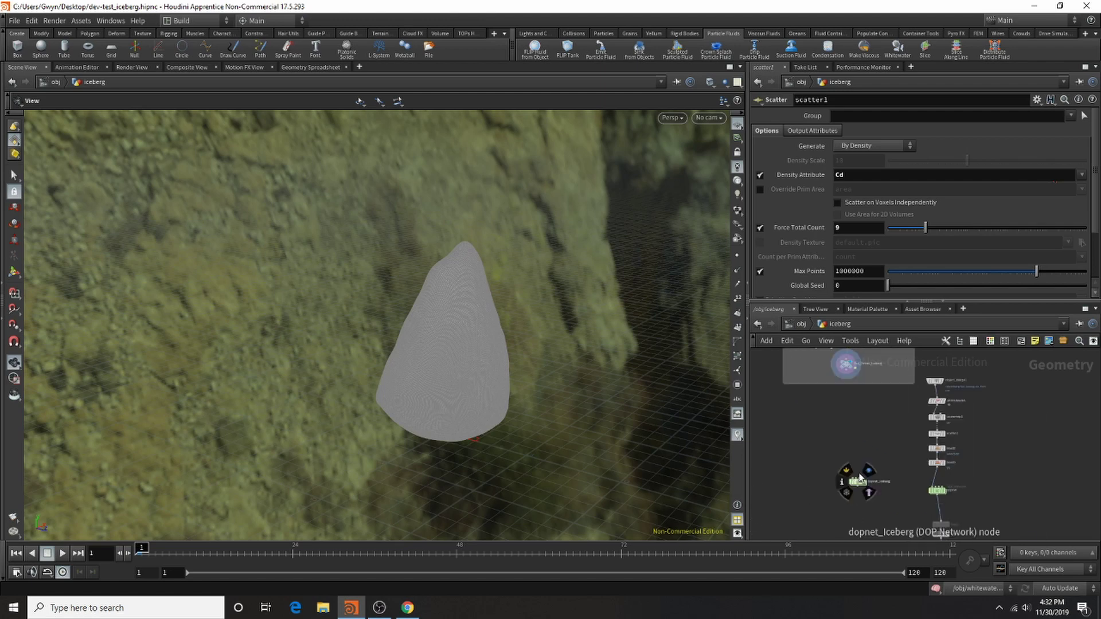
{"action": "scroll", "coordinate": [794, 399], "scroll_direction": "up", "scroll_amount": 3}
{"action": "scroll", "coordinate": [793, 399], "scroll_direction": "up", "scroll_amount": 2}
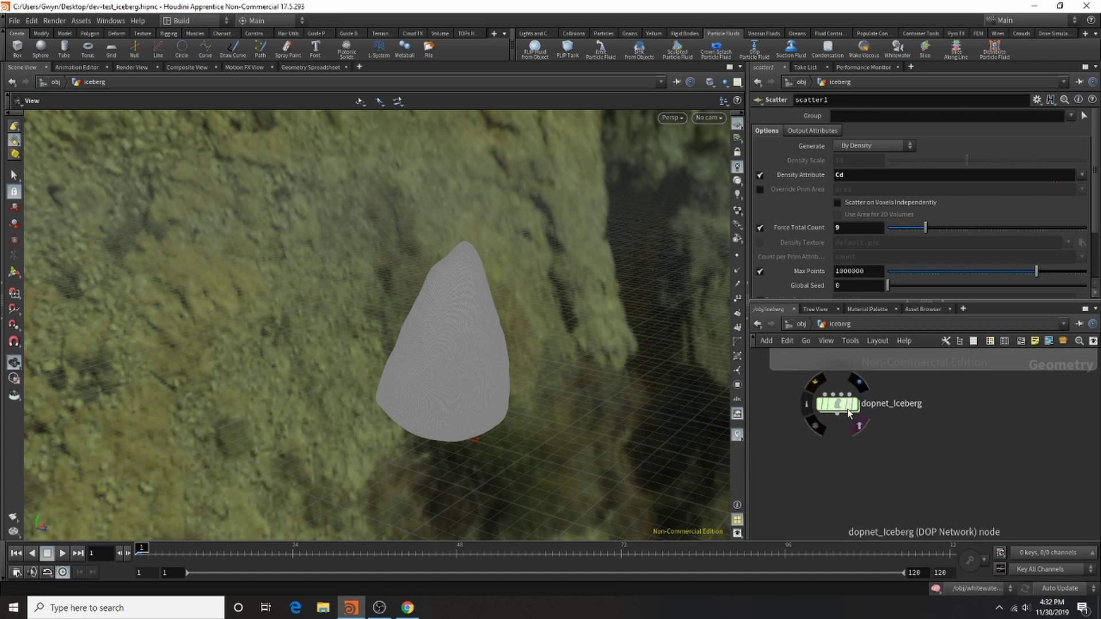
{"action": "scroll", "coordinate": [836, 407], "scroll_direction": "down", "scroll_amount": 2}
{"action": "scroll", "coordinate": [897, 381], "scroll_direction": "down", "scroll_amount": 3}
{"action": "scroll", "coordinate": [907, 372], "scroll_direction": "up", "scroll_amount": 3}
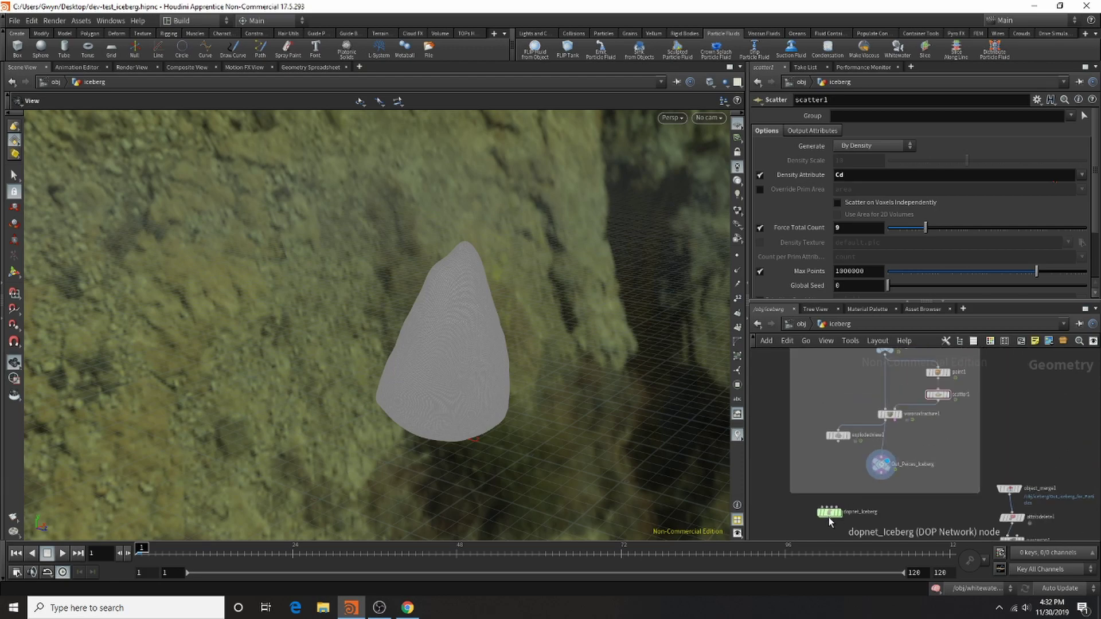
{"action": "scroll", "coordinate": [831, 508], "scroll_direction": "up", "scroll_amount": 5}
{"action": "double_click", "coordinate": [839, 504]}
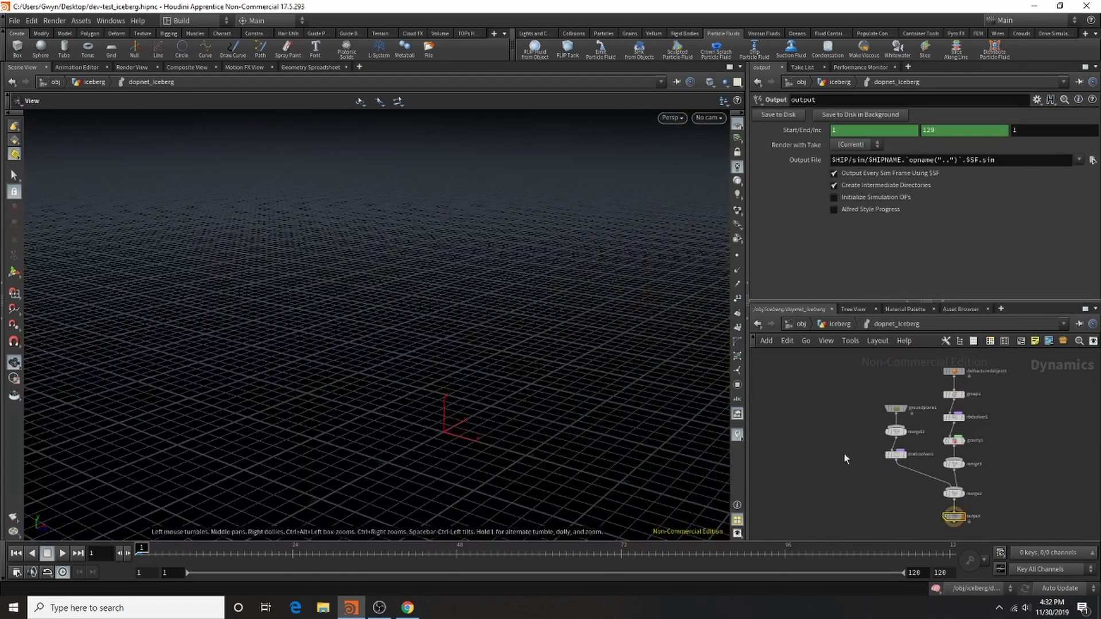
{"action": "scroll", "coordinate": [975, 467], "scroll_direction": "down", "scroll_amount": 3}
{"action": "scroll", "coordinate": [942, 479], "scroll_direction": "up", "scroll_amount": 3}
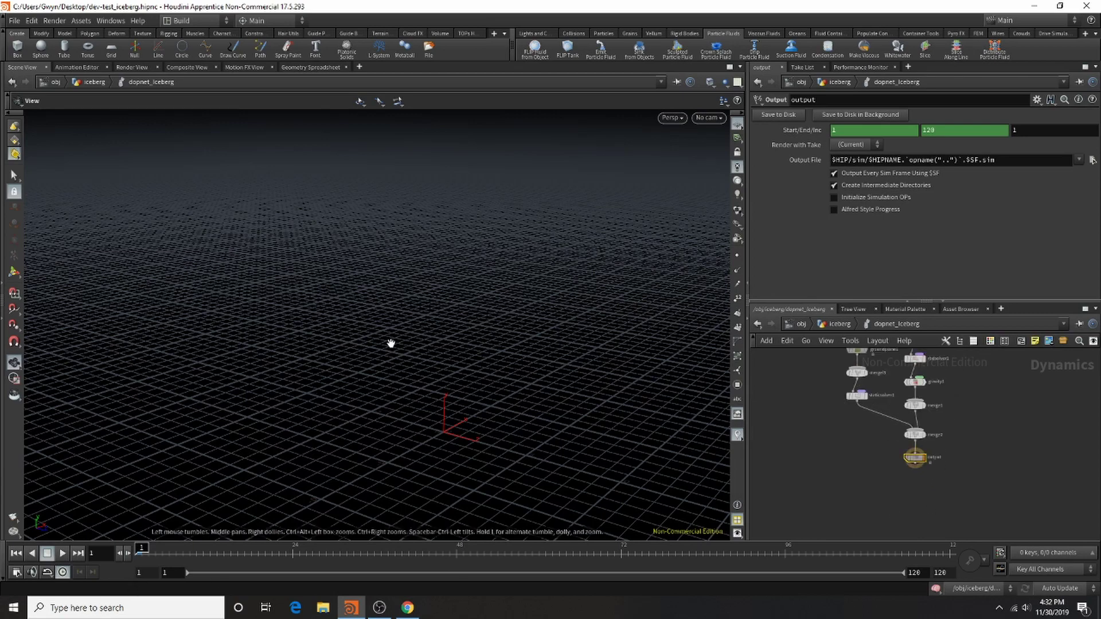
Home the viewport and display the rbdfracturedobject1 node's parameters with the whole iceberg framed.
{"action": "key", "text": "h"}
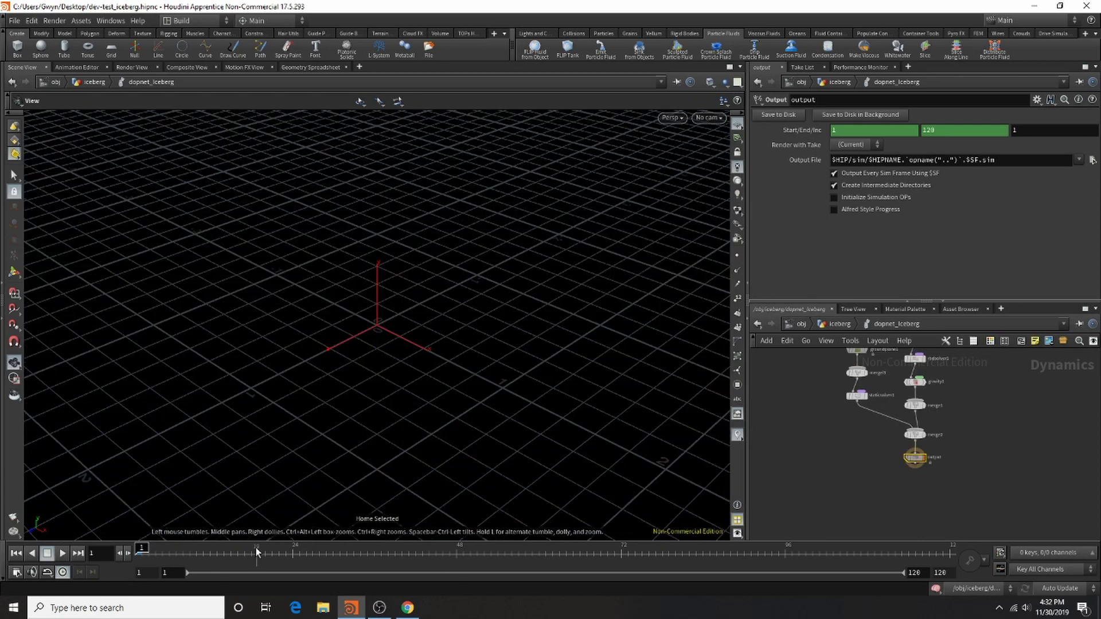
{"action": "key", "text": "g"}
{"action": "scroll", "coordinate": [897, 438], "scroll_direction": "up", "scroll_amount": 4}
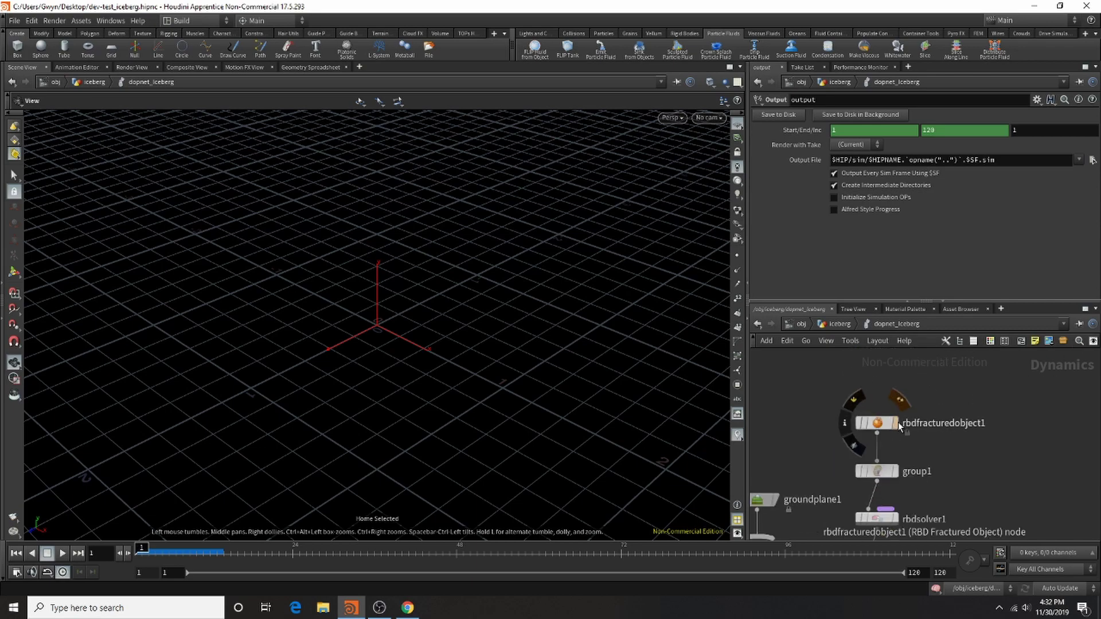
{"action": "left_click", "coordinate": [891, 424]}
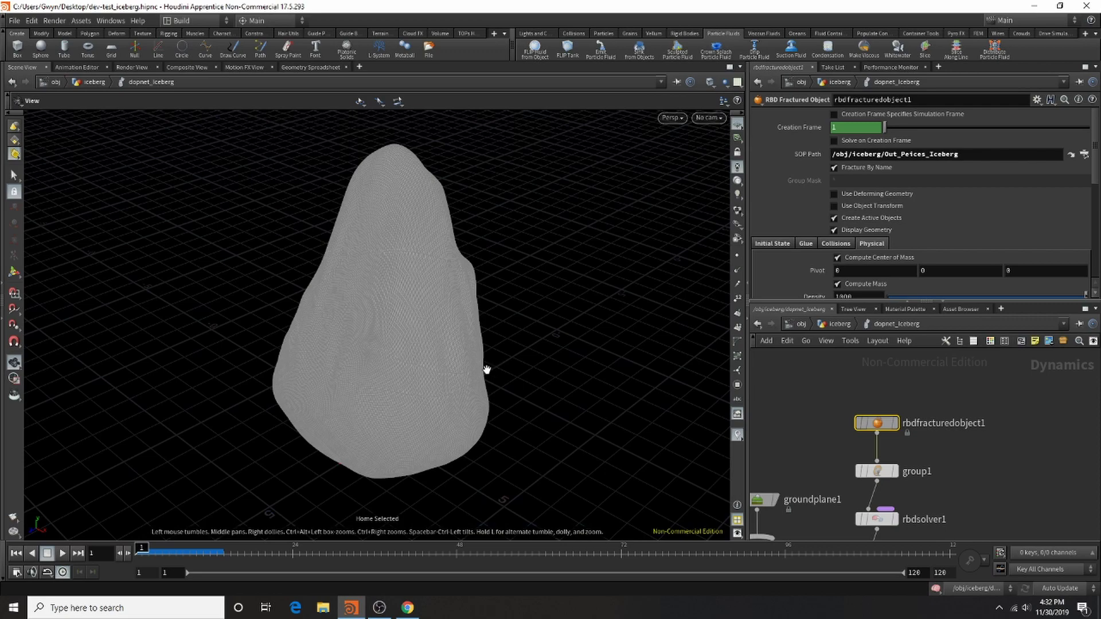
Examine the iceberg's base from near ground level at frame 1, and show the Collisions shelf tools.
{"action": "mouse_move", "coordinate": [151, 559]}
{"action": "left_mouse_down"}
{"action": "mouse_move", "coordinate": [166, 559]}
{"action": "mouse_move", "coordinate": [142, 559]}
{"action": "left_mouse_up"}
{"action": "scroll", "coordinate": [914, 475], "scroll_direction": "down", "scroll_amount": 3}
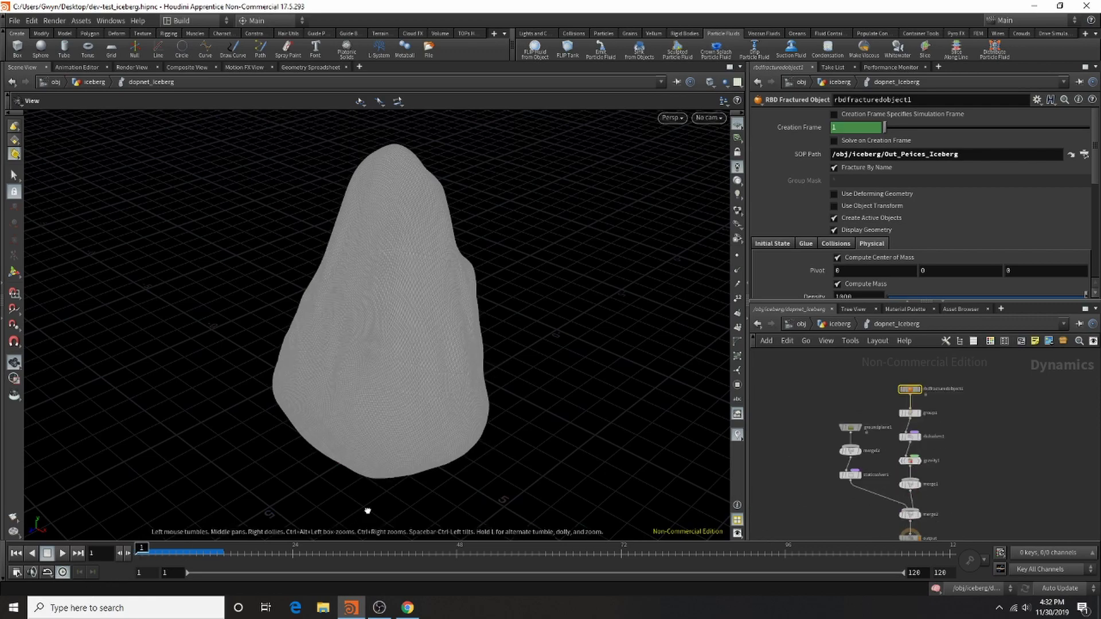
{"action": "left_click_drag", "start_coordinate": [368, 510], "coordinate": [411, 444]}
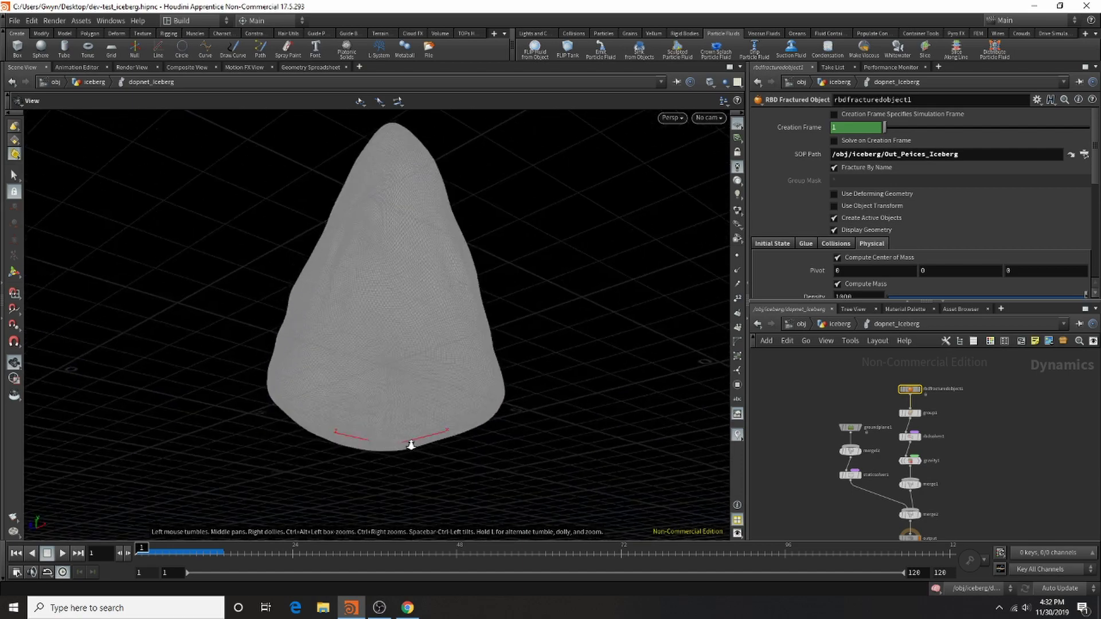
{"action": "right_click_drag", "start_coordinate": [411, 445], "coordinate": [612, 398]}
{"action": "left_click_drag", "start_coordinate": [413, 420], "coordinate": [417, 445]}
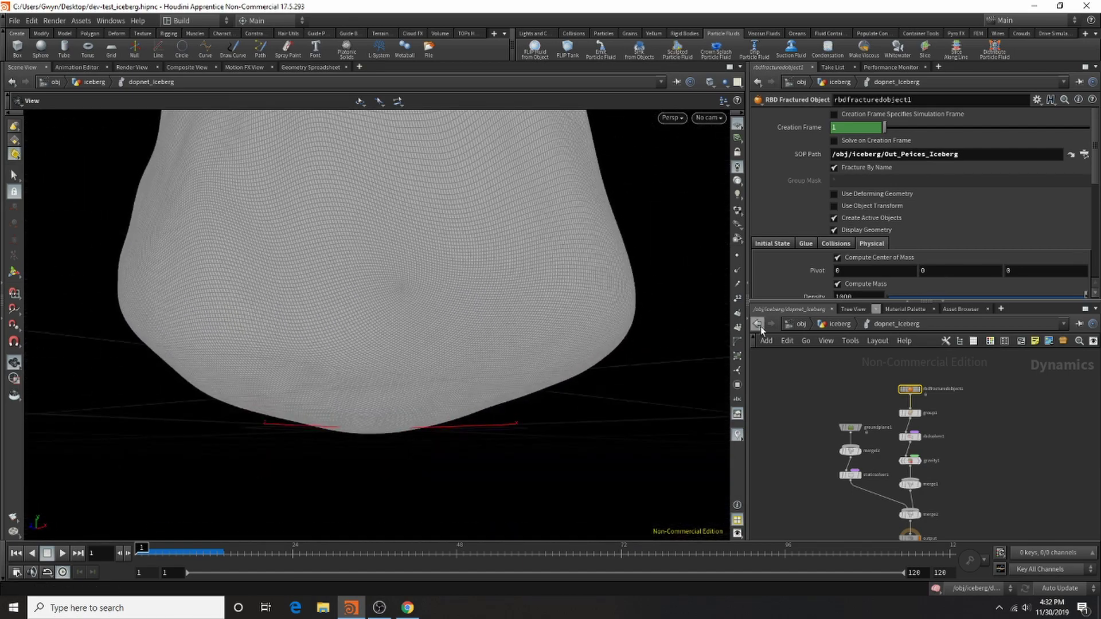
{"action": "left_click", "coordinate": [579, 34]}
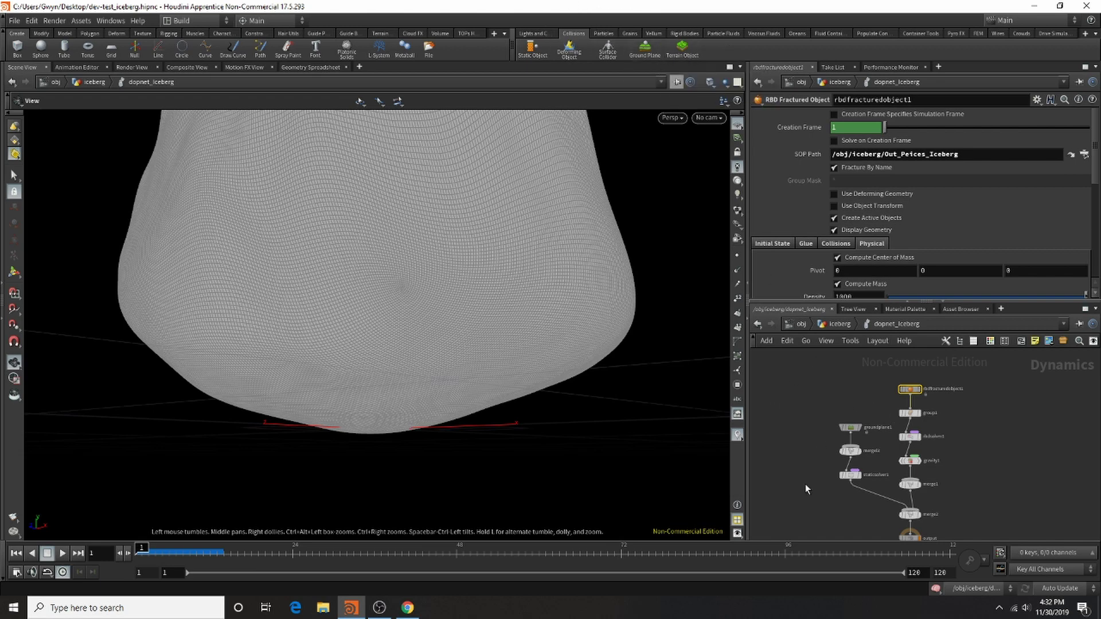
Review groundplane1's Physical and Initial State settings, and display the group1 node's parameters.
{"action": "scroll", "coordinate": [898, 514], "scroll_direction": "up", "scroll_amount": 2}
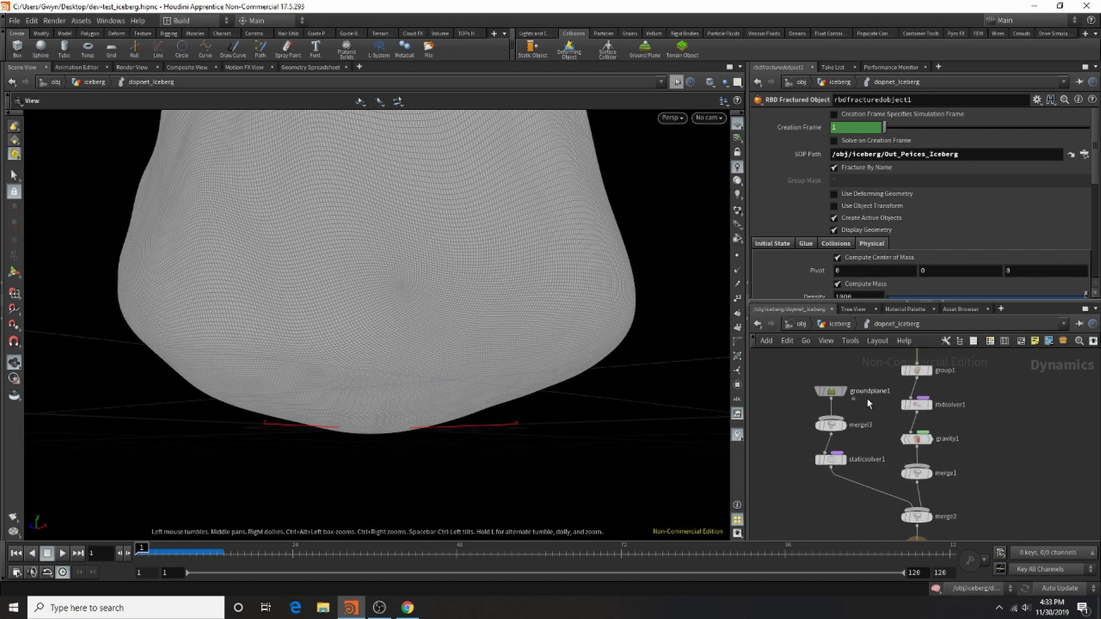
{"action": "left_click", "coordinate": [841, 392]}
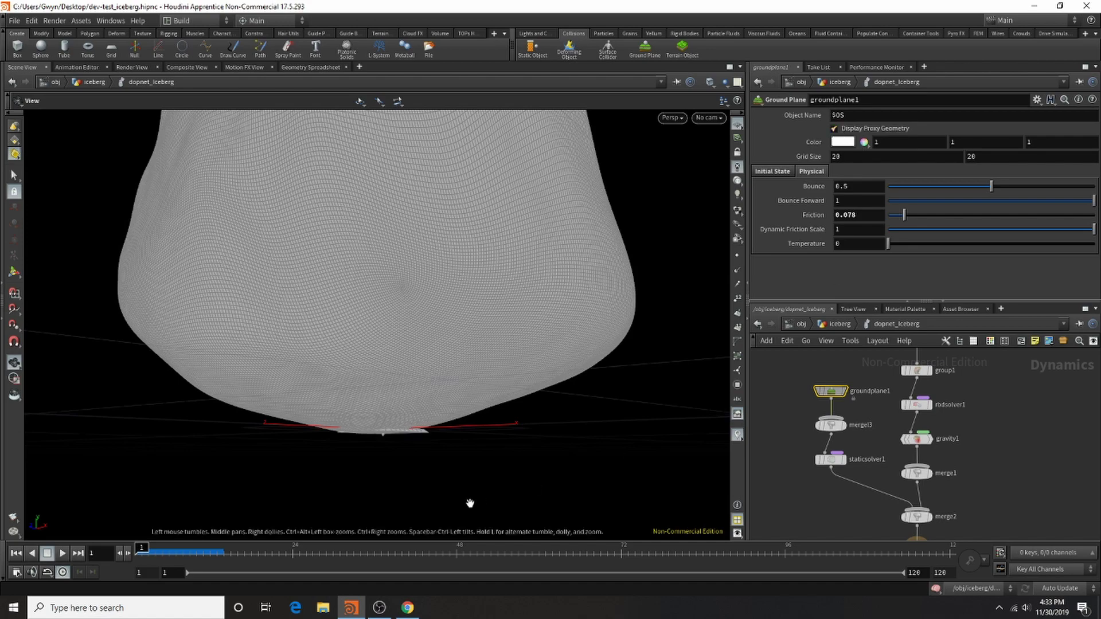
{"action": "left_click_drag", "start_coordinate": [411, 386], "coordinate": [398, 430]}
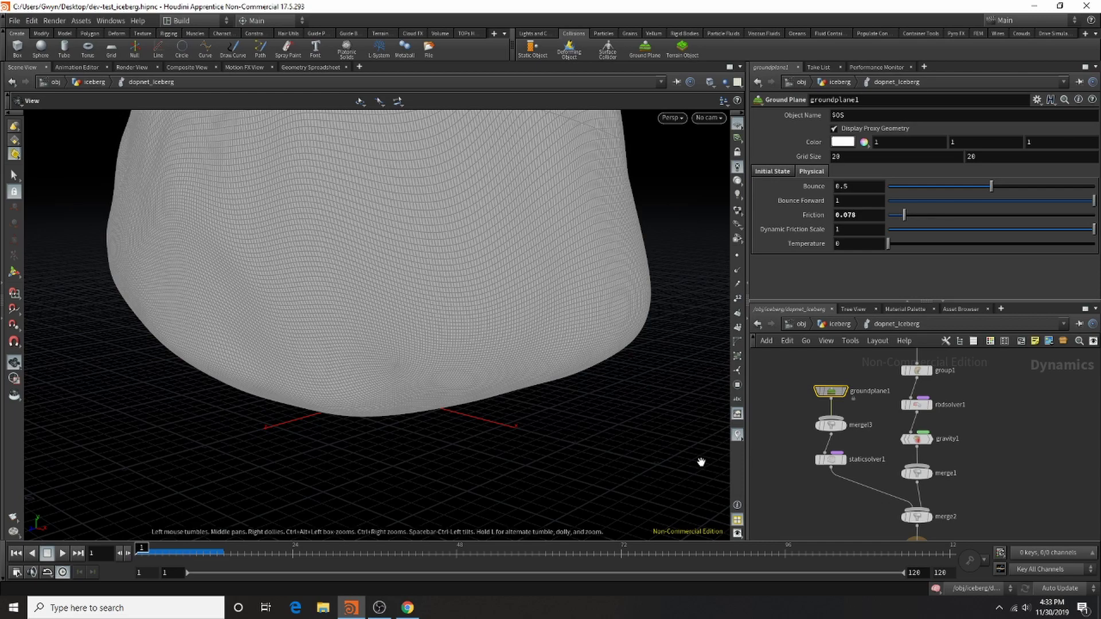
{"action": "left_click", "coordinate": [784, 172]}
{"action": "left_click", "coordinate": [863, 390]}
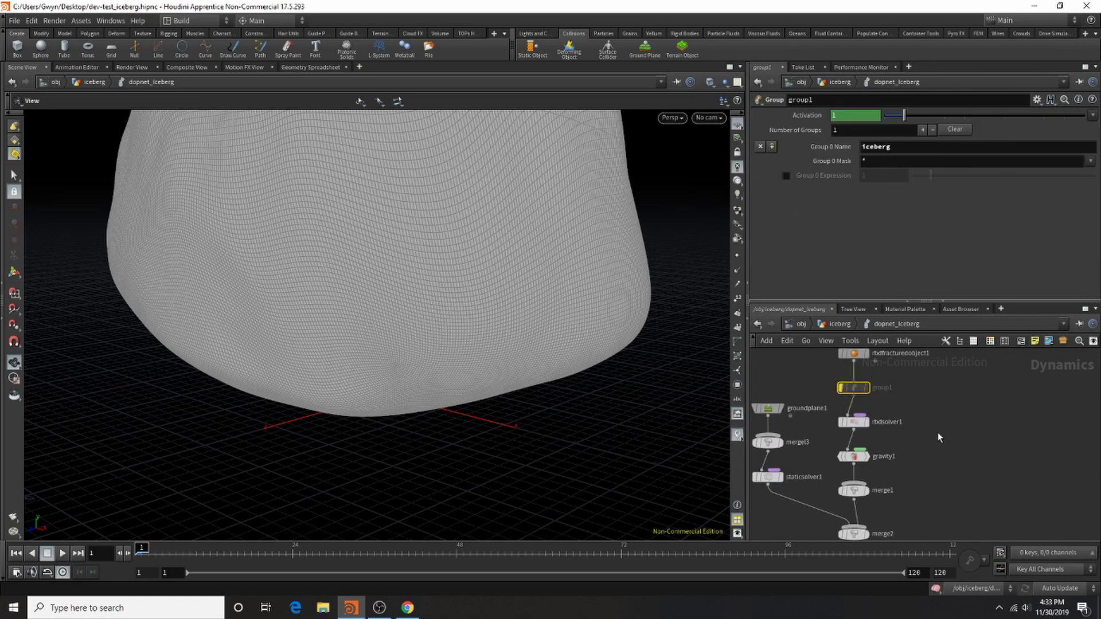
Review the rbdsolver1 node's solver parameters and display the gravity1 node's force settings.
{"action": "left_click", "coordinate": [848, 424]}
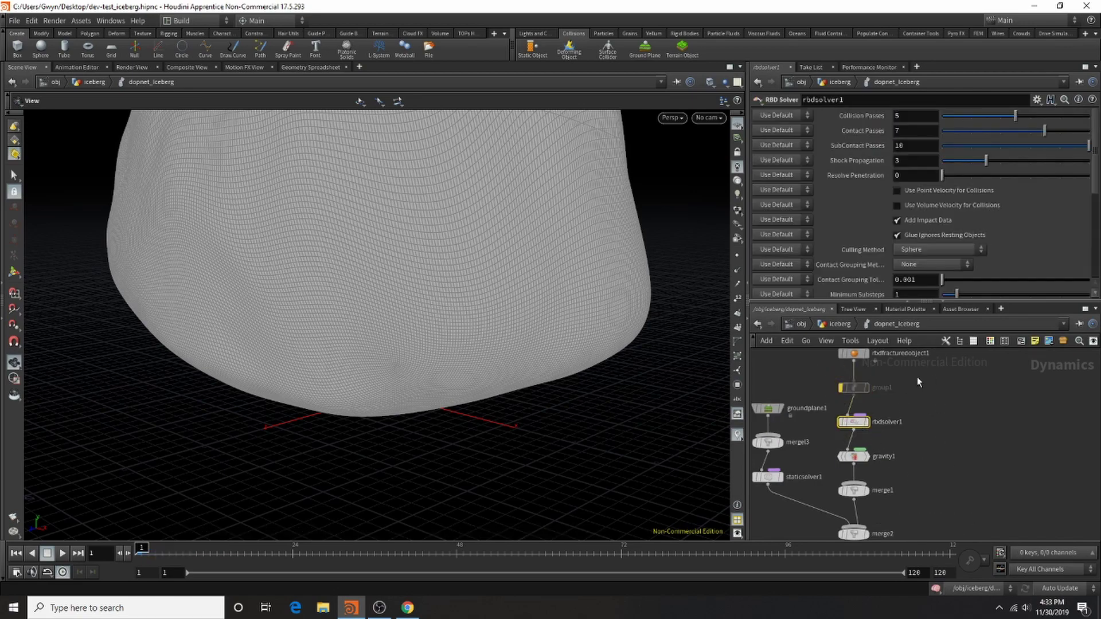
{"action": "scroll", "coordinate": [1023, 235], "scroll_direction": "down", "scroll_amount": 4}
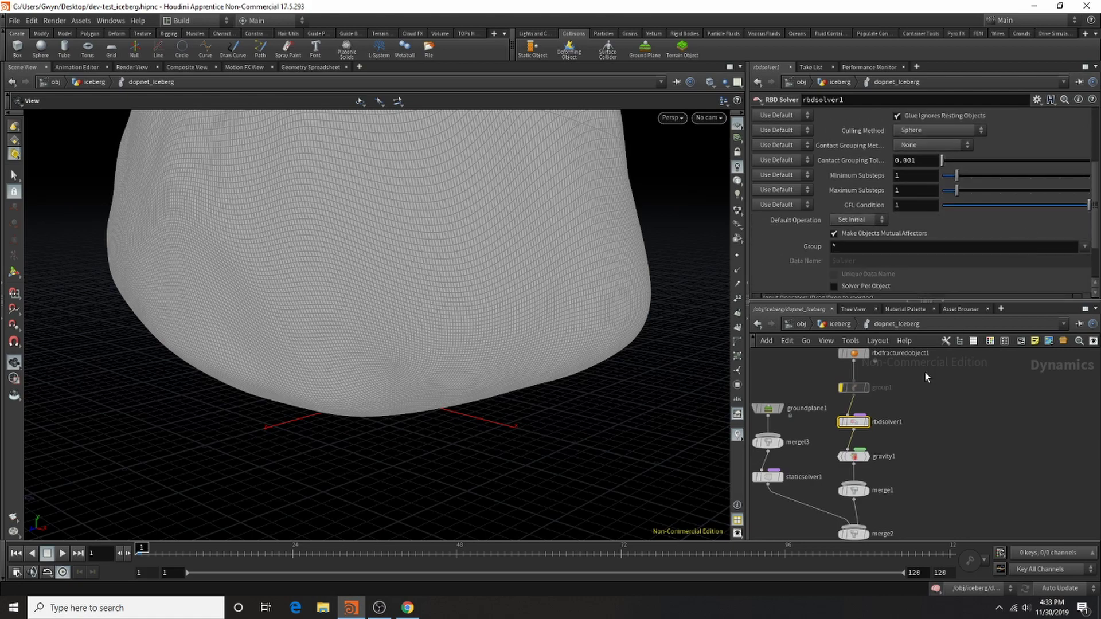
{"action": "left_click", "coordinate": [857, 456]}
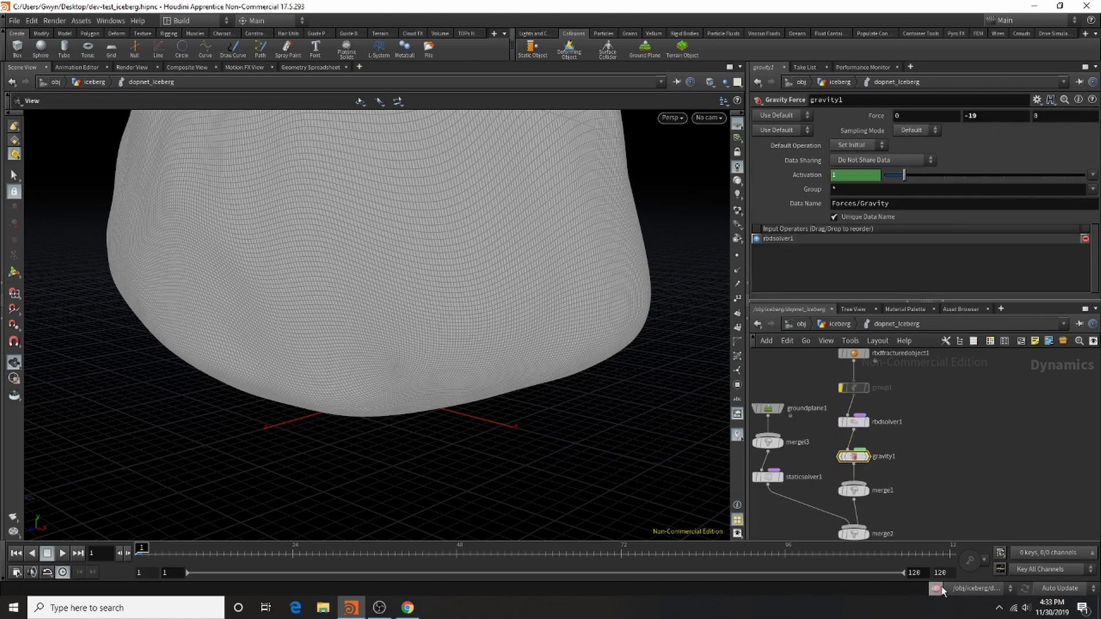
Home the viewport on the iceberg at frame 120, and play the collapse from frame 1 to frame 48.
{"action": "left_click", "coordinate": [952, 559]}
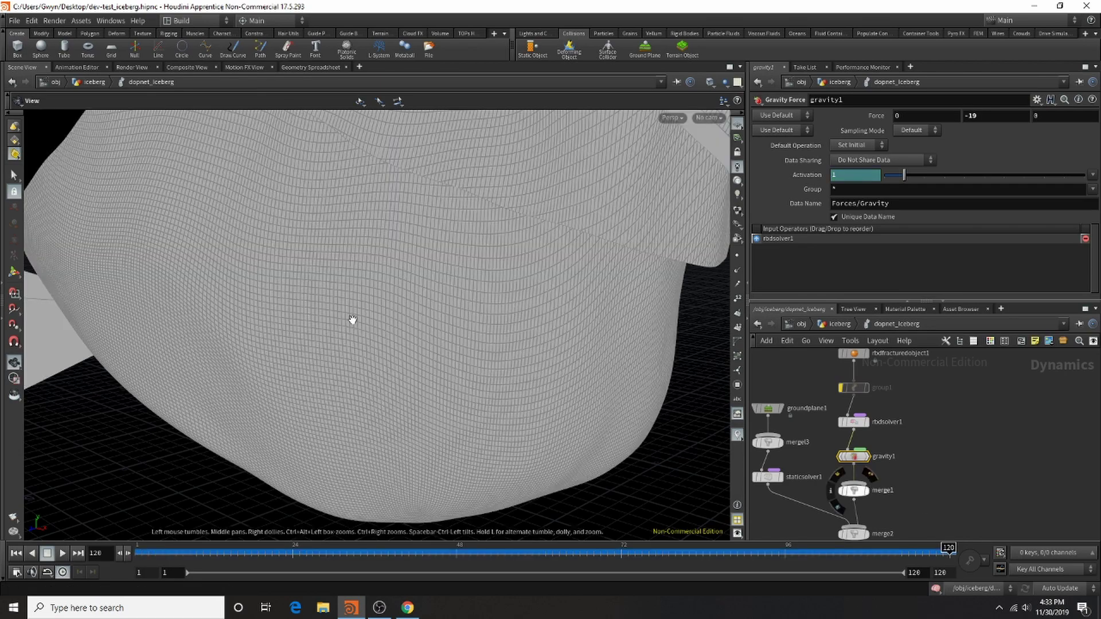
{"action": "key", "text": "g"}
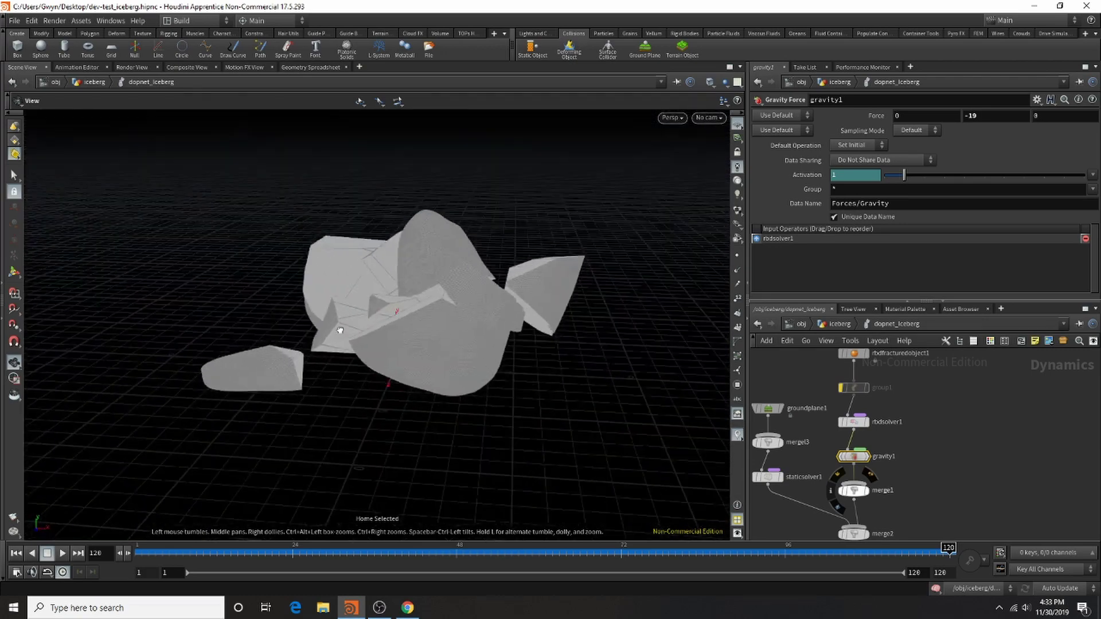
{"action": "left_click_drag", "start_coordinate": [264, 554], "coordinate": [79, 563]}
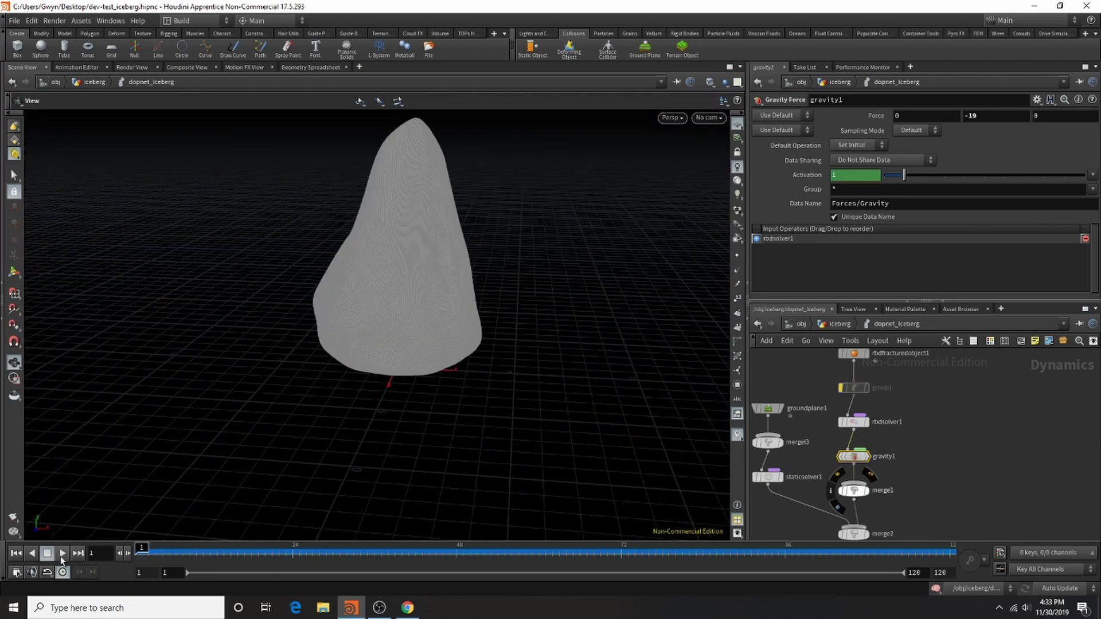
{"action": "left_click", "coordinate": [62, 553]}
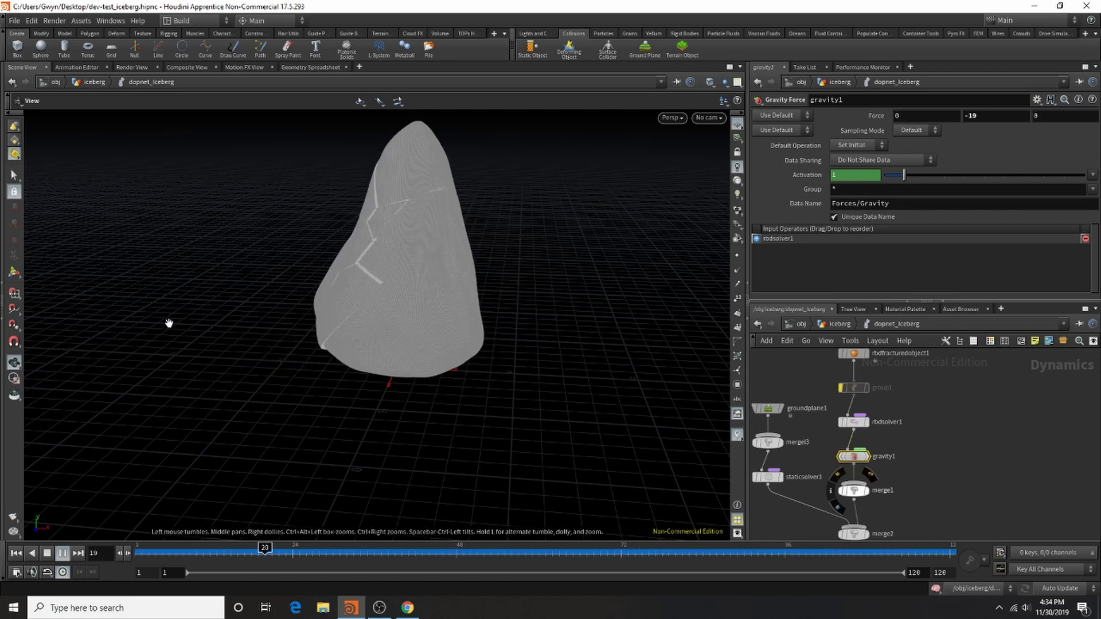
{"action": "scroll", "coordinate": [889, 462], "scroll_direction": "down", "scroll_amount": 5}
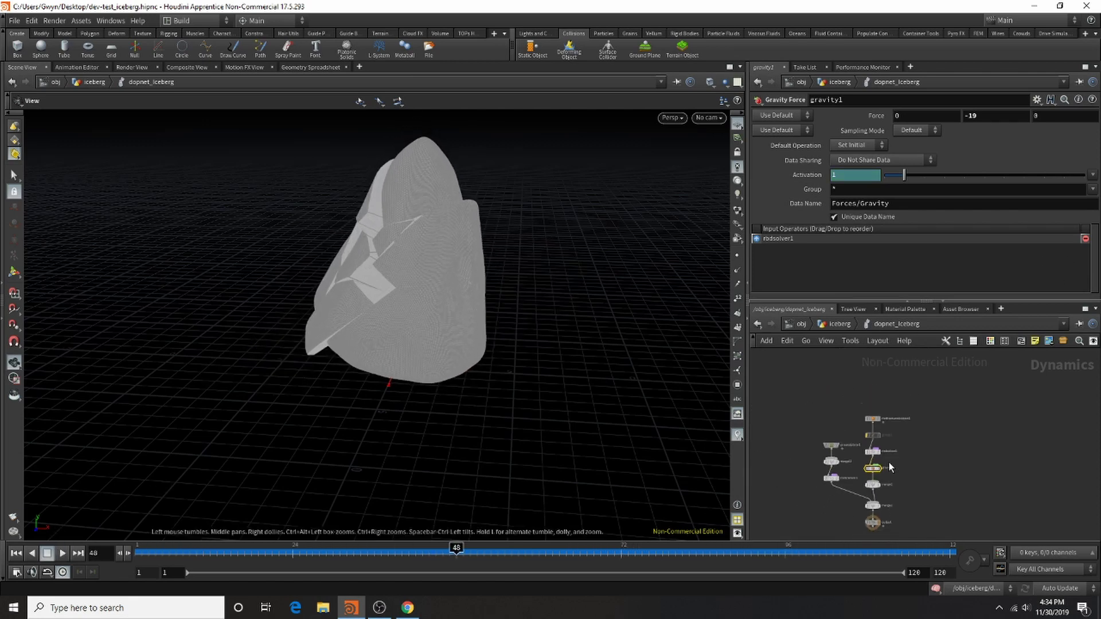
Examine rbdfracturedobject1's volume-based collision settings for the RBD Solver, including the collision guide, mode and uniform divisions.
{"action": "scroll", "coordinate": [886, 453], "scroll_direction": "up", "scroll_amount": 8}
{"action": "left_click", "coordinate": [832, 421]}
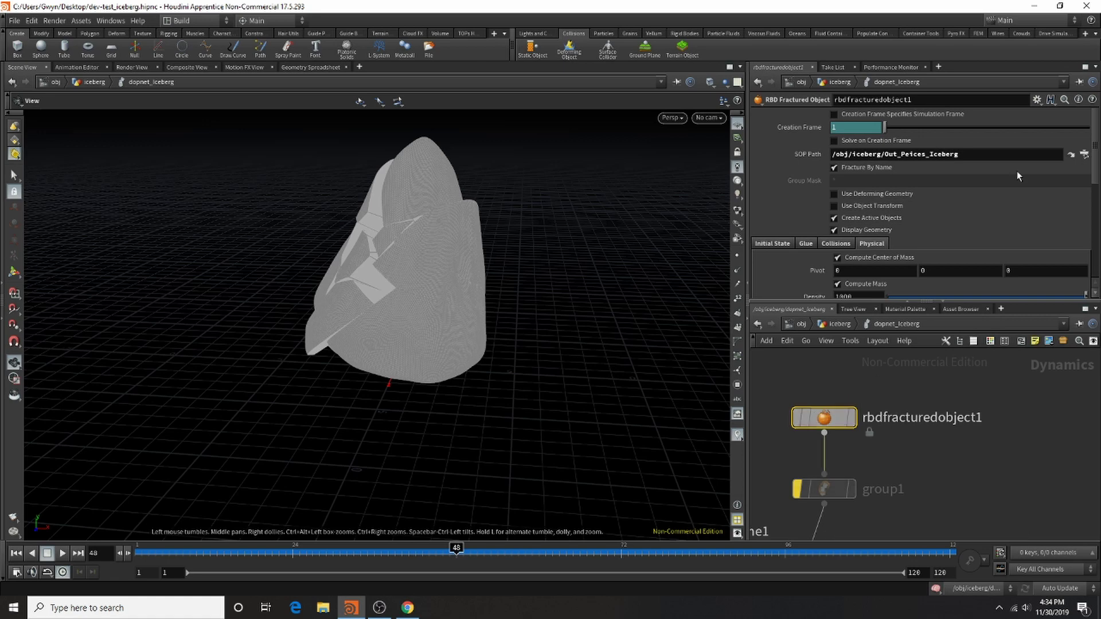
{"action": "scroll", "coordinate": [863, 221], "scroll_direction": "down", "scroll_amount": 3}
{"action": "left_click", "coordinate": [837, 154]}
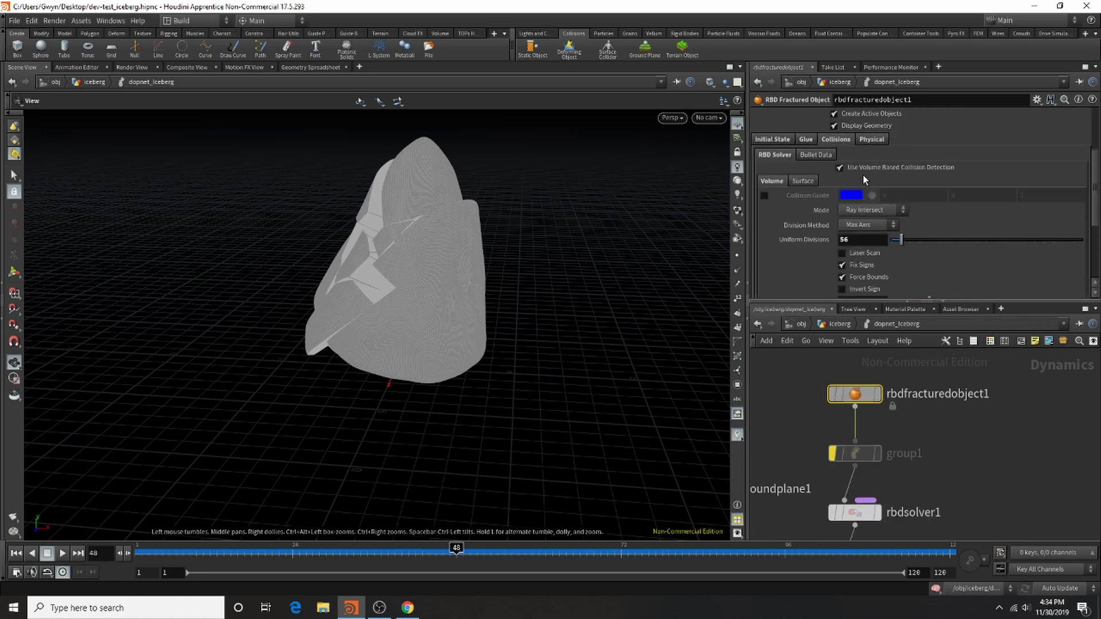
{"action": "scroll", "coordinate": [865, 179], "scroll_direction": "down", "scroll_amount": 2}
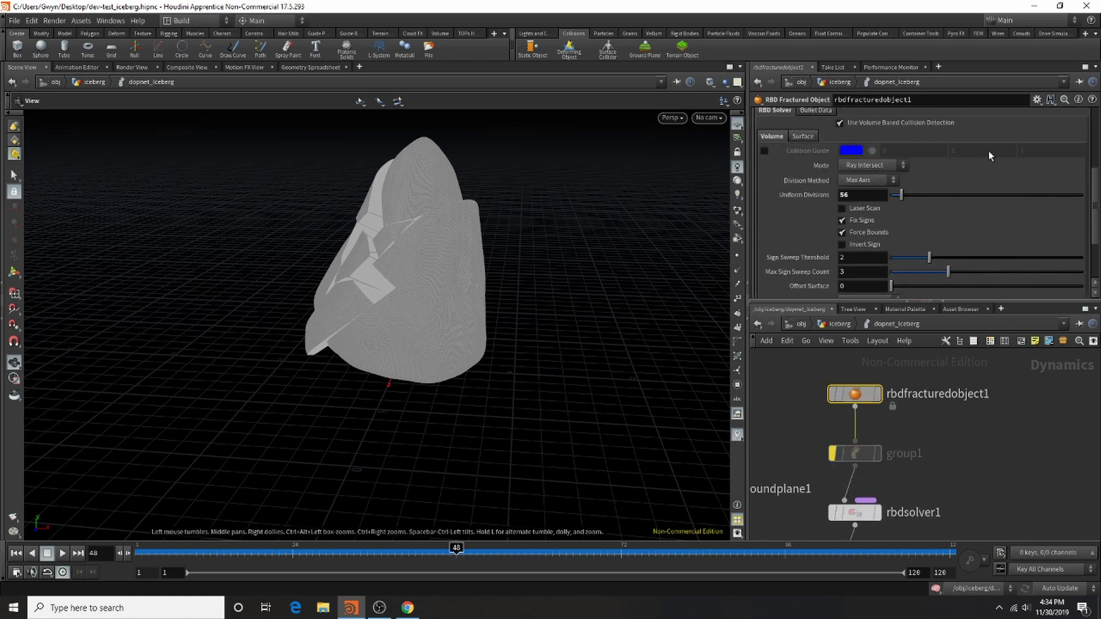
{"action": "scroll", "coordinate": [917, 184], "scroll_direction": "up", "scroll_amount": 1}
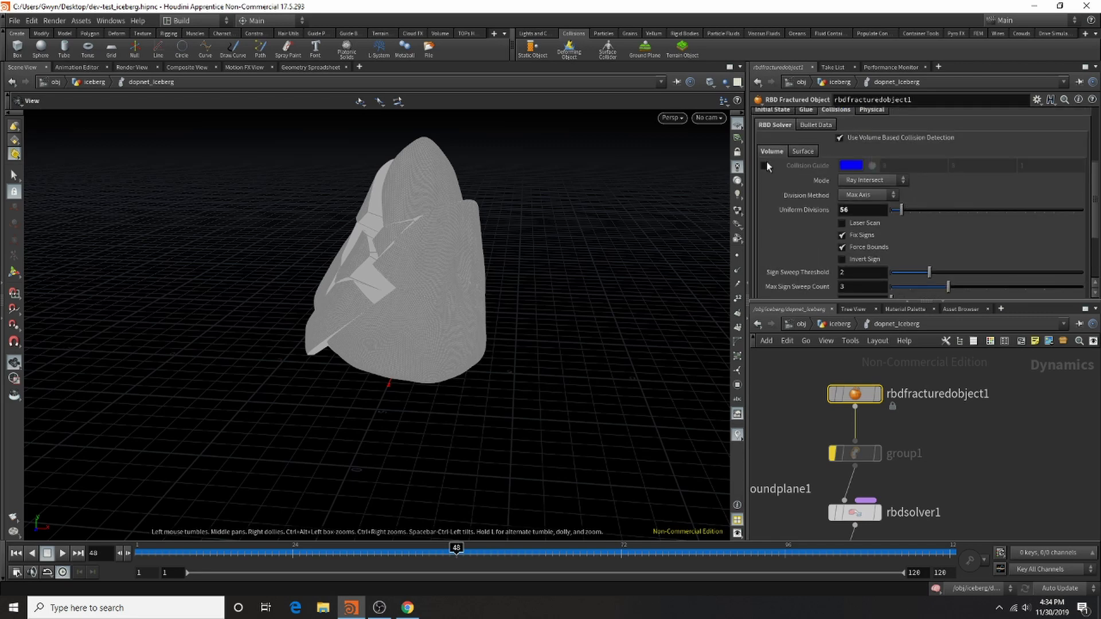
Turn off Display Geometry on rbdfracturedobject1 and enable its volume Collision Guide.
{"action": "scroll", "coordinate": [872, 184], "scroll_direction": "up", "scroll_amount": 3}
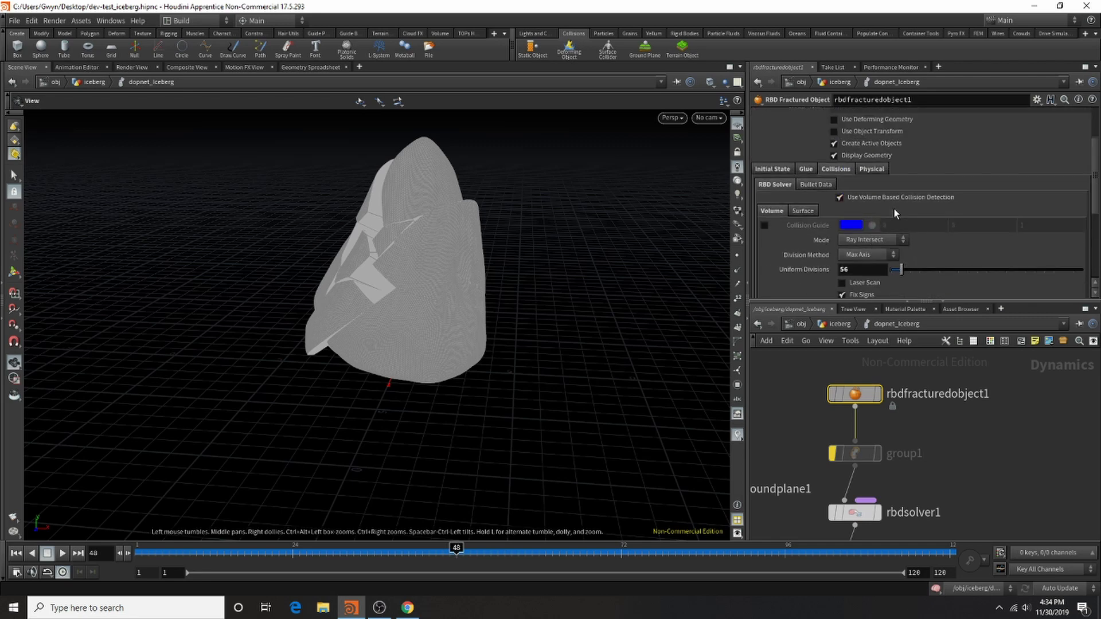
{"action": "left_click", "coordinate": [883, 156]}
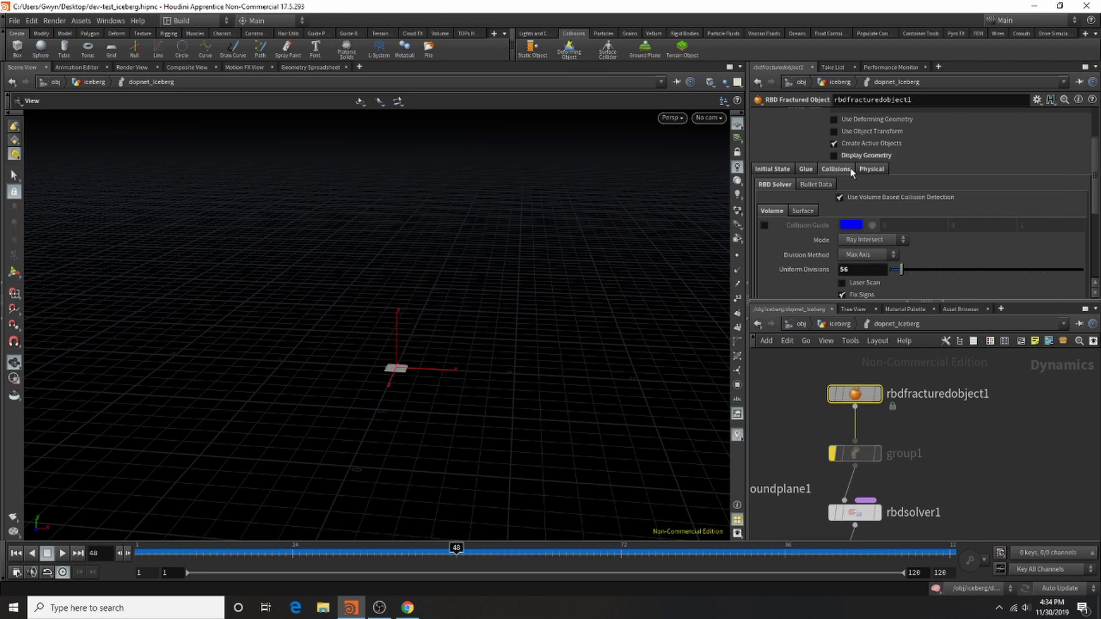
{"action": "left_click", "coordinate": [883, 169]}
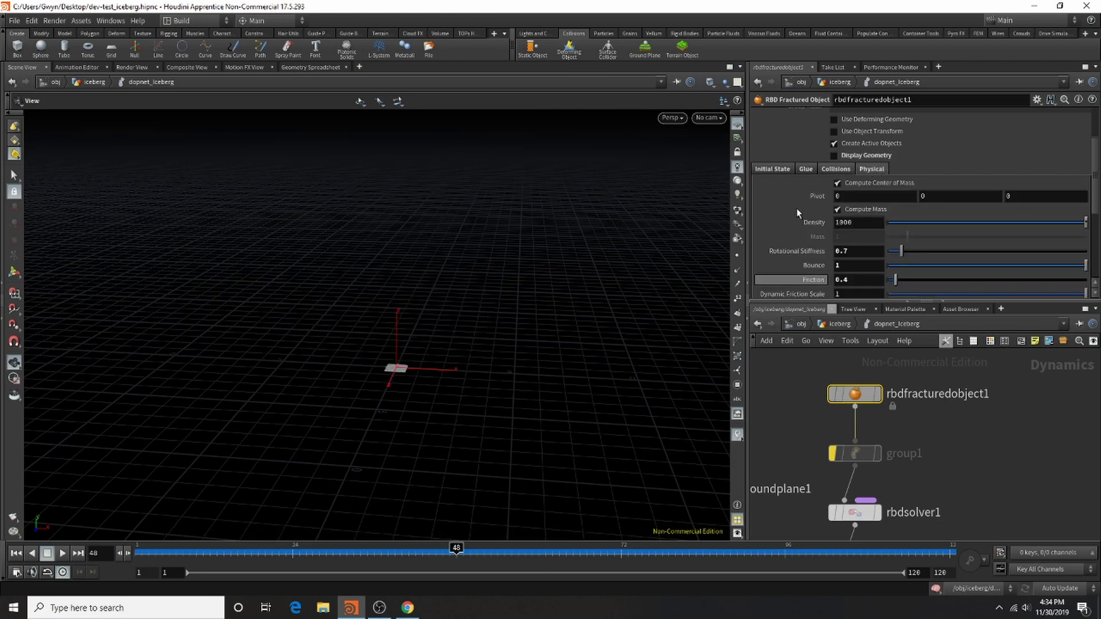
{"action": "scroll", "coordinate": [856, 164], "scroll_direction": "down", "scroll_amount": 3}
{"action": "scroll", "coordinate": [852, 159], "scroll_direction": "up", "scroll_amount": 2}
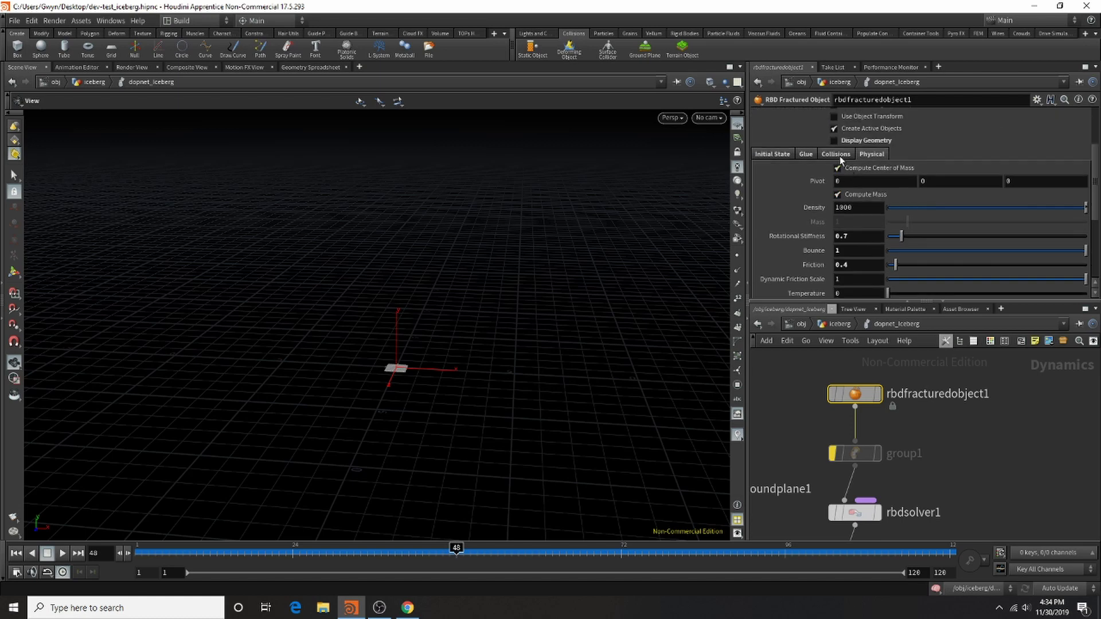
{"action": "left_click", "coordinate": [835, 153]}
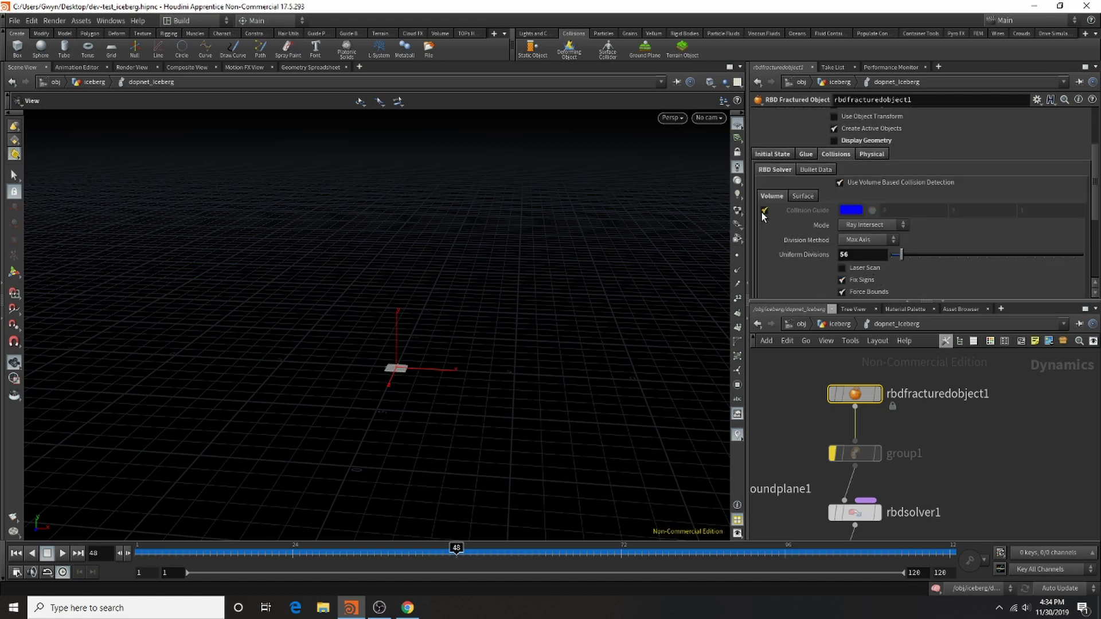
{"action": "left_click", "coordinate": [764, 210]}
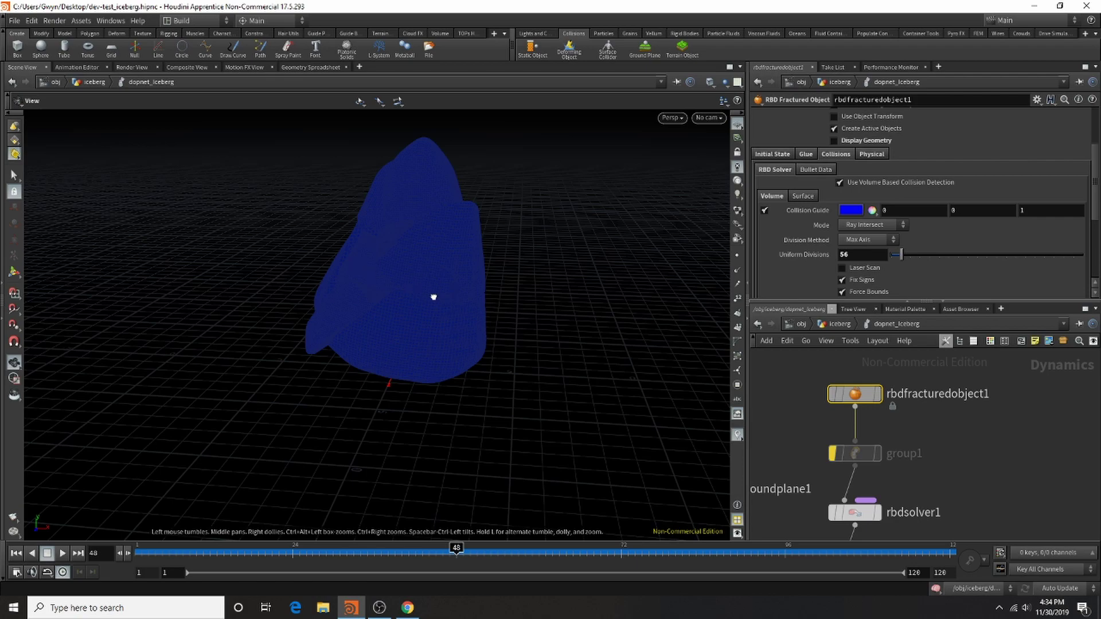
Examine the iceberg's collision guide up close and from several sides.
{"action": "left_click_drag", "start_coordinate": [433, 297], "coordinate": [423, 290]}
{"action": "right_click_drag", "start_coordinate": [298, 287], "coordinate": [534, 211]}
{"action": "left_click_drag", "start_coordinate": [534, 212], "coordinate": [397, 226]}
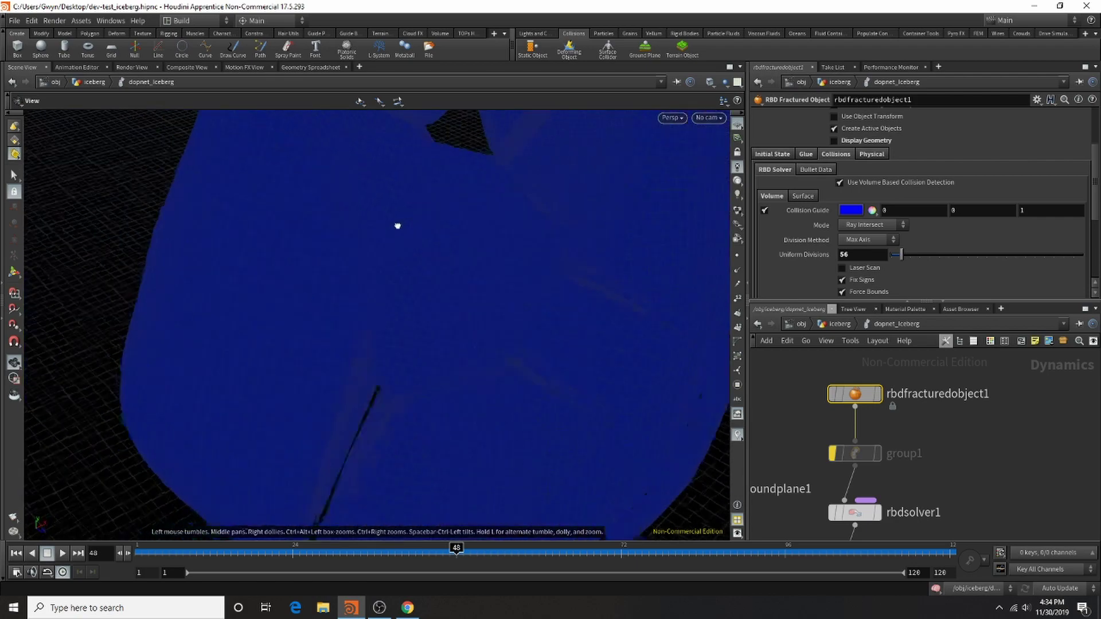
{"action": "right_click_drag", "start_coordinate": [398, 226], "coordinate": [676, 246]}
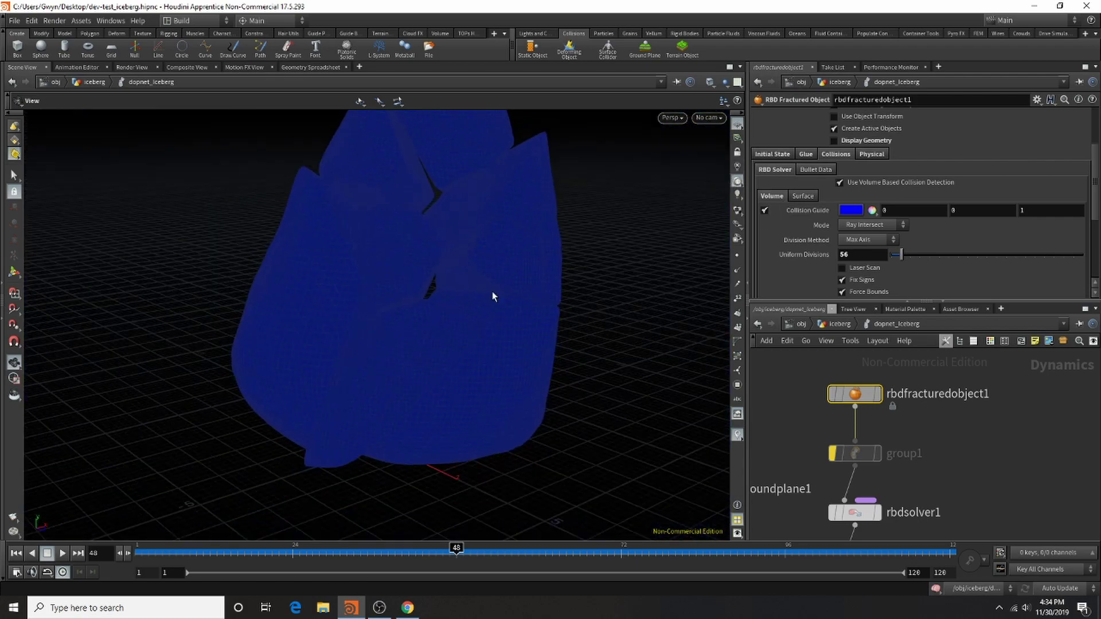
{"action": "mouse_move", "coordinate": [355, 328]}
{"action": "left_mouse_down"}
{"action": "mouse_move", "coordinate": [411, 260]}
{"action": "mouse_move", "coordinate": [312, 287]}
{"action": "left_mouse_up"}
{"action": "right_click_drag", "start_coordinate": [614, 258], "coordinate": [407, 184]}
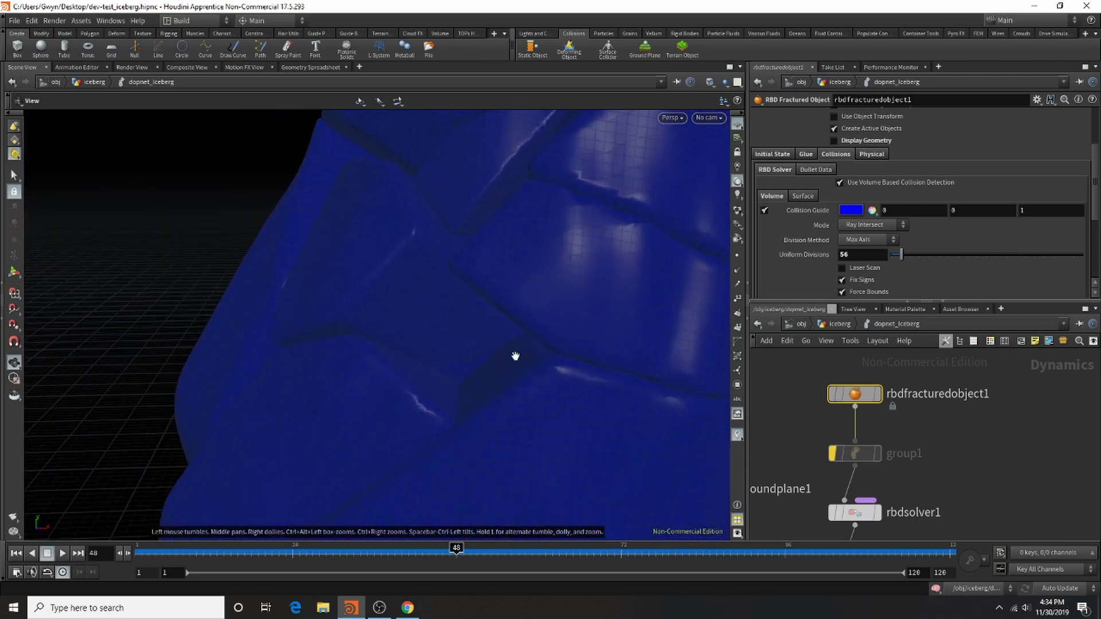
{"action": "left_click_drag", "start_coordinate": [423, 341], "coordinate": [571, 271]}
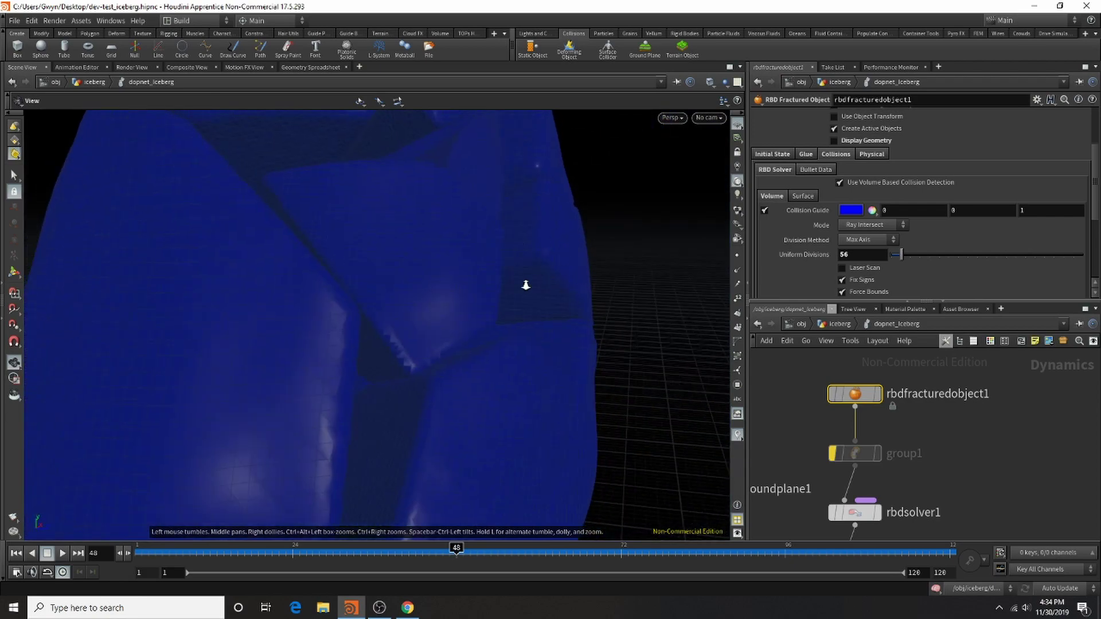
{"action": "scroll", "coordinate": [523, 285], "scroll_direction": "down", "scroll_amount": 5}
{"action": "left_click_drag", "start_coordinate": [533, 231], "coordinate": [193, 434]}
Return the timeline to frame 1 and turn off the fractured object's Collision Guide.
{"action": "left_click_drag", "start_coordinate": [163, 551], "coordinate": [71, 513]}
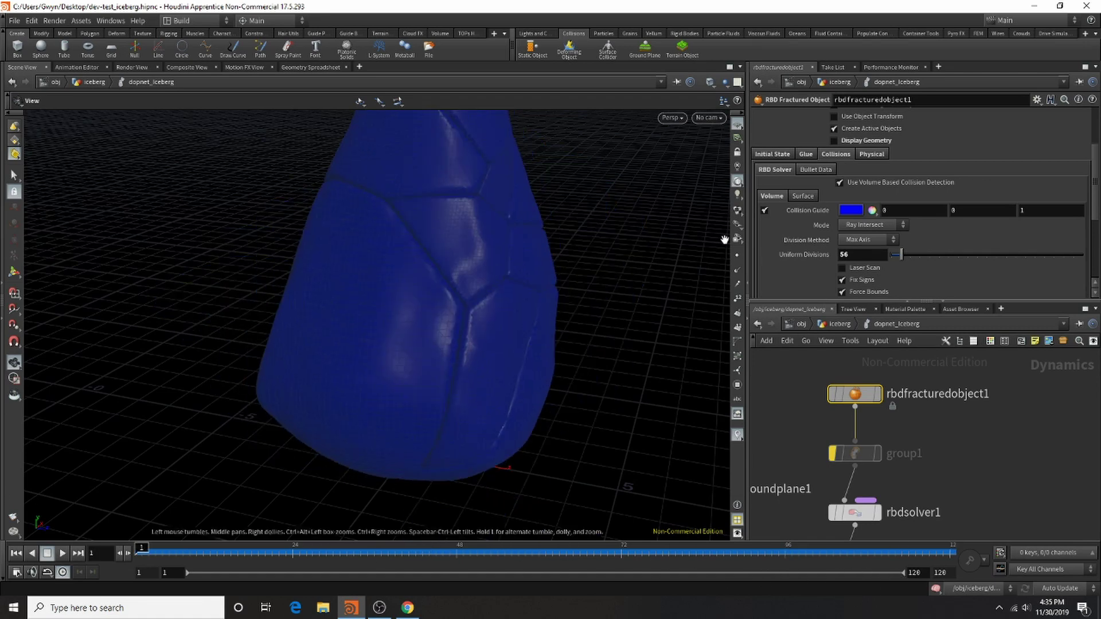
{"action": "scroll", "coordinate": [855, 268], "scroll_direction": "up", "scroll_amount": 1}
{"action": "scroll", "coordinate": [855, 247], "scroll_direction": "down", "scroll_amount": 2}
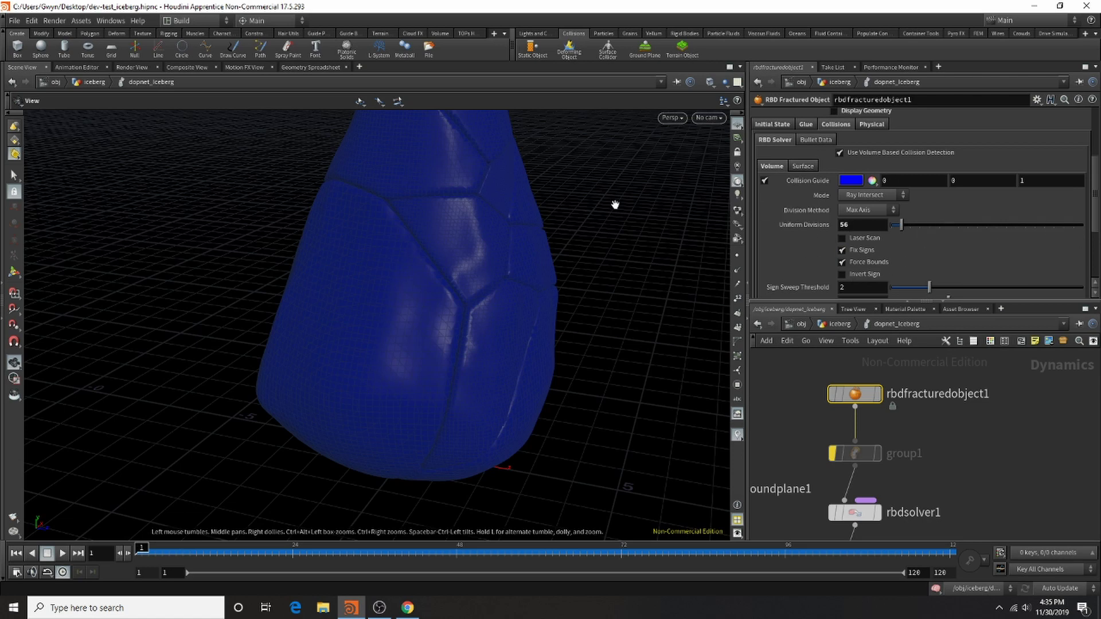
{"action": "left_click", "coordinate": [764, 180]}
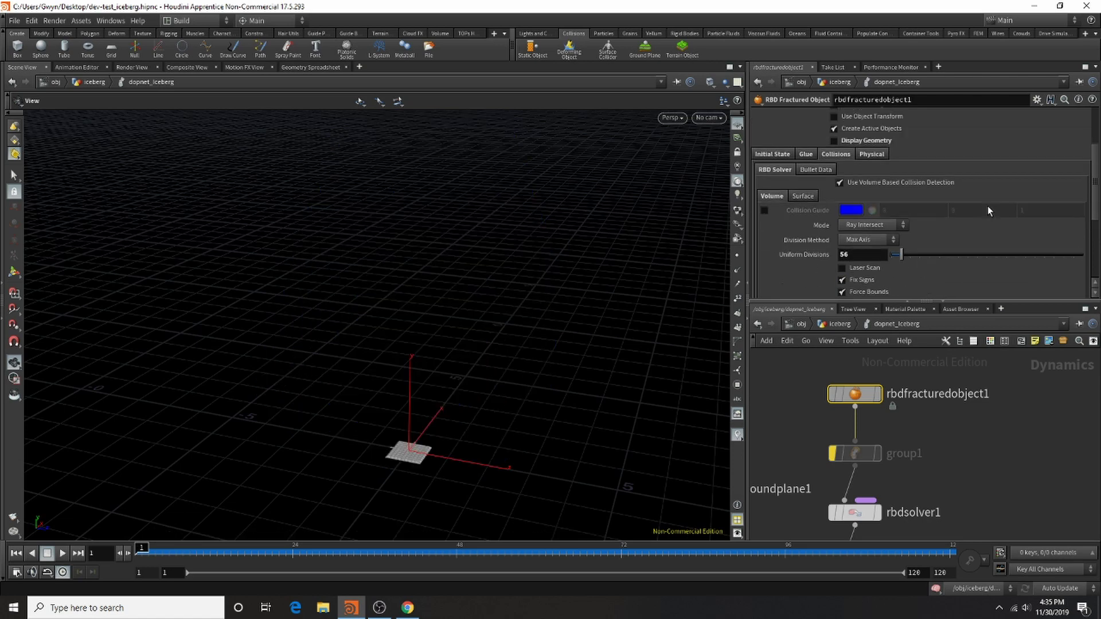
{"action": "scroll", "coordinate": [890, 292], "scroll_direction": "up", "scroll_amount": 2}
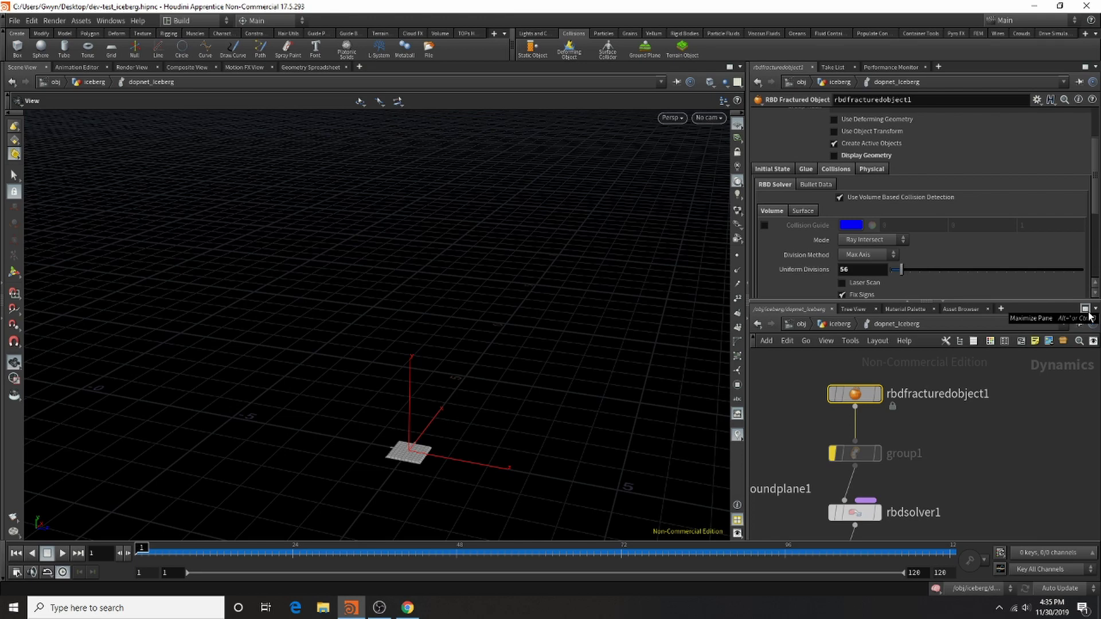
Go up to the iceberg network and enclose the node chain from dopimport1 to Out_For_FLIP in a network box.
{"action": "scroll", "coordinate": [876, 439], "scroll_direction": "down", "scroll_amount": 5}
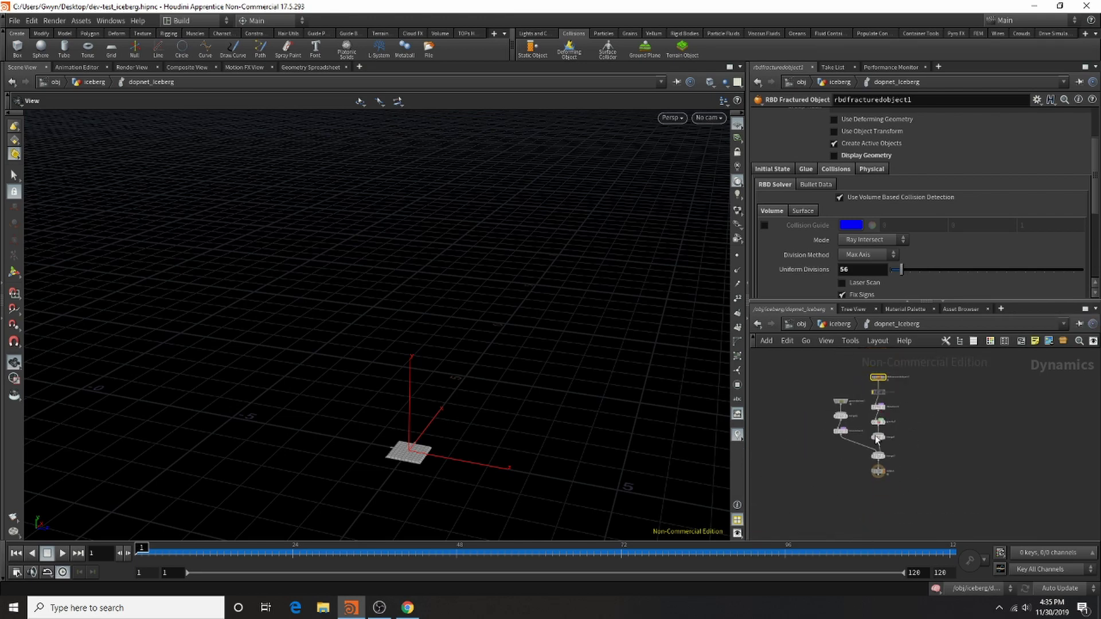
{"action": "left_click", "coordinate": [840, 324]}
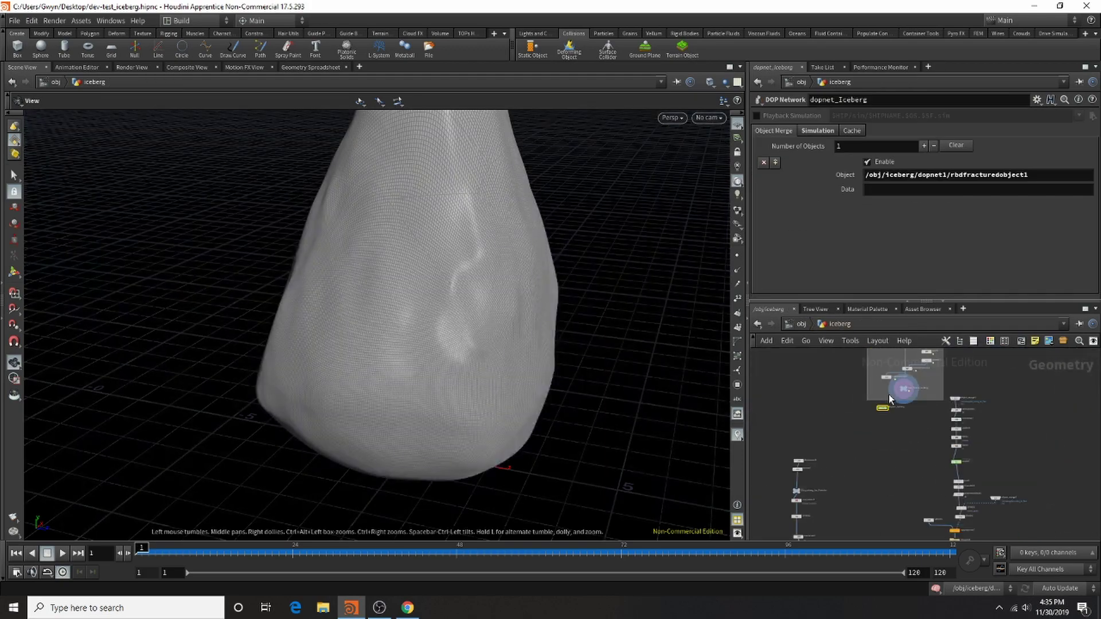
{"action": "scroll", "coordinate": [889, 397], "scroll_direction": "down", "scroll_amount": 3}
{"action": "scroll", "coordinate": [851, 480], "scroll_direction": "up", "scroll_amount": 6}
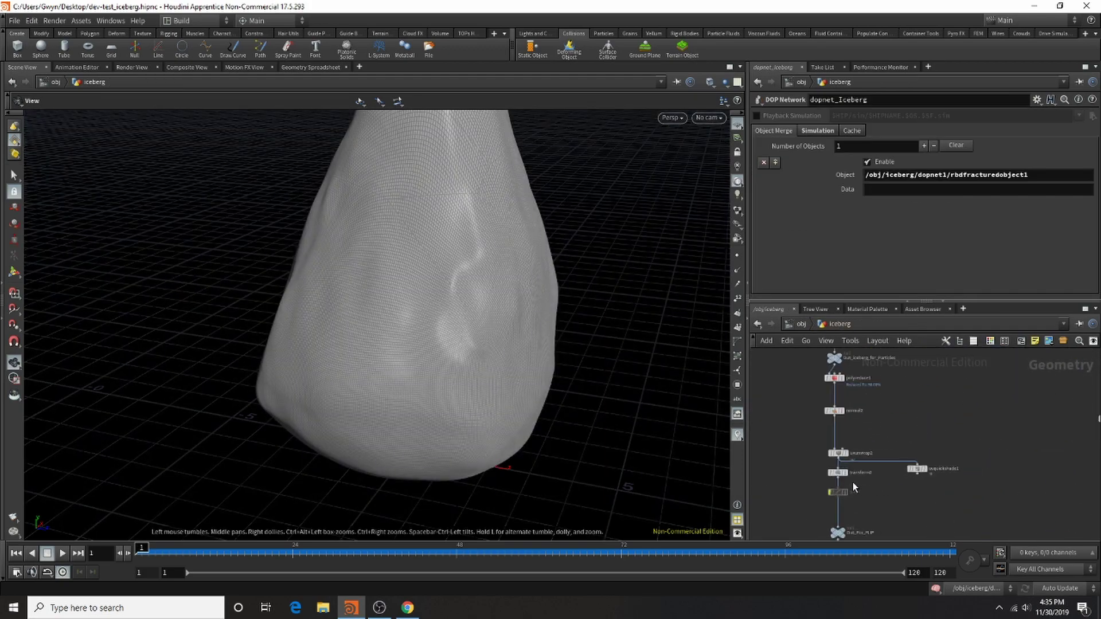
{"action": "scroll", "coordinate": [840, 477], "scroll_direction": "down", "scroll_amount": 3}
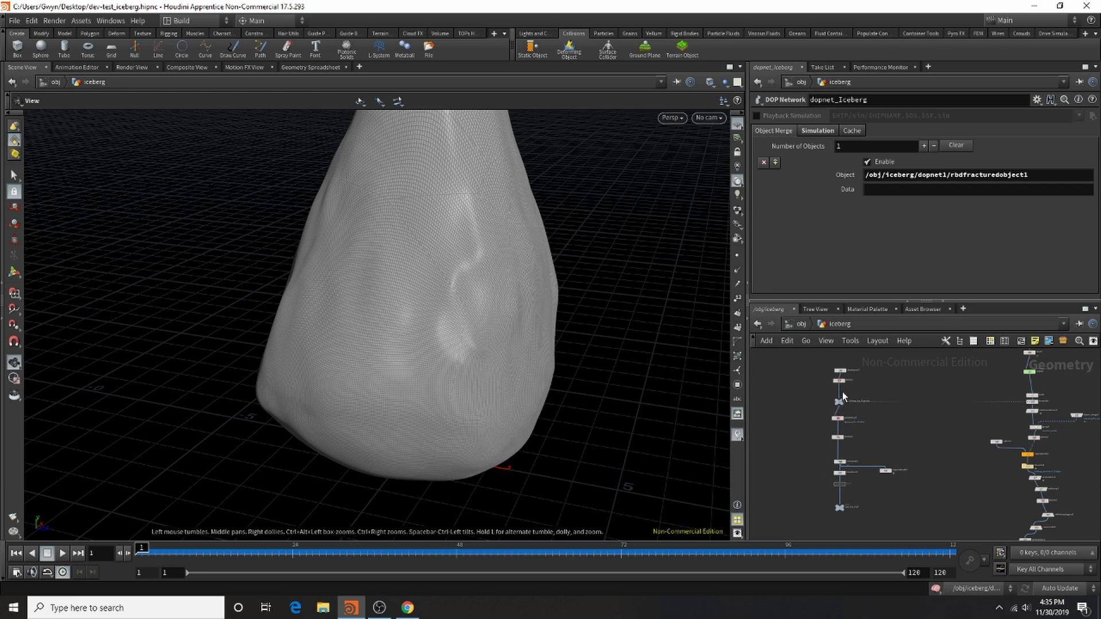
{"action": "left_click", "coordinate": [886, 470]}
{"action": "scroll", "coordinate": [889, 461], "scroll_direction": "down", "scroll_amount": 2}
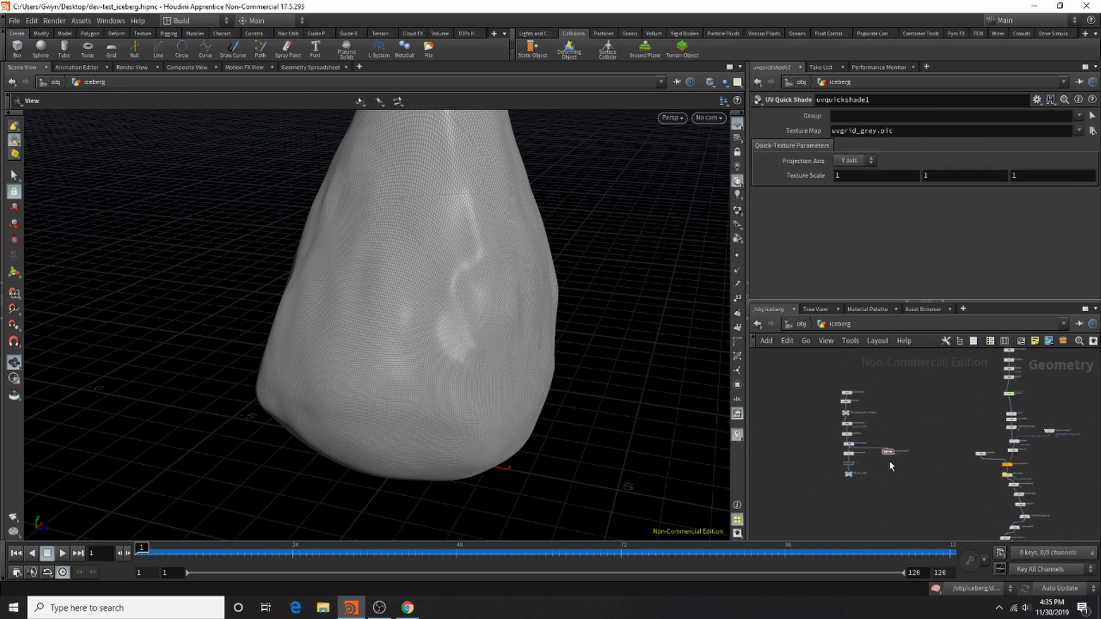
{"action": "left_click", "coordinate": [1018, 342]}
{"action": "left_click_drag", "start_coordinate": [928, 414], "coordinate": [828, 408]}
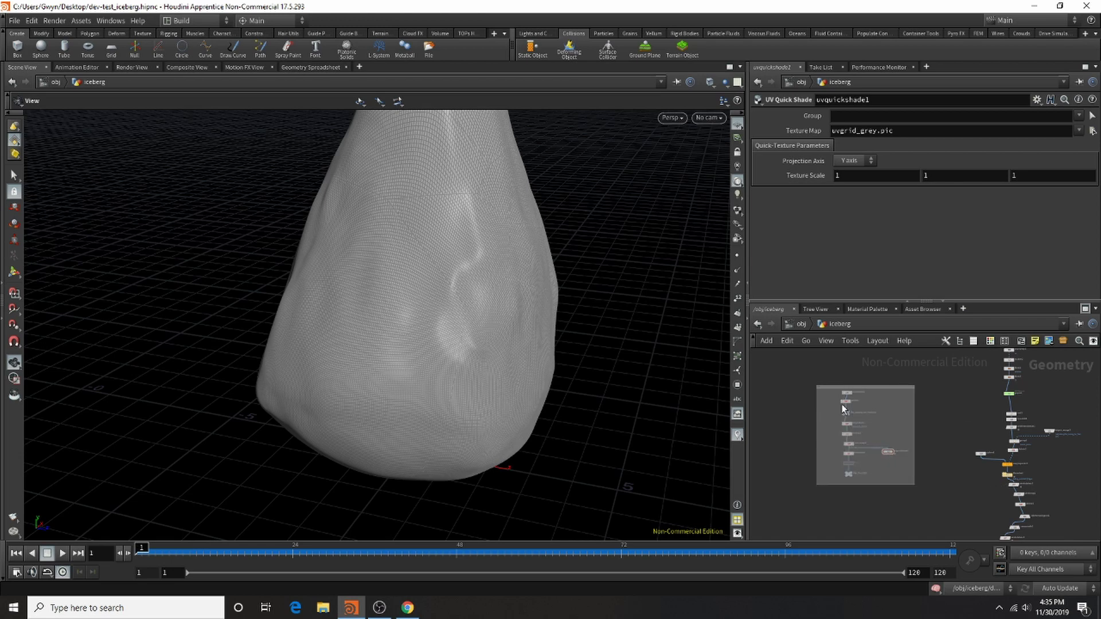
Title the network box "Out Iceberg for FLIP".
{"action": "scroll", "coordinate": [841, 404], "scroll_direction": "up", "scroll_amount": 5}
{"action": "scroll", "coordinate": [913, 422], "scroll_direction": "down", "scroll_amount": 3}
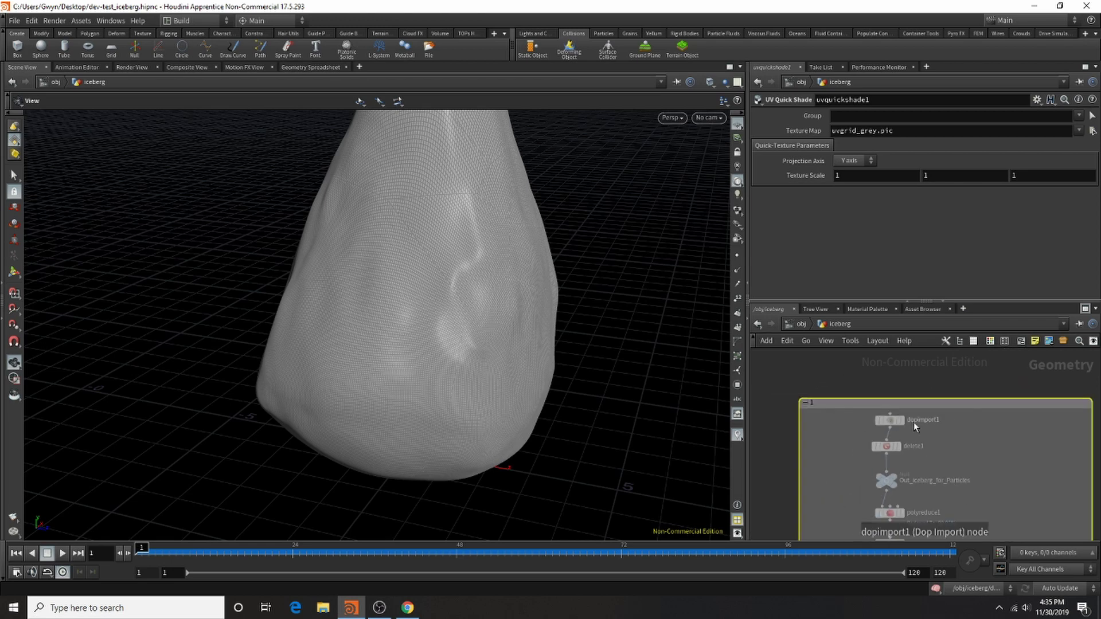
{"action": "double_click", "coordinate": [919, 405]}
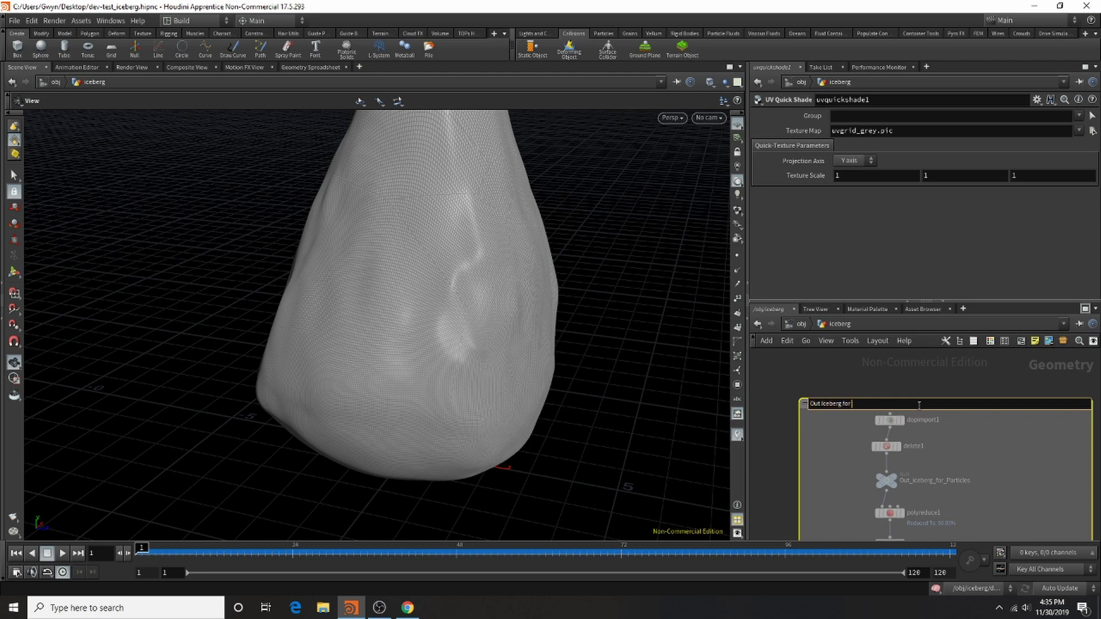
{"action": "left_click", "coordinate": [992, 369]}
{"action": "scroll", "coordinate": [808, 428], "scroll_direction": "down", "scroll_amount": 4}
{"action": "scroll", "coordinate": [826, 413], "scroll_direction": "up", "scroll_amount": 3}
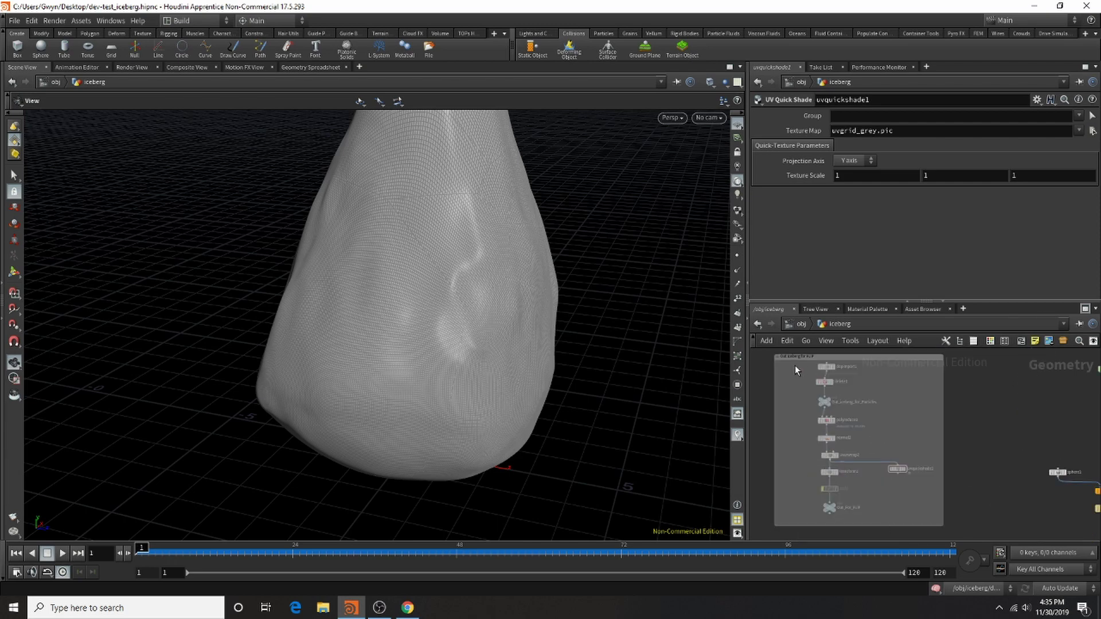
{"action": "left_click_drag", "start_coordinate": [792, 368], "coordinate": [937, 500]}
{"action": "mouse_move", "coordinate": [827, 370]}
{"action": "left_mouse_down"}
{"action": "mouse_move", "coordinate": [971, 380]}
{"action": "mouse_move", "coordinate": [826, 374]}
{"action": "left_mouse_up"}
{"action": "left_click", "coordinate": [961, 415]}
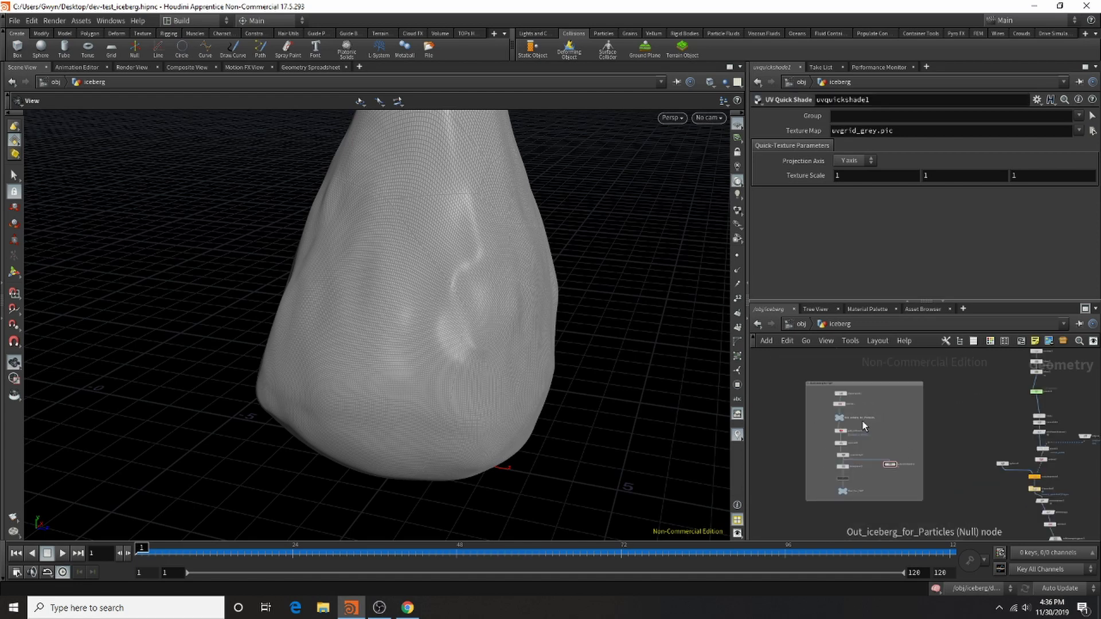
Select and display the dopimport1 node, and reposition the dopnet_Iceberg node above the new network box.
{"action": "scroll", "coordinate": [829, 391], "scroll_direction": "up", "scroll_amount": 5}
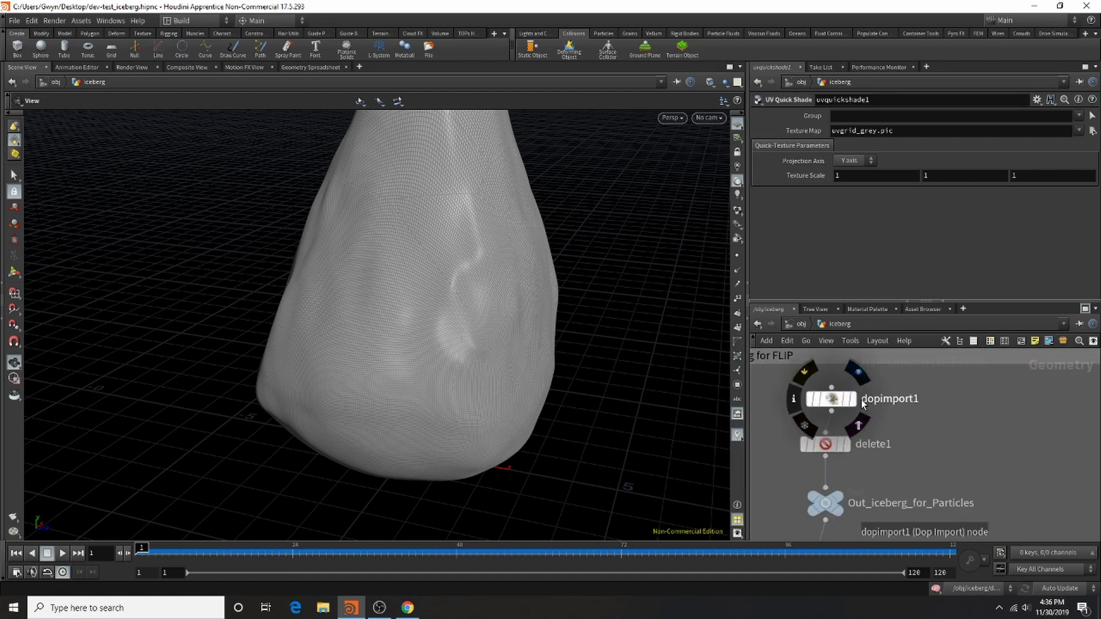
{"action": "left_click", "coordinate": [853, 400]}
{"action": "left_click", "coordinate": [848, 405]}
{"action": "scroll", "coordinate": [862, 453], "scroll_direction": "down", "scroll_amount": 5}
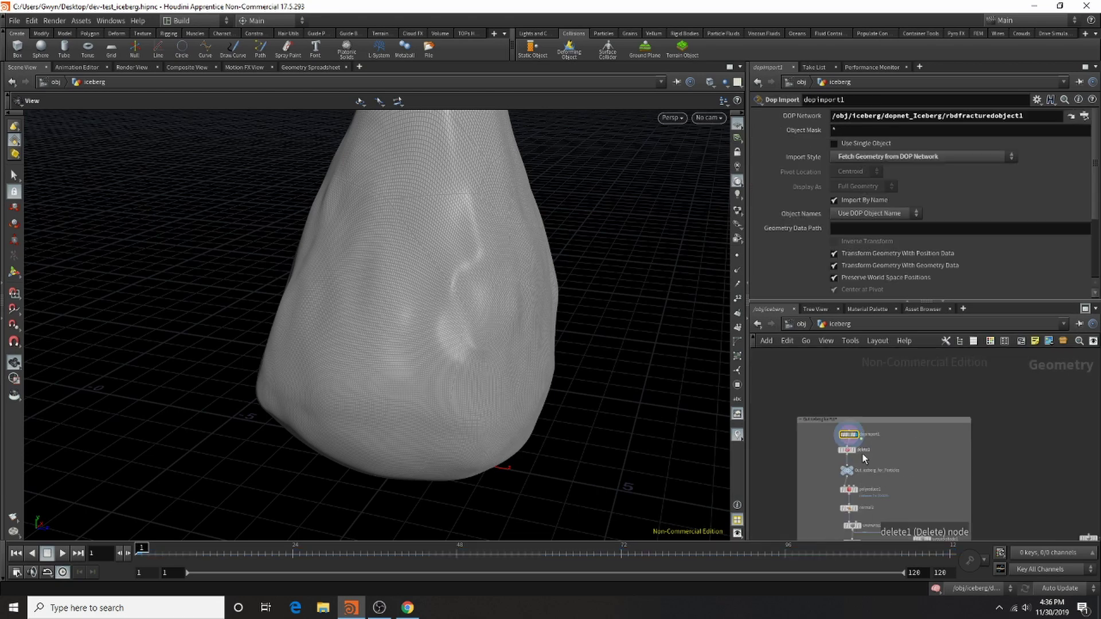
{"action": "left_click_drag", "start_coordinate": [945, 393], "coordinate": [925, 426]}
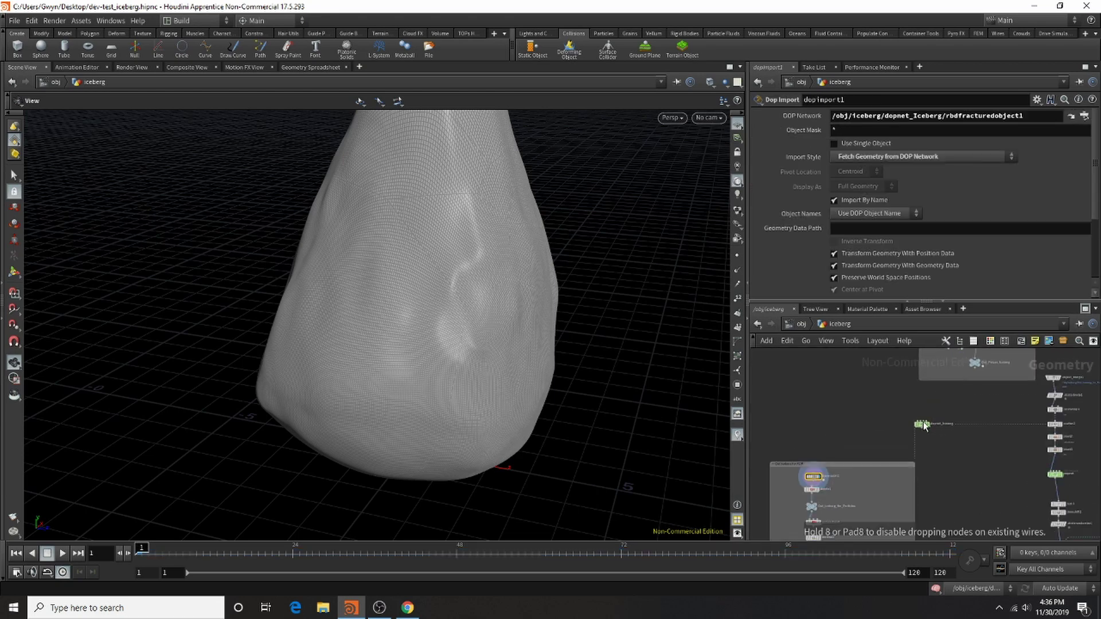
{"action": "key", "text": "f"}
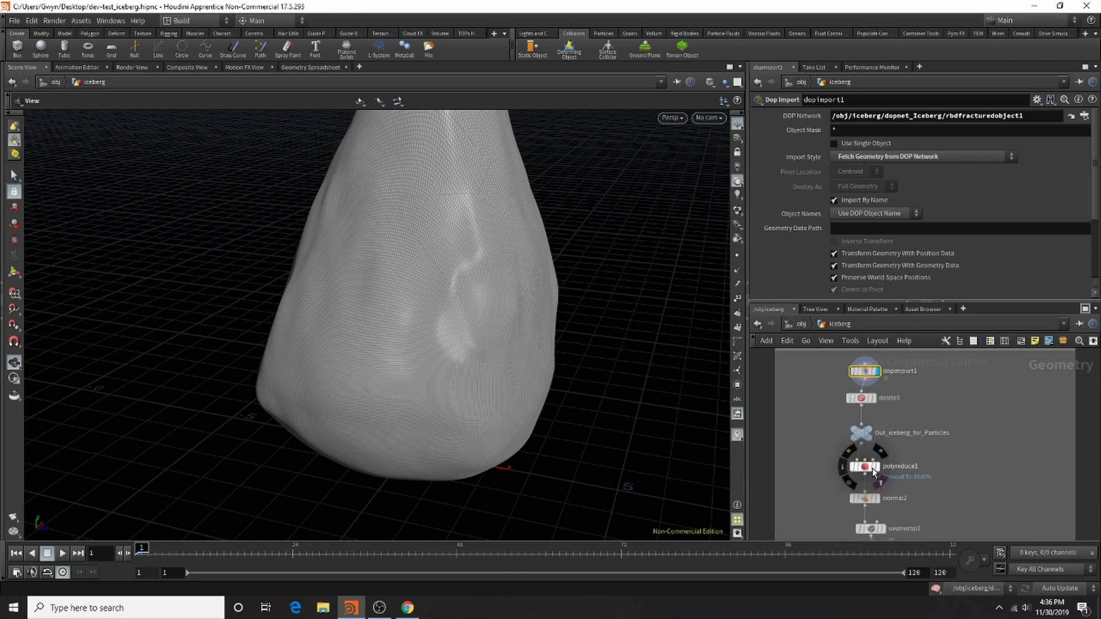
Check the delete1 node's group setting and display the chain's results from delete1 through Out_iceberg_for_Particles to normal2.
{"action": "left_click", "coordinate": [843, 401]}
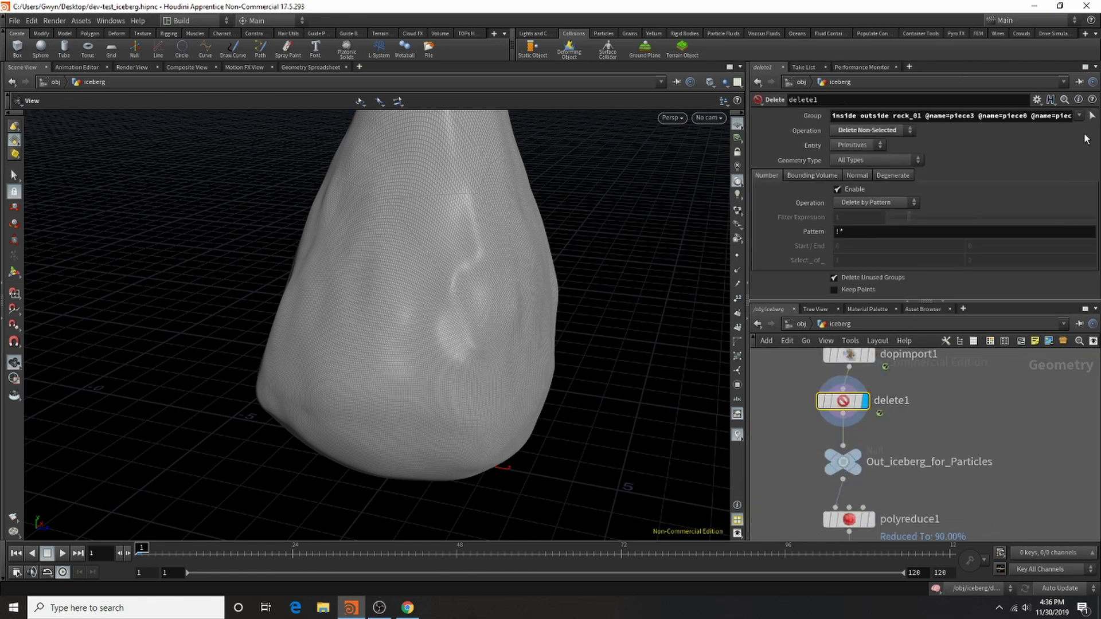
{"action": "left_click", "coordinate": [1079, 115]}
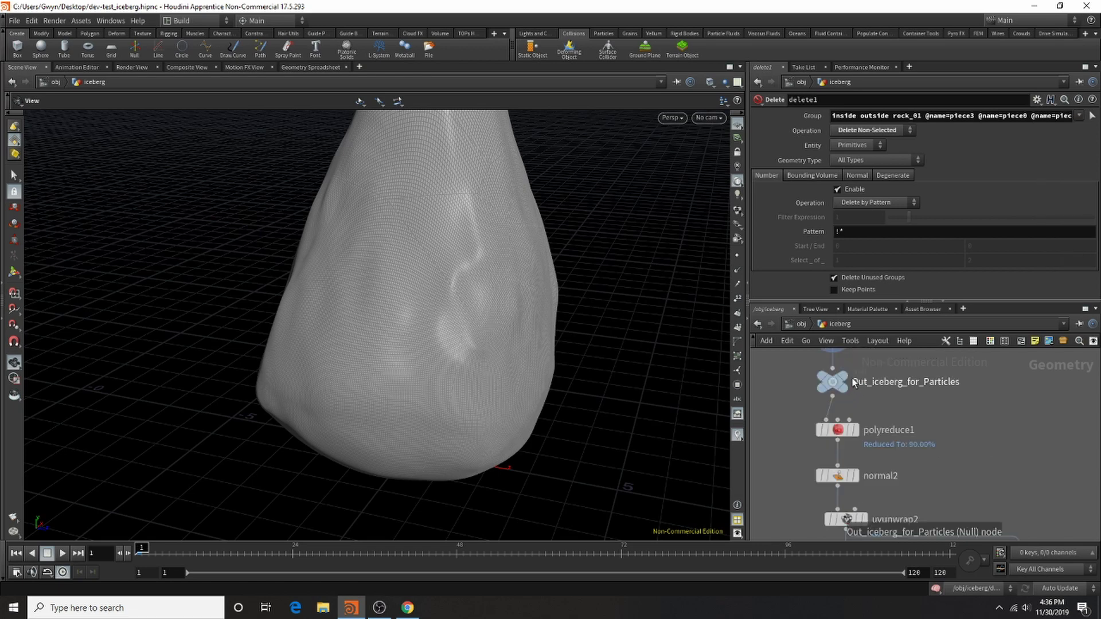
{"action": "mouse_move", "coordinate": [850, 383]}
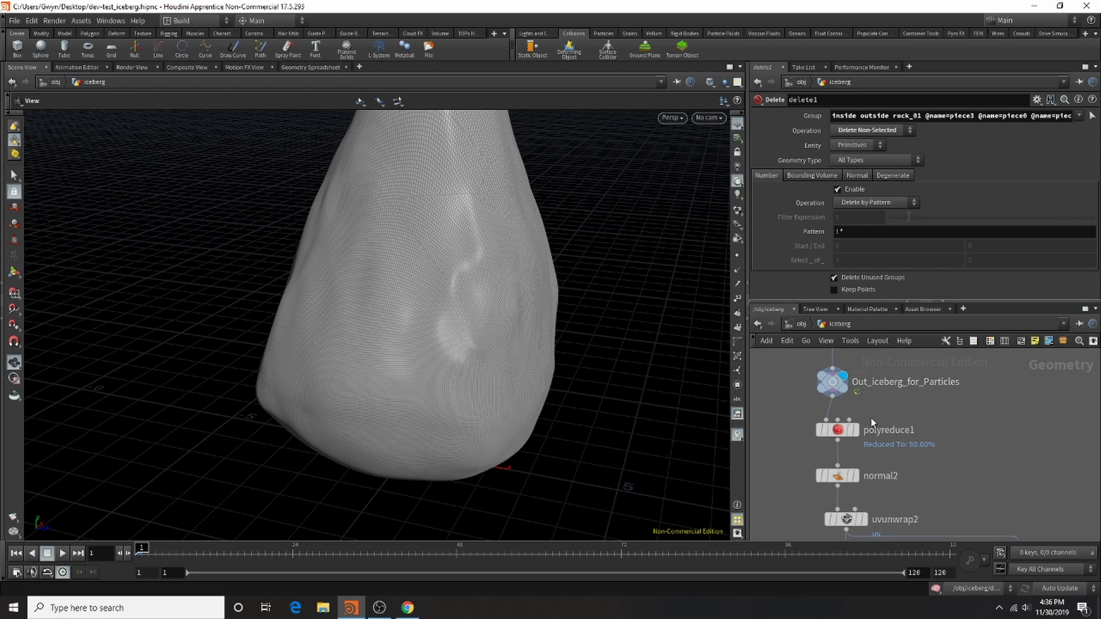
{"action": "mouse_move", "coordinate": [872, 418]}
{"action": "left_click", "coordinate": [857, 476]}
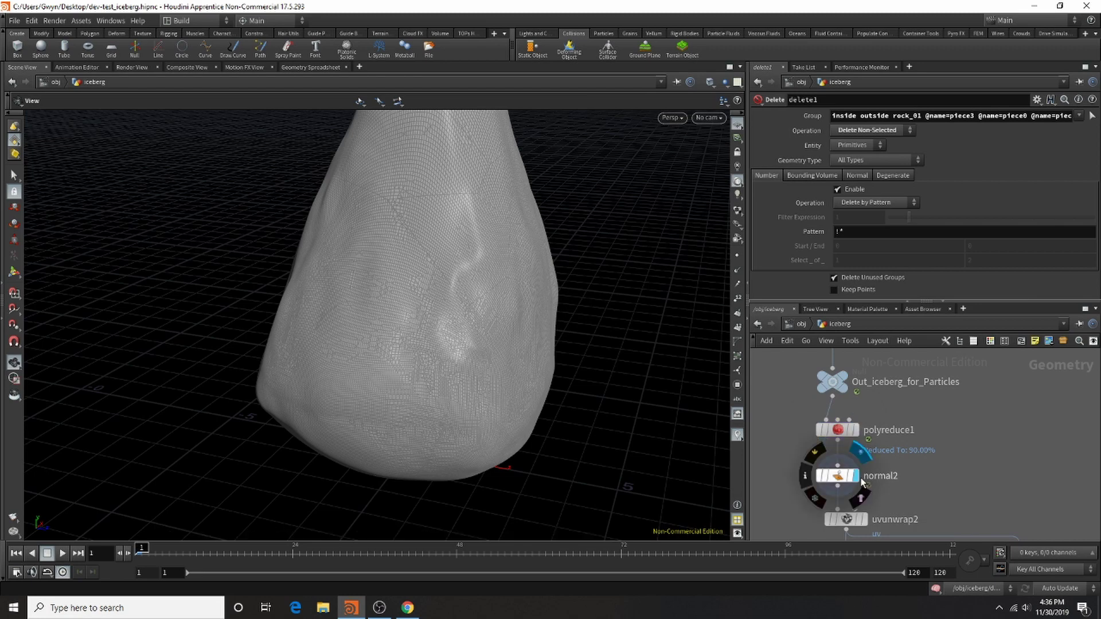
{"action": "scroll", "coordinate": [921, 438], "scroll_direction": "down", "scroll_amount": 6}
{"action": "scroll", "coordinate": [918, 506], "scroll_direction": "up", "scroll_amount": 5}
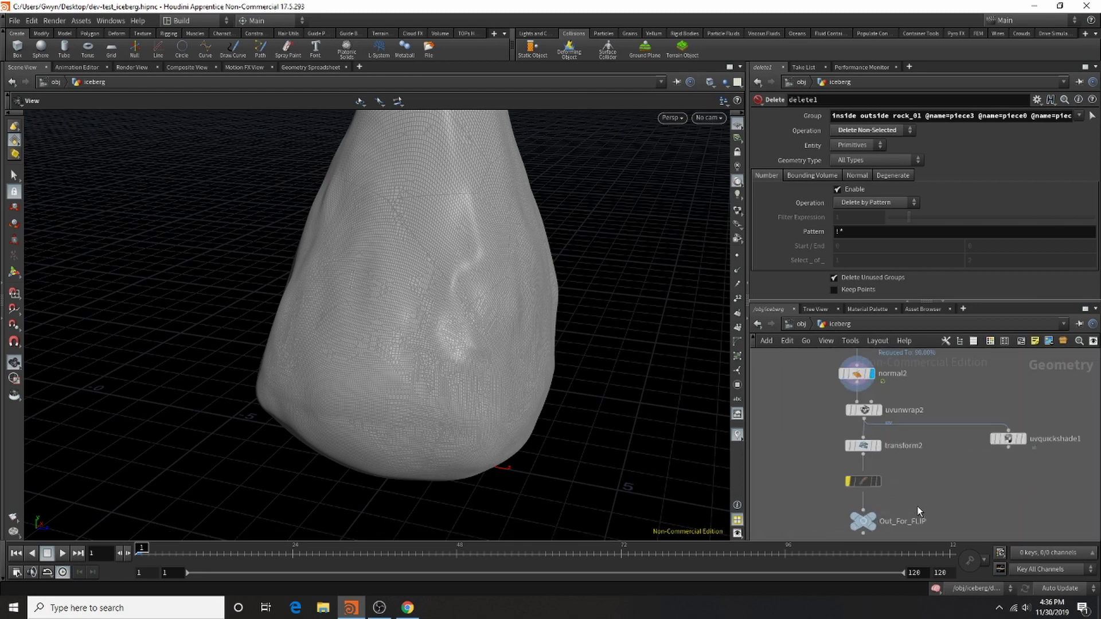
Select uvunwrap2 to review its settings, then display uvquickshade1 at frame 49.
{"action": "left_click", "coordinate": [879, 410]}
{"action": "left_click", "coordinate": [865, 410]}
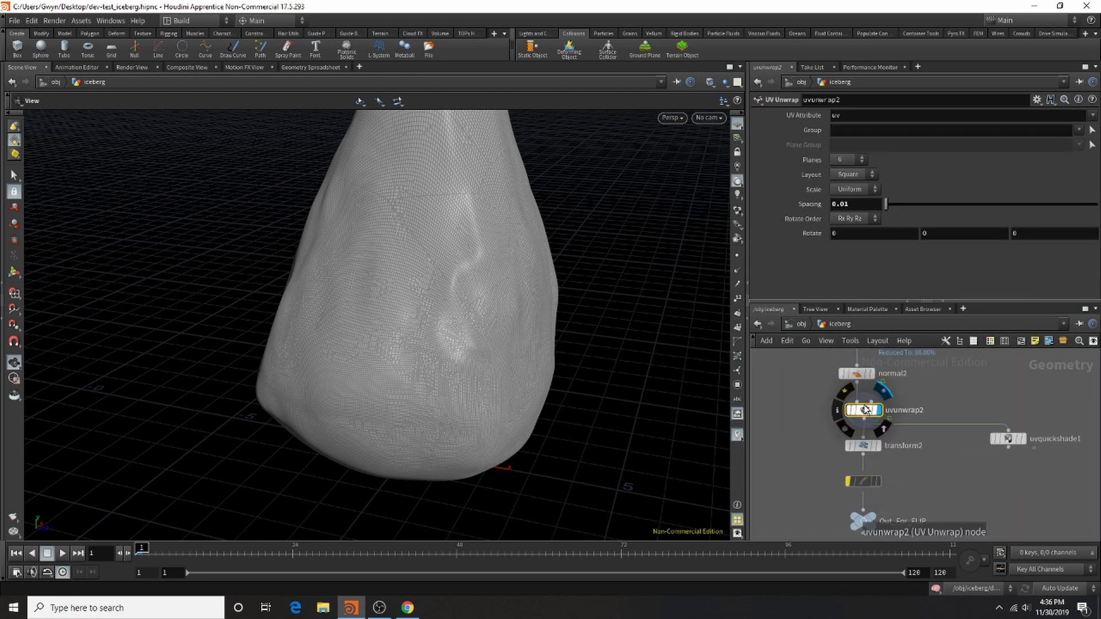
{"action": "left_click", "coordinate": [1022, 438]}
{"action": "left_click", "coordinate": [467, 551]}
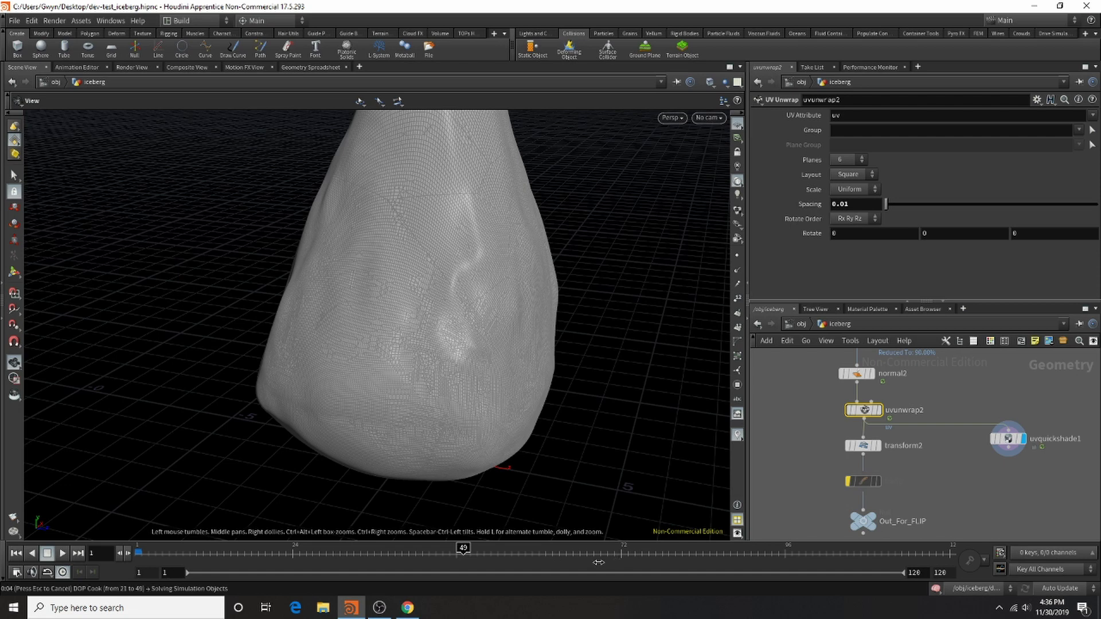
Advance the iceberg animation to frame 69 and turn off the display of materials on objects in the viewport.
{"action": "left_click", "coordinate": [599, 554]}
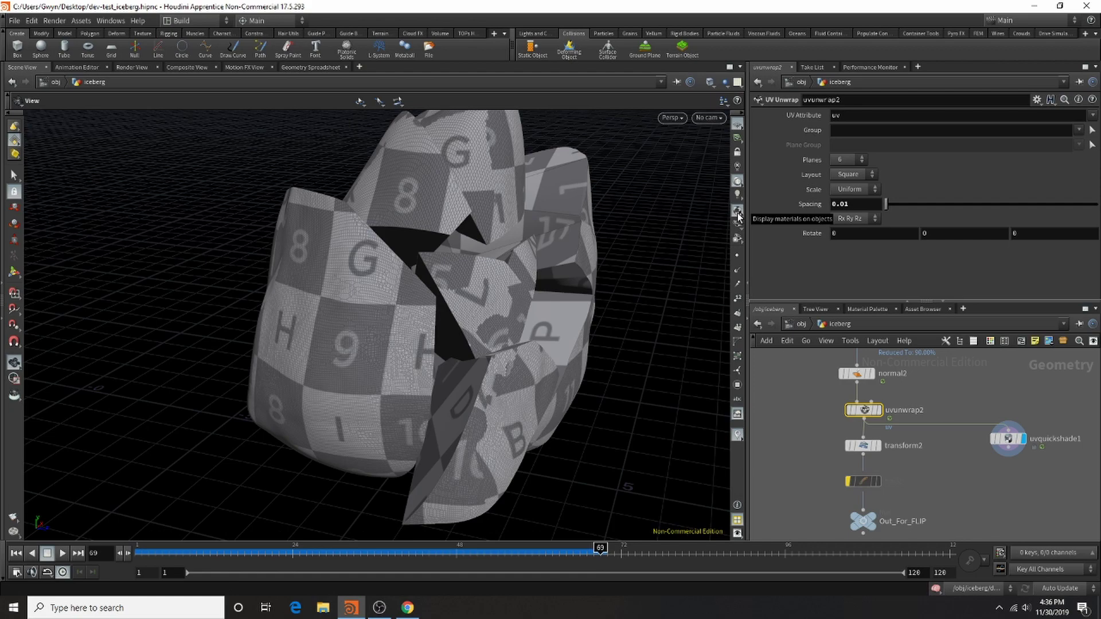
{"action": "left_click", "coordinate": [738, 213]}
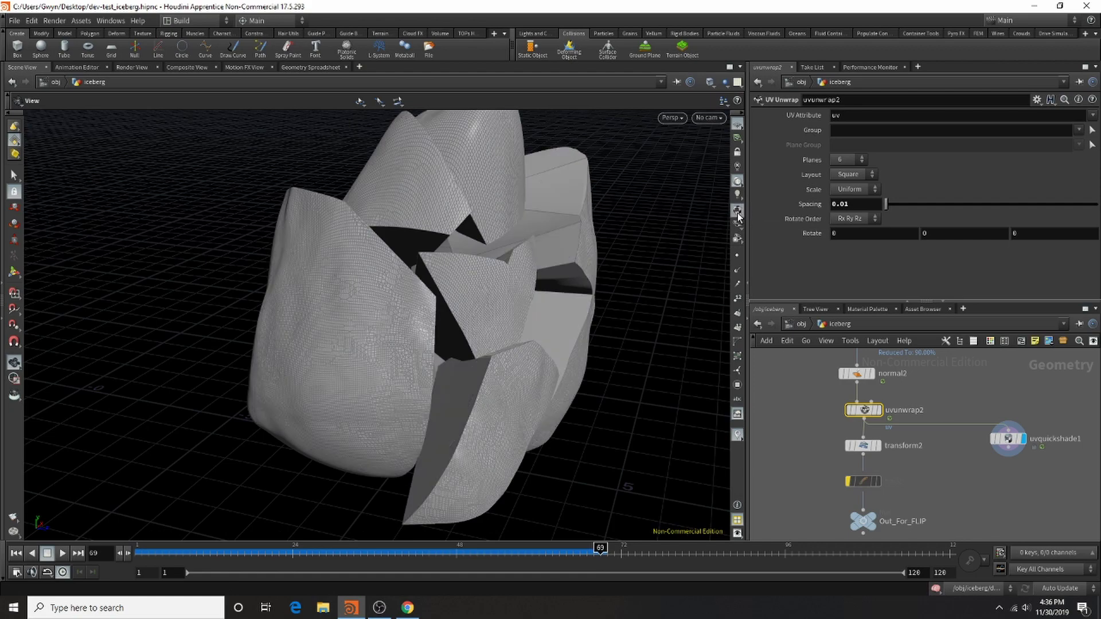
Display the transform2 node's result, frame it in the viewport, and inspect the scaled fractured iceberg.
{"action": "scroll", "coordinate": [1049, 533], "scroll_direction": "up", "scroll_amount": 2}
{"action": "left_click", "coordinate": [845, 434]}
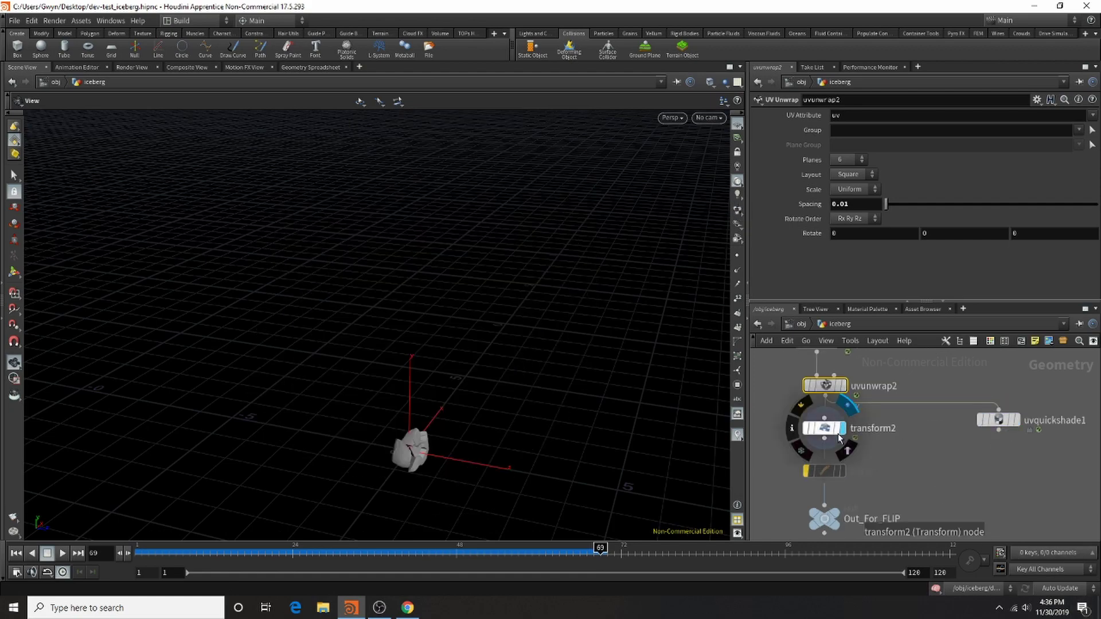
{"action": "key", "text": "g"}
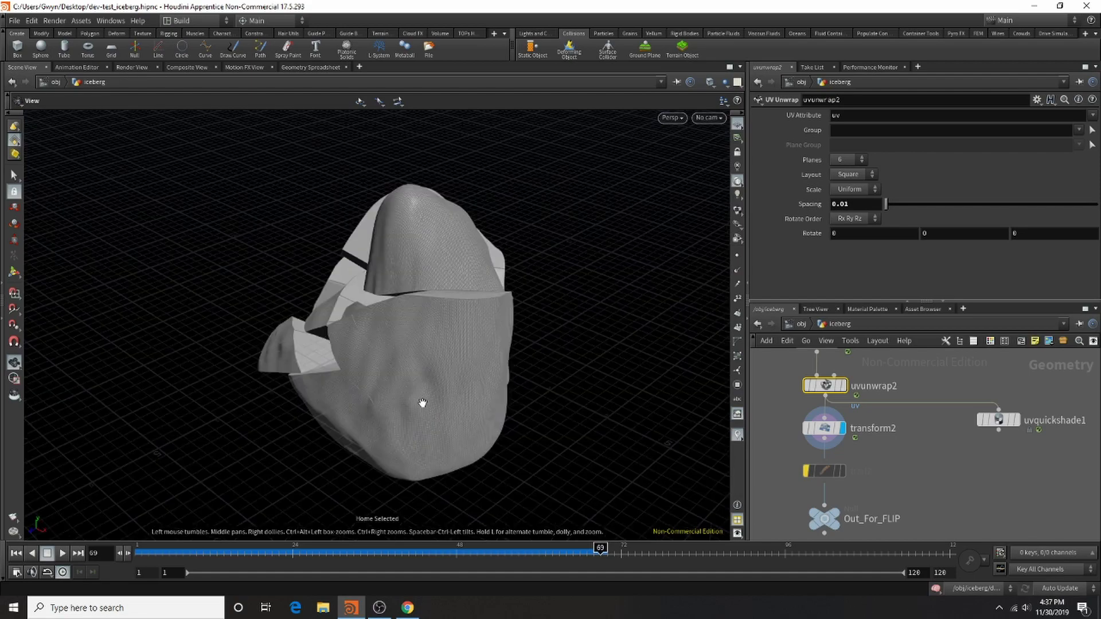
{"action": "left_click_drag", "start_coordinate": [298, 359], "coordinate": [351, 356]}
{"action": "scroll", "coordinate": [372, 320], "scroll_direction": "up", "scroll_amount": 2}
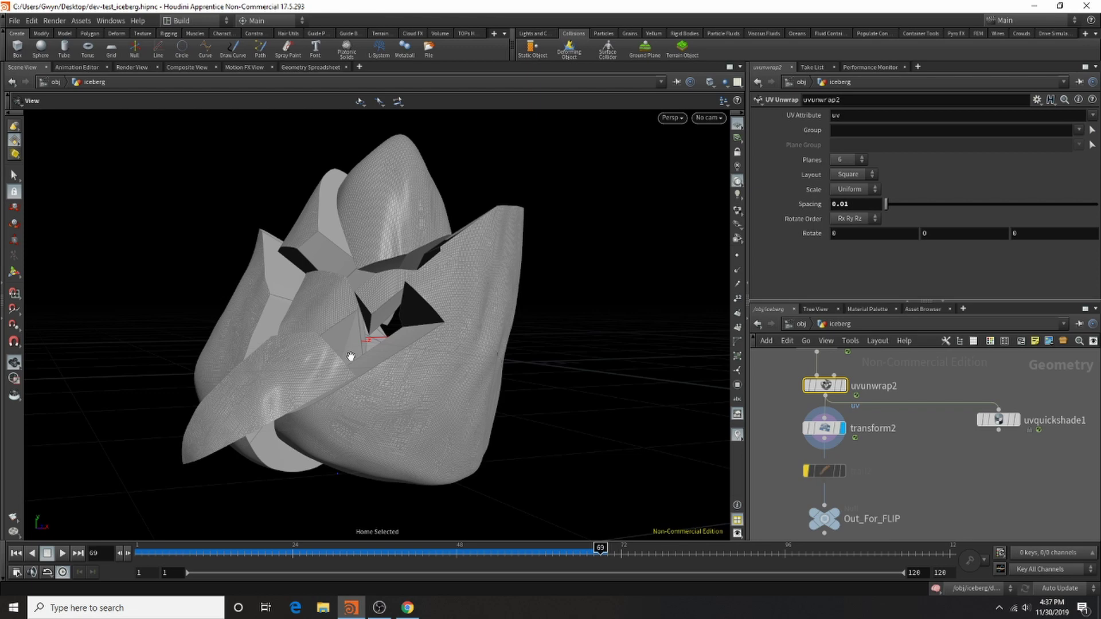
{"action": "scroll", "coordinate": [670, 440], "scroll_direction": "up", "scroll_amount": 1}
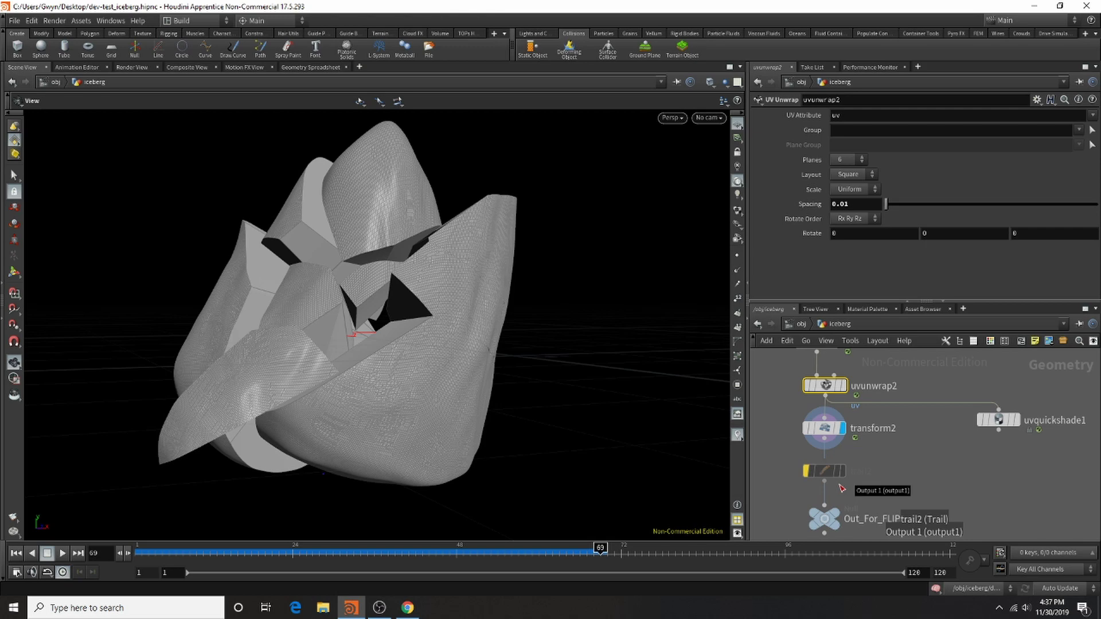
Review the settings of transform2 and trail2, temporarily enabling the bypassed trail2 node.
{"action": "left_click", "coordinate": [826, 471]}
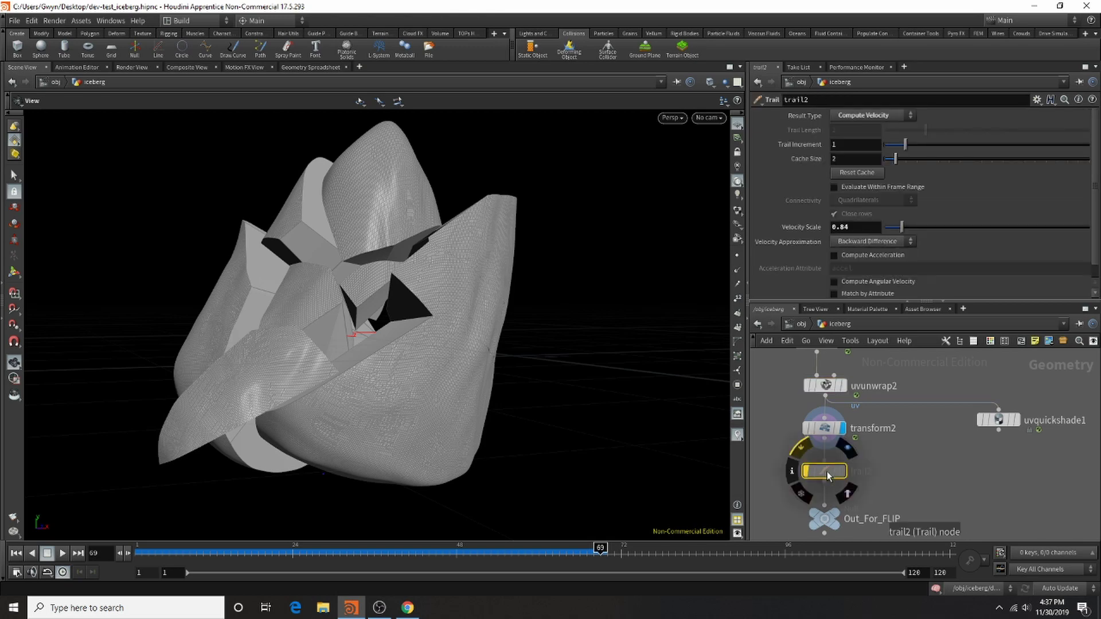
{"action": "left_click", "coordinate": [824, 430]}
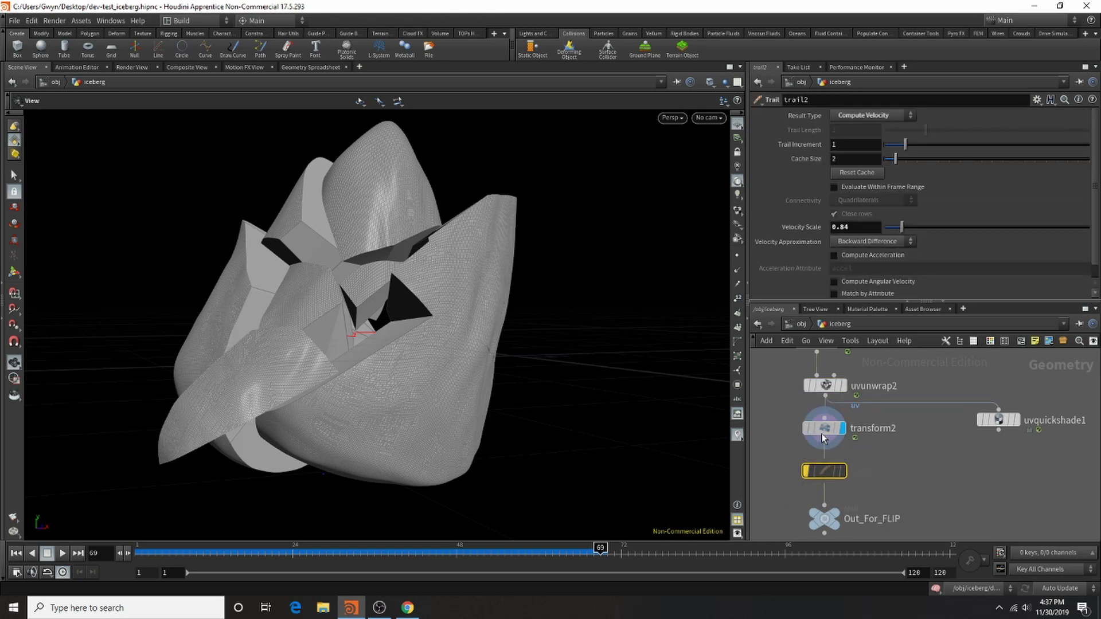
{"action": "scroll", "coordinate": [852, 231], "scroll_direction": "down", "scroll_amount": 1}
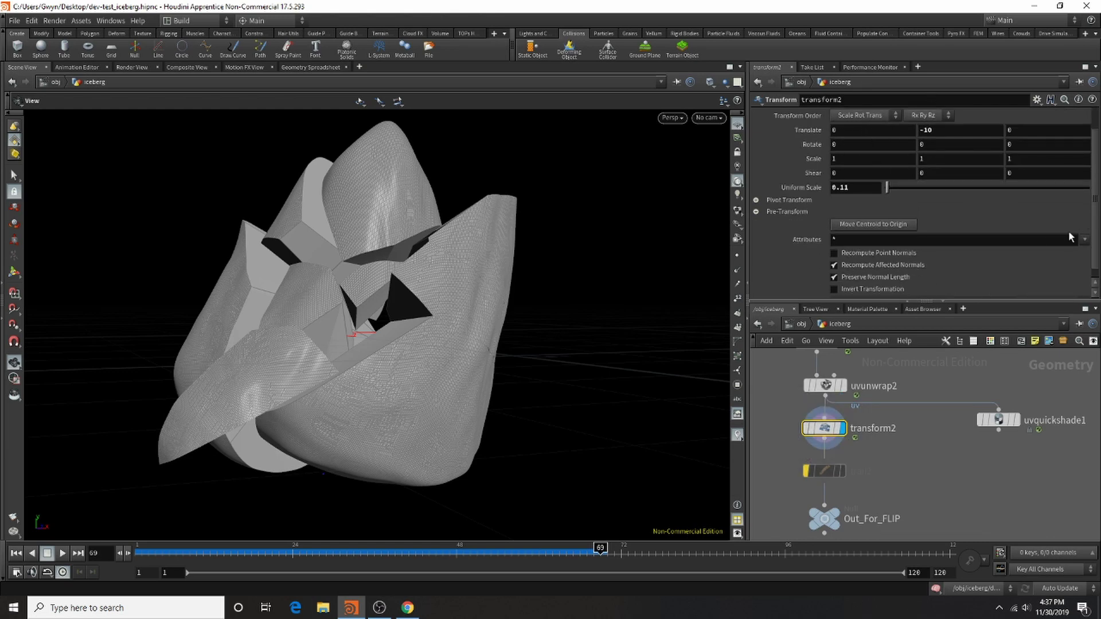
{"action": "left_click", "coordinate": [824, 471]}
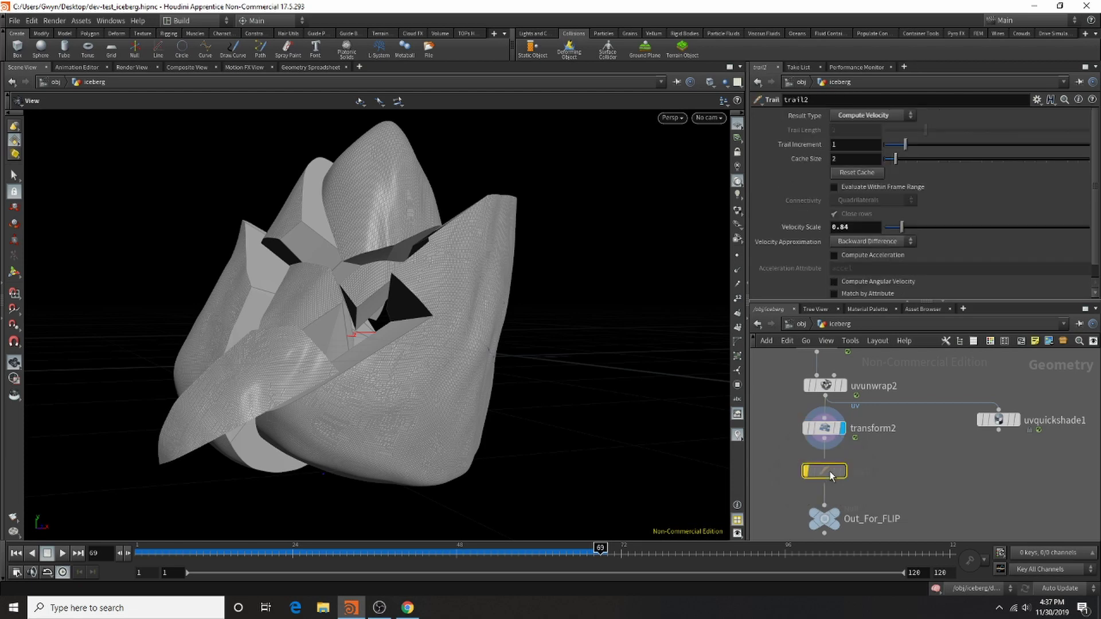
{"action": "mouse_move", "coordinate": [811, 475]}
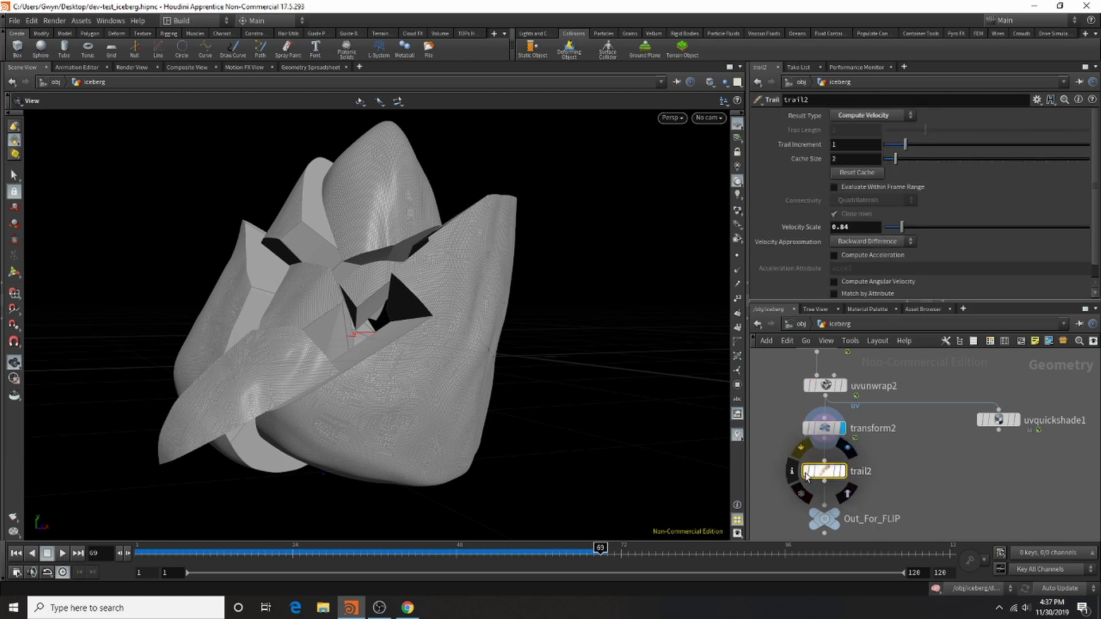
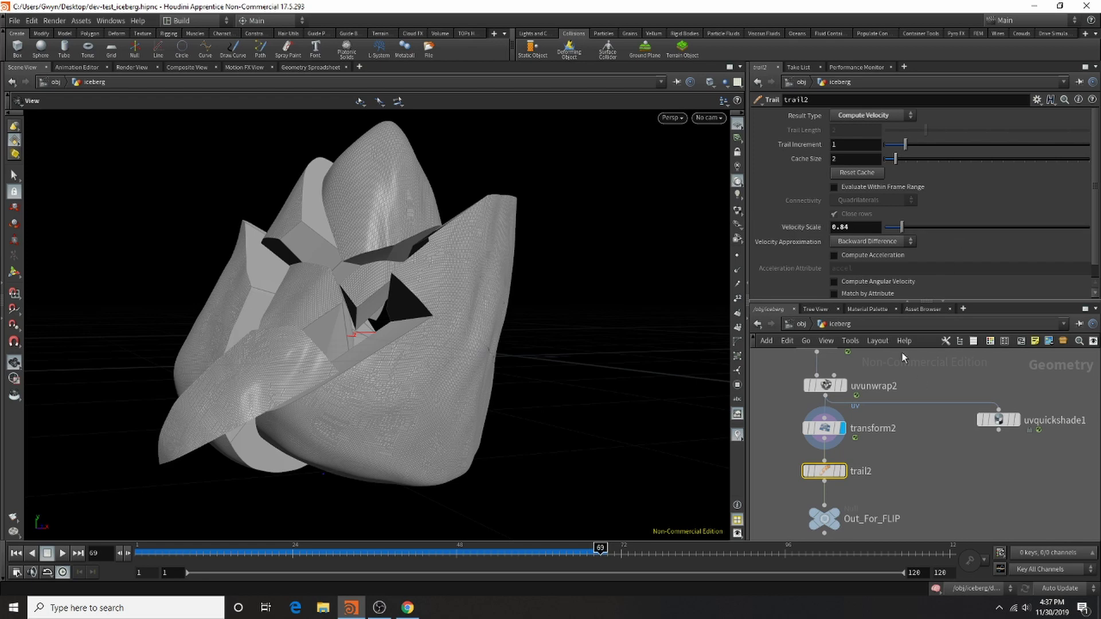
{"action": "mouse_move", "coordinate": [892, 298]}
{"action": "mouse_move", "coordinate": [824, 430]}
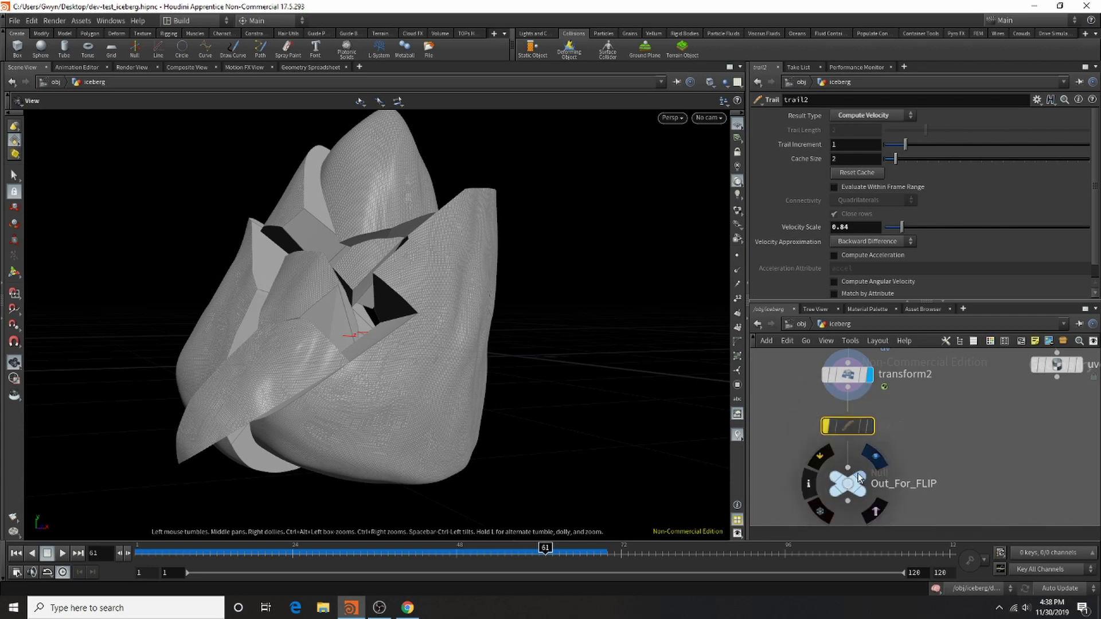
Display the Out_For_FLIP node, and show the iceberg object in the full scene at frame 1.
{"action": "scroll", "coordinate": [899, 414], "scroll_direction": "down", "scroll_amount": 6}
{"action": "scroll", "coordinate": [899, 414], "scroll_direction": "up", "scroll_amount": 6}
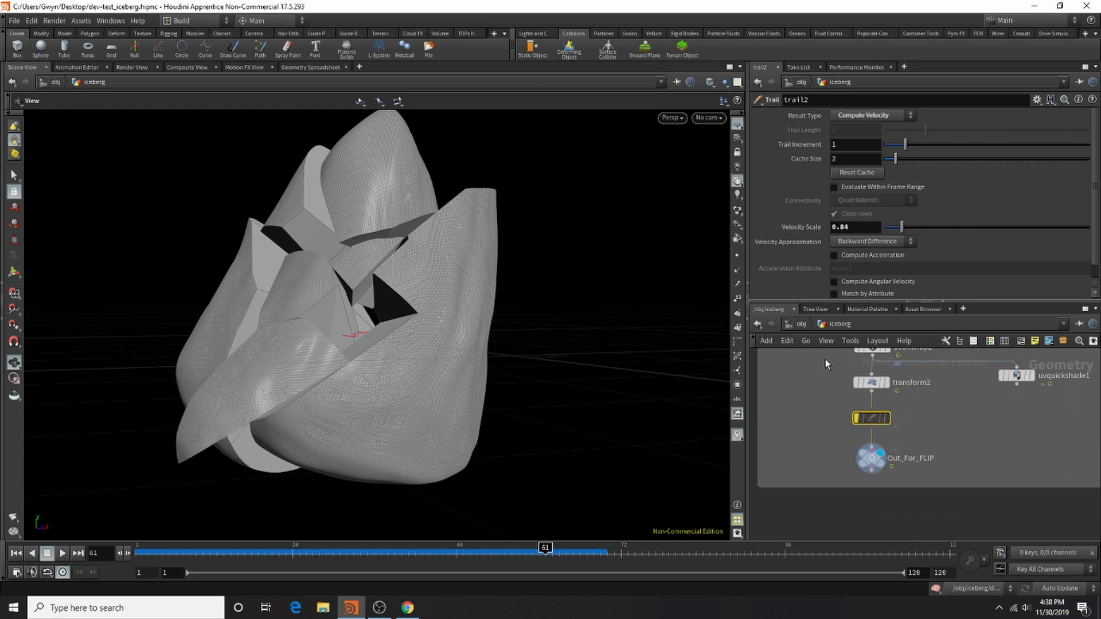
{"action": "left_click", "coordinate": [800, 325]}
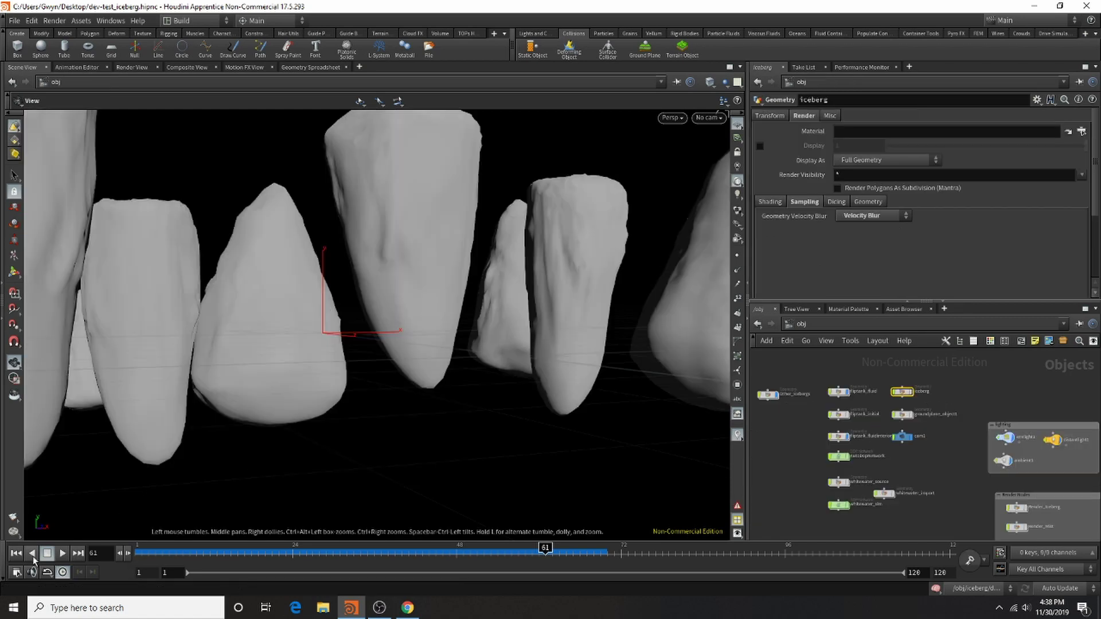
{"action": "left_click", "coordinate": [16, 553]}
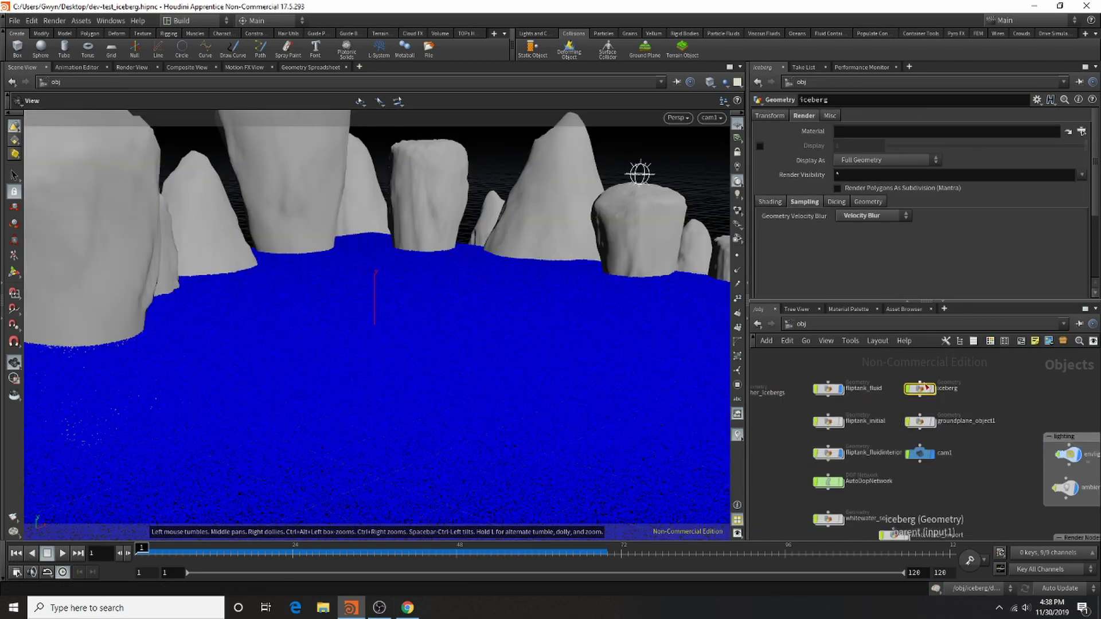
{"action": "left_click", "coordinate": [930, 389]}
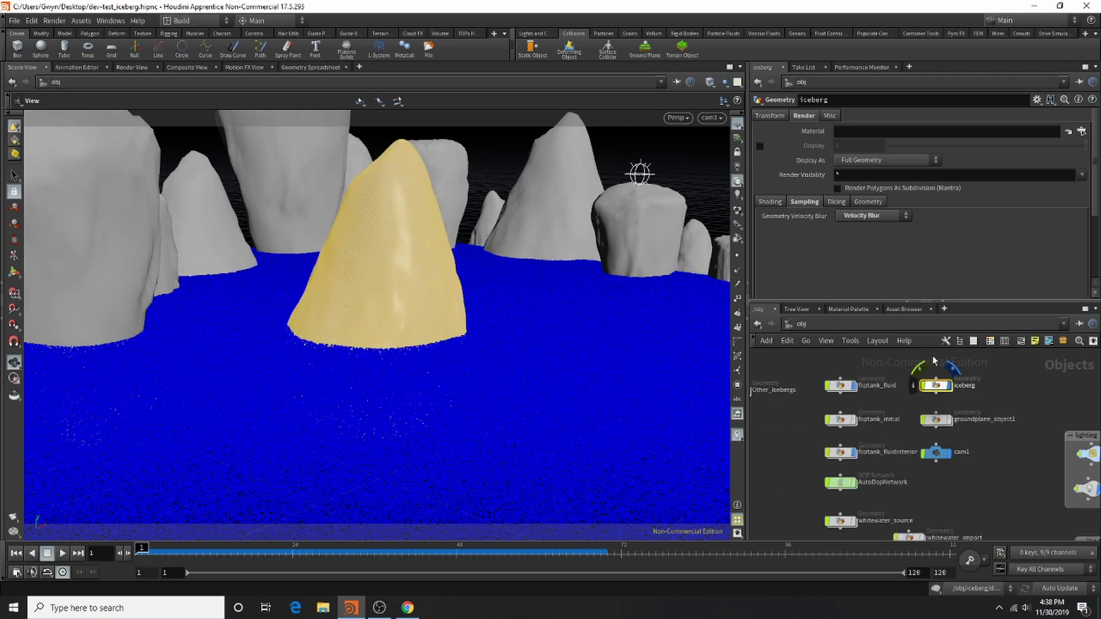
Open AutoDopNetwork and select staticobject1 to check its SOP path and Use Deforming Geometry setting.
{"action": "scroll", "coordinate": [1018, 451], "scroll_direction": "up", "scroll_amount": 2}
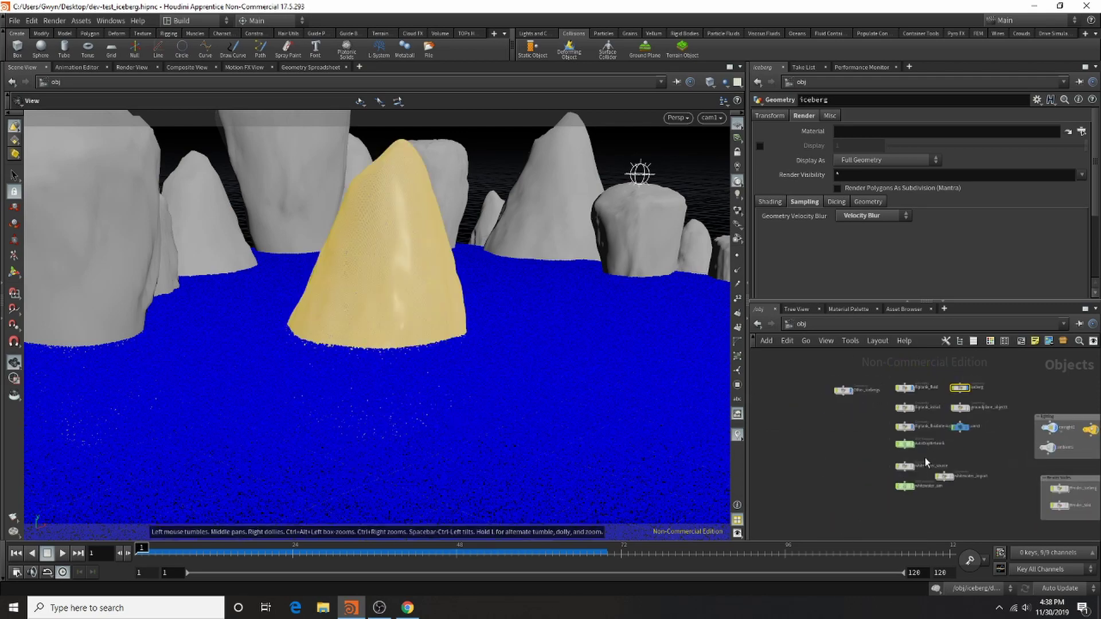
{"action": "double_click", "coordinate": [885, 427]}
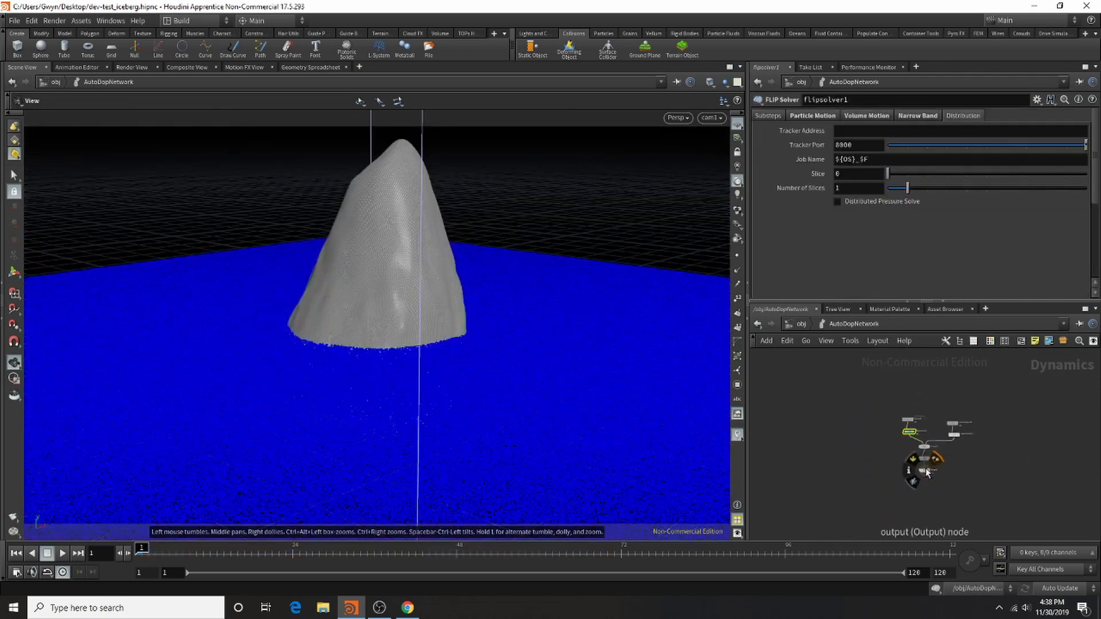
{"action": "left_click", "coordinate": [954, 441]}
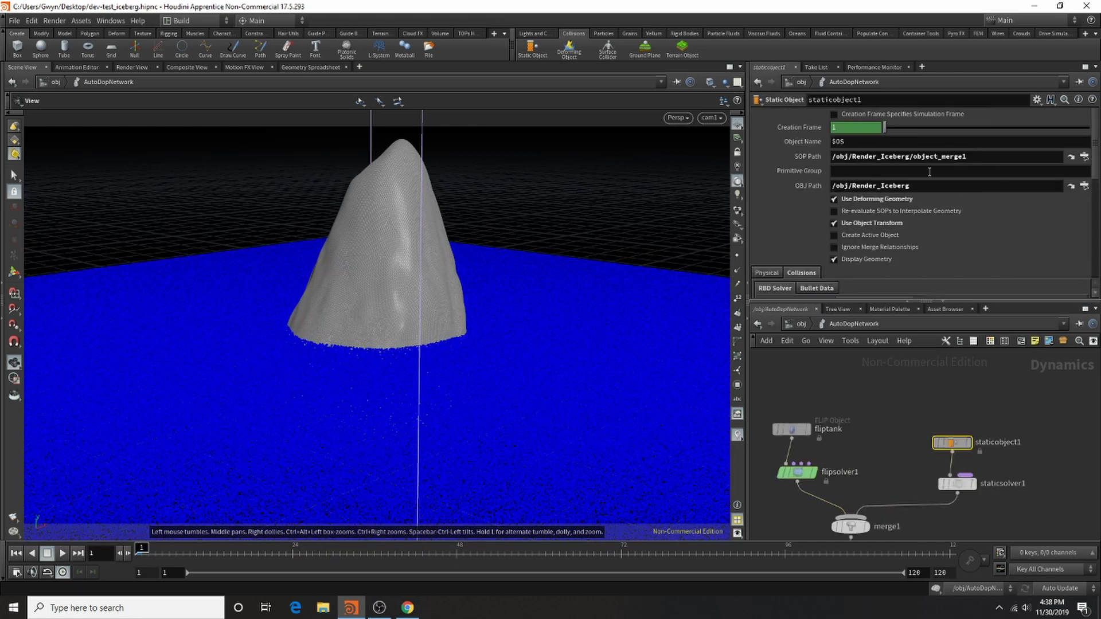
{"action": "scroll", "coordinate": [1068, 460], "scroll_direction": "up", "scroll_amount": 3}
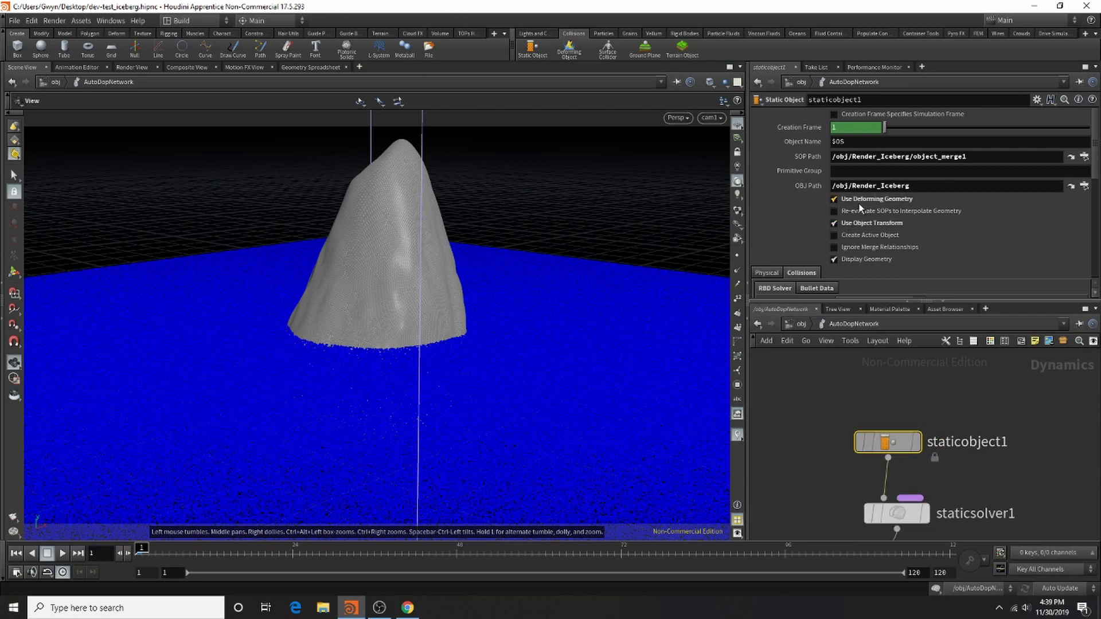
Turn off Display Geometry for staticobject1 and try Show Collision Radius in its surface collision settings.
{"action": "scroll", "coordinate": [847, 214], "scroll_direction": "down", "scroll_amount": 5}
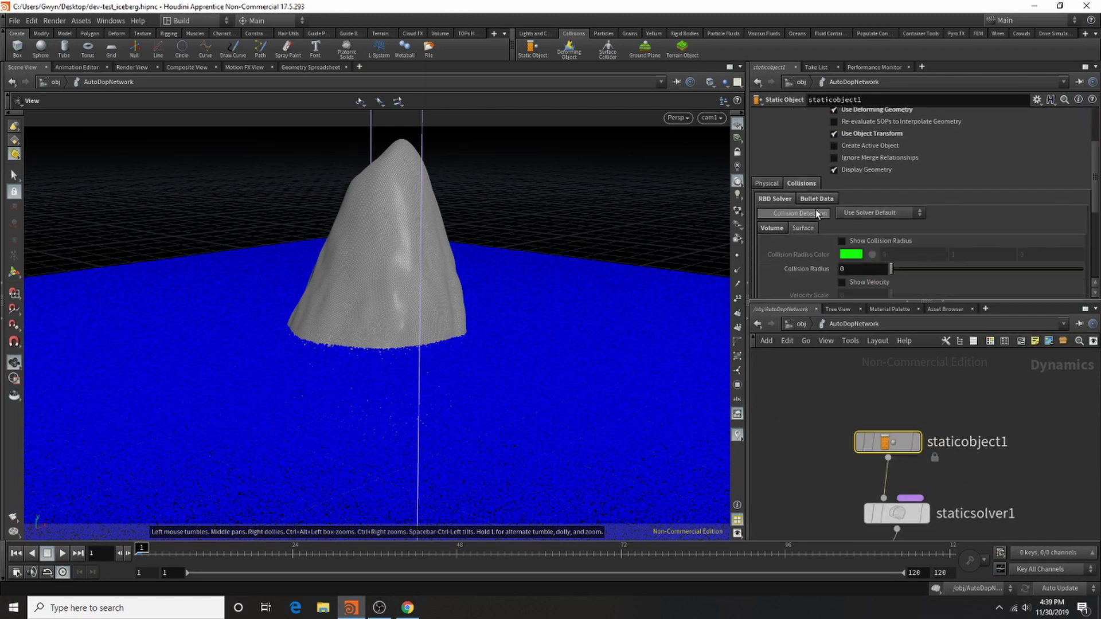
{"action": "scroll", "coordinate": [843, 160], "scroll_direction": "up", "scroll_amount": 1}
{"action": "left_click", "coordinate": [855, 139]}
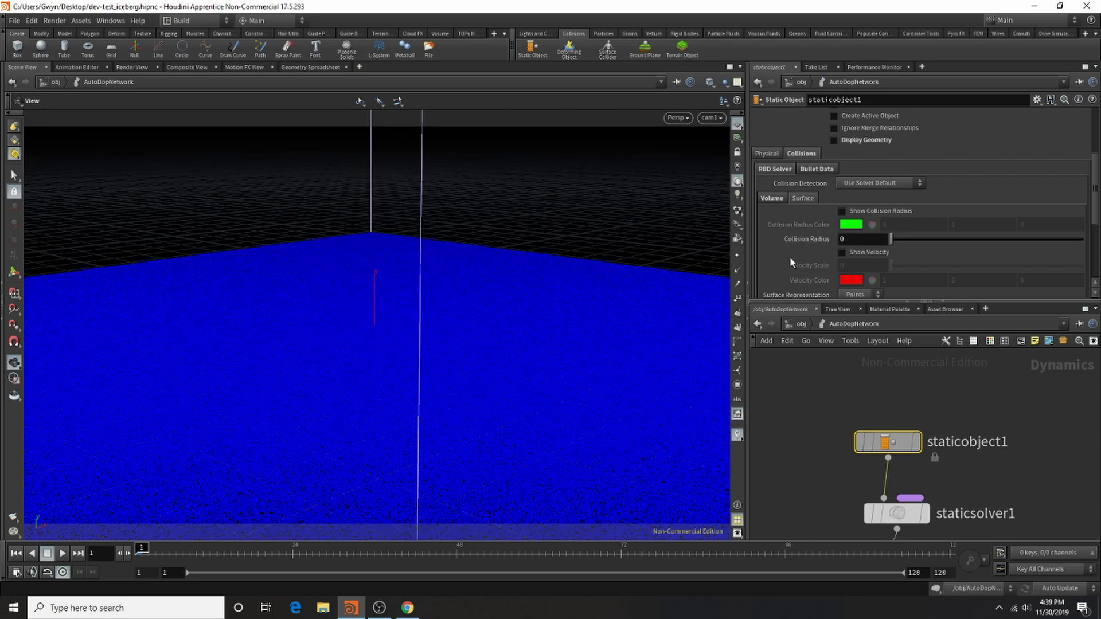
{"action": "left_click", "coordinate": [842, 211]}
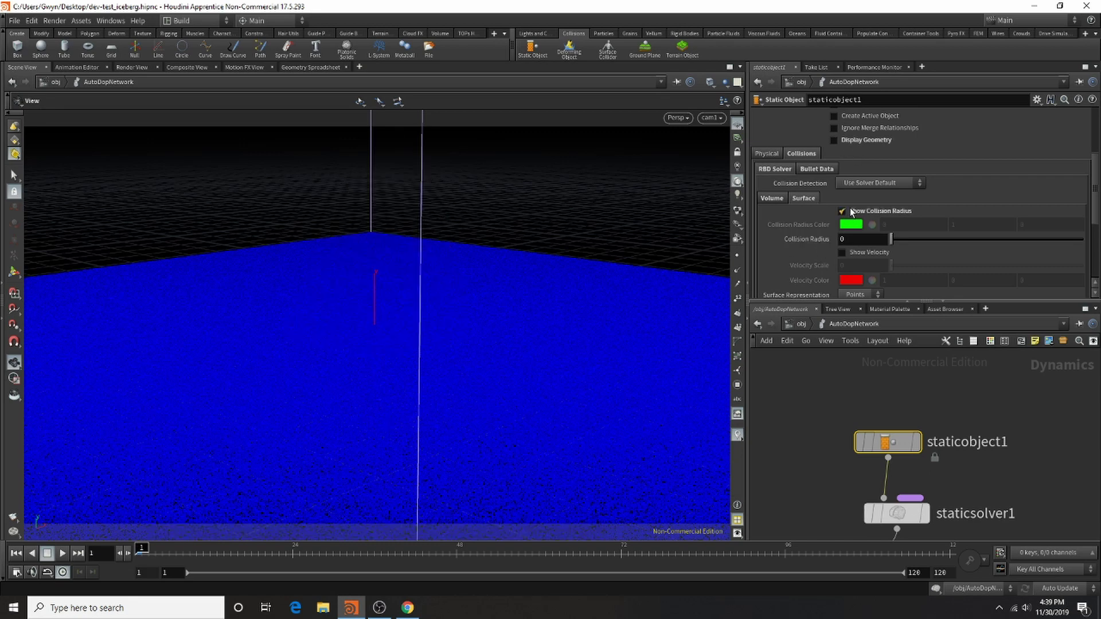
Inspect staticobject1's volume Collision Guide and Bullet Data settings, leaving the Collision Guide off.
{"action": "left_click", "coordinate": [770, 198]}
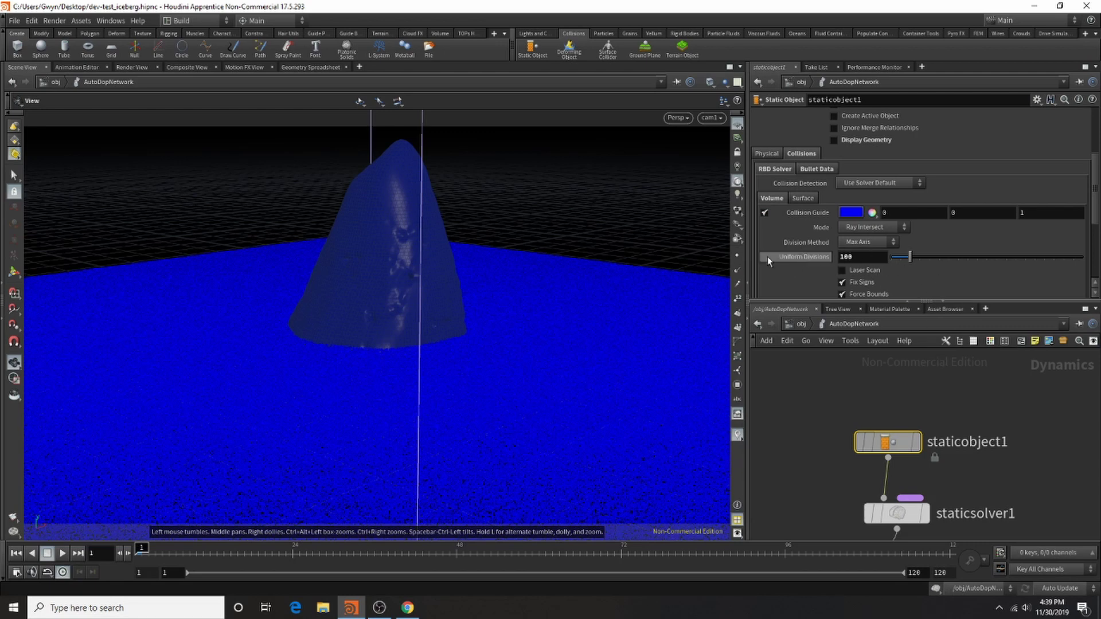
{"action": "left_click", "coordinate": [820, 169]}
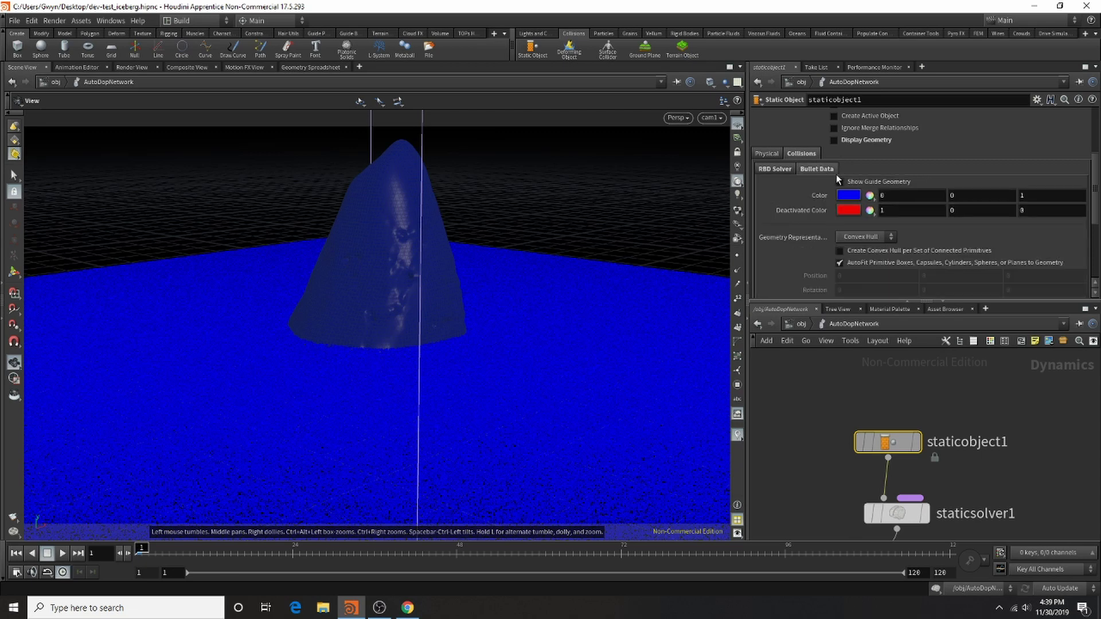
{"action": "left_click", "coordinate": [778, 168]}
{"action": "left_click", "coordinate": [763, 213]}
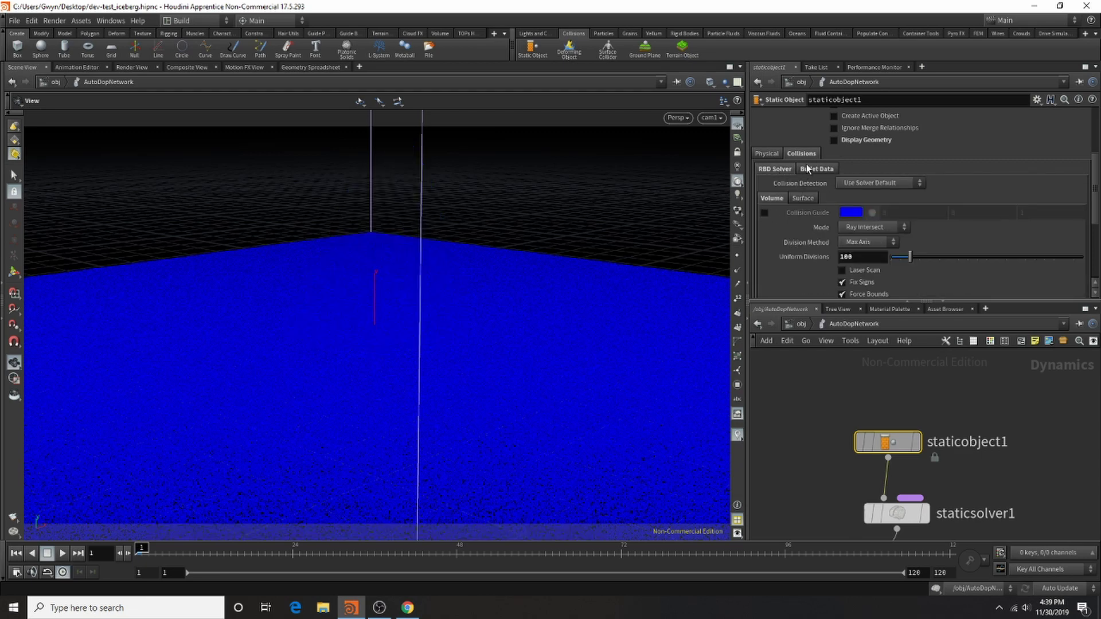
Turn on Show Guide Geometry in staticobject1's Bullet Data to view its Convex Hull collision shape.
{"action": "left_click", "coordinate": [807, 167]}
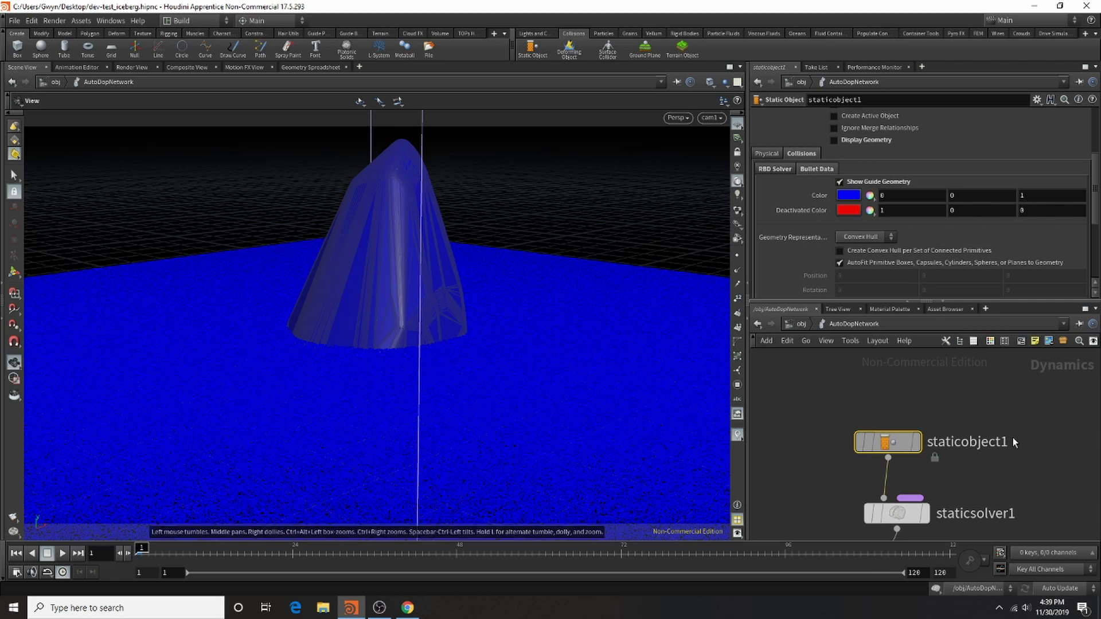
{"action": "key", "text": "h"}
{"action": "scroll", "coordinate": [931, 414], "scroll_direction": "up", "scroll_amount": 3}
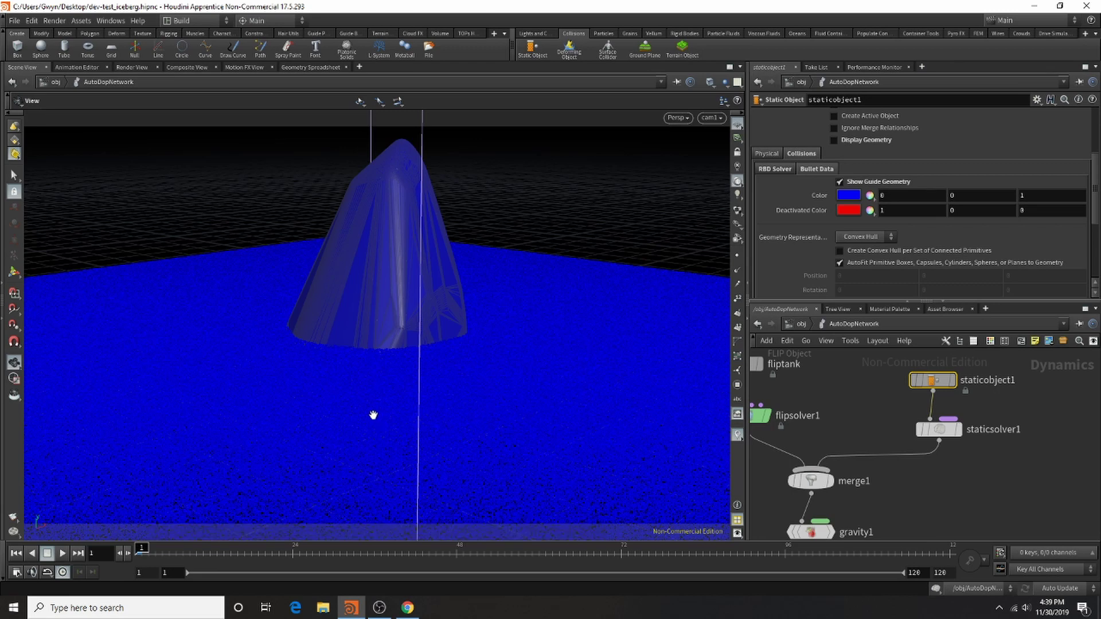
Leave the dynamics network and open the iceberg geometry network to locate the long node chain beside the FLIP network box.
{"action": "key", "text": "u"}
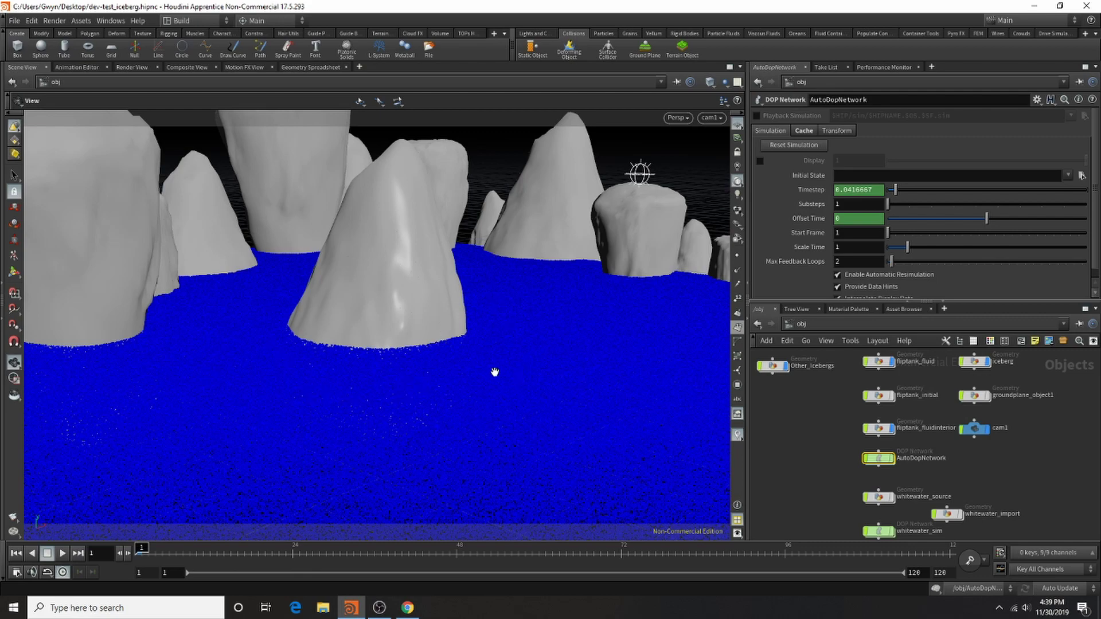
{"action": "double_click", "coordinate": [974, 361]}
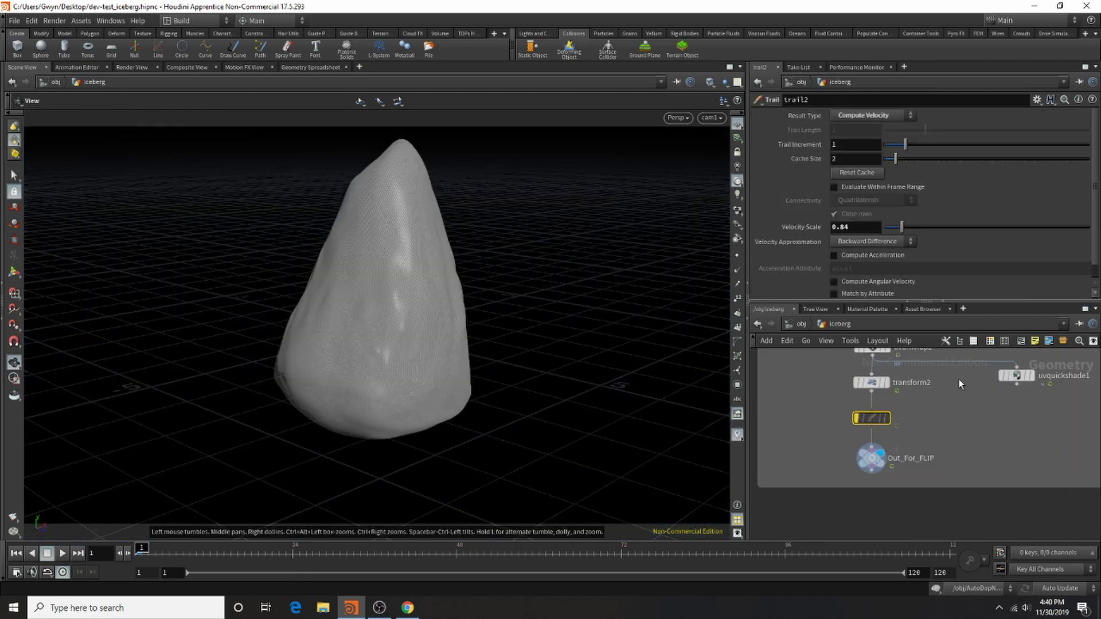
{"action": "scroll", "coordinate": [915, 460], "scroll_direction": "down", "scroll_amount": 5}
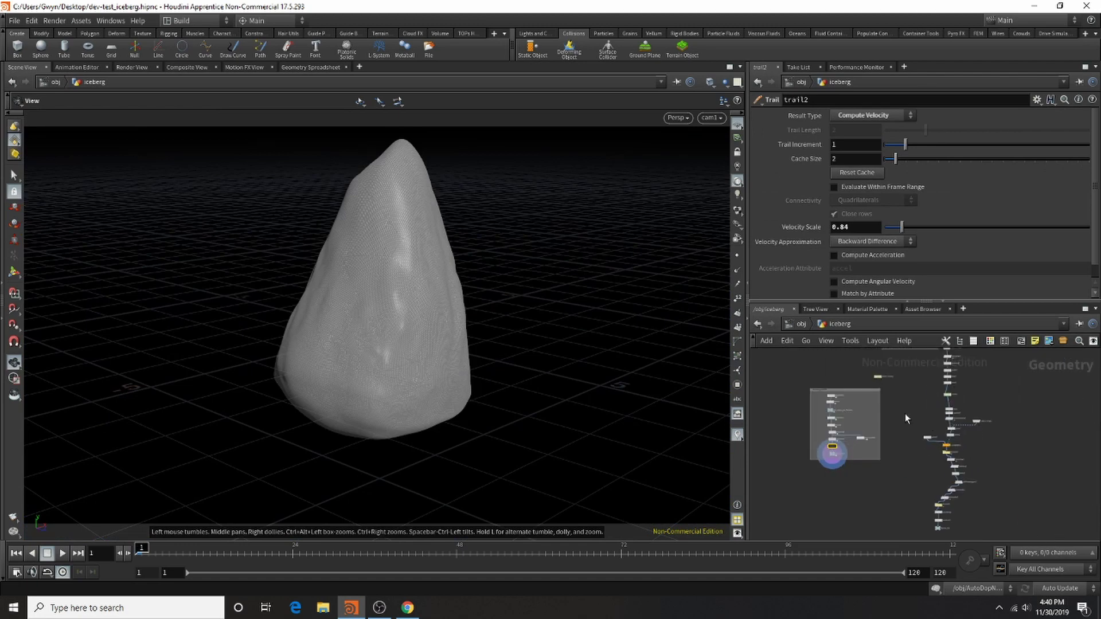
{"action": "scroll", "coordinate": [915, 411], "scroll_direction": "up", "scroll_amount": 2}
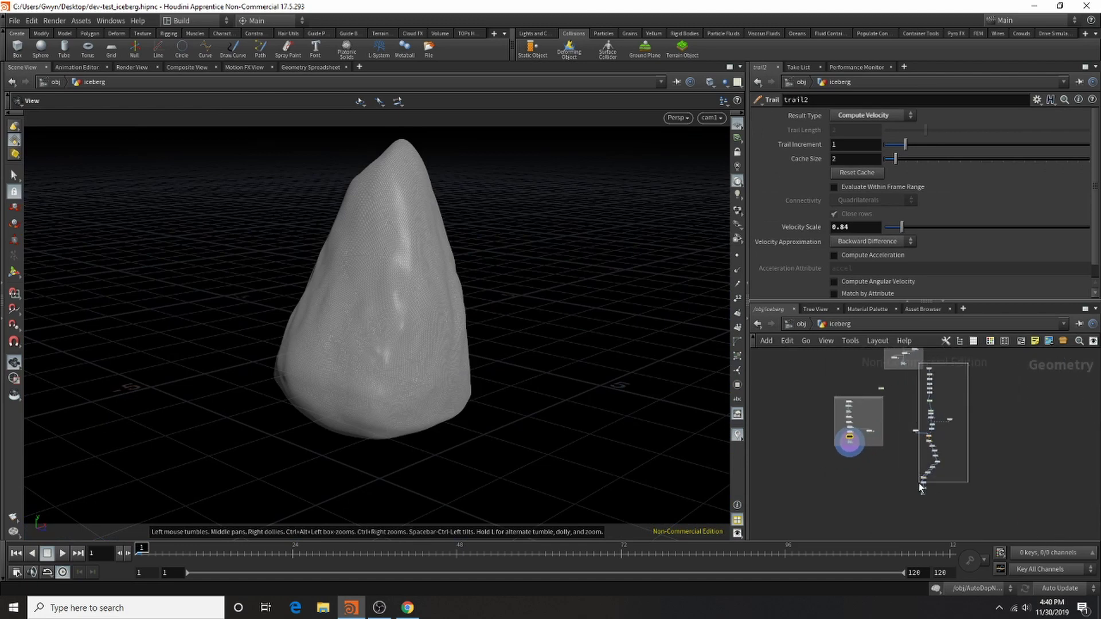
Select the long node chain beside the FLIP network box and display its object_merge1 node.
{"action": "left_click_drag", "start_coordinate": [910, 493], "coordinate": [949, 411]}
{"action": "scroll", "coordinate": [872, 365], "scroll_direction": "down", "scroll_amount": 3}
{"action": "scroll", "coordinate": [916, 453], "scroll_direction": "up", "scroll_amount": 5}
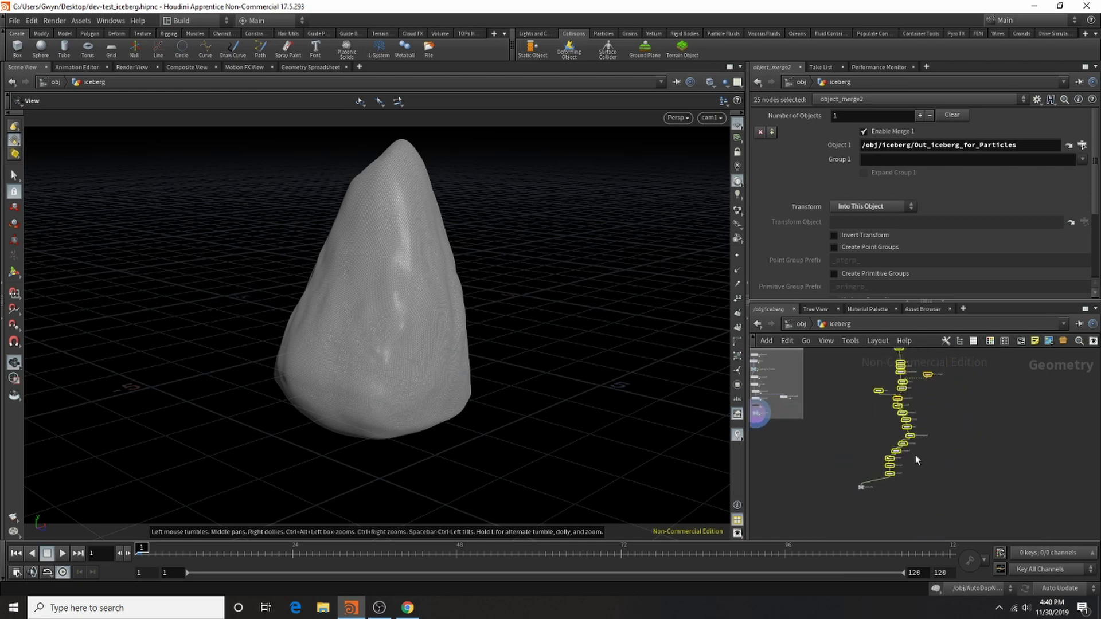
{"action": "left_click_drag", "start_coordinate": [845, 498], "coordinate": [893, 488]}
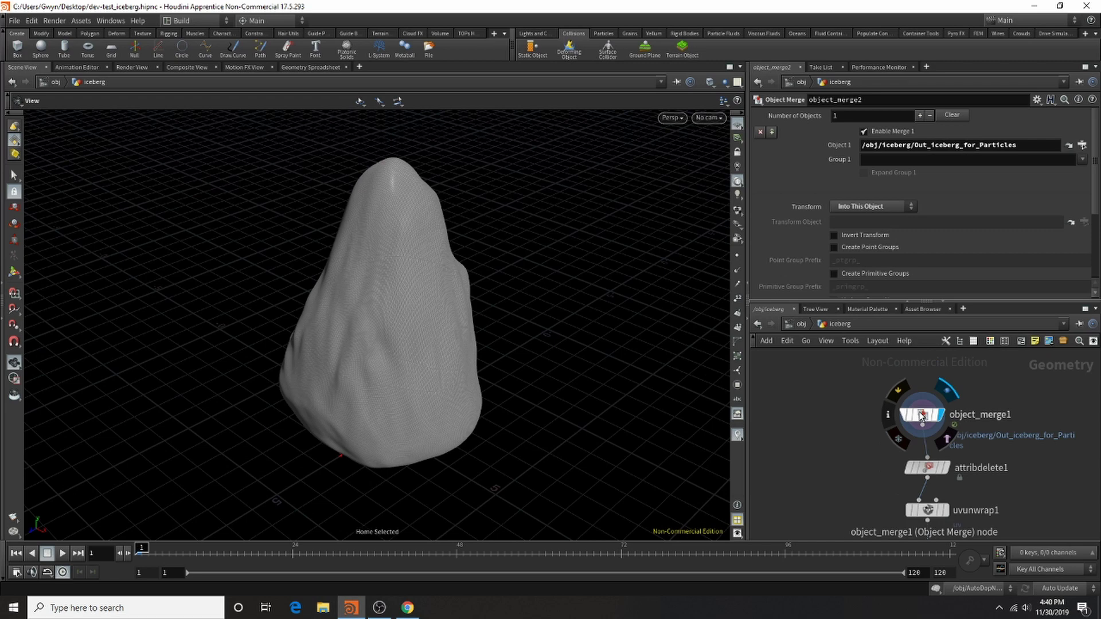
Display attribdelete1 to inspect its attribute settings, and check the source geometry path in object_merge1.
{"action": "left_click_drag", "start_coordinate": [920, 413], "coordinate": [931, 398]}
{"action": "middle_click_drag", "start_coordinate": [952, 483], "coordinate": [936, 420]}
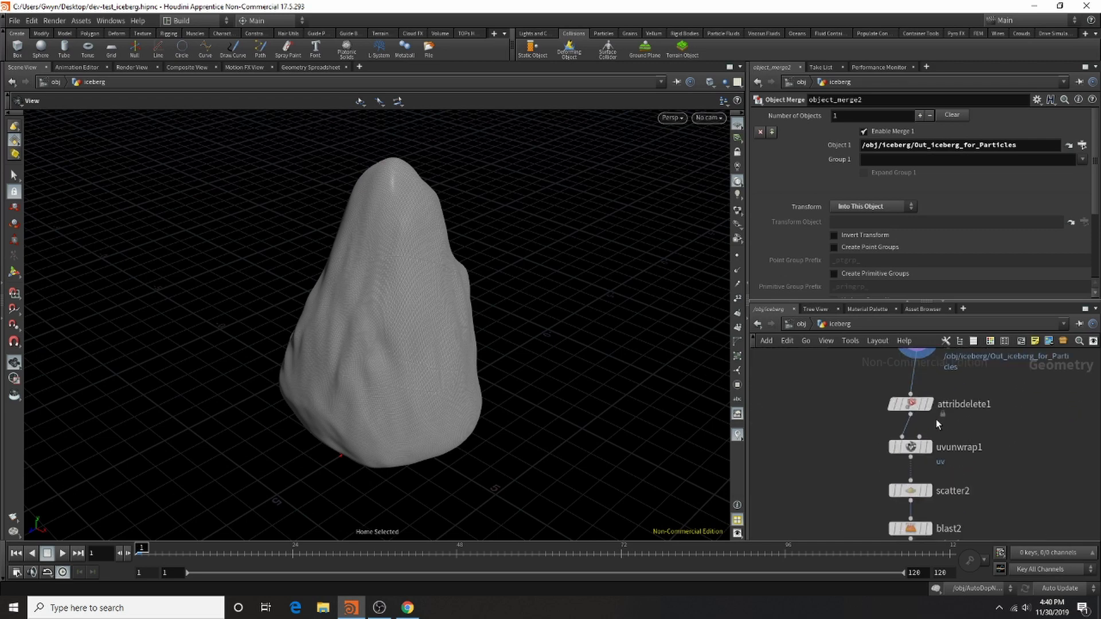
{"action": "left_click", "coordinate": [925, 404]}
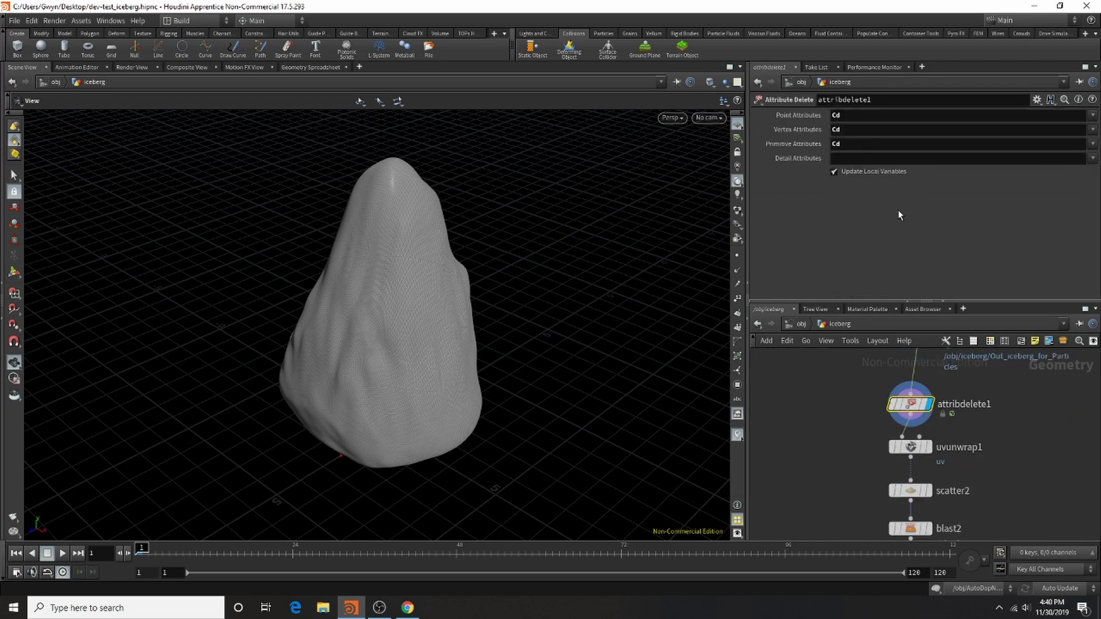
{"action": "middle_click_drag", "start_coordinate": [875, 466], "coordinate": [829, 540]}
{"action": "left_click", "coordinate": [870, 411]}
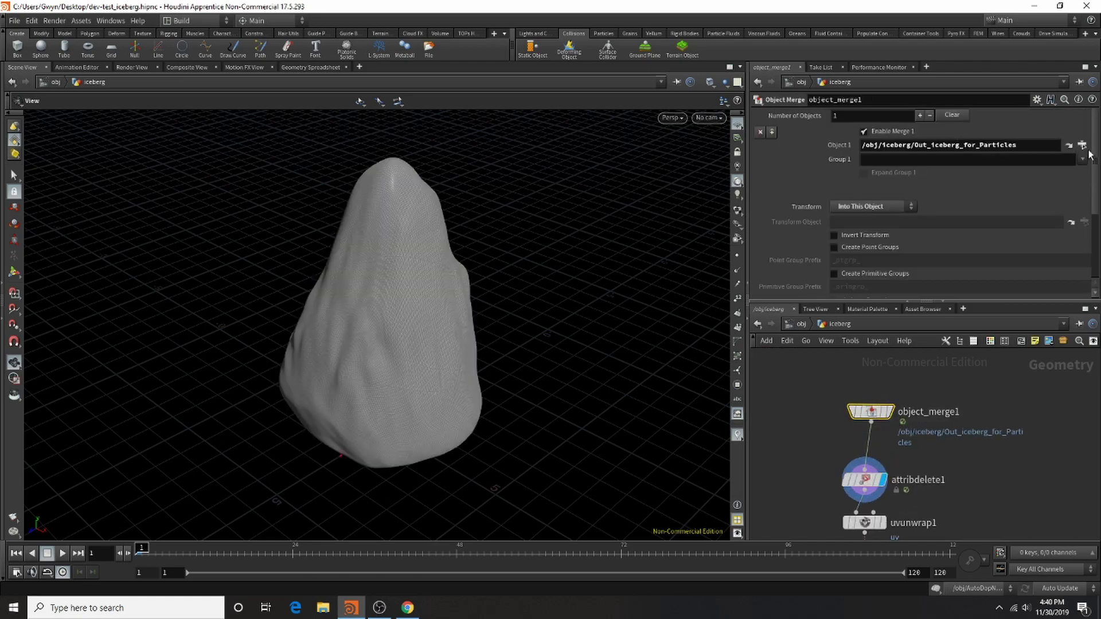
{"action": "left_click", "coordinate": [1068, 146]}
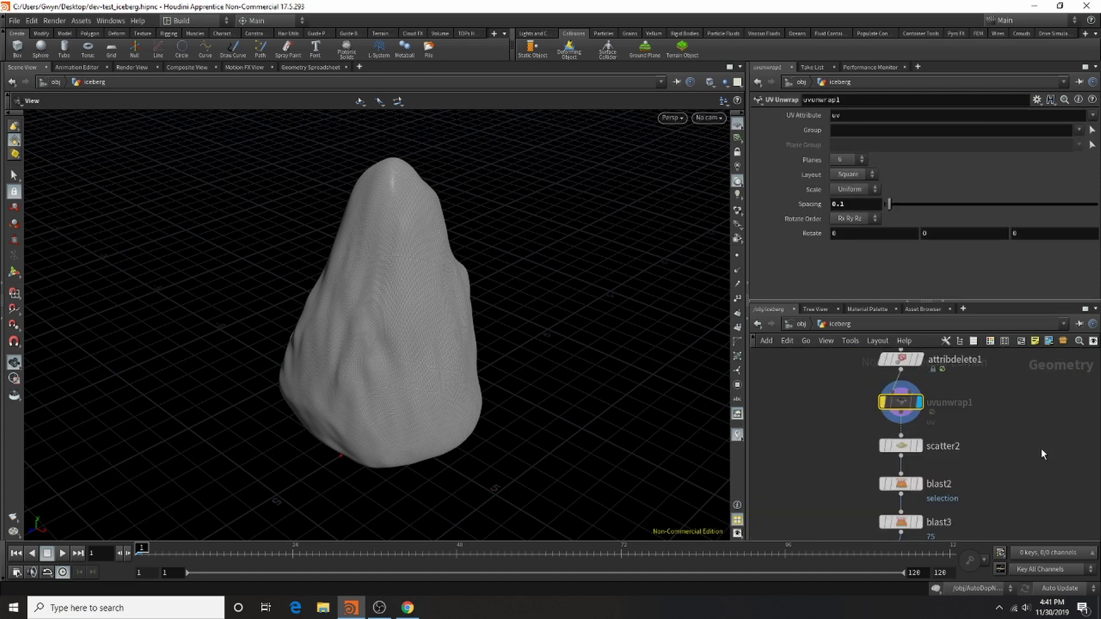
Display the scatter2 points and the blast3 result, and examine the remaining emission points from a lower angle.
{"action": "left_click", "coordinate": [920, 448]}
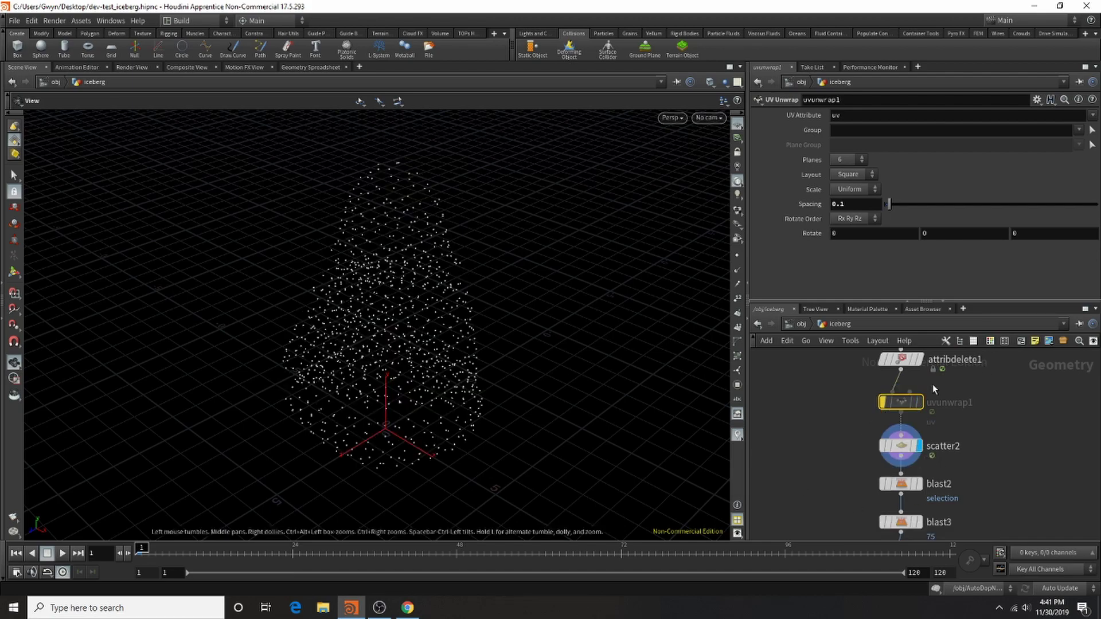
{"action": "mouse_move", "coordinate": [881, 399]}
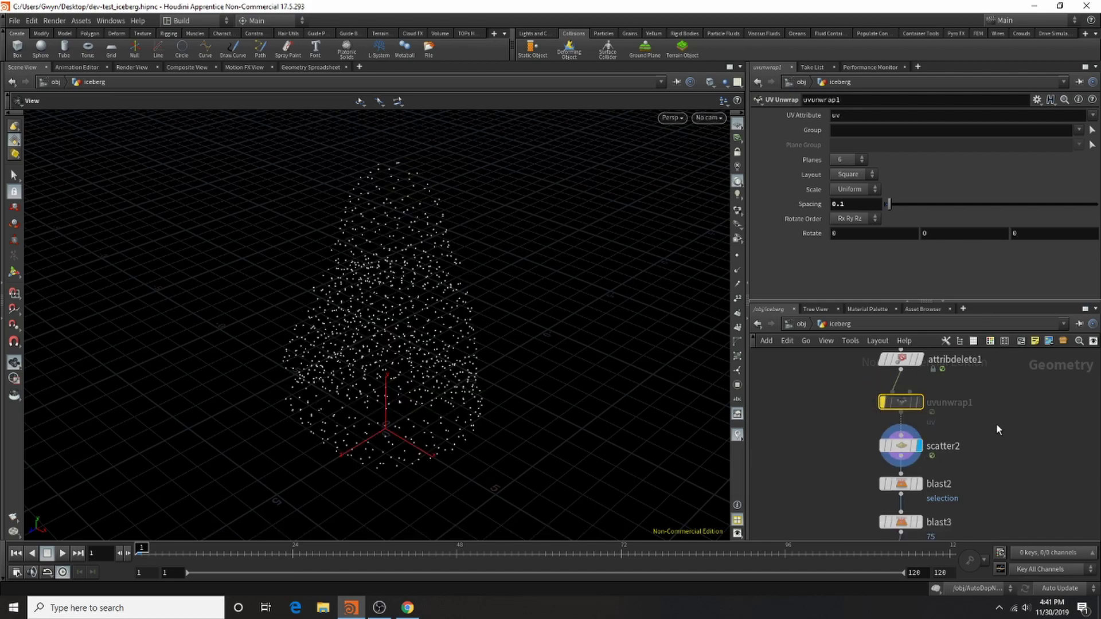
{"action": "scroll", "coordinate": [903, 475], "scroll_direction": "down", "scroll_amount": 3}
{"action": "scroll", "coordinate": [903, 475], "scroll_direction": "up", "scroll_amount": 5}
{"action": "left_click", "coordinate": [887, 483]}
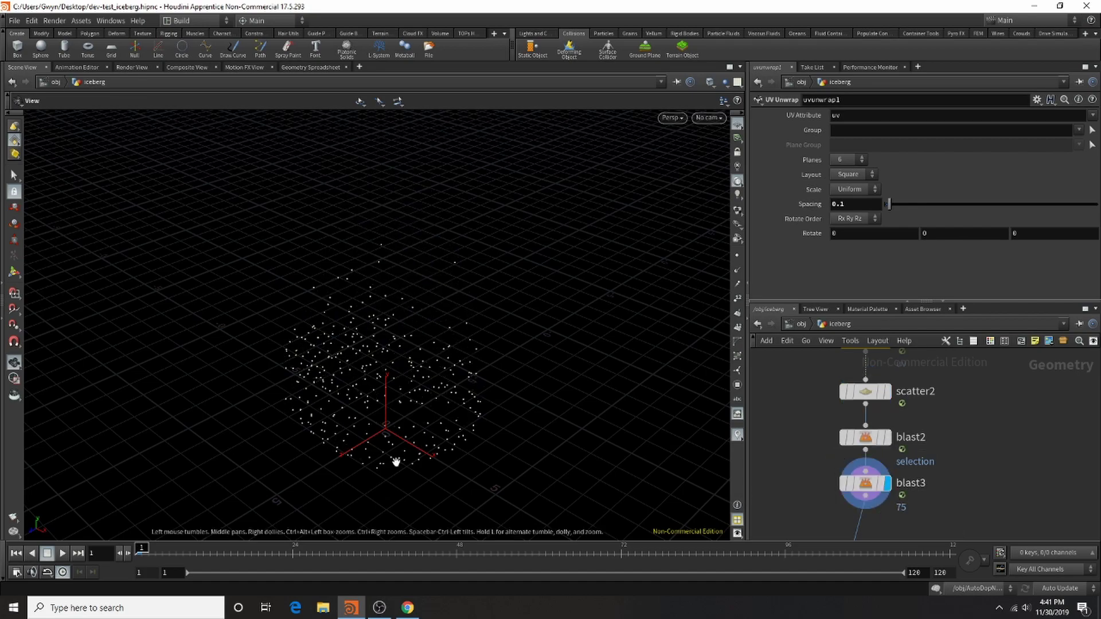
{"action": "left_click_drag", "start_coordinate": [437, 364], "coordinate": [530, 312]}
{"action": "key", "text": "super"}
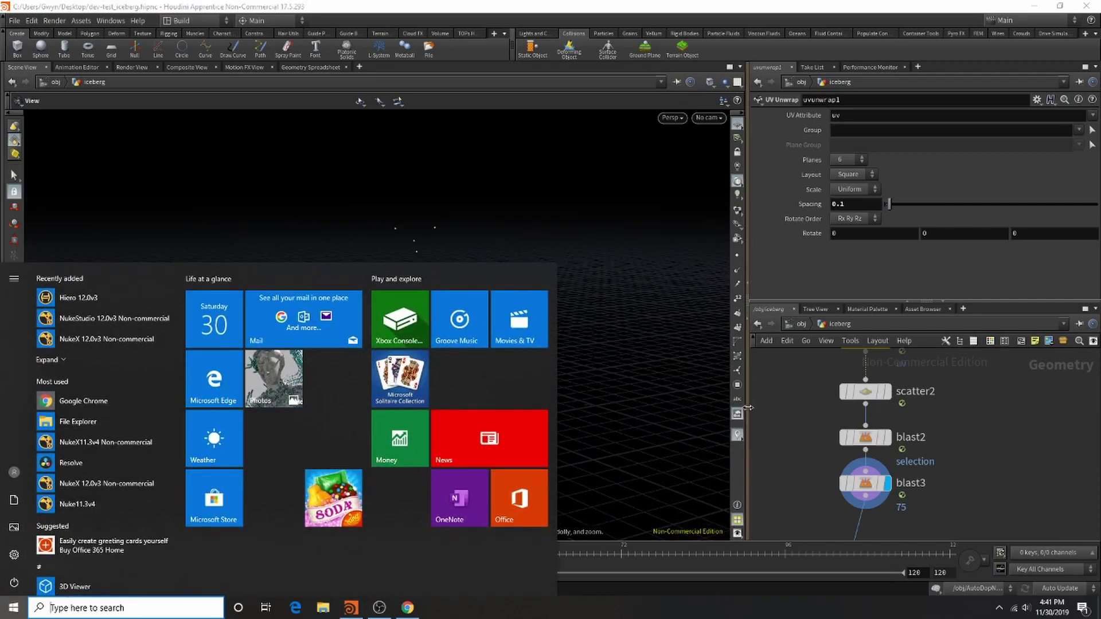
{"action": "key", "text": "super"}
Open the popnet network and inspect the Source settings of source_first_input0.
{"action": "scroll", "coordinate": [897, 428], "scroll_direction": "down", "scroll_amount": 5}
{"action": "scroll", "coordinate": [893, 487], "scroll_direction": "up", "scroll_amount": 2}
{"action": "scroll", "coordinate": [907, 479], "scroll_direction": "up", "scroll_amount": 3}
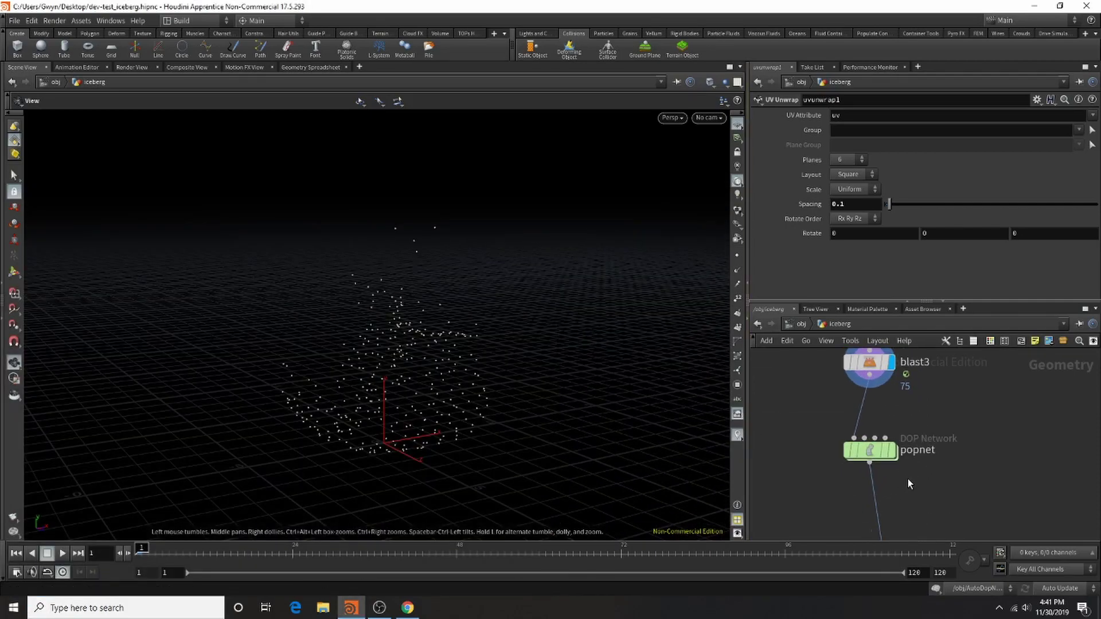
{"action": "double_click", "coordinate": [865, 450]}
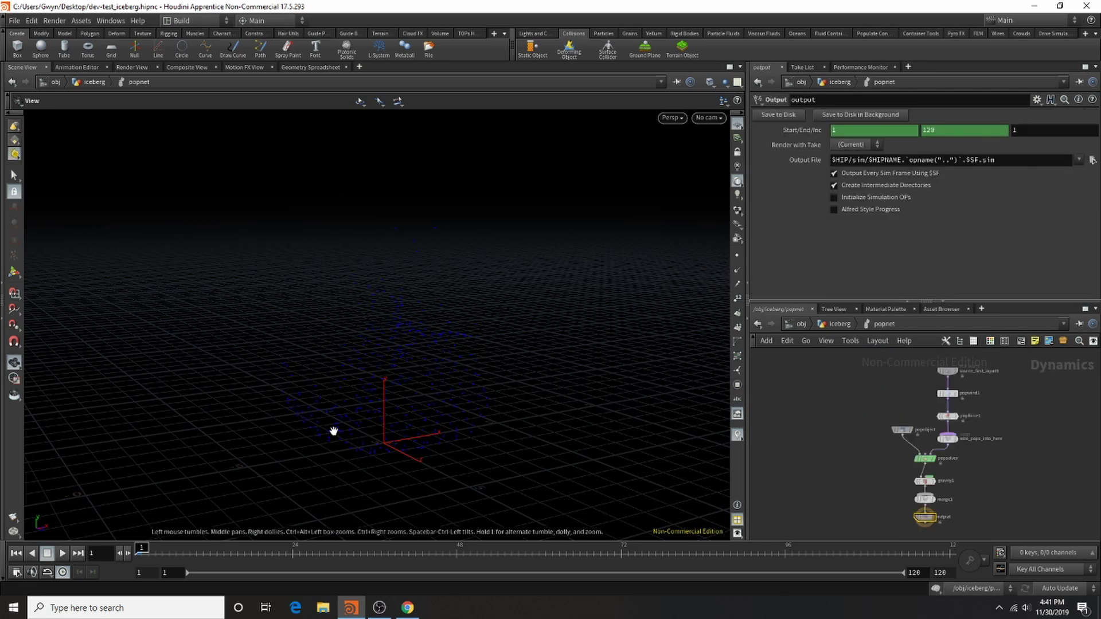
{"action": "scroll", "coordinate": [957, 362], "scroll_direction": "up", "scroll_amount": 3}
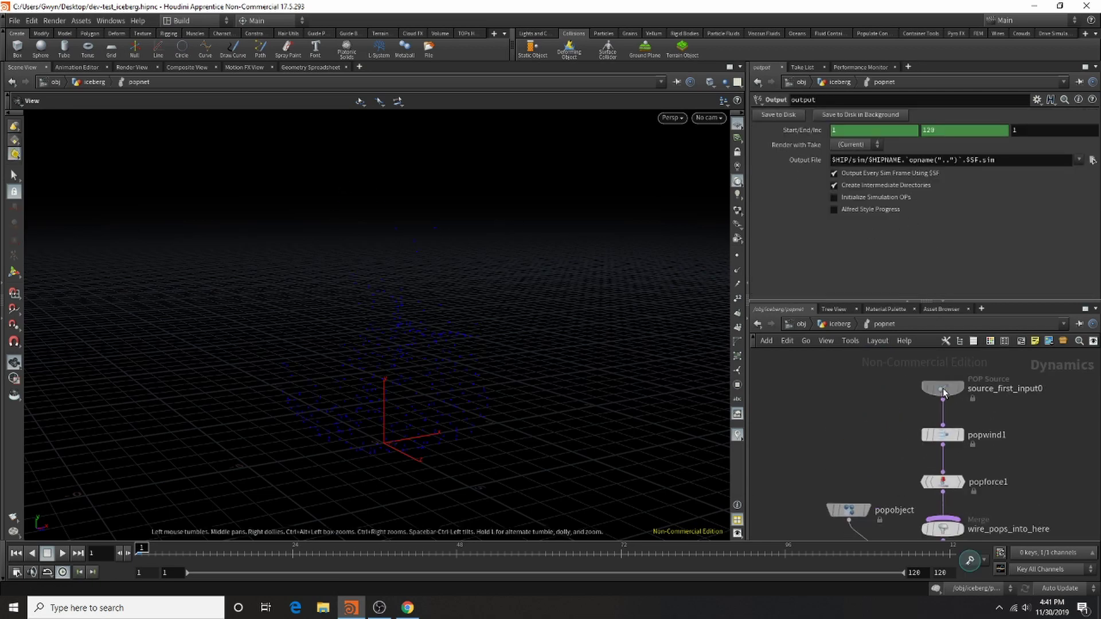
{"action": "left_click", "coordinate": [942, 388]}
{"action": "left_click", "coordinate": [765, 130]}
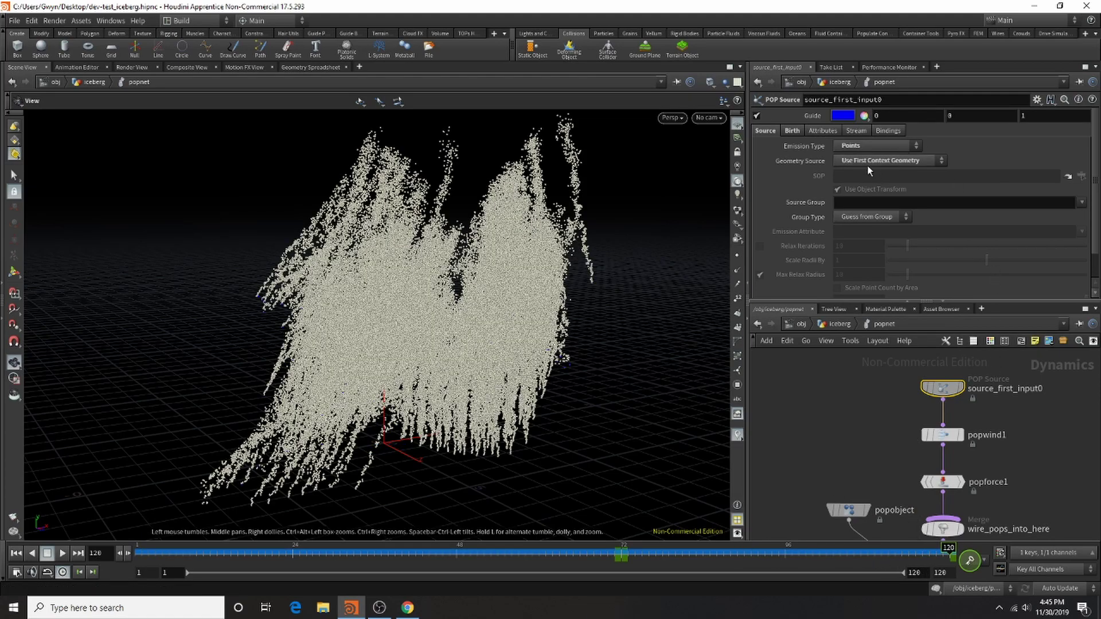
Examine source_first_input0's Birth settings, scrubbing from frame 71 to 120 and playing the simulation to check the keyframed Const. Activation.
{"action": "left_click", "coordinate": [794, 131]}
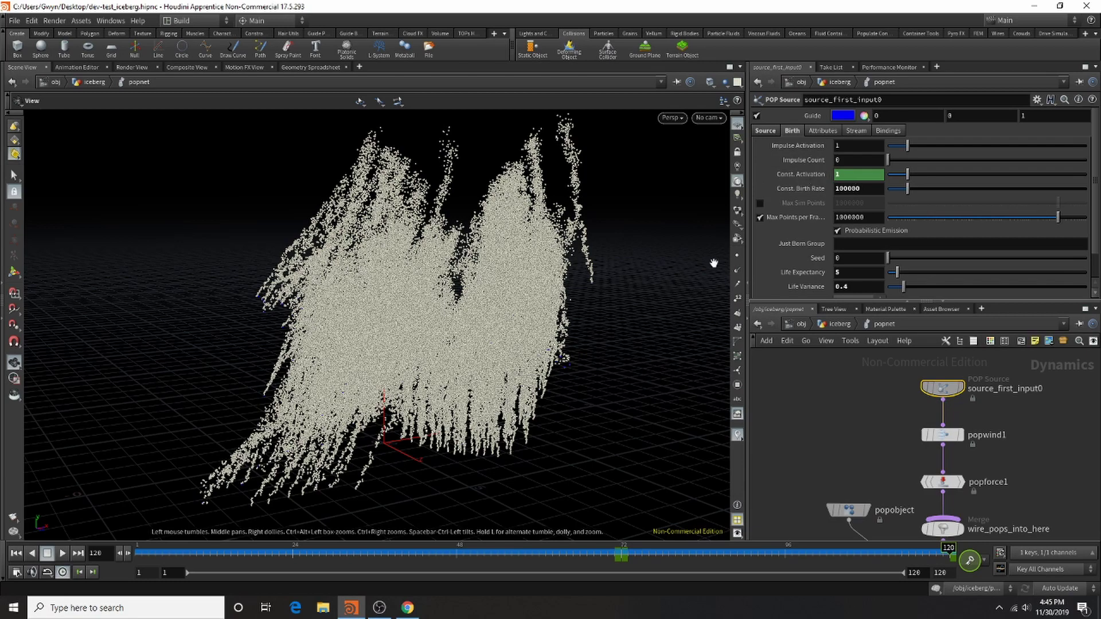
{"action": "left_click", "coordinate": [615, 562]}
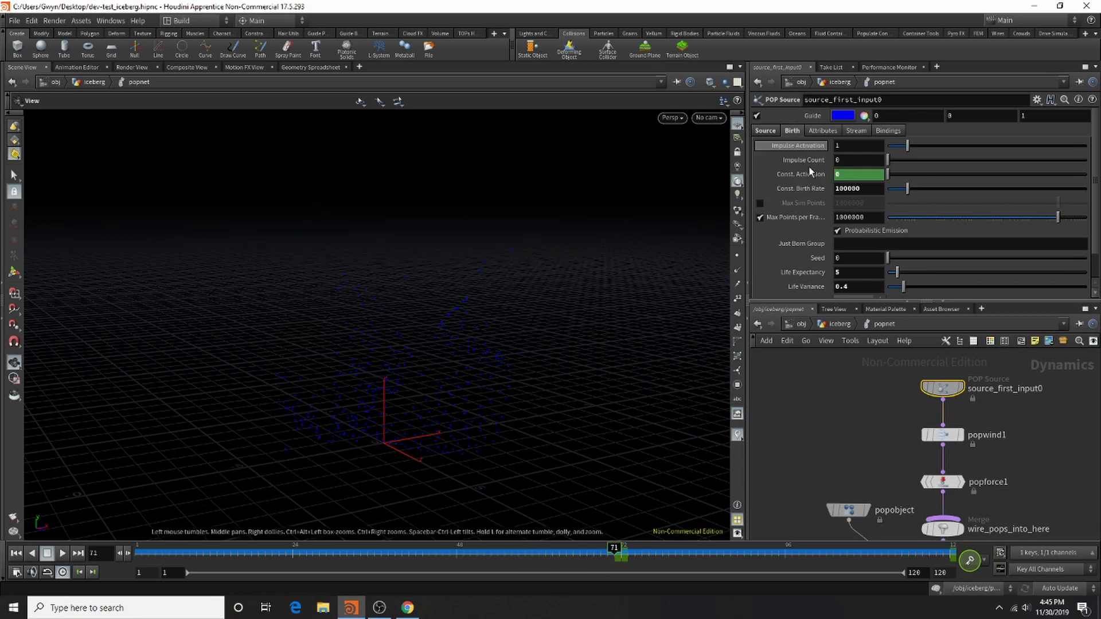
{"action": "left_click", "coordinate": [621, 554]}
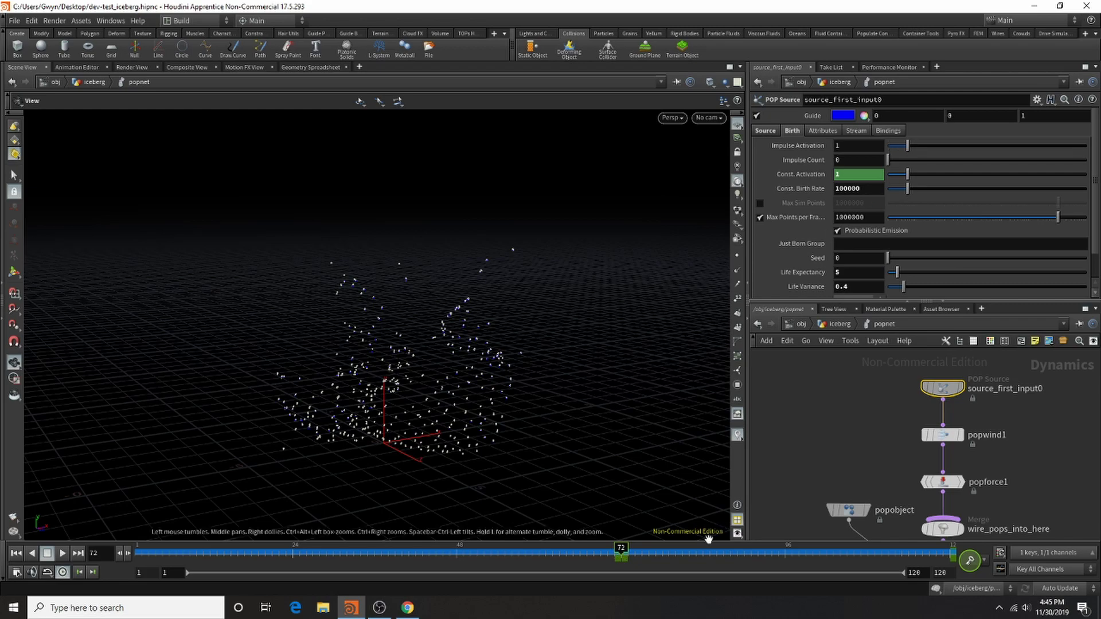
{"action": "left_click", "coordinate": [656, 552]}
{"action": "left_click_drag", "start_coordinate": [715, 549], "coordinate": [1014, 552]}
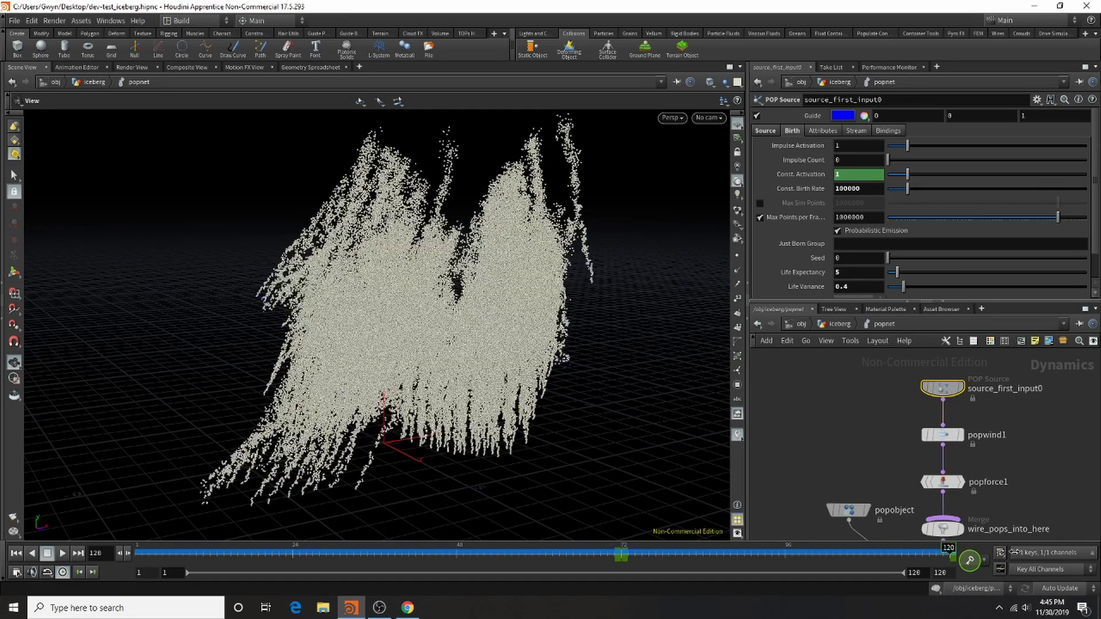
{"action": "left_click", "coordinate": [600, 552]}
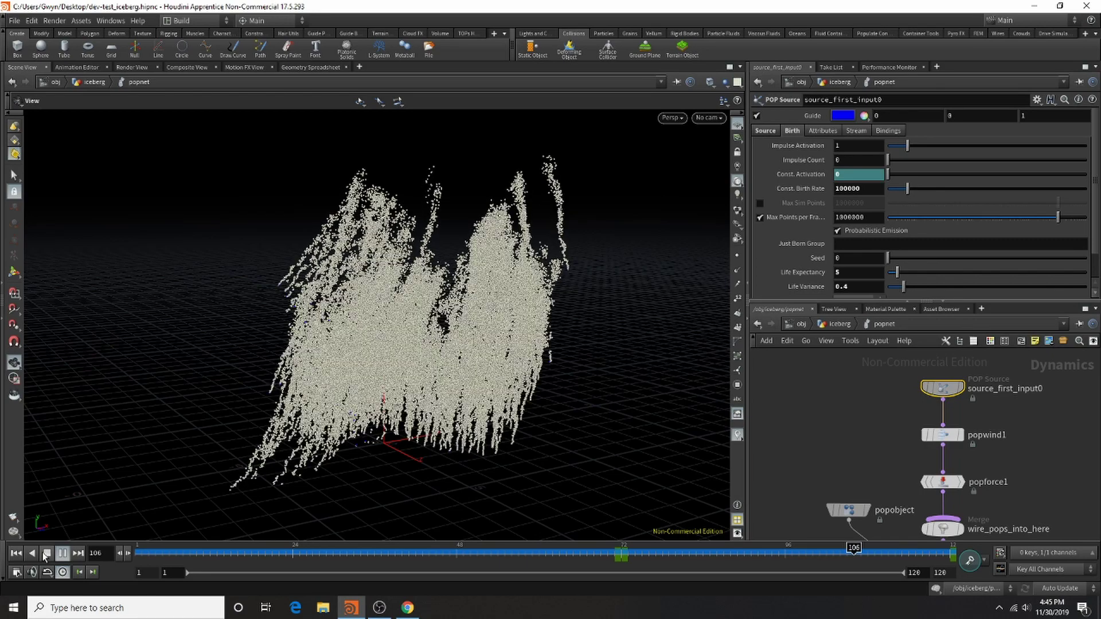
{"action": "left_click", "coordinate": [63, 554]}
Inspect the wind velocity and noise settings of popwind1 and the force and noise settings of popforce1.
{"action": "middle_click_drag", "start_coordinate": [890, 376], "coordinate": [858, 342]}
{"action": "left_click", "coordinate": [911, 401]}
{"action": "scroll", "coordinate": [859, 211], "scroll_direction": "down", "scroll_amount": 2}
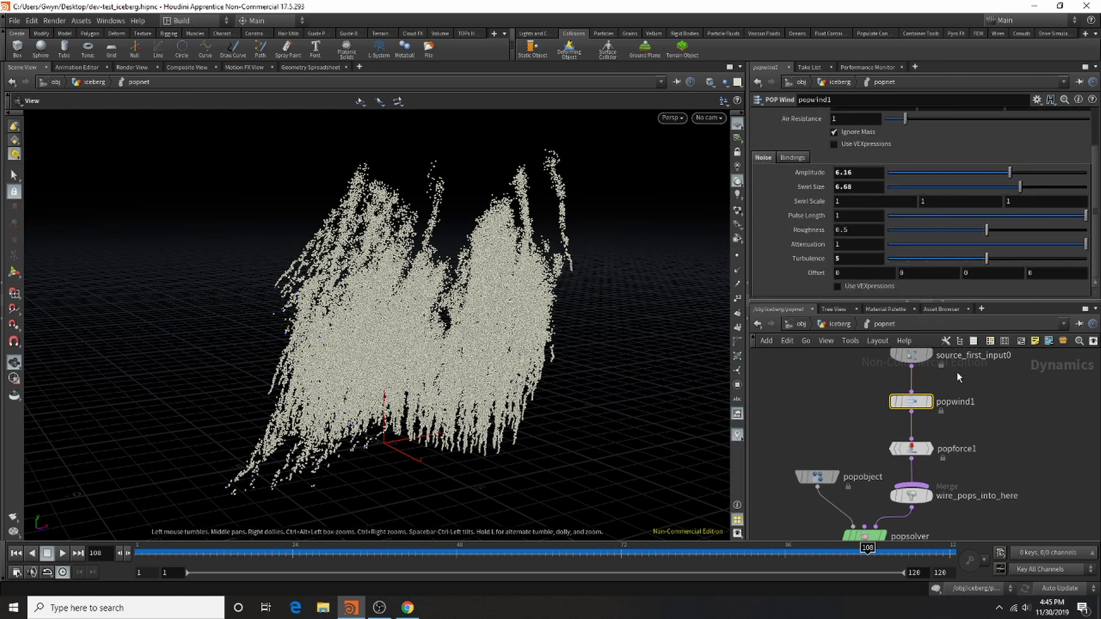
{"action": "scroll", "coordinate": [943, 200], "scroll_direction": "up", "scroll_amount": 2}
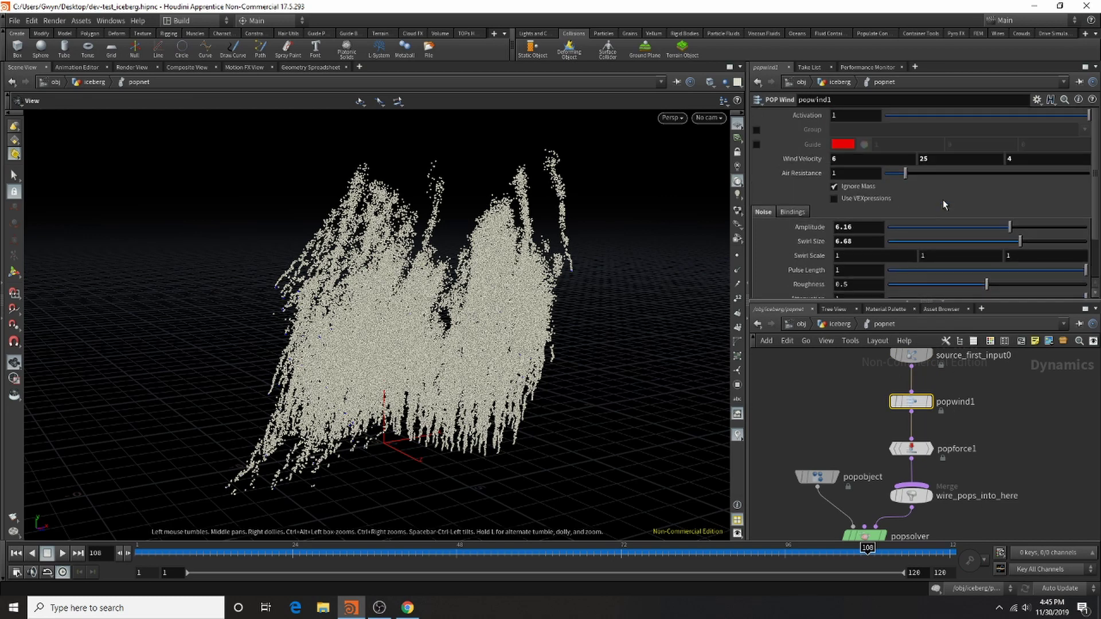
{"action": "left_click", "coordinate": [921, 453]}
{"action": "scroll", "coordinate": [914, 153], "scroll_direction": "down", "scroll_amount": 1}
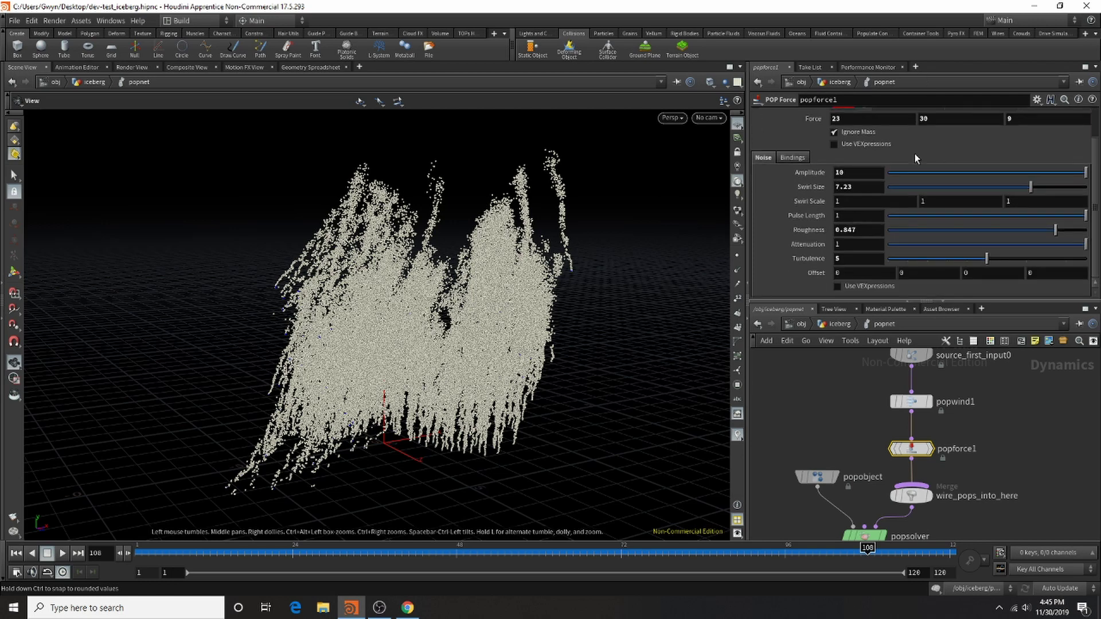
{"action": "scroll", "coordinate": [914, 154], "scroll_direction": "up", "scroll_amount": 1}
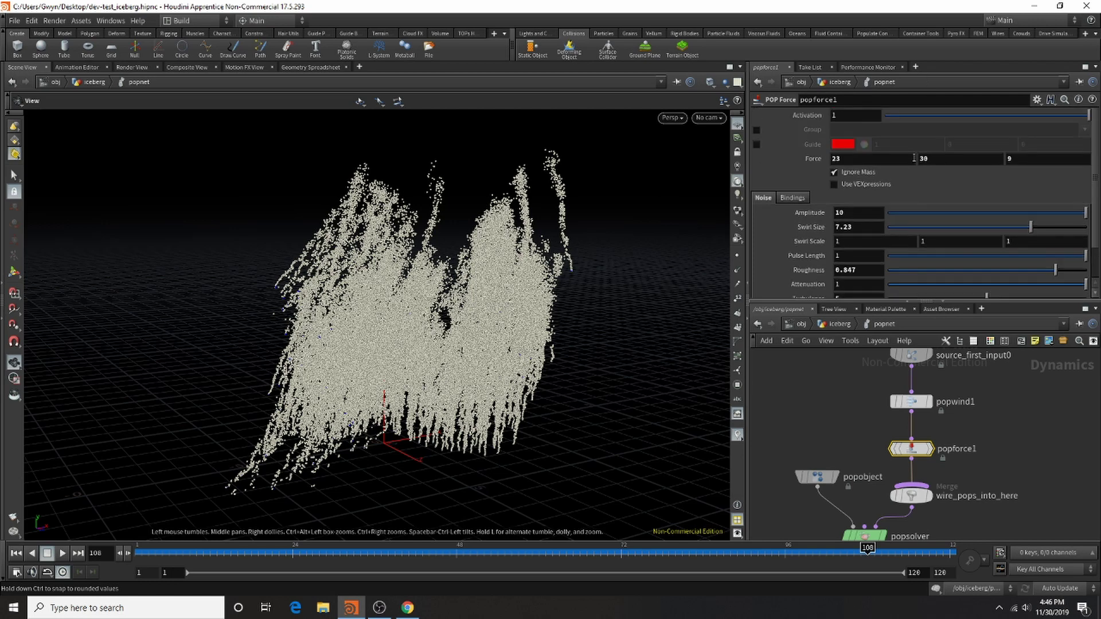
Inspect the Physical settings of the popobject node.
{"action": "scroll", "coordinate": [877, 409], "scroll_direction": "down", "scroll_amount": 4}
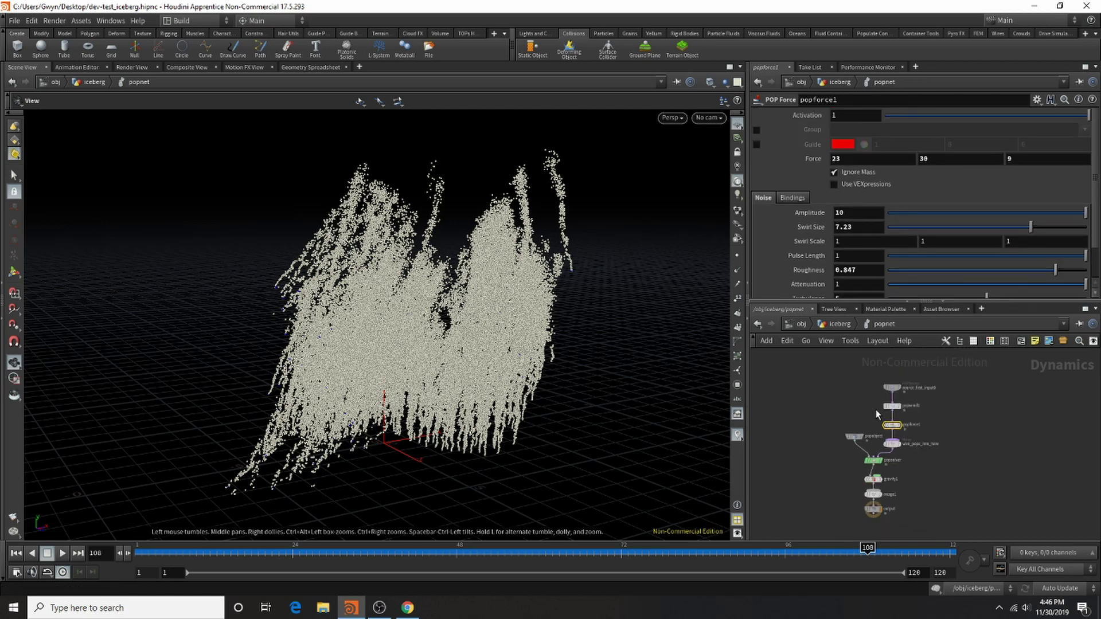
{"action": "scroll", "coordinate": [860, 444], "scroll_direction": "up", "scroll_amount": 5}
{"action": "left_click", "coordinate": [847, 433]}
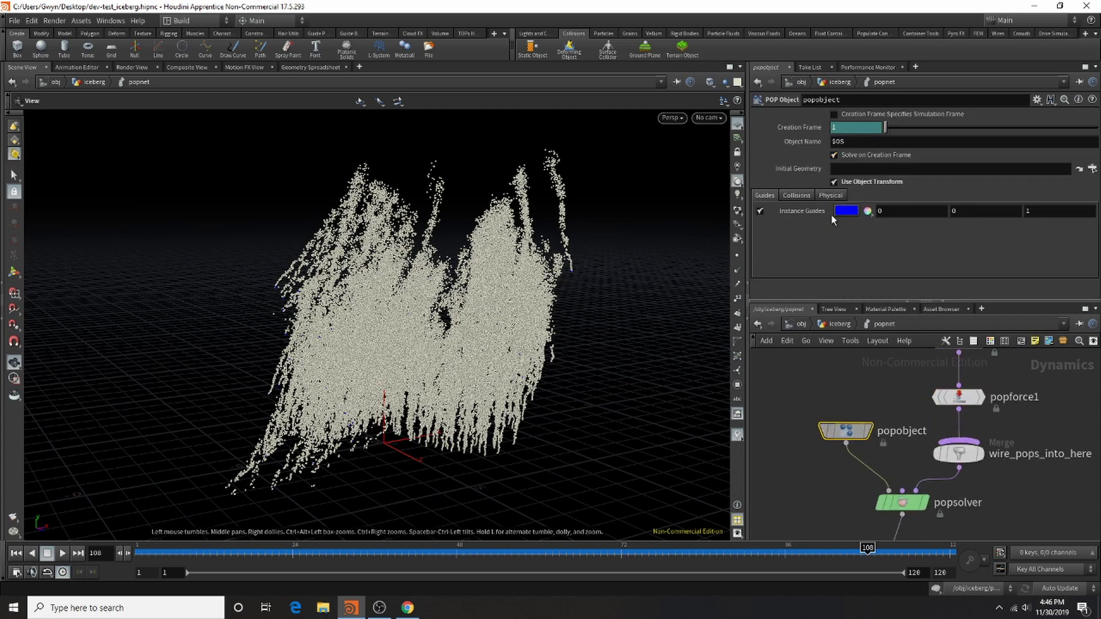
{"action": "left_click", "coordinate": [830, 195]}
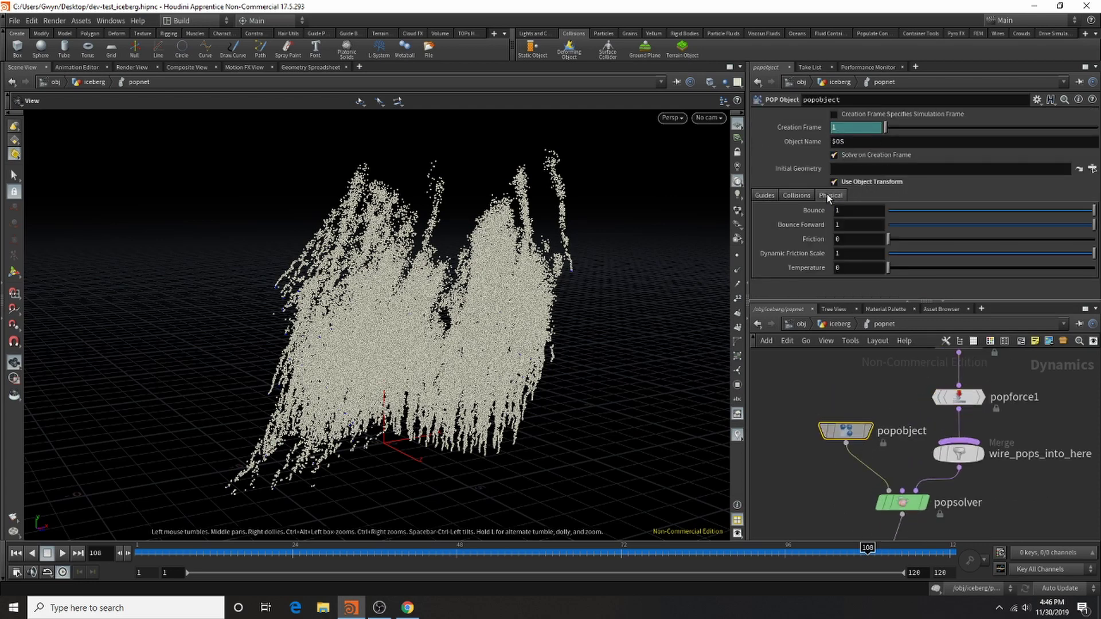
Review popsolver's Substeps, Update, Collision Behavior, Sleeping, Bindings and Distribution settings.
{"action": "scroll", "coordinate": [918, 401], "scroll_direction": "up", "scroll_amount": 2}
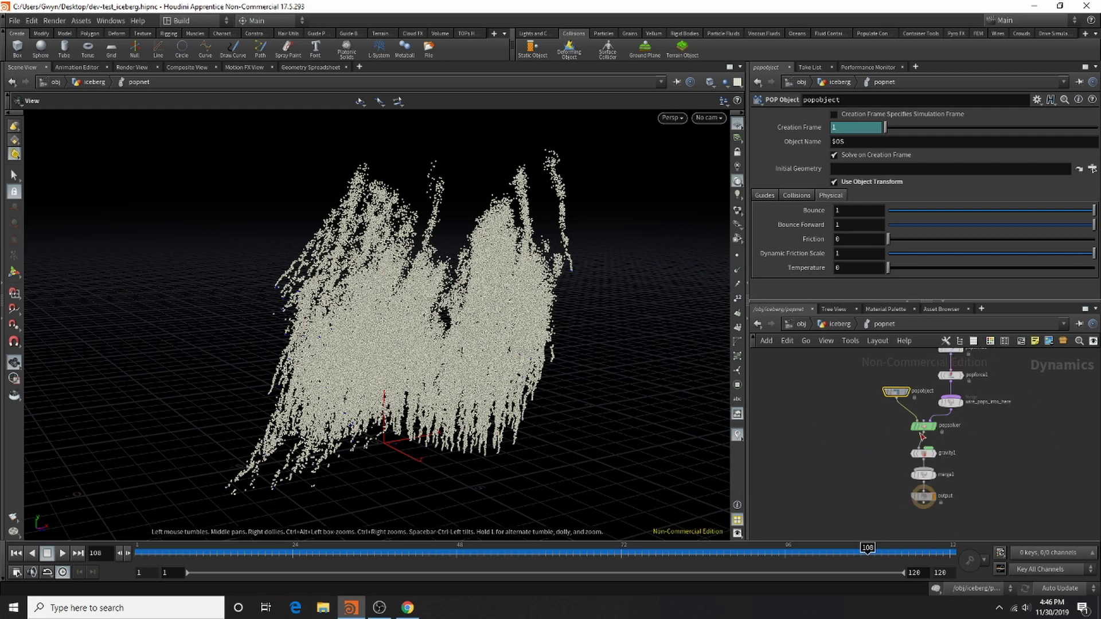
{"action": "left_click", "coordinate": [924, 416]}
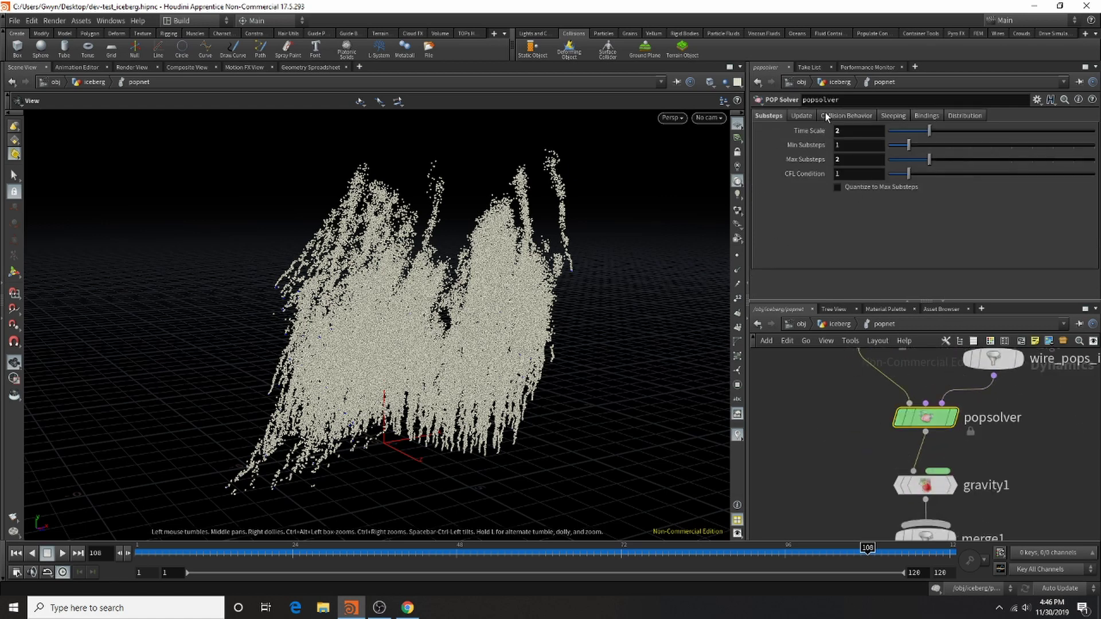
{"action": "left_click", "coordinate": [810, 117]}
{"action": "left_click", "coordinate": [846, 116]}
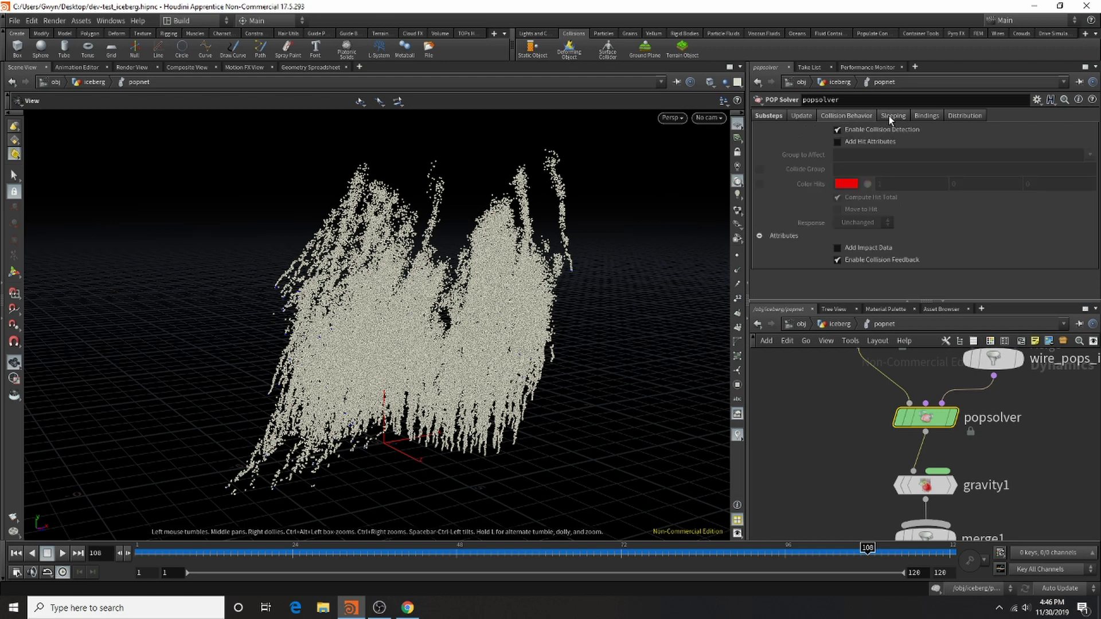
{"action": "left_click", "coordinate": [893, 116]}
{"action": "left_click", "coordinate": [932, 116]}
{"action": "left_click", "coordinate": [967, 115]}
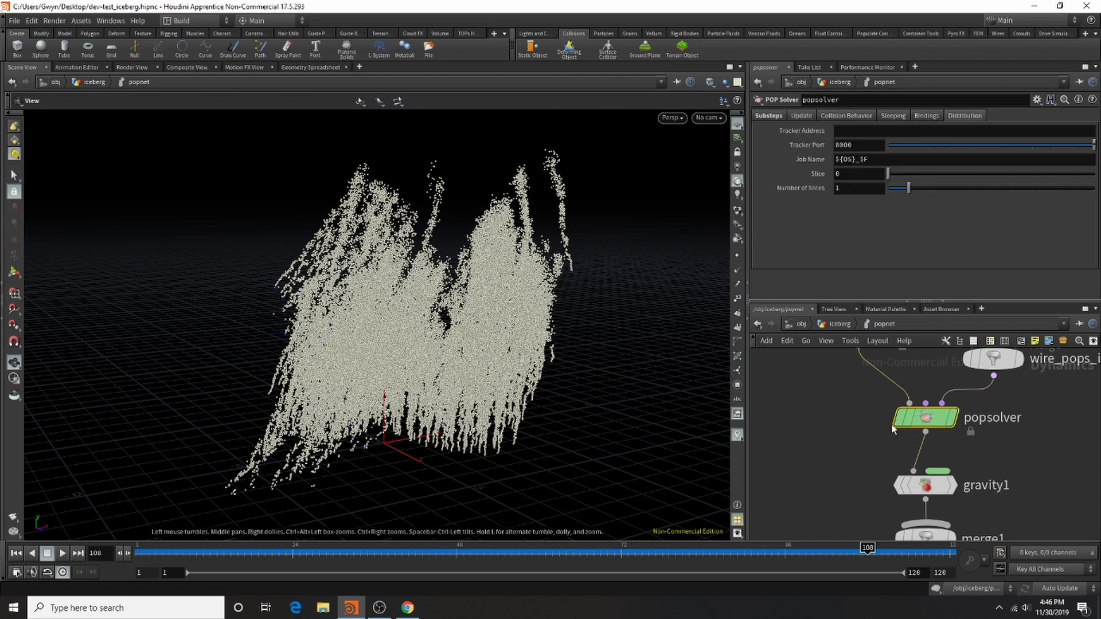
Select gravity1 below the POP solver and return to the iceberg geometry network.
{"action": "scroll", "coordinate": [884, 411], "scroll_direction": "down", "scroll_amount": 3}
{"action": "scroll", "coordinate": [912, 496], "scroll_direction": "up", "scroll_amount": 3}
{"action": "left_click", "coordinate": [893, 364]}
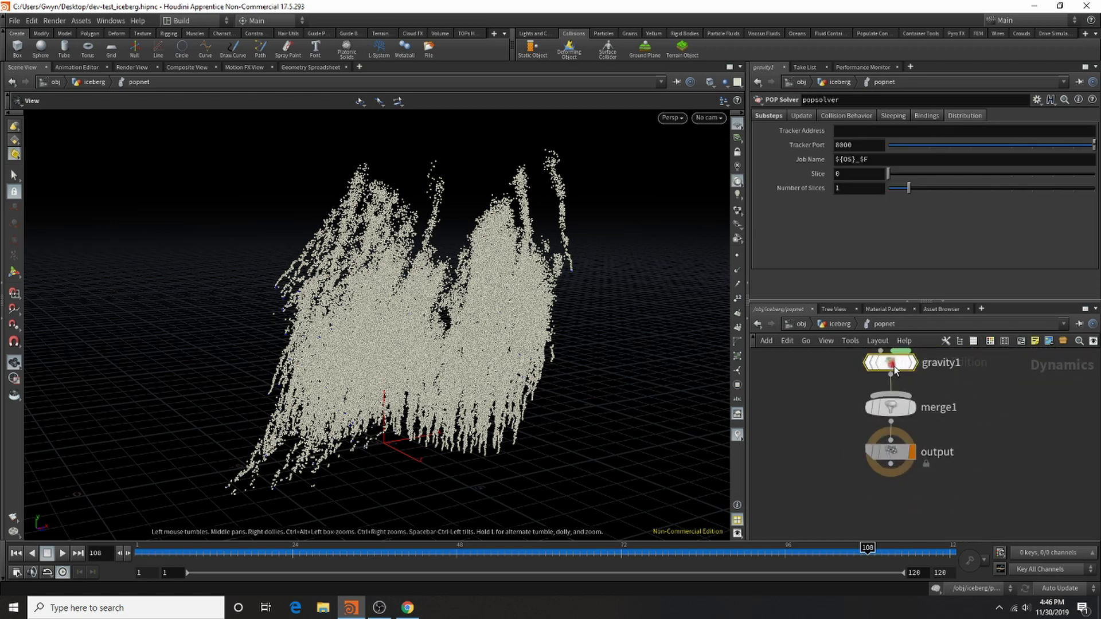
{"action": "key", "text": "u"}
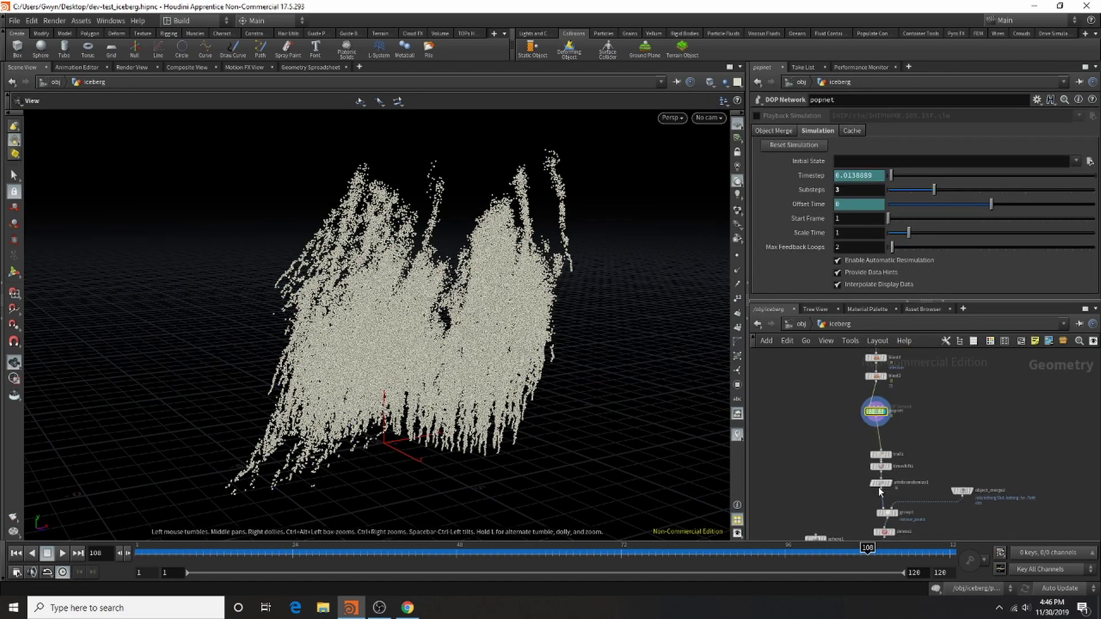
Display trail1 and timeshift1 below popnet to view their effect on the particles.
{"action": "scroll", "coordinate": [879, 488], "scroll_direction": "up", "scroll_amount": 3}
{"action": "left_click", "coordinate": [907, 427]}
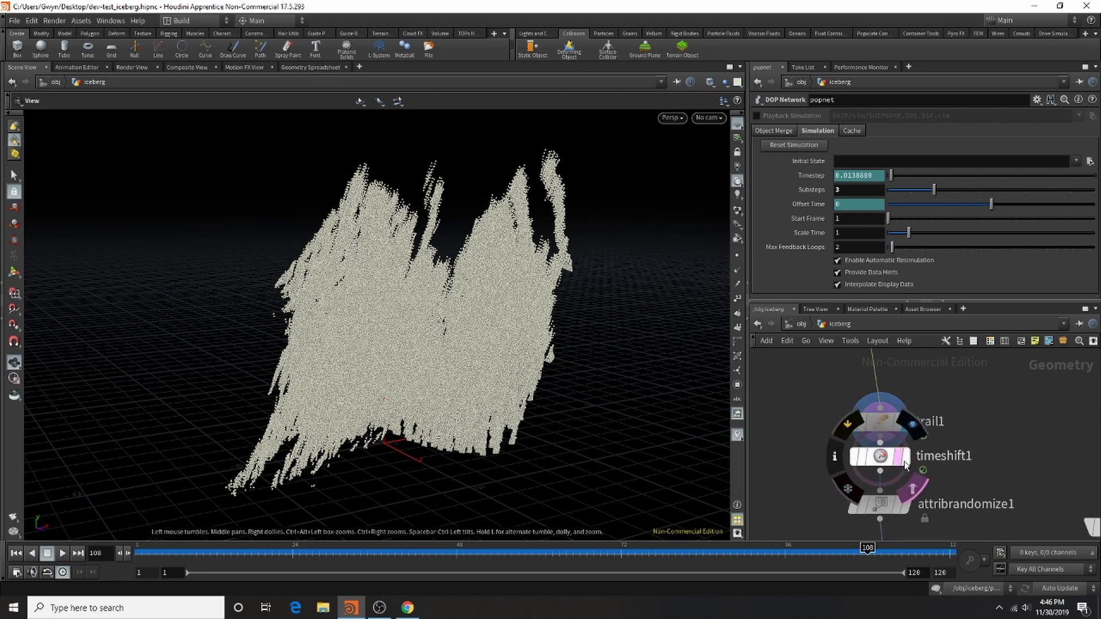
{"action": "middle_click_drag", "start_coordinate": [910, 503], "coordinate": [924, 402]}
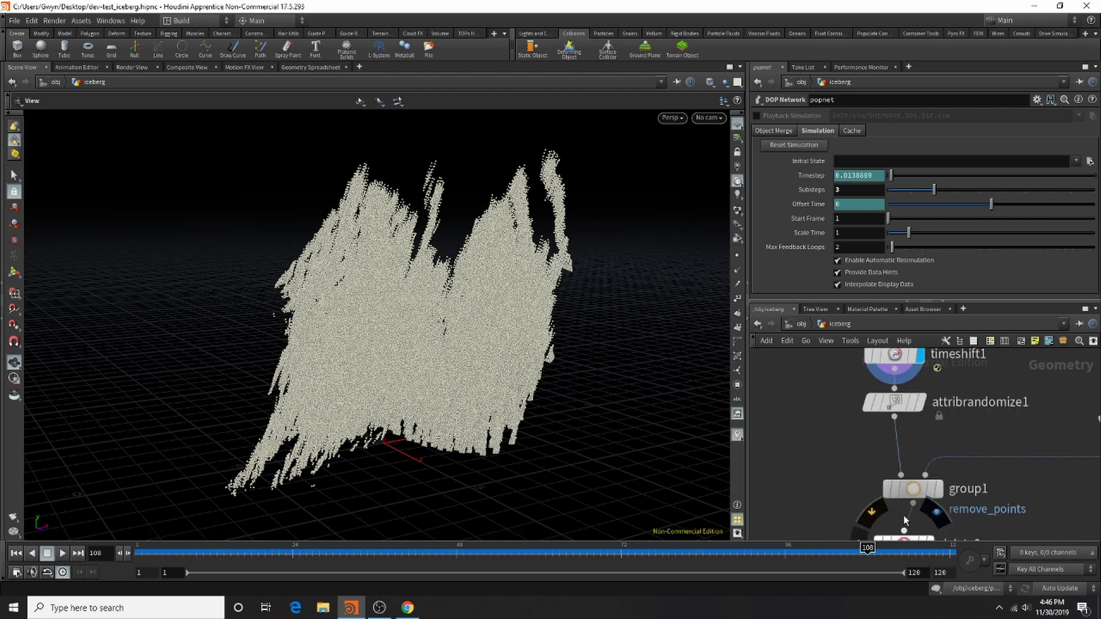
Display attribrandomize1 to inspect its pscale randomization, and display group1 to view the remove_points group.
{"action": "left_click", "coordinate": [886, 402]}
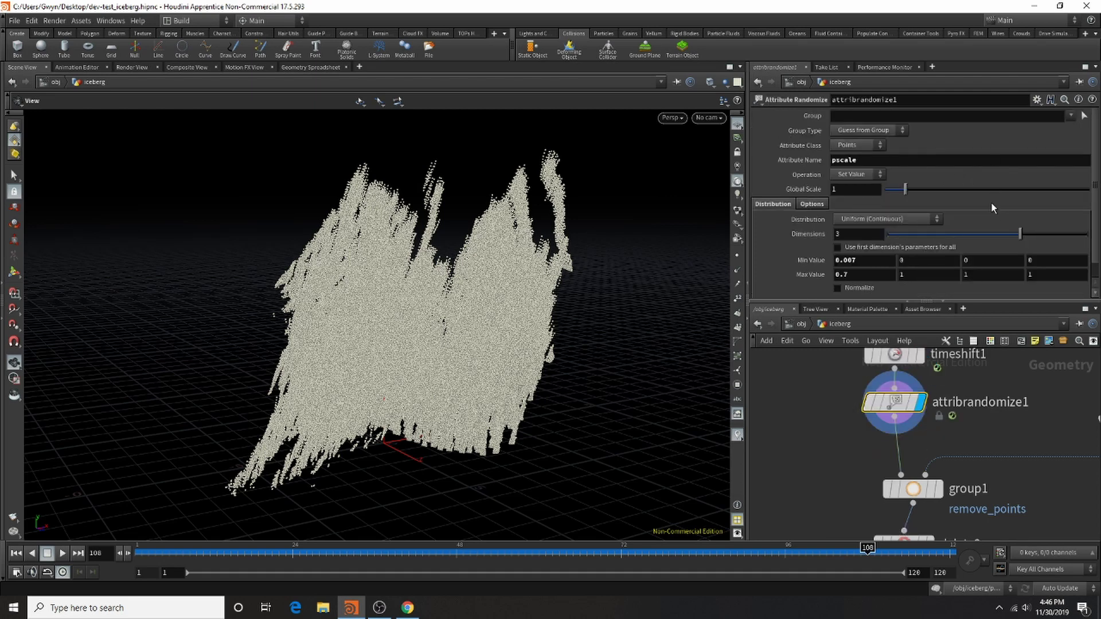
{"action": "scroll", "coordinate": [995, 209], "scroll_direction": "down", "scroll_amount": 1}
{"action": "scroll", "coordinate": [932, 435], "scroll_direction": "down", "scroll_amount": 2}
{"action": "scroll", "coordinate": [928, 474], "scroll_direction": "up", "scroll_amount": 1}
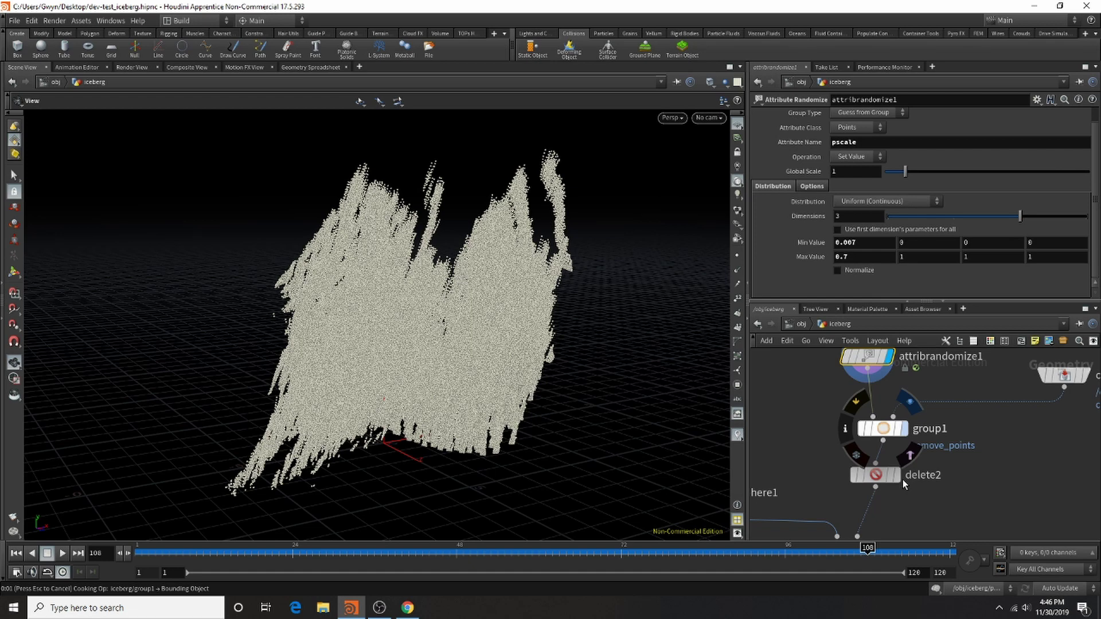
{"action": "left_click", "coordinate": [903, 428]}
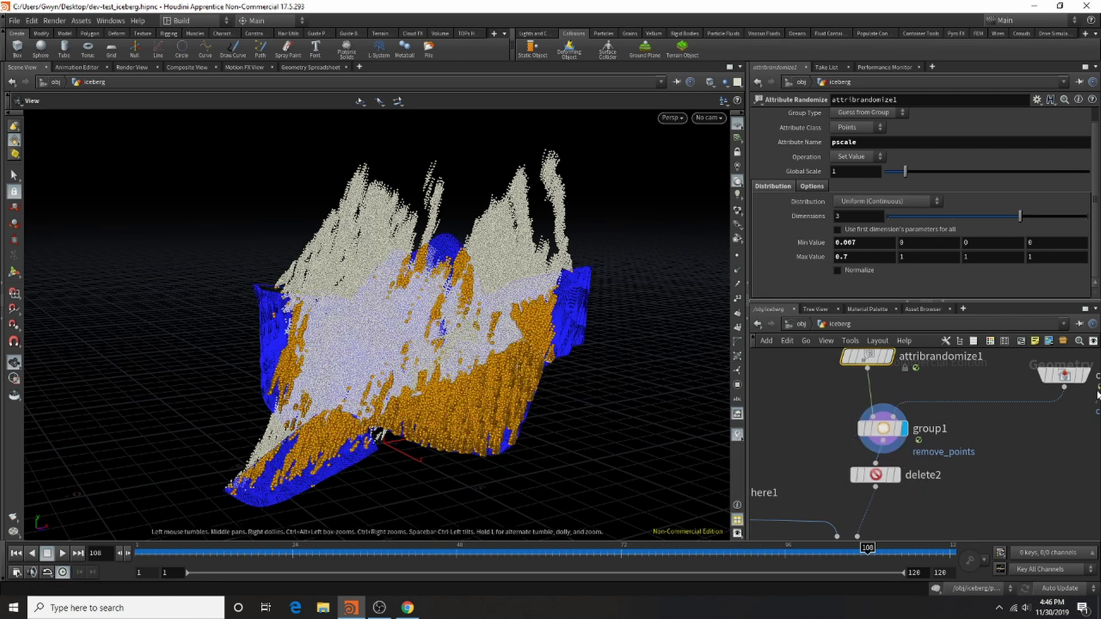
Inspect group1's settings, and display delete2 and filecache4 to view the particles after point removal and copying.
{"action": "left_click", "coordinate": [877, 428]}
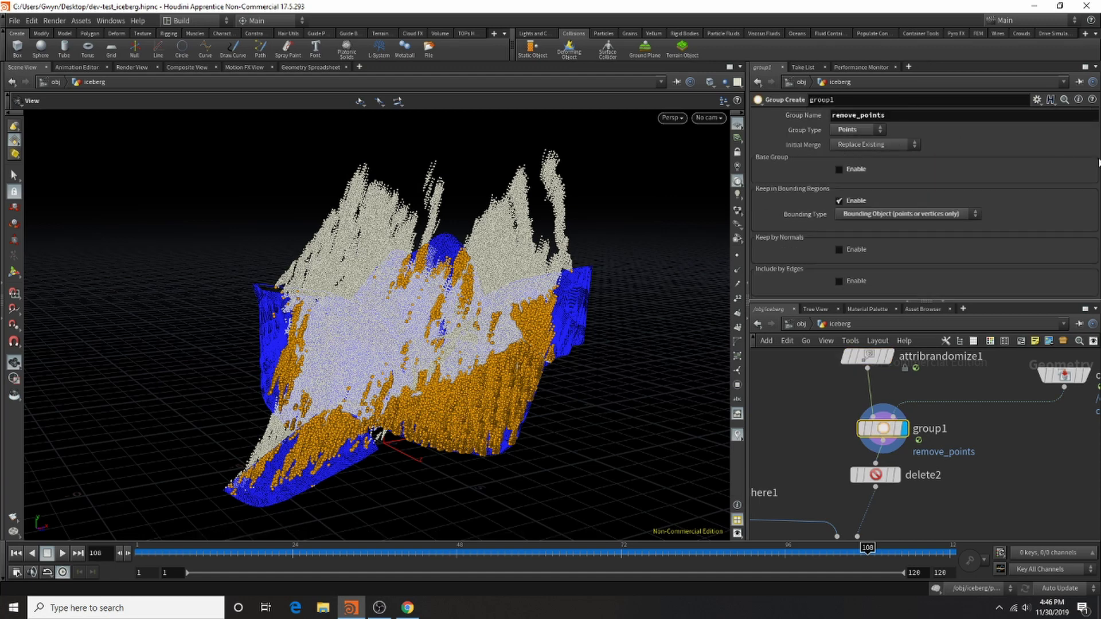
{"action": "left_click", "coordinate": [897, 475]}
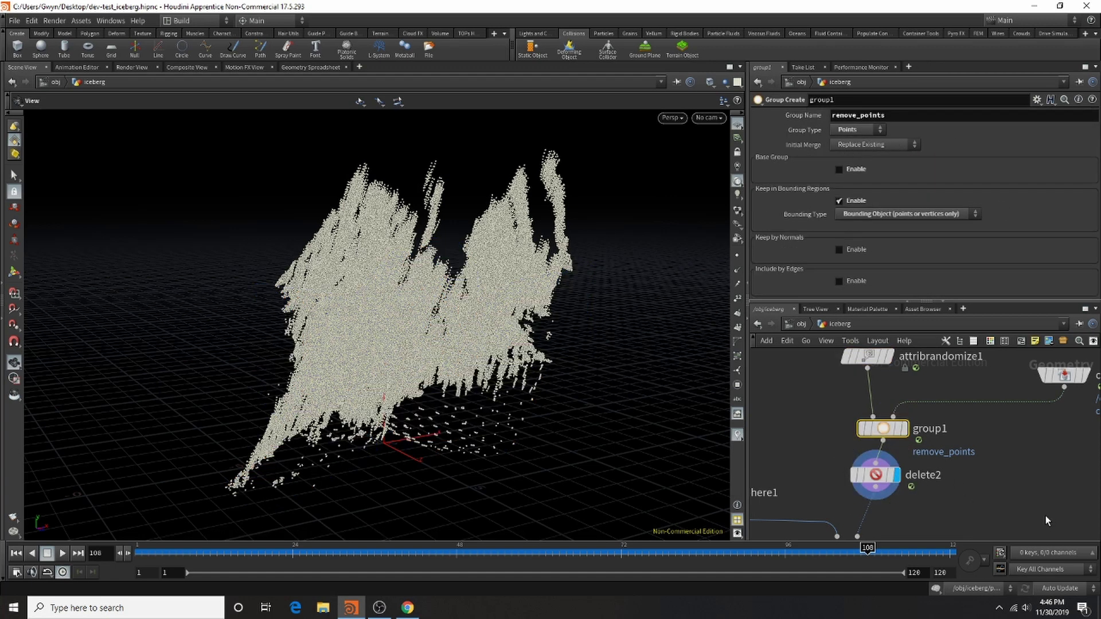
{"action": "key", "text": "h"}
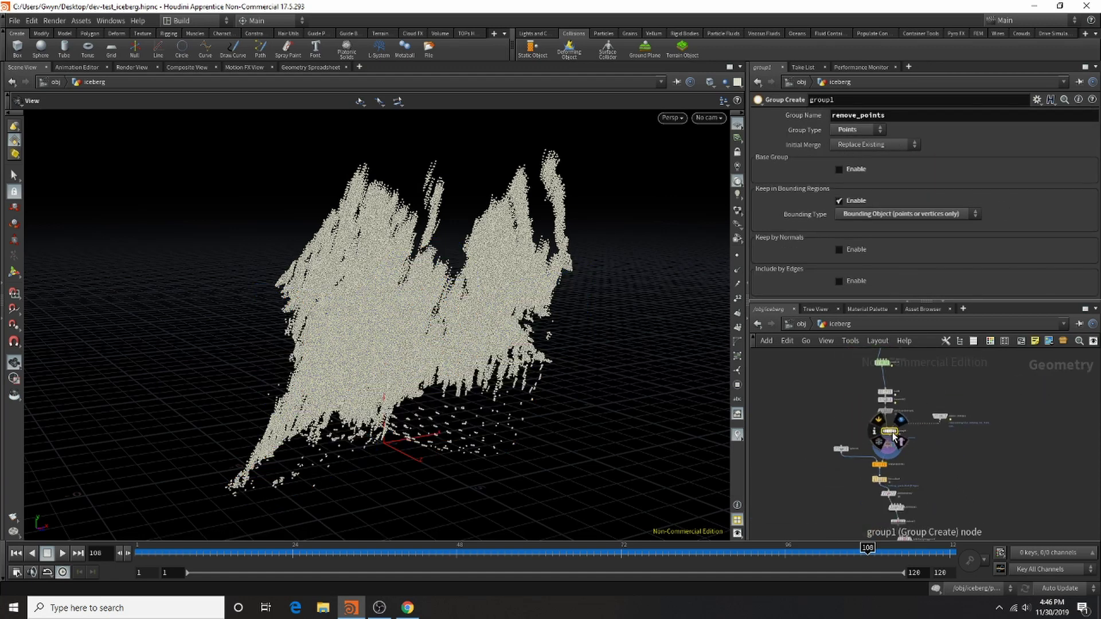
{"action": "scroll", "coordinate": [875, 486], "scroll_direction": "up", "scroll_amount": 5}
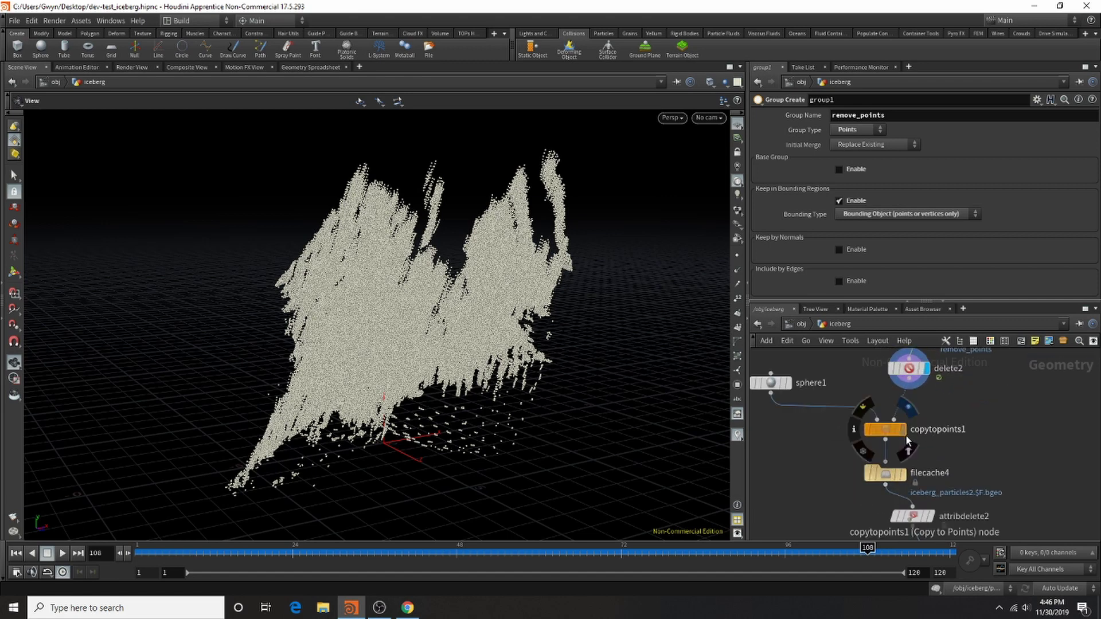
{"action": "left_click", "coordinate": [902, 474]}
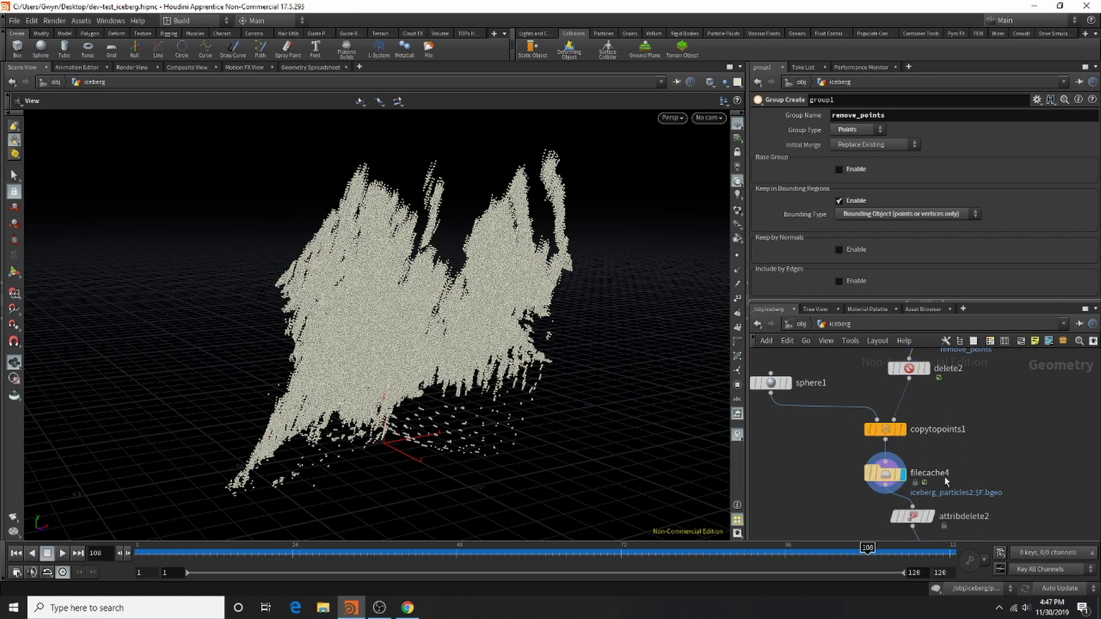
Inspect attribdelete2's attribute list, and display attribdelete2, attribvop1 and delete3 to compare their effect on the particles.
{"action": "scroll", "coordinate": [920, 391], "scroll_direction": "down", "scroll_amount": 2}
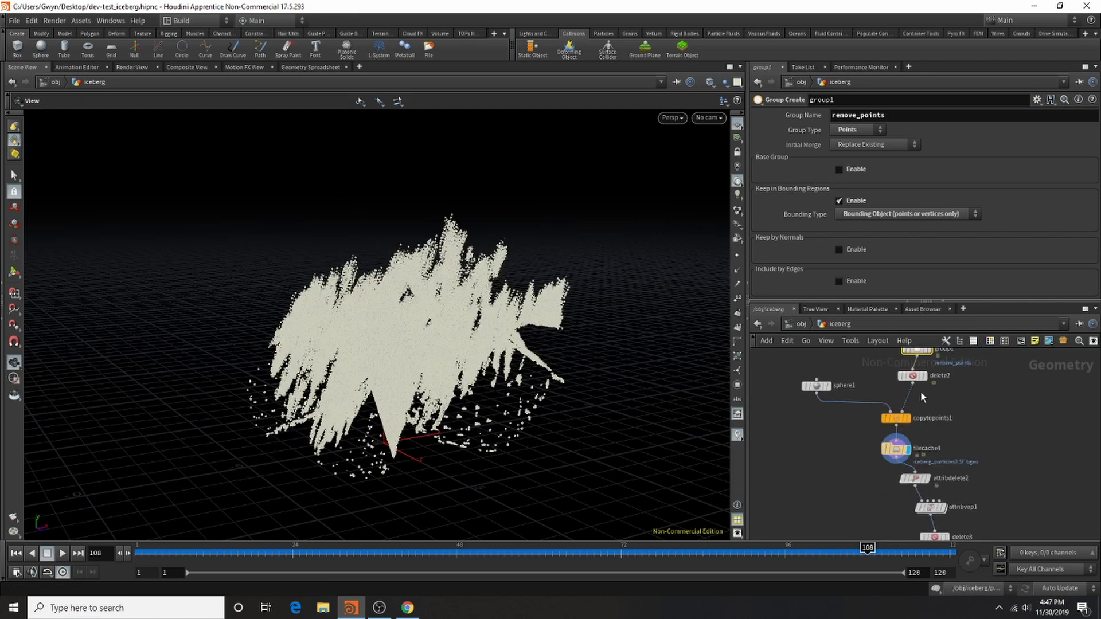
{"action": "middle_click_drag", "start_coordinate": [920, 391], "coordinate": [921, 328]}
{"action": "scroll", "coordinate": [933, 407], "scroll_direction": "up", "scroll_amount": 2}
{"action": "left_click", "coordinate": [905, 400]}
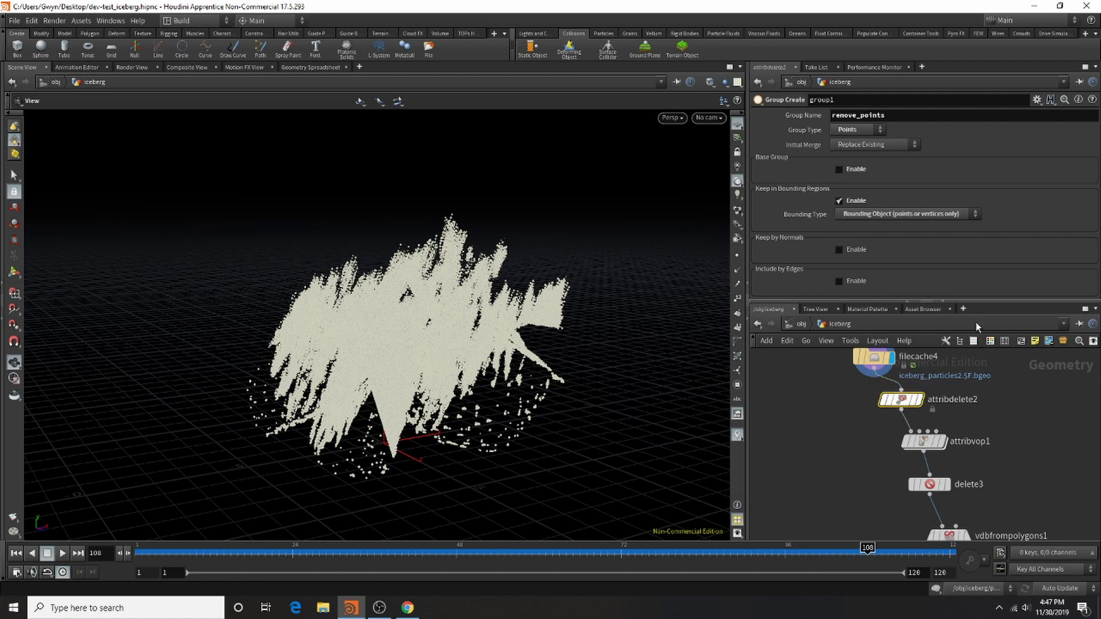
{"action": "key", "text": "r"}
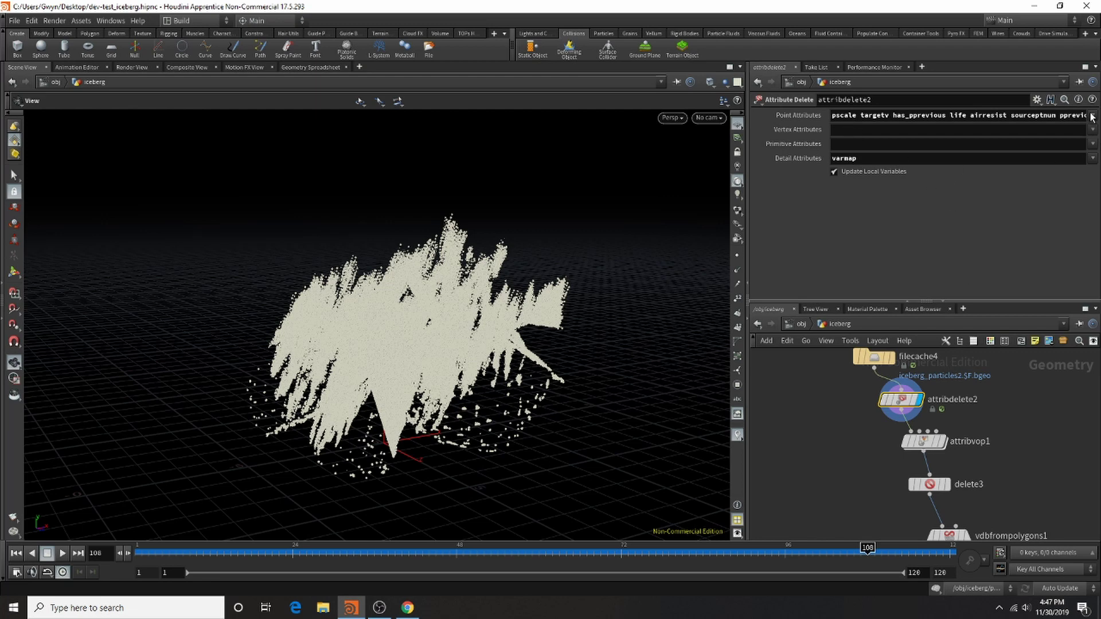
{"action": "scroll", "coordinate": [923, 424], "scroll_direction": "down", "scroll_amount": 1}
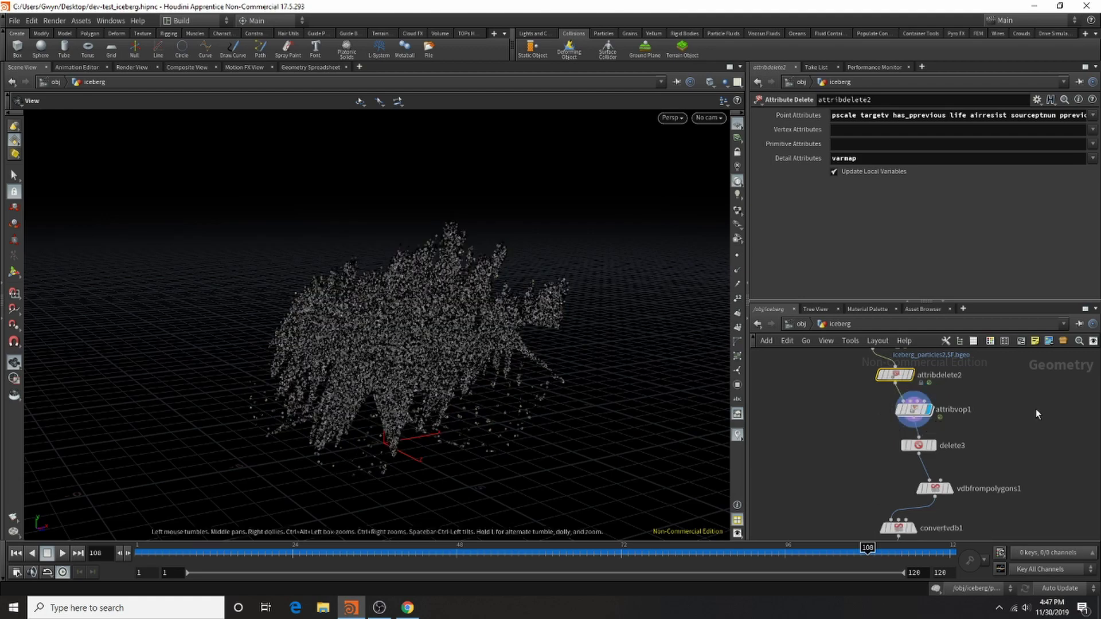
{"action": "left_click", "coordinate": [933, 445]}
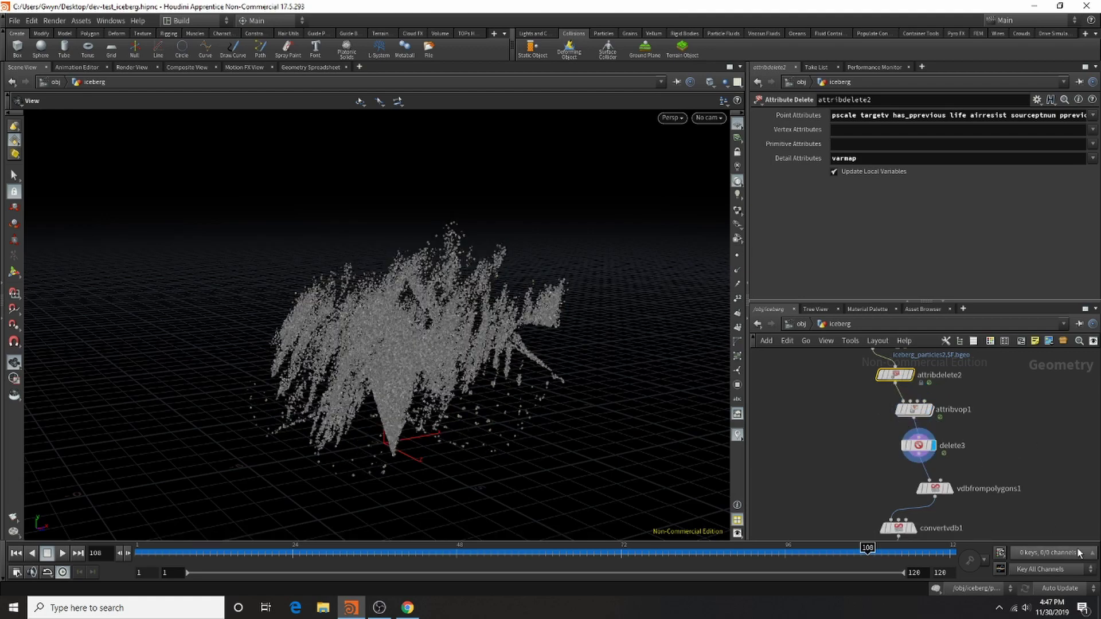
Review the parameters of vdbfrompolygons1, convertvdb1 and attribdelete3 in the particle-to-volume conversion.
{"action": "scroll", "coordinate": [940, 416], "scroll_direction": "down", "scroll_amount": 3}
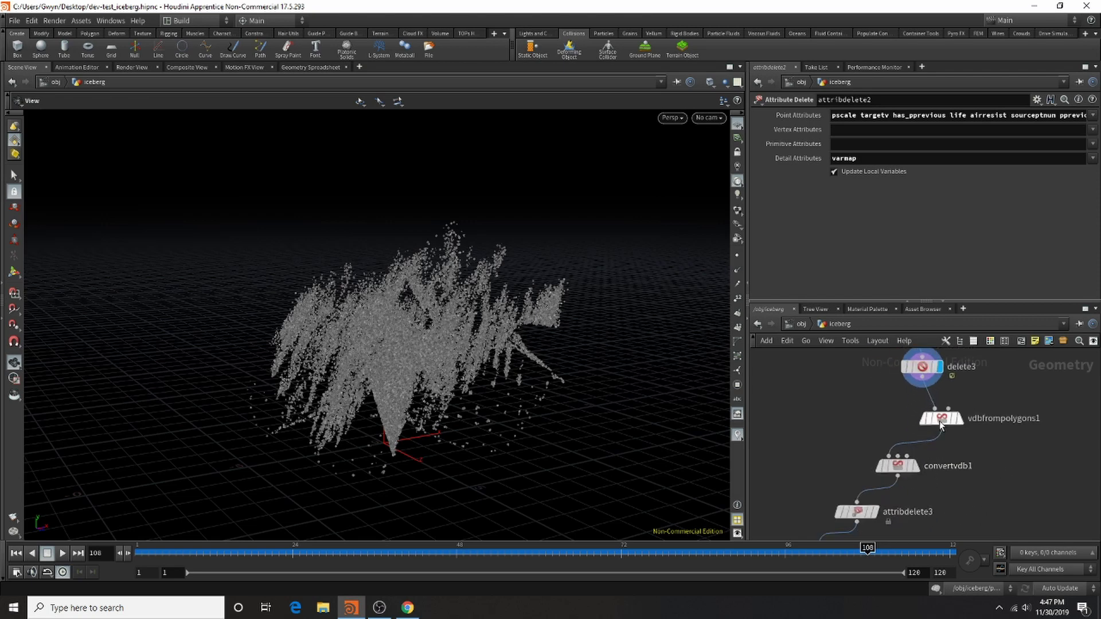
{"action": "left_click", "coordinate": [938, 423]}
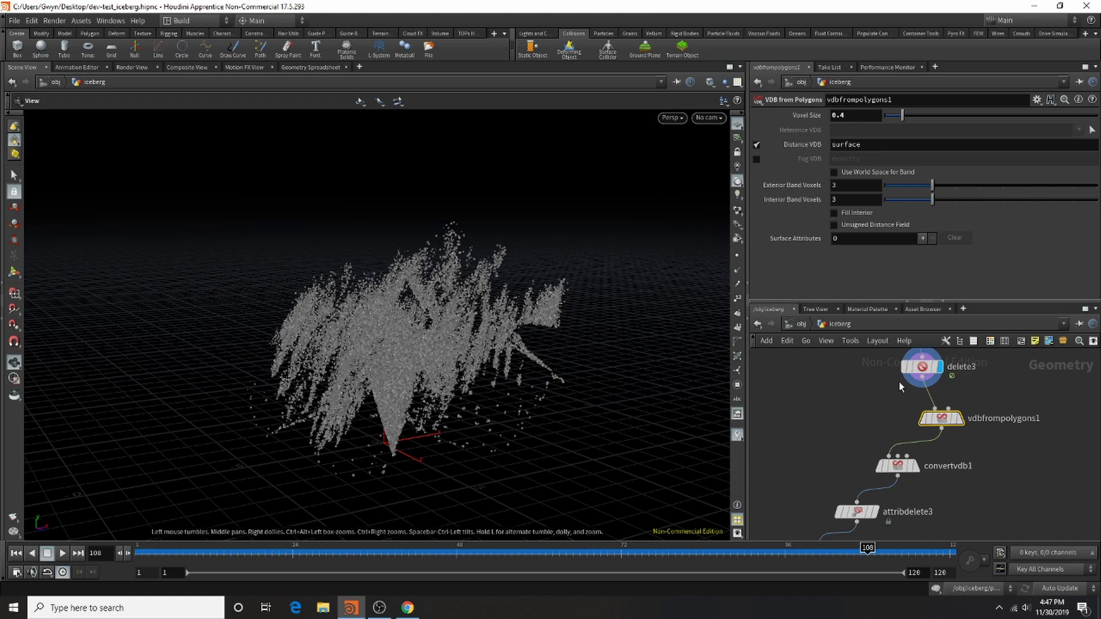
{"action": "scroll", "coordinate": [899, 387], "scroll_direction": "up", "scroll_amount": 2}
{"action": "left_click", "coordinate": [892, 418]}
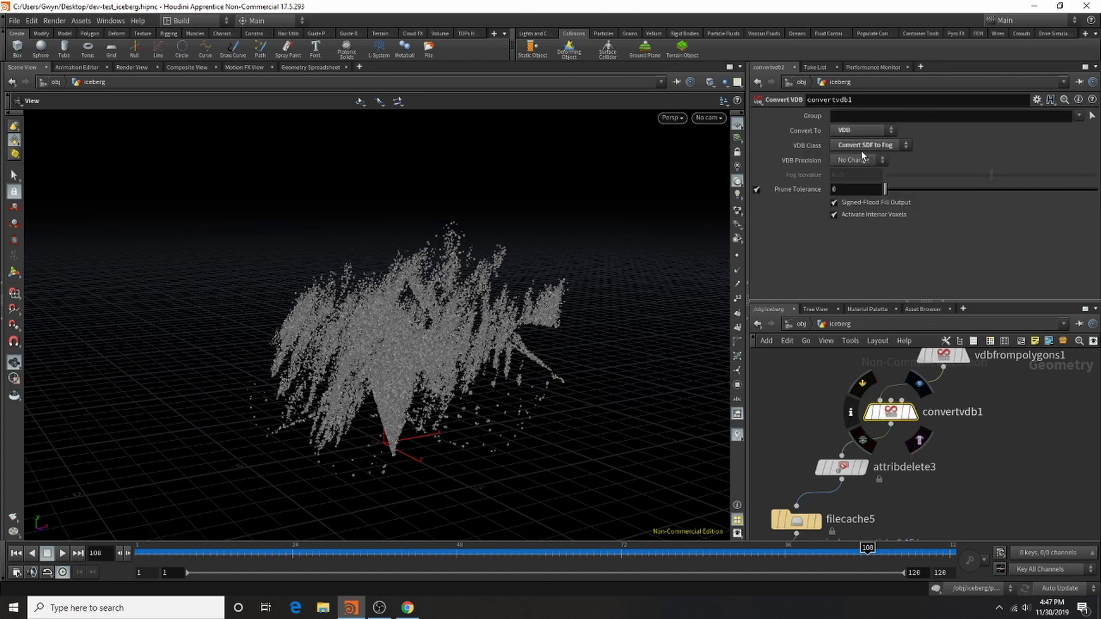
{"action": "left_click", "coordinate": [843, 471]}
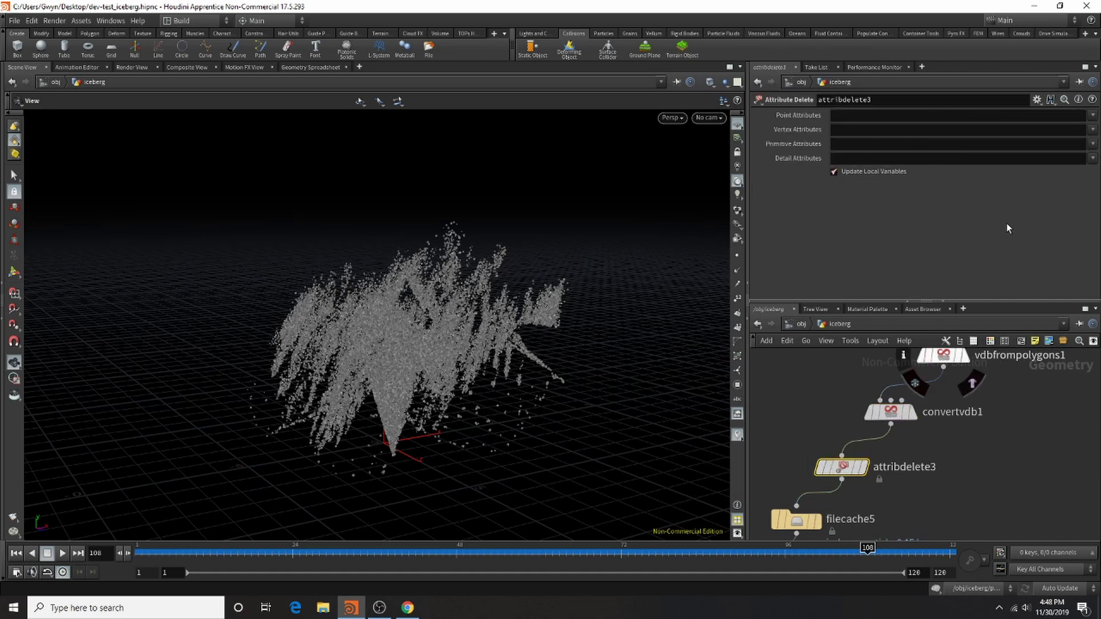
Display filecache5 and volumevop1 to view the particle volume, and inspect volumevop1's VEX setup.
{"action": "scroll", "coordinate": [848, 430], "scroll_direction": "down", "scroll_amount": 4}
{"action": "scroll", "coordinate": [857, 390], "scroll_direction": "up", "scroll_amount": 4}
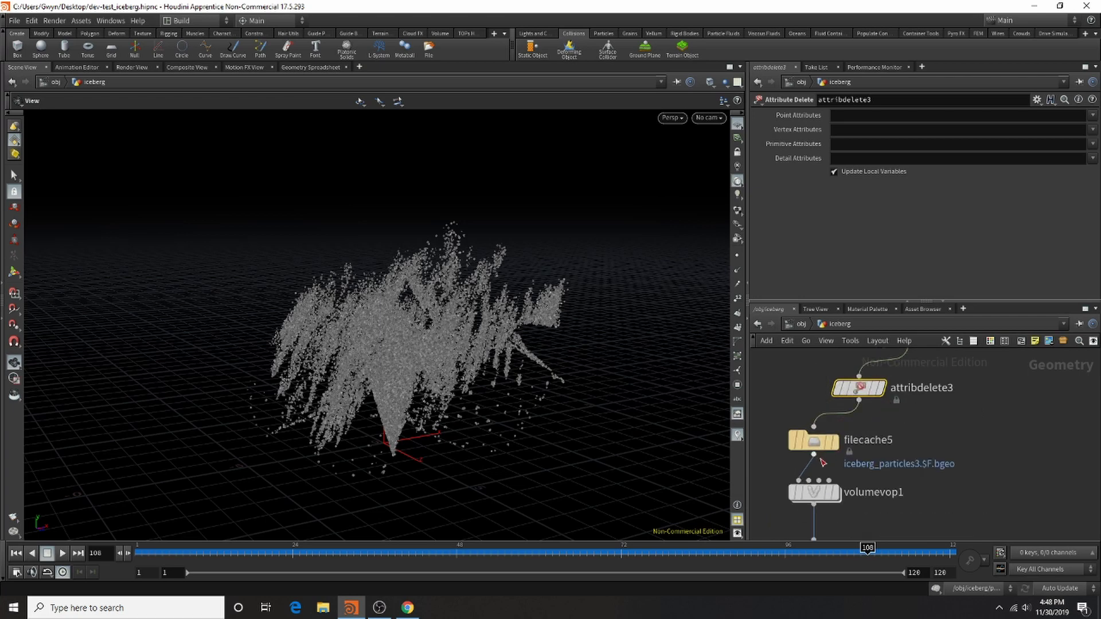
{"action": "left_click", "coordinate": [837, 441]}
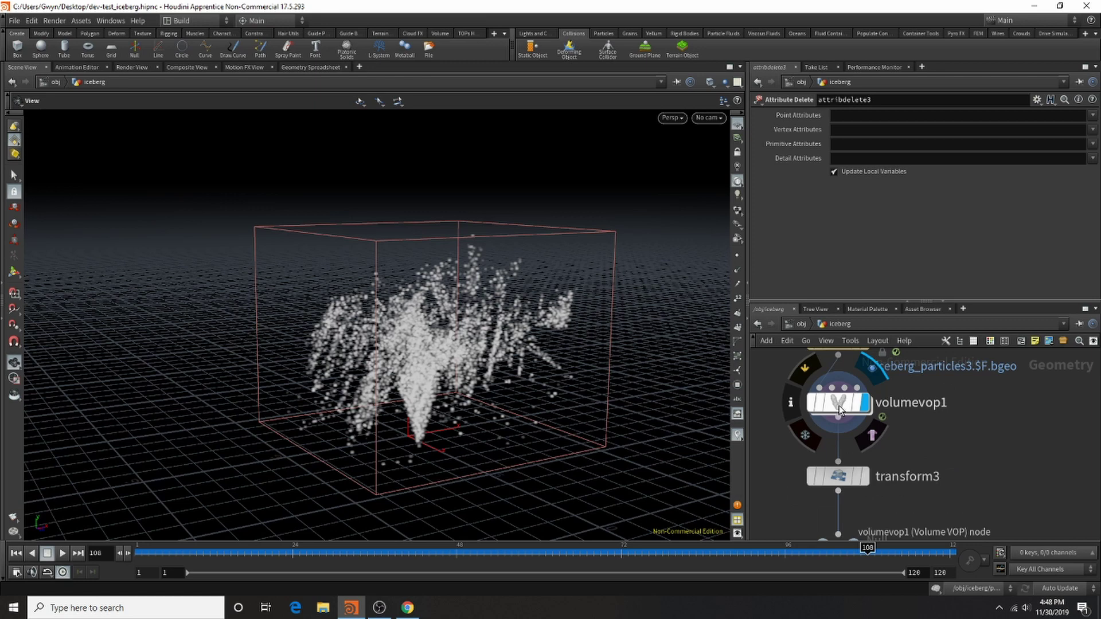
{"action": "left_click", "coordinate": [838, 406]}
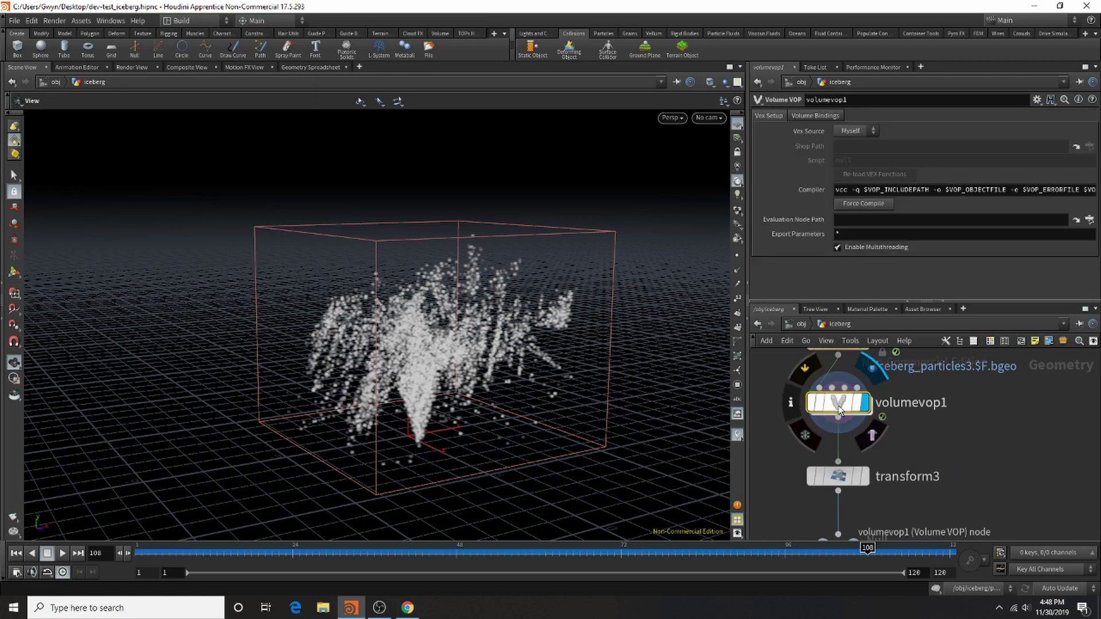
Open the network inside volumevop1 and inspect aanoise1's noise settings.
{"action": "double_click", "coordinate": [838, 404]}
{"action": "scroll", "coordinate": [914, 404], "scroll_direction": "up", "scroll_amount": 3}
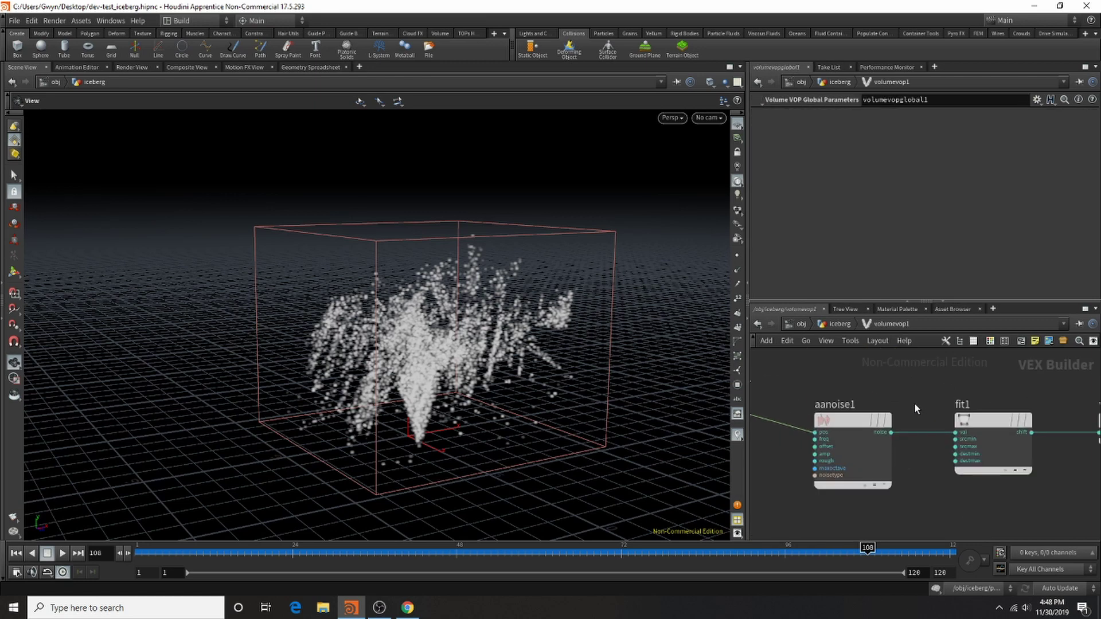
{"action": "left_click", "coordinate": [902, 418]}
{"action": "scroll", "coordinate": [692, 361], "scroll_direction": "down", "scroll_amount": 1}
{"action": "scroll", "coordinate": [901, 395], "scroll_direction": "down", "scroll_amount": 4}
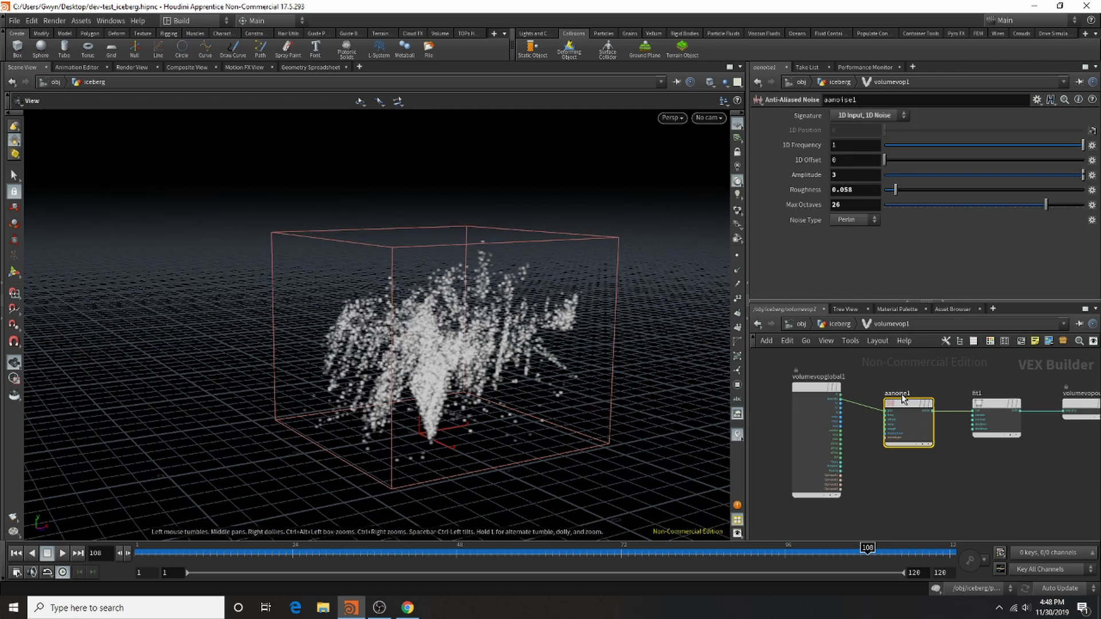
Inspect fit1 and volumevopoutput1 inside the volume VOP, and return to the iceberg geometry network.
{"action": "scroll", "coordinate": [989, 409], "scroll_direction": "up", "scroll_amount": 4}
{"action": "left_click", "coordinate": [993, 409]}
{"action": "scroll", "coordinate": [986, 412], "scroll_direction": "down", "scroll_amount": 3}
{"action": "scroll", "coordinate": [978, 418], "scroll_direction": "up", "scroll_amount": 3}
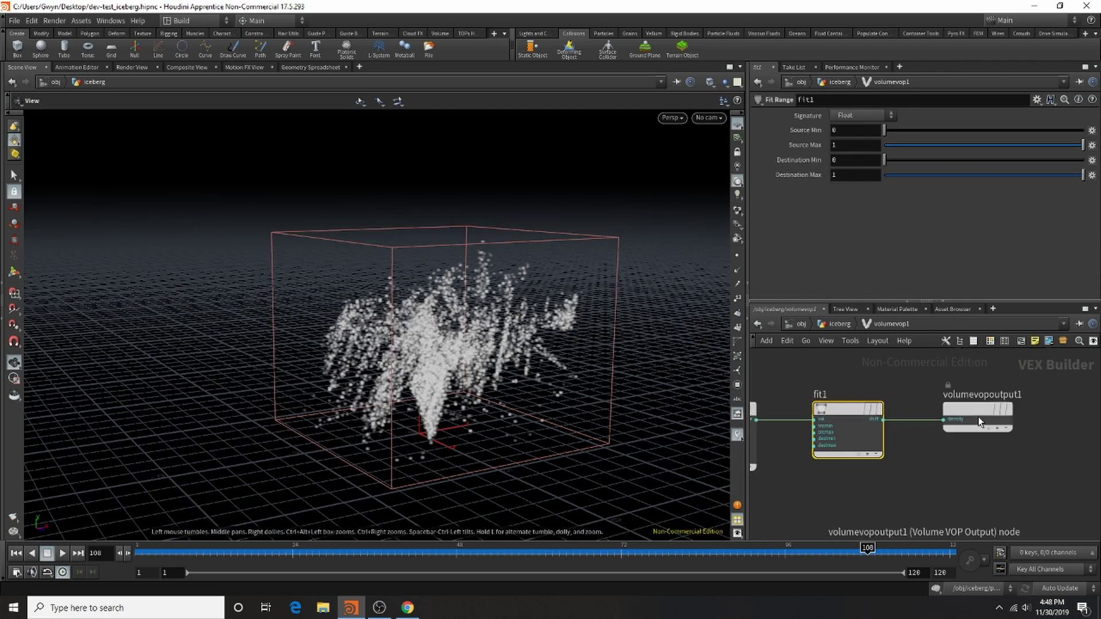
{"action": "left_click", "coordinate": [978, 417]}
{"action": "left_click", "coordinate": [839, 325]}
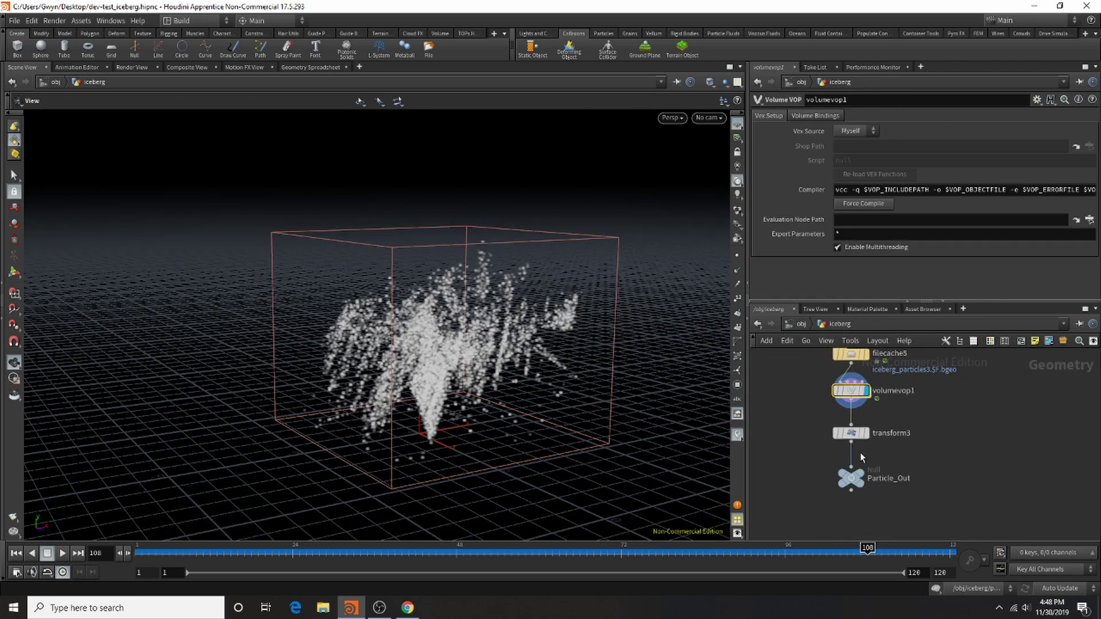
Display transform3 with the scaled-down volume framed in the view, and display the Particle_Out null.
{"action": "scroll", "coordinate": [860, 453], "scroll_direction": "up", "scroll_amount": 3}
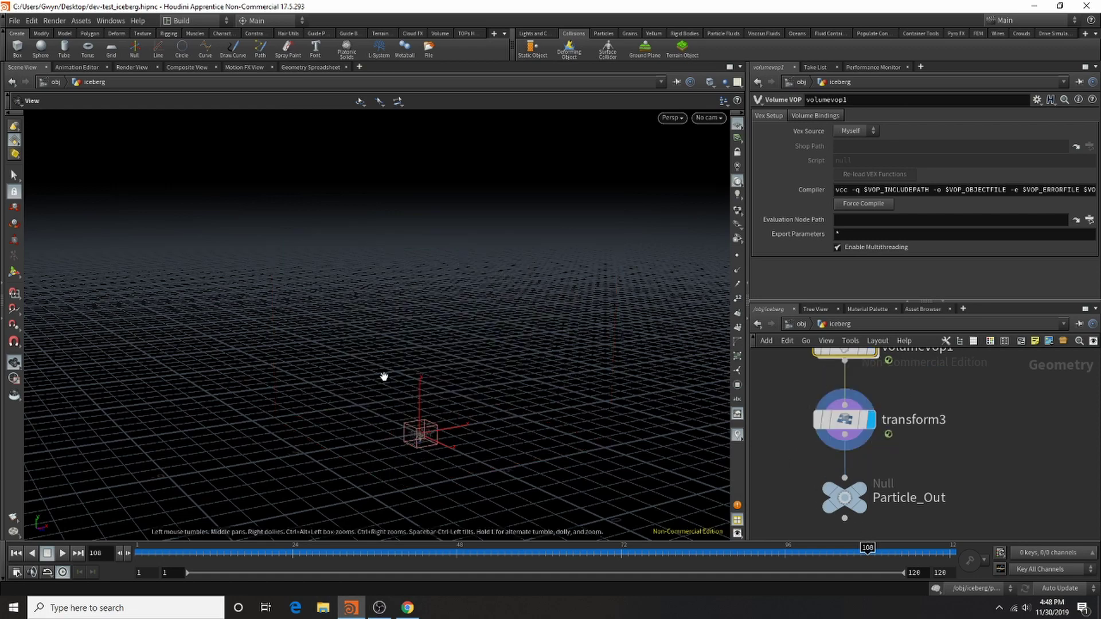
{"action": "key", "text": "g"}
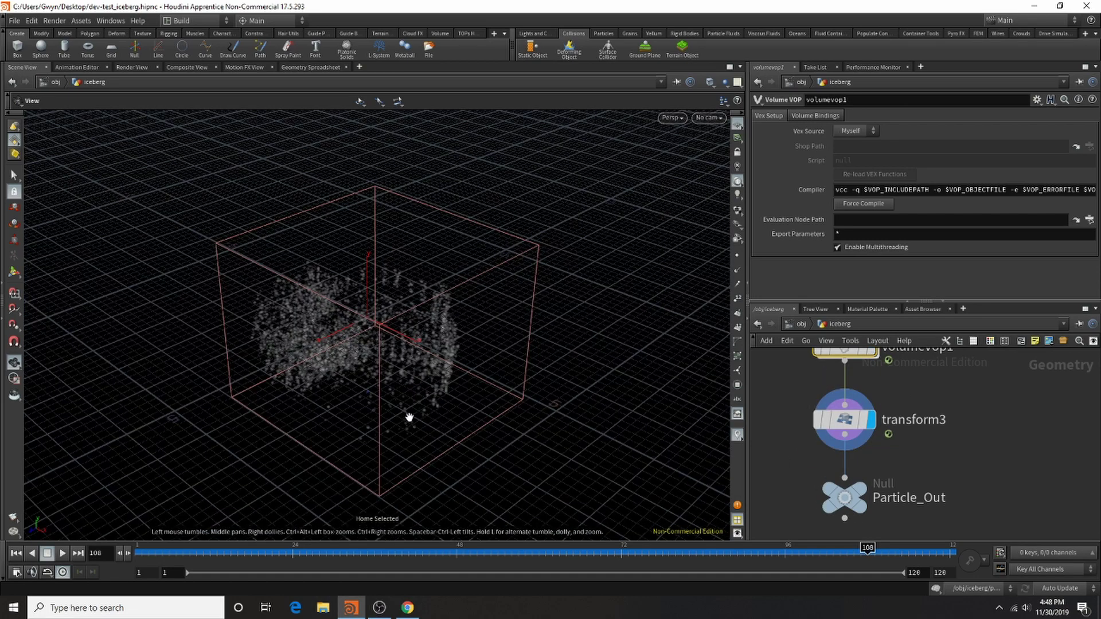
{"action": "left_click", "coordinate": [862, 485]}
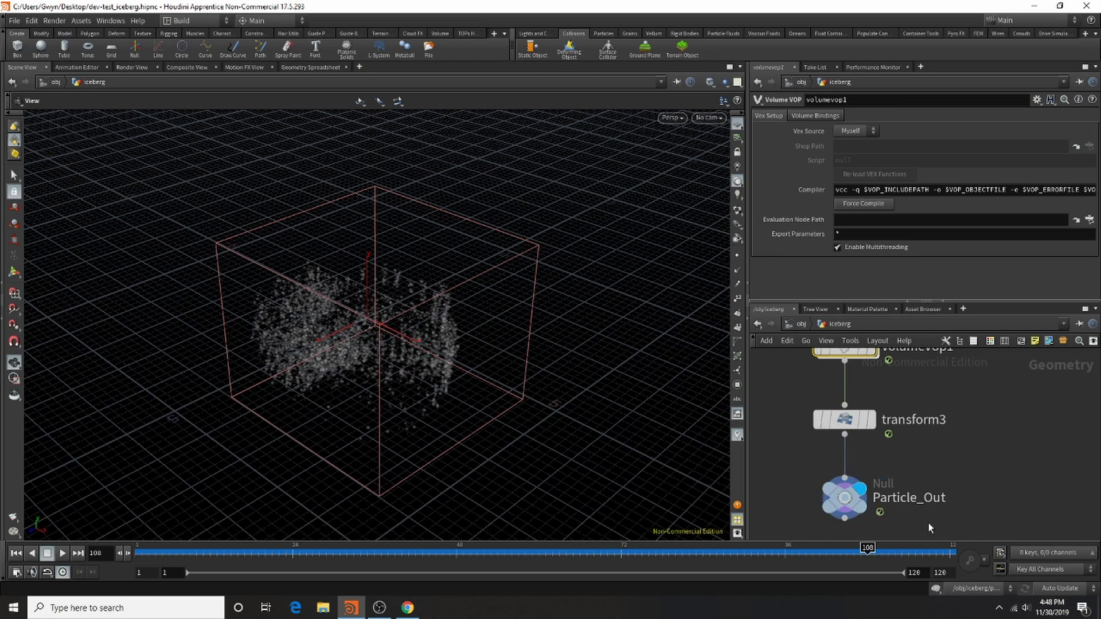
Return to the object level and look through cam1 in the scene view.
{"action": "left_click", "coordinate": [801, 324]}
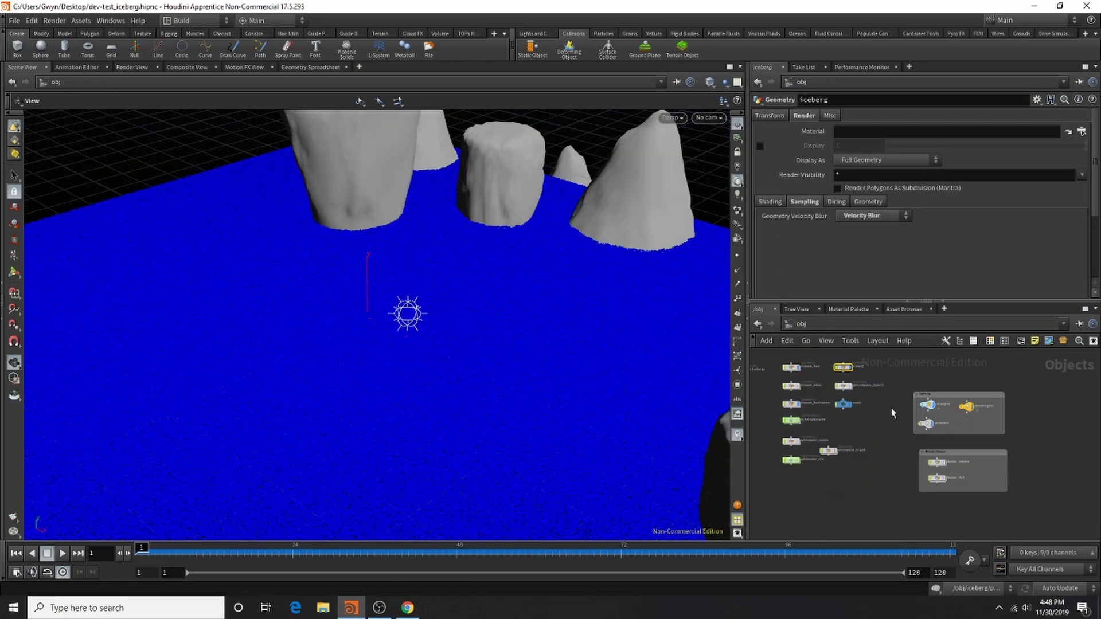
{"action": "scroll", "coordinate": [843, 370], "scroll_direction": "up", "scroll_amount": 4}
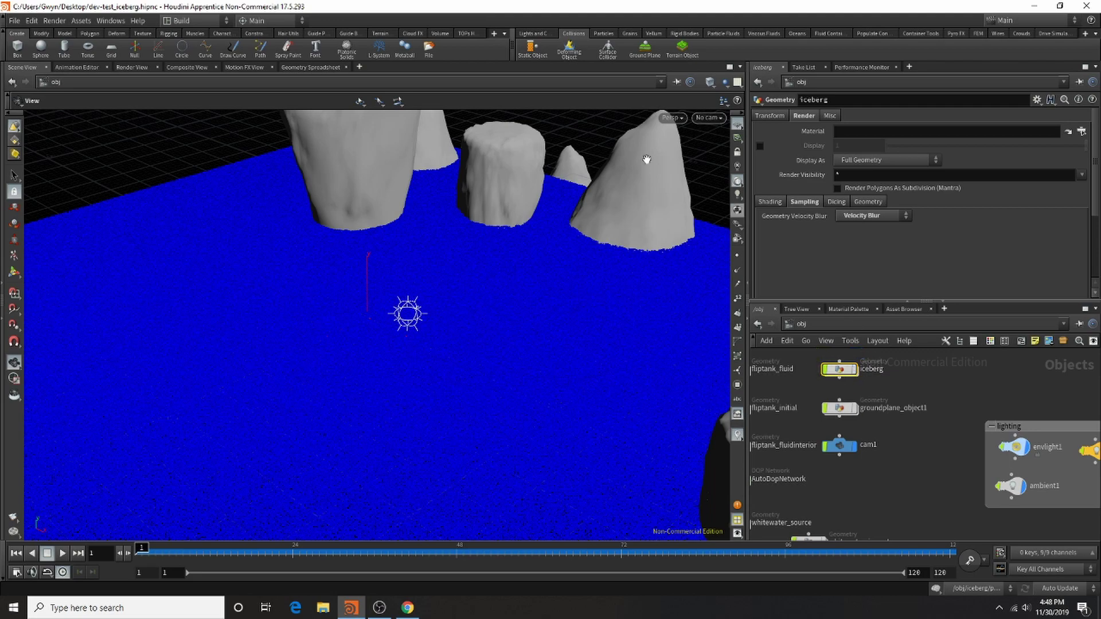
{"action": "left_click", "coordinate": [711, 119]}
{"action": "left_click", "coordinate": [723, 176]}
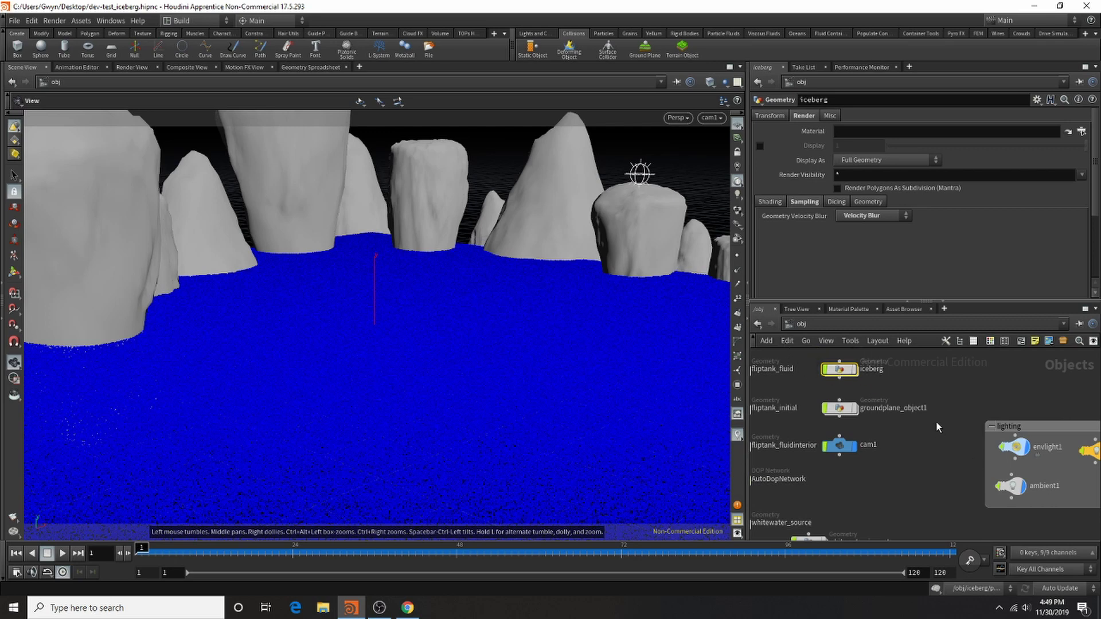
Examine the object network's layout, including the Render Nodes group and the Other_Icebergs object.
{"action": "scroll", "coordinate": [998, 481], "scroll_direction": "down", "scroll_amount": 3}
{"action": "scroll", "coordinate": [1003, 489], "scroll_direction": "up", "scroll_amount": 3}
{"action": "scroll", "coordinate": [1003, 488], "scroll_direction": "up", "scroll_amount": 2}
{"action": "scroll", "coordinate": [878, 418], "scroll_direction": "down", "scroll_amount": 3}
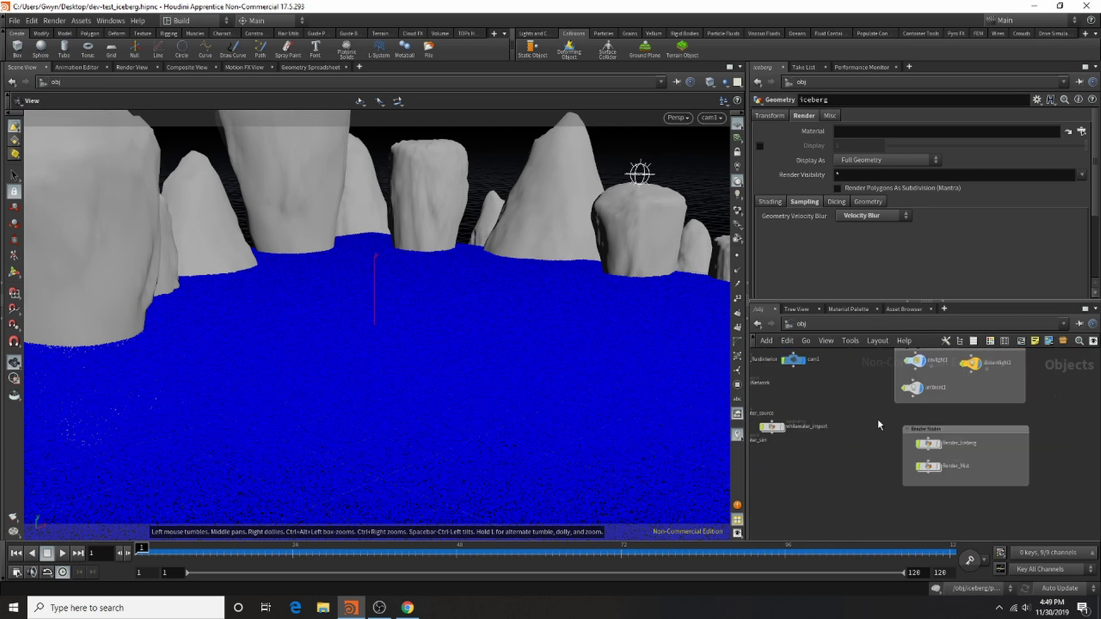
{"action": "scroll", "coordinate": [960, 444], "scroll_direction": "up", "scroll_amount": 5}
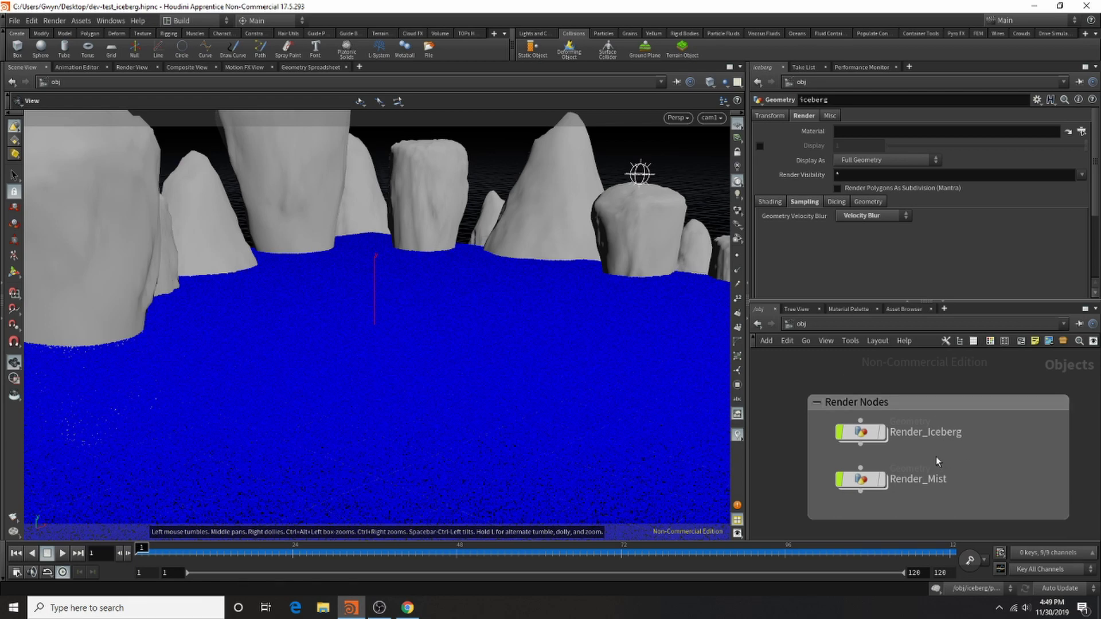
{"action": "mouse_move", "coordinate": [875, 437]}
{"action": "key", "text": "h"}
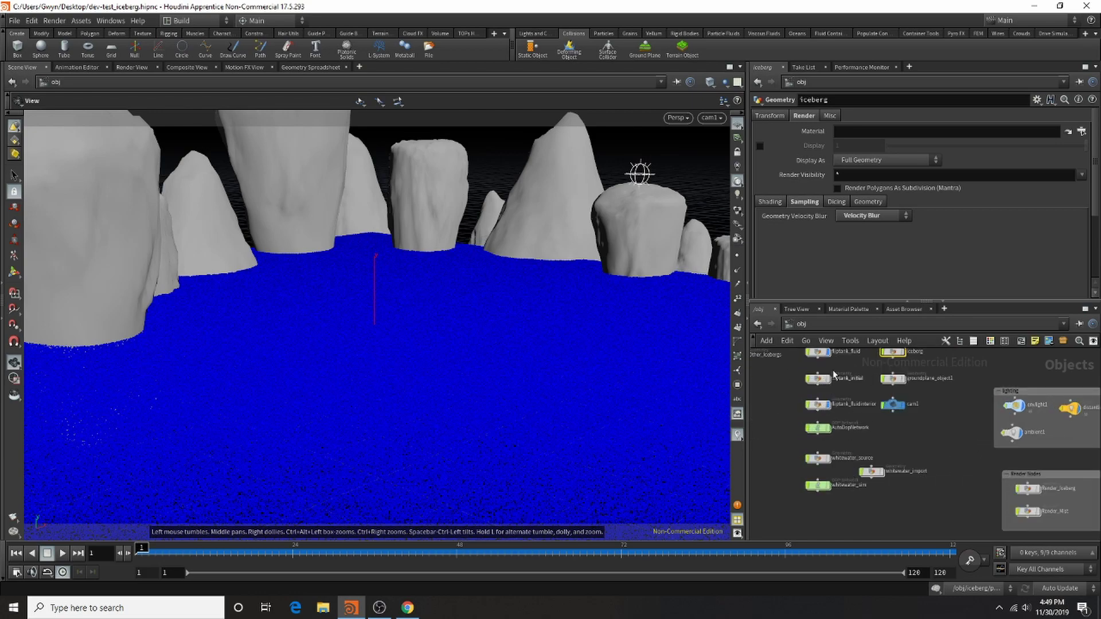
{"action": "scroll", "coordinate": [858, 445], "scroll_direction": "up", "scroll_amount": 3}
{"action": "scroll", "coordinate": [890, 476], "scroll_direction": "down", "scroll_amount": 3}
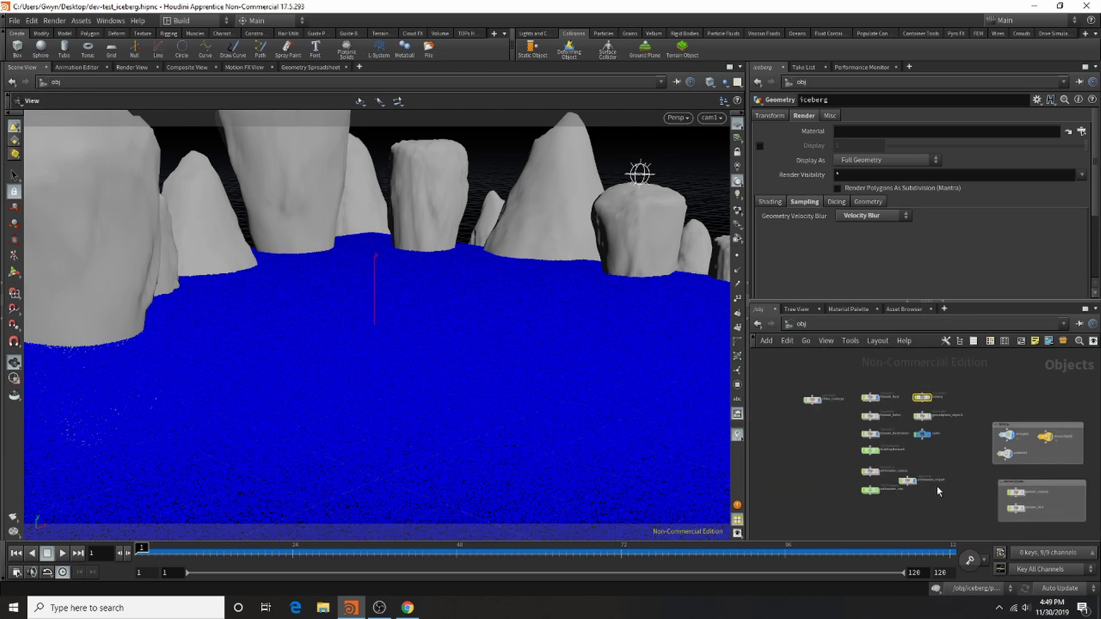
{"action": "scroll", "coordinate": [897, 416], "scroll_direction": "up", "scroll_amount": 3}
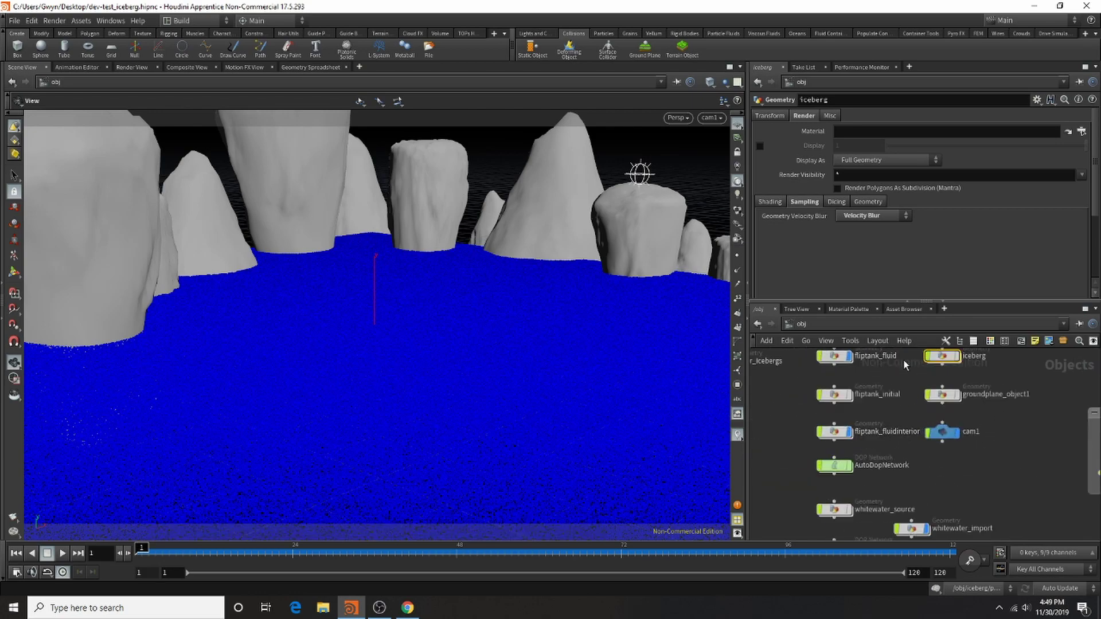
{"action": "scroll", "coordinate": [945, 506], "scroll_direction": "down", "scroll_amount": 2}
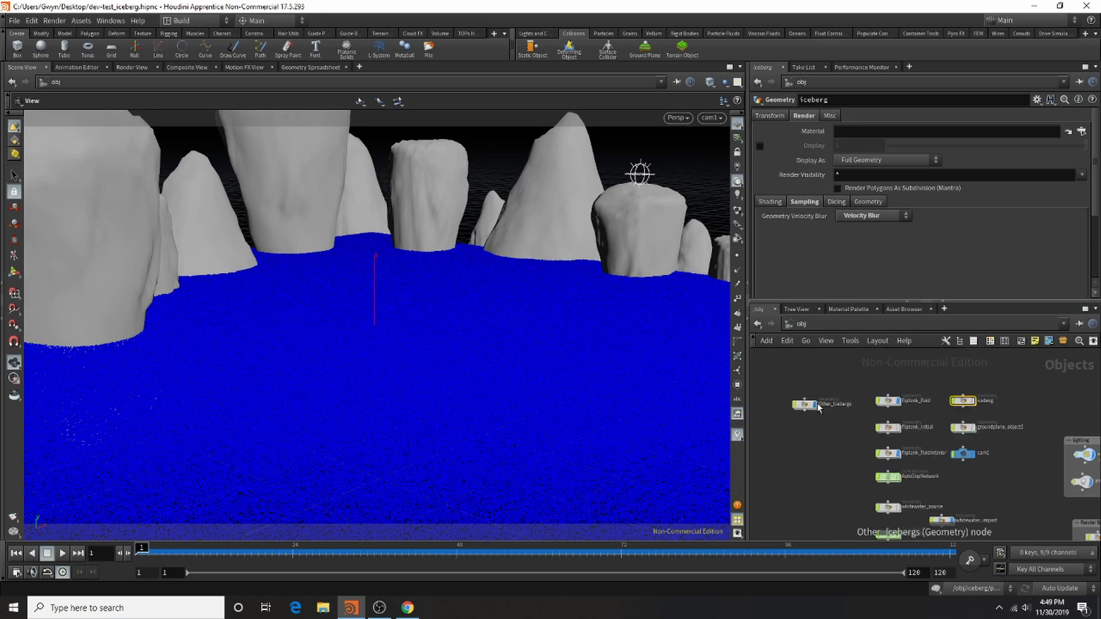
{"action": "scroll", "coordinate": [439, 179], "scroll_direction": "up", "scroll_amount": 1}
{"action": "scroll", "coordinate": [837, 408], "scroll_direction": "down", "scroll_amount": 3}
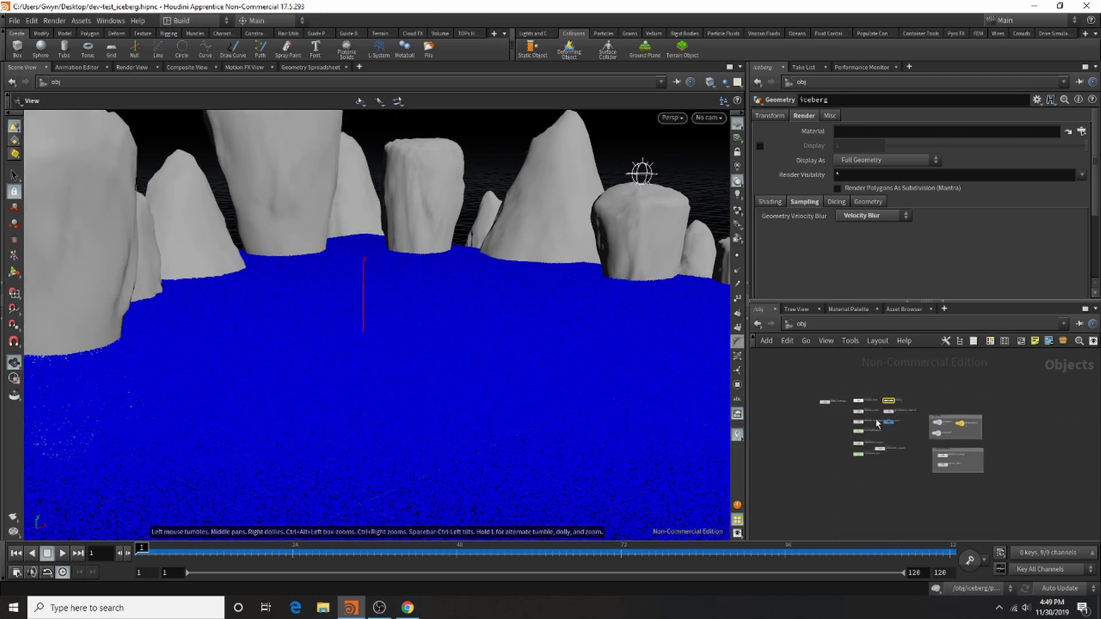
Open the Render_Iceberg object's network to inspect its object merge.
{"action": "scroll", "coordinate": [997, 479], "scroll_direction": "up", "scroll_amount": 3}
{"action": "scroll", "coordinate": [915, 464], "scroll_direction": "up", "scroll_amount": 3}
{"action": "double_click", "coordinate": [863, 438]}
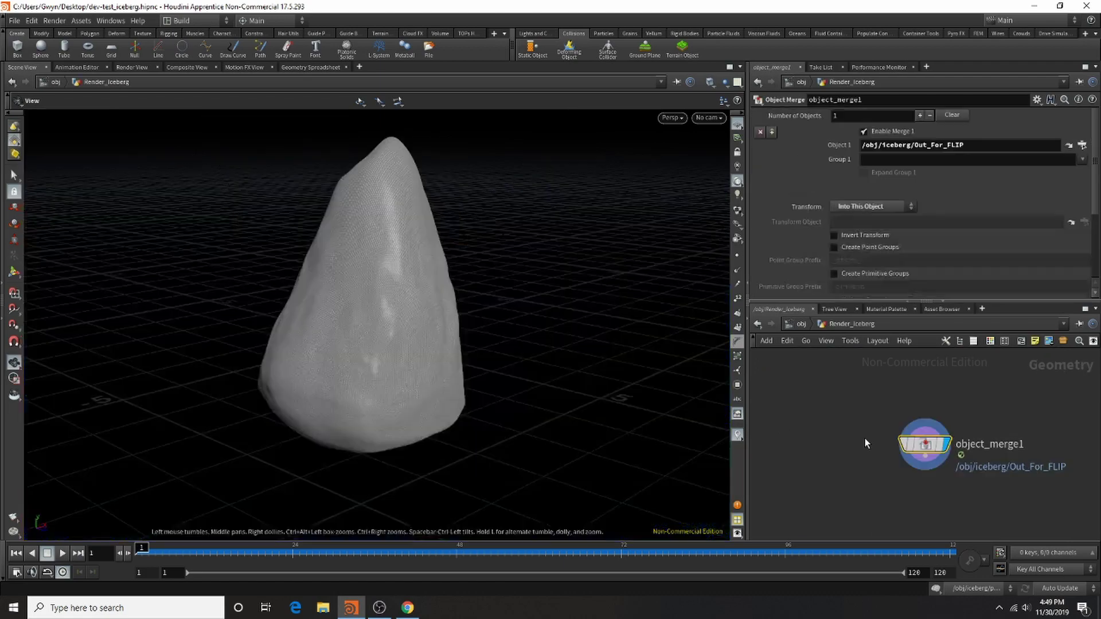
View the Render_Iceberg geometry in its broken state at frame 110 and return to the object level.
{"action": "mouse_move", "coordinate": [924, 446]}
{"action": "left_mouse_down"}
{"action": "mouse_move", "coordinate": [887, 453]}
{"action": "mouse_move", "coordinate": [889, 434]}
{"action": "left_mouse_up"}
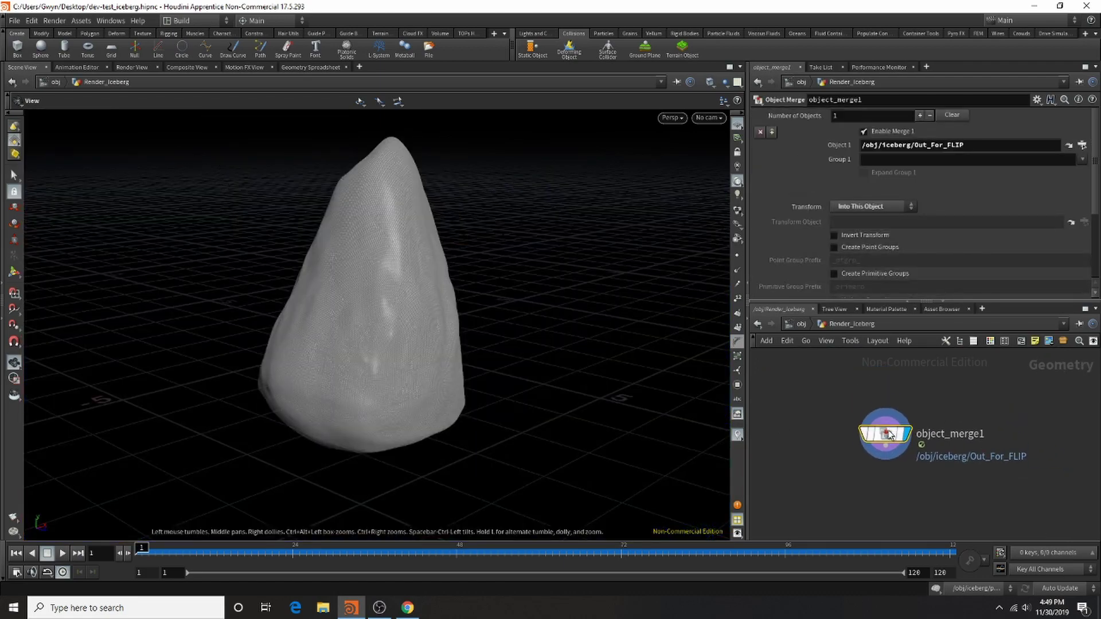
{"action": "left_click", "coordinate": [881, 552]}
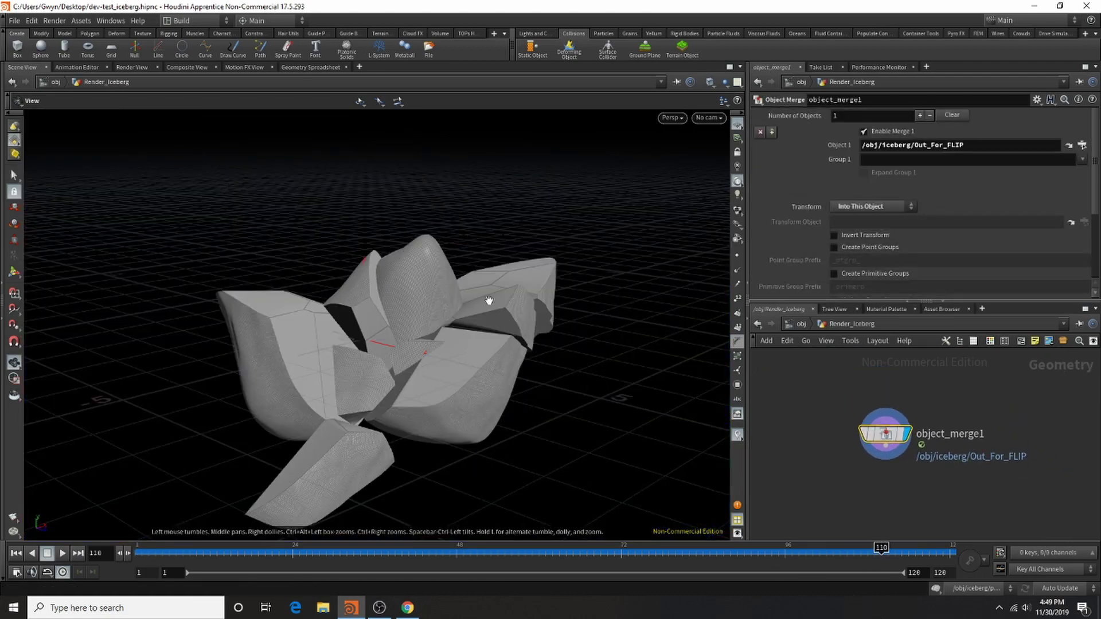
{"action": "left_click", "coordinate": [793, 322]}
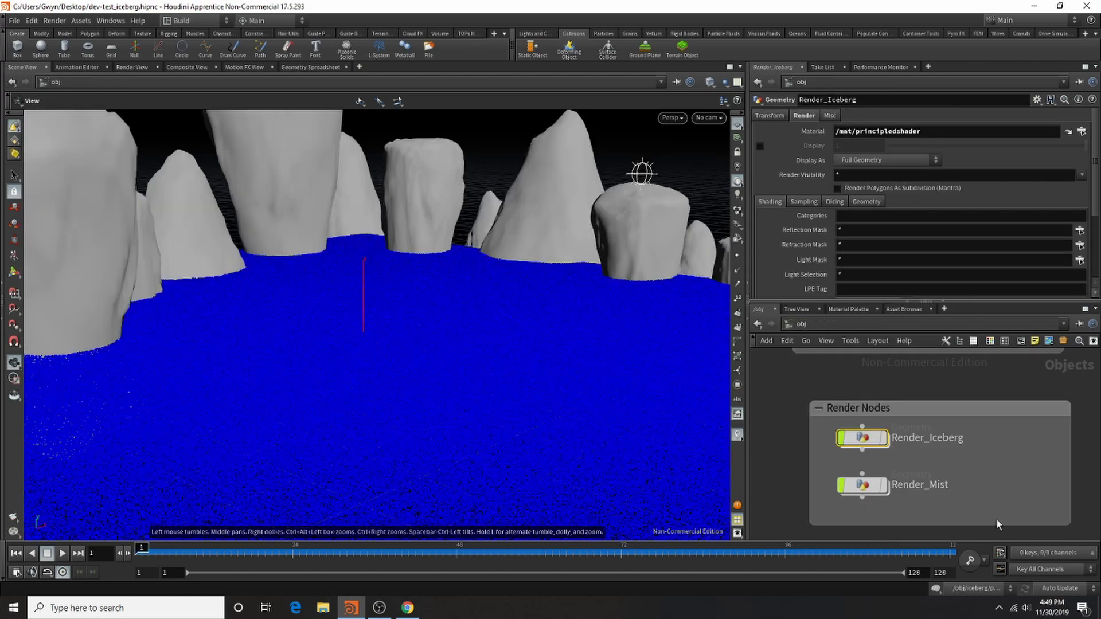
Open the Render_Mist object's network, view its particle mist at frame 113, and return to the object level.
{"action": "double_click", "coordinate": [880, 486]}
{"action": "left_click", "coordinate": [902, 552]}
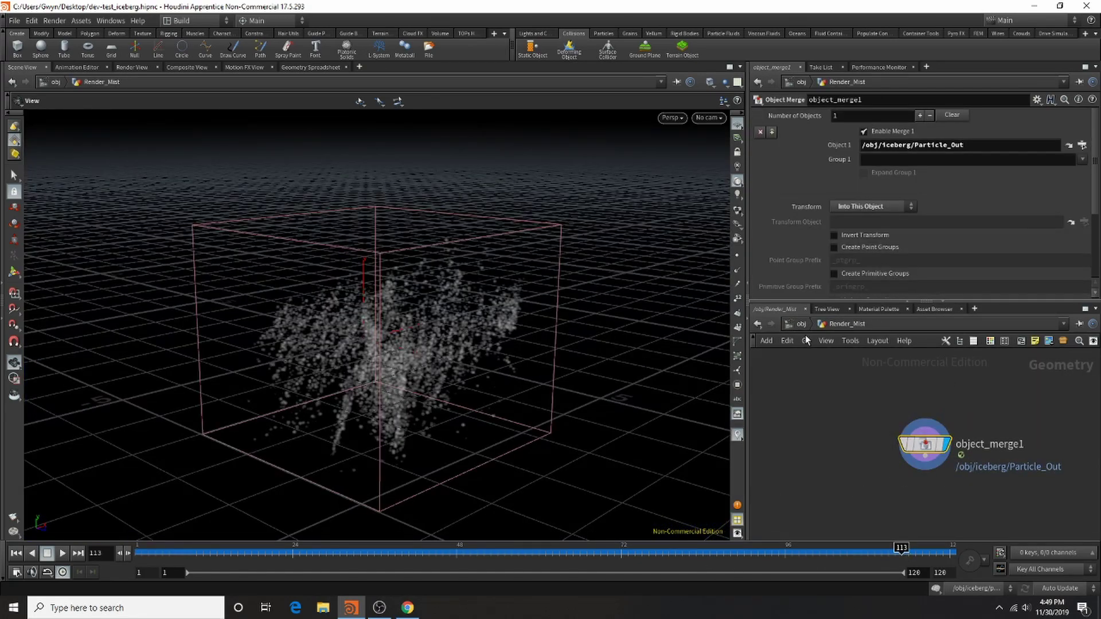
{"action": "key", "text": "u"}
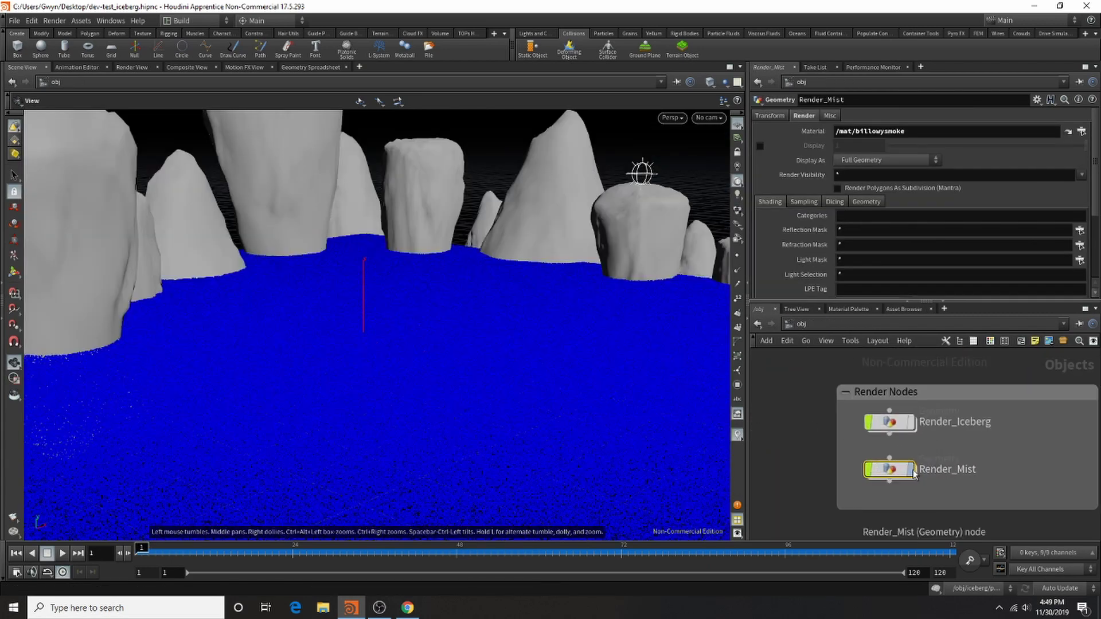
Turn on the display of Render_Mist and Render_Iceberg and check the material assigned to each.
{"action": "left_click", "coordinate": [910, 470]}
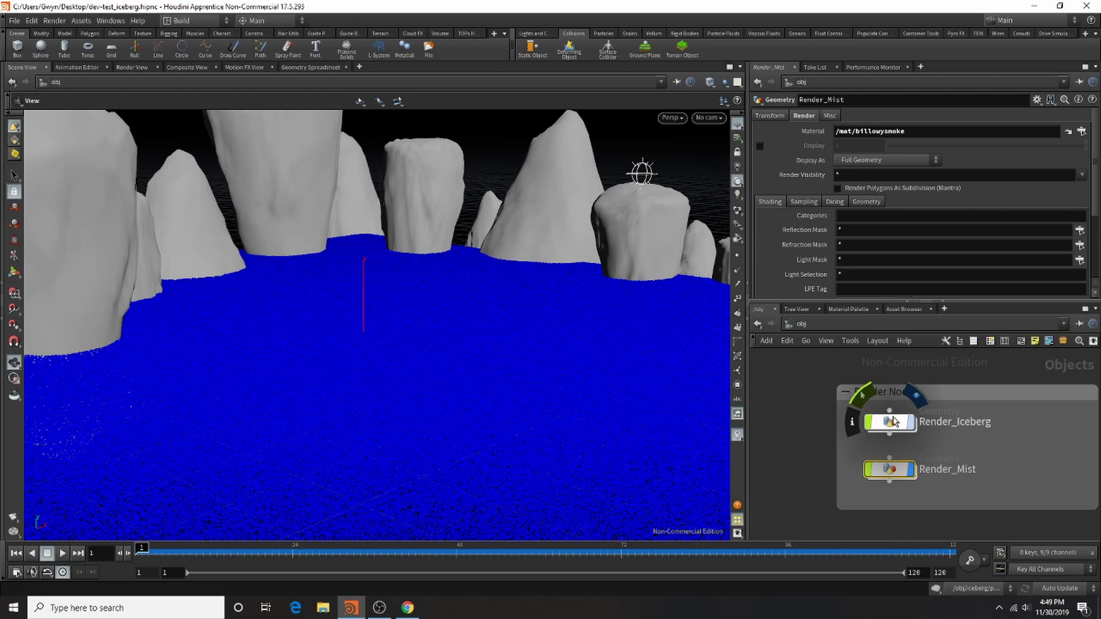
{"action": "left_click", "coordinate": [893, 422]}
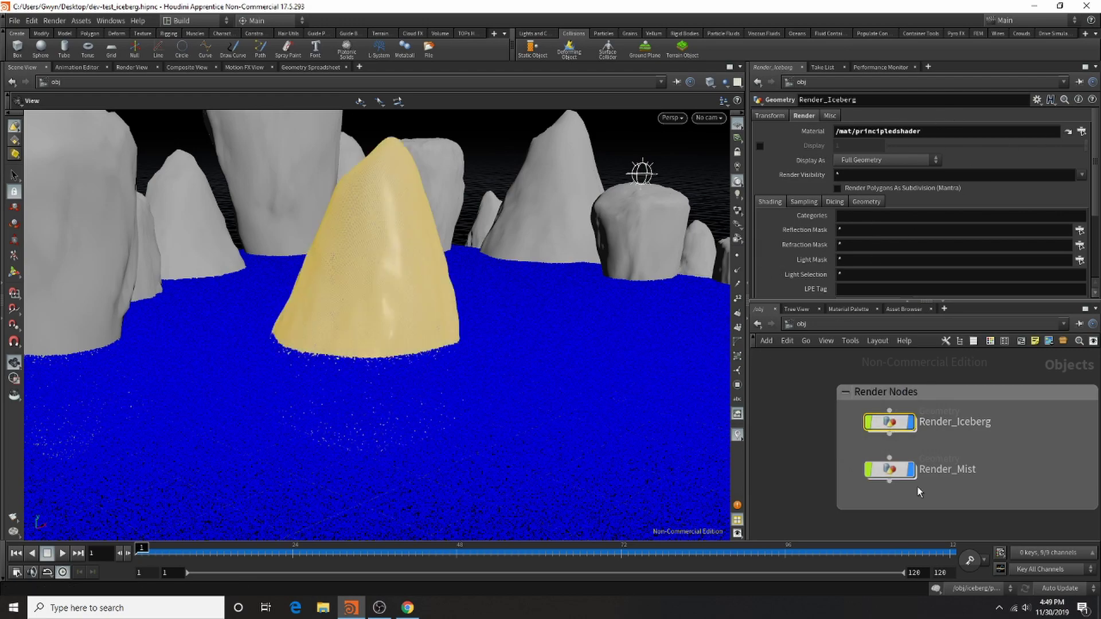
{"action": "left_click", "coordinate": [890, 469]}
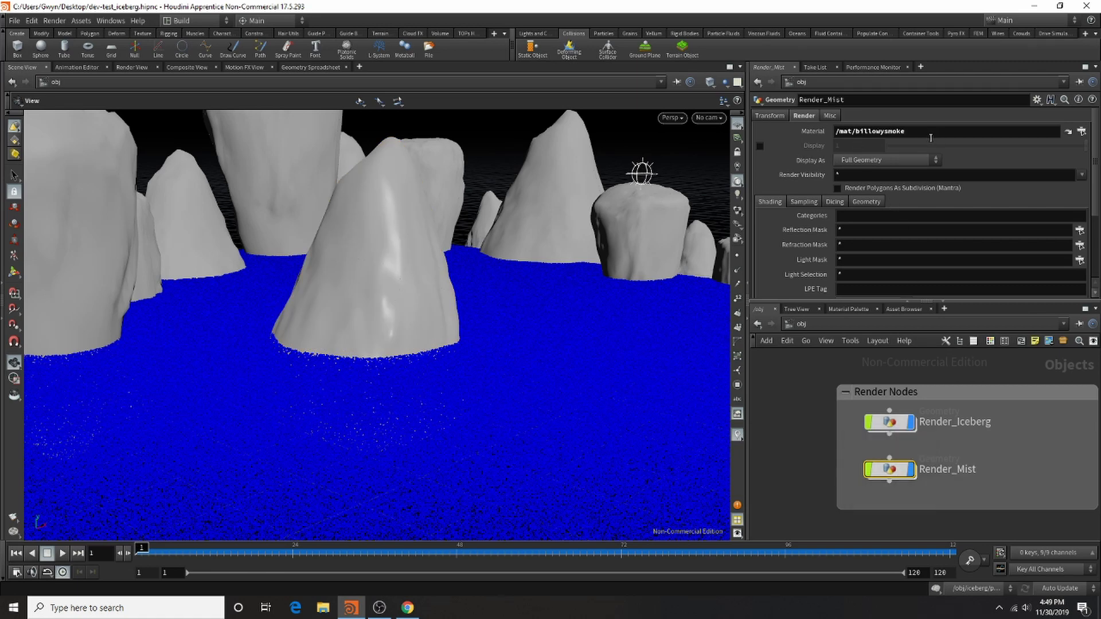
{"action": "left_click", "coordinate": [890, 422]}
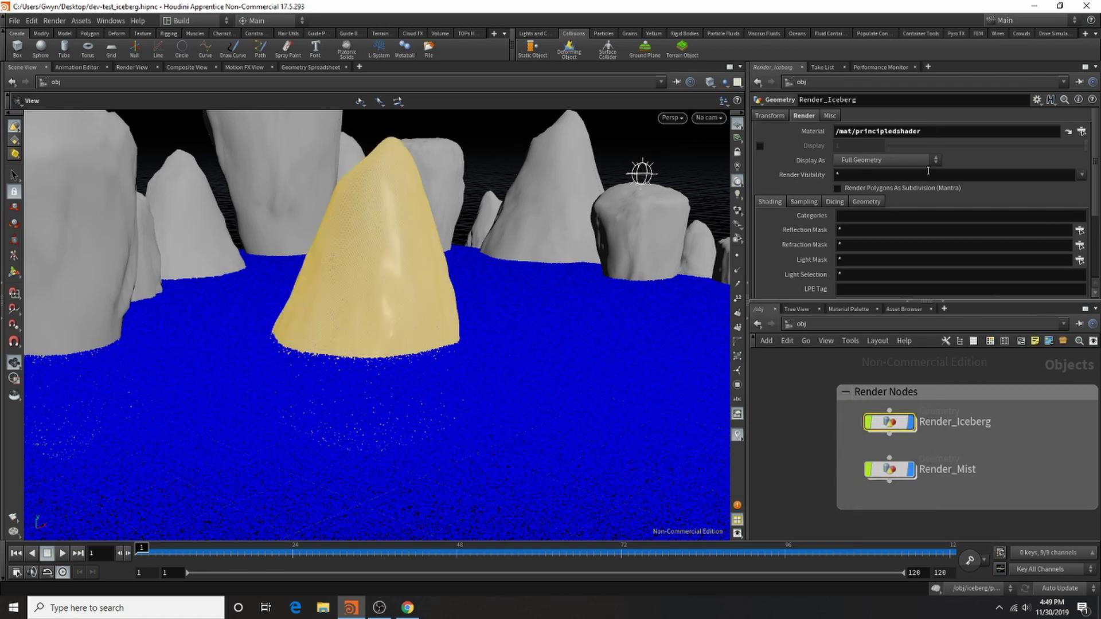
Set Render_Iceberg's Geometry Velocity Blur to Velocity Blur in its render sampling settings.
{"action": "scroll", "coordinate": [949, 468], "scroll_direction": "down", "scroll_amount": 8}
{"action": "scroll", "coordinate": [846, 439], "scroll_direction": "up", "scroll_amount": 8}
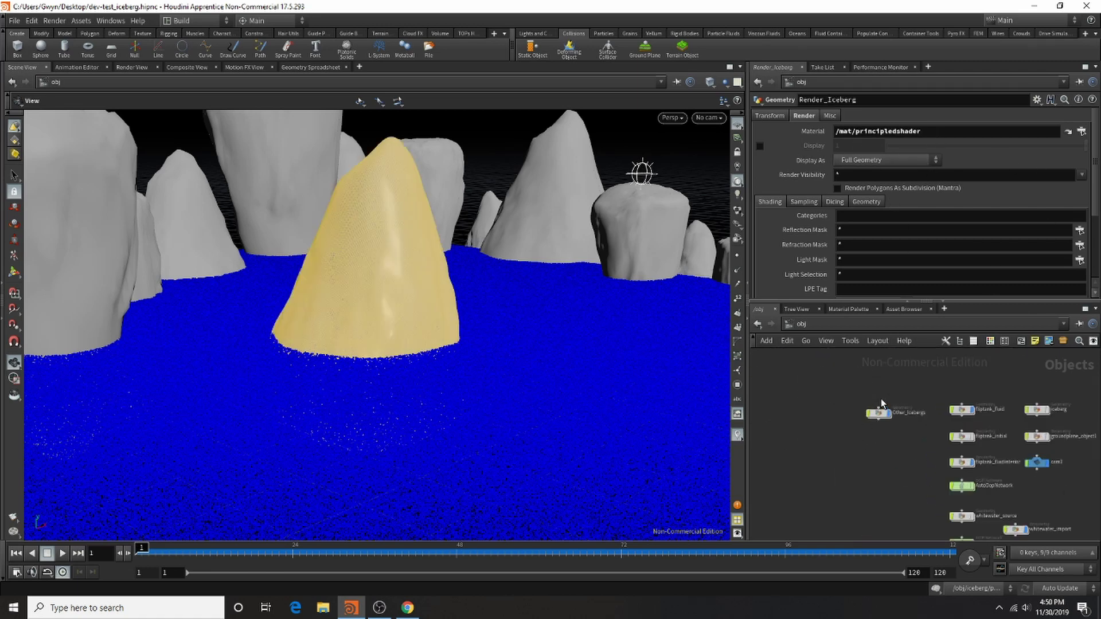
{"action": "left_click", "coordinate": [881, 433]}
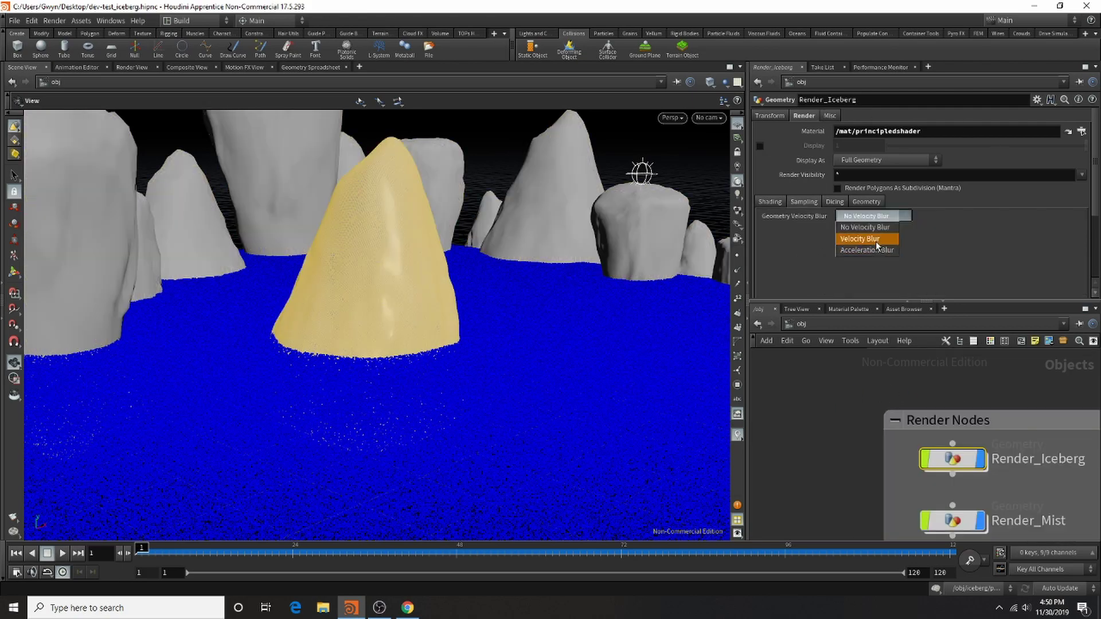
{"action": "left_click", "coordinate": [876, 241]}
Set Geometry Velocity Blur to Velocity Blur for the Render_Mist object as well.
{"action": "scroll", "coordinate": [860, 435], "scroll_direction": "down", "scroll_amount": 5}
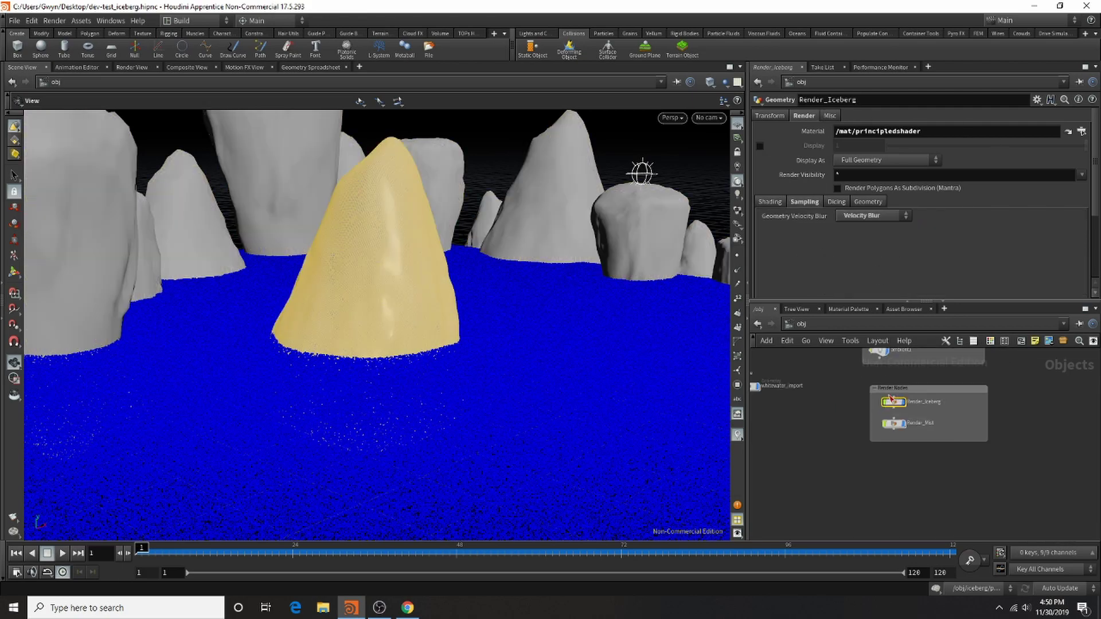
{"action": "scroll", "coordinate": [860, 436], "scroll_direction": "up", "scroll_amount": 4}
{"action": "left_click", "coordinate": [874, 432]}
{"action": "left_click", "coordinate": [801, 201]}
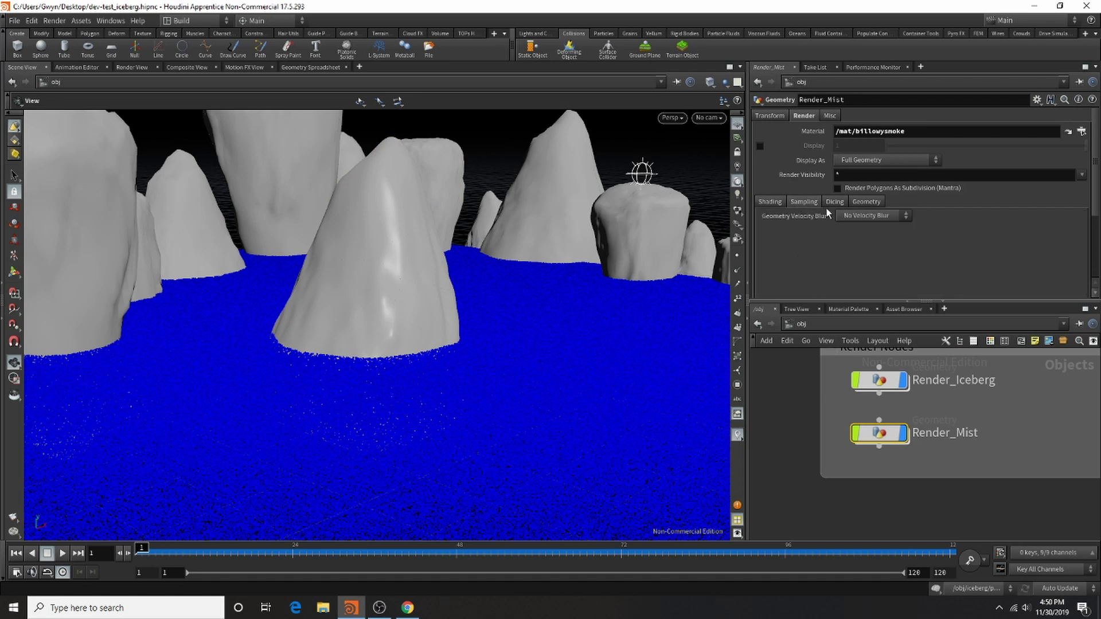
{"action": "left_click", "coordinate": [863, 217]}
{"action": "left_click", "coordinate": [865, 239]}
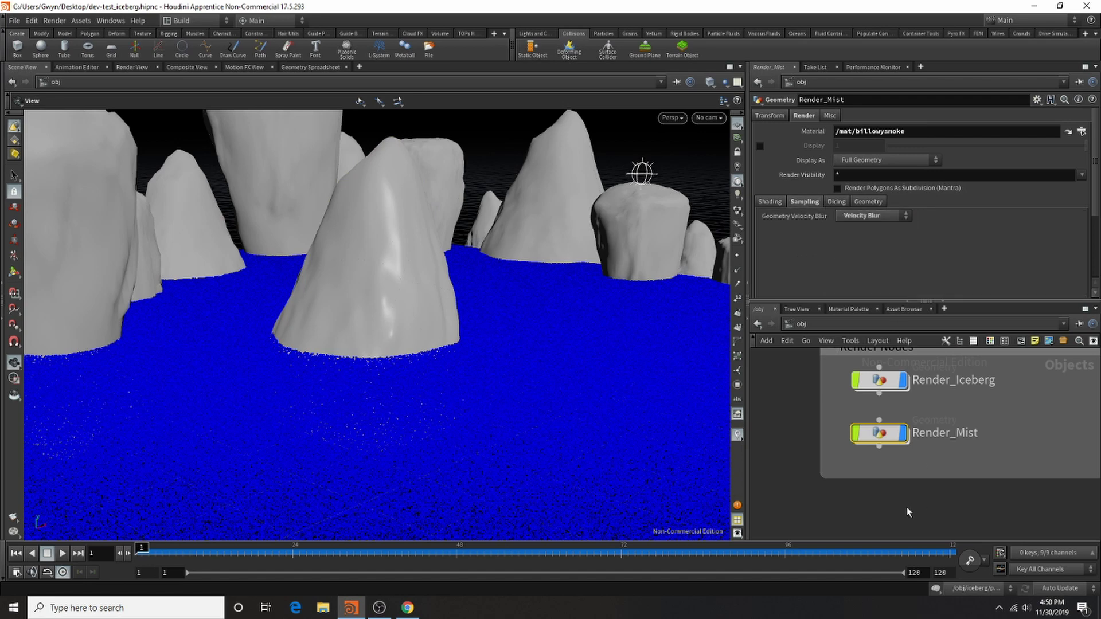
Save the scene file, start a mantra_ipr preview render, and enlarge the rendered image for inspection.
{"action": "left_click", "coordinate": [16, 21]}
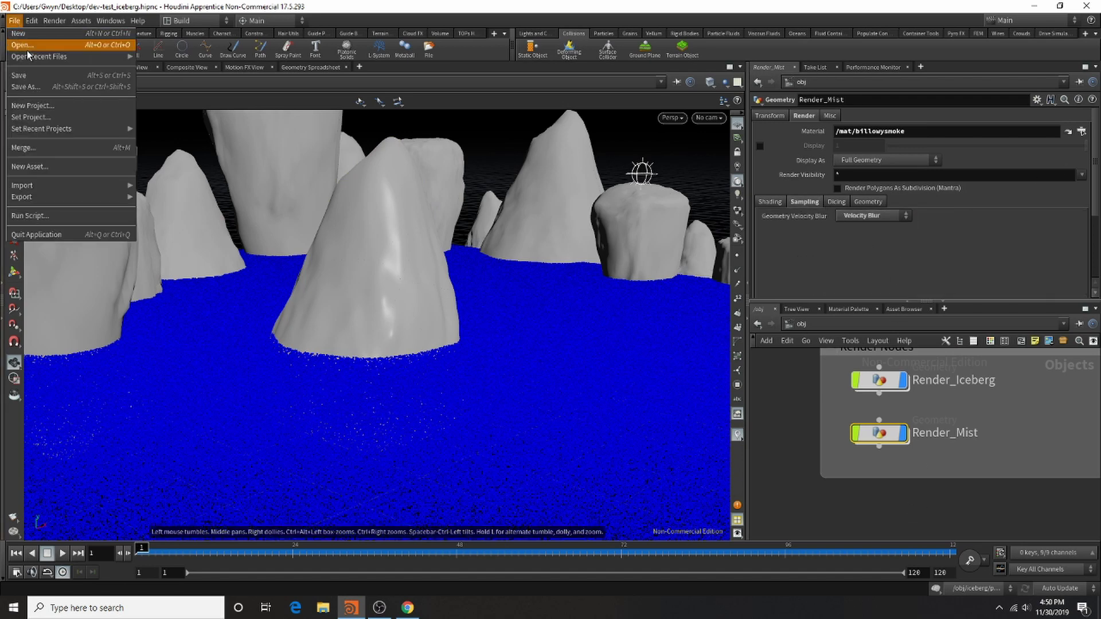
{"action": "left_click", "coordinate": [44, 81]}
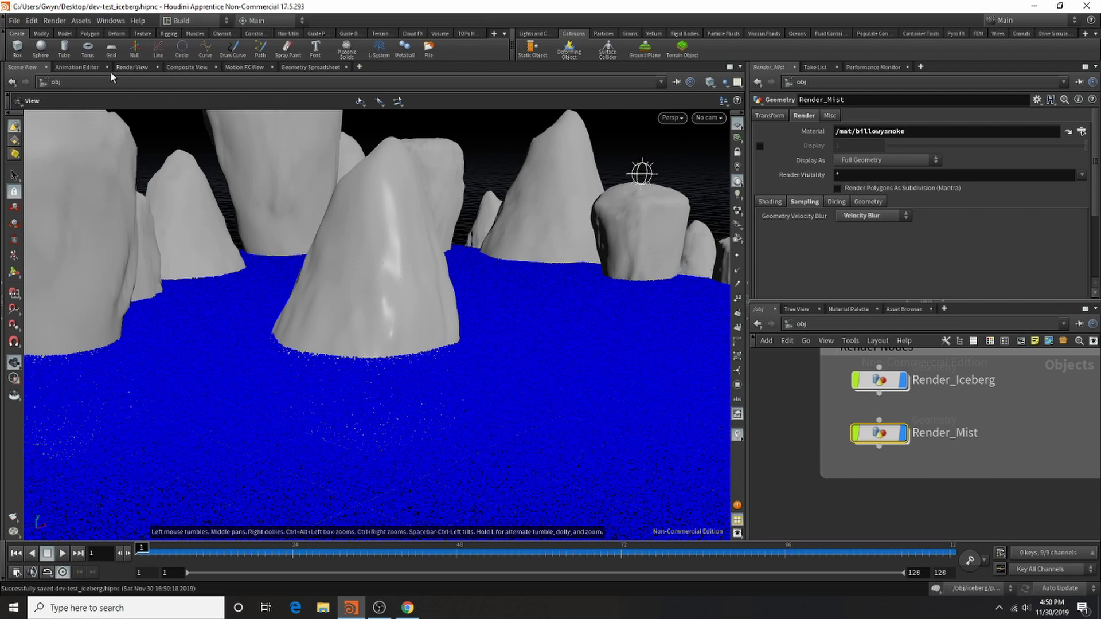
{"action": "left_click", "coordinate": [122, 71]}
{"action": "left_click", "coordinate": [38, 86]}
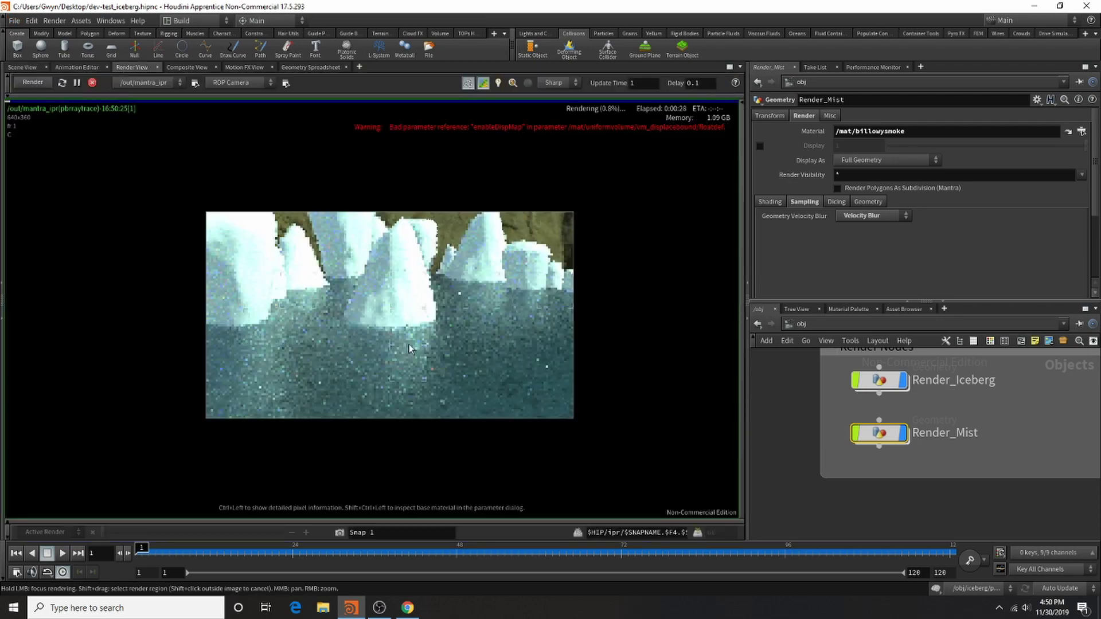
{"action": "scroll", "coordinate": [426, 209], "scroll_direction": "down", "scroll_amount": 2}
{"action": "scroll", "coordinate": [392, 333], "scroll_direction": "up", "scroll_amount": 3}
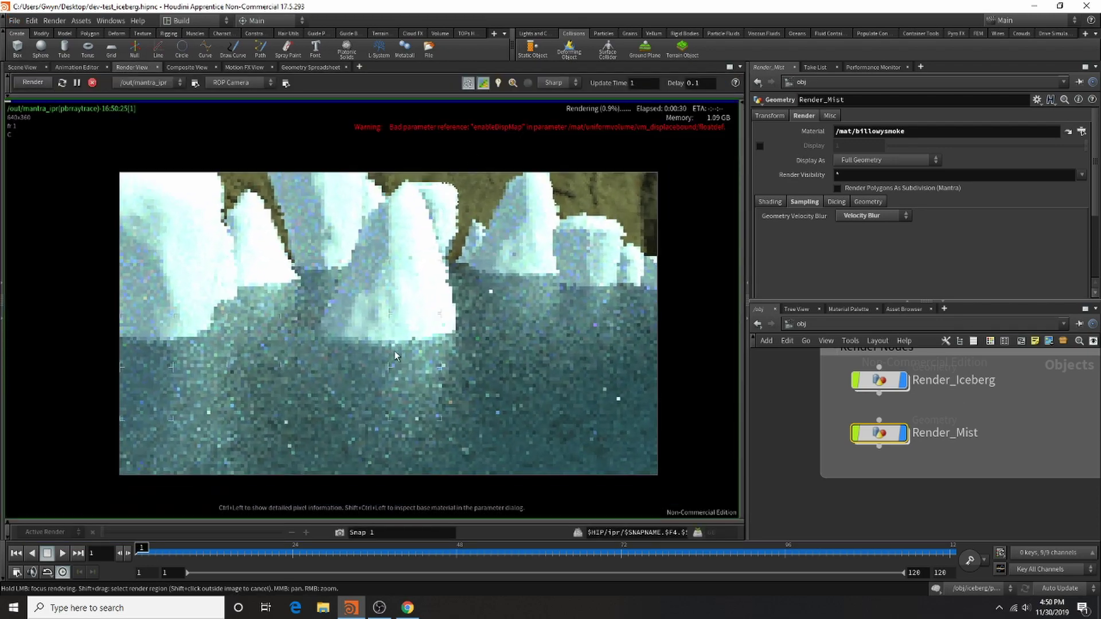
{"action": "scroll", "coordinate": [390, 356], "scroll_direction": "down", "scroll_amount": 1}
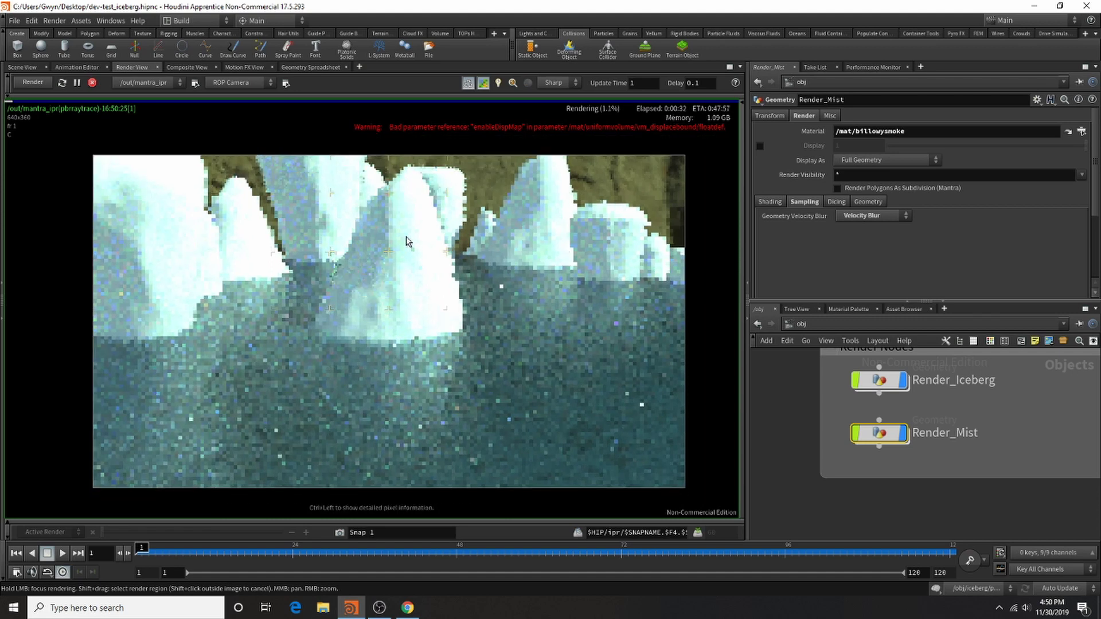
{"action": "key", "text": "h"}
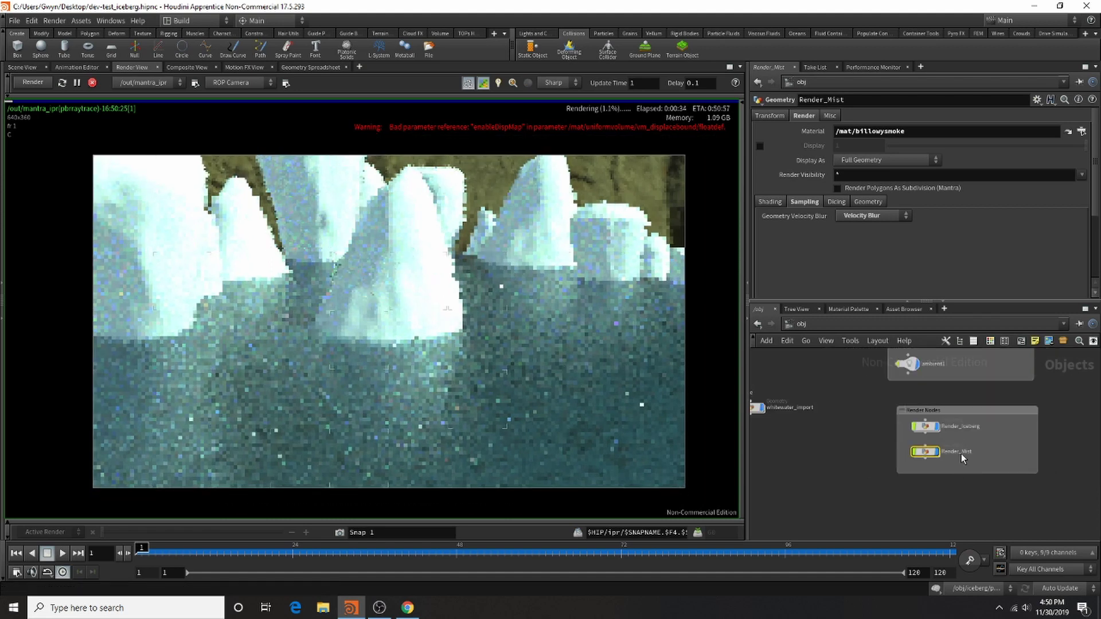
Select the basicliquid material among the scene's materials, then return the network view to the object level.
{"action": "left_click", "coordinate": [849, 310]}
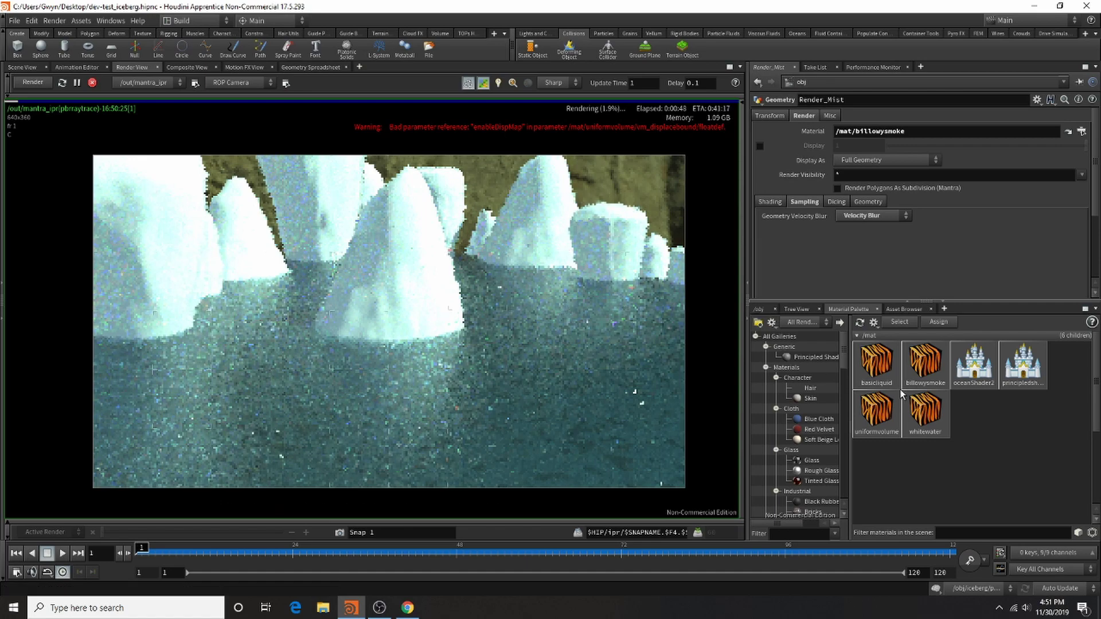
{"action": "left_click", "coordinate": [878, 367]}
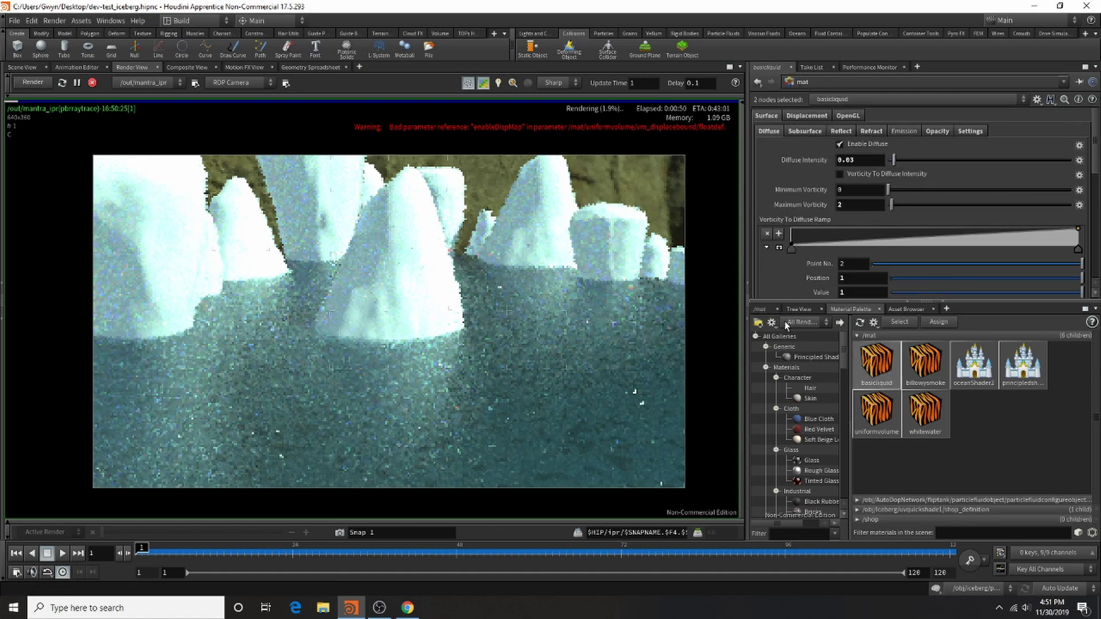
{"action": "left_click", "coordinate": [760, 309]}
{"action": "left_click", "coordinate": [822, 327]}
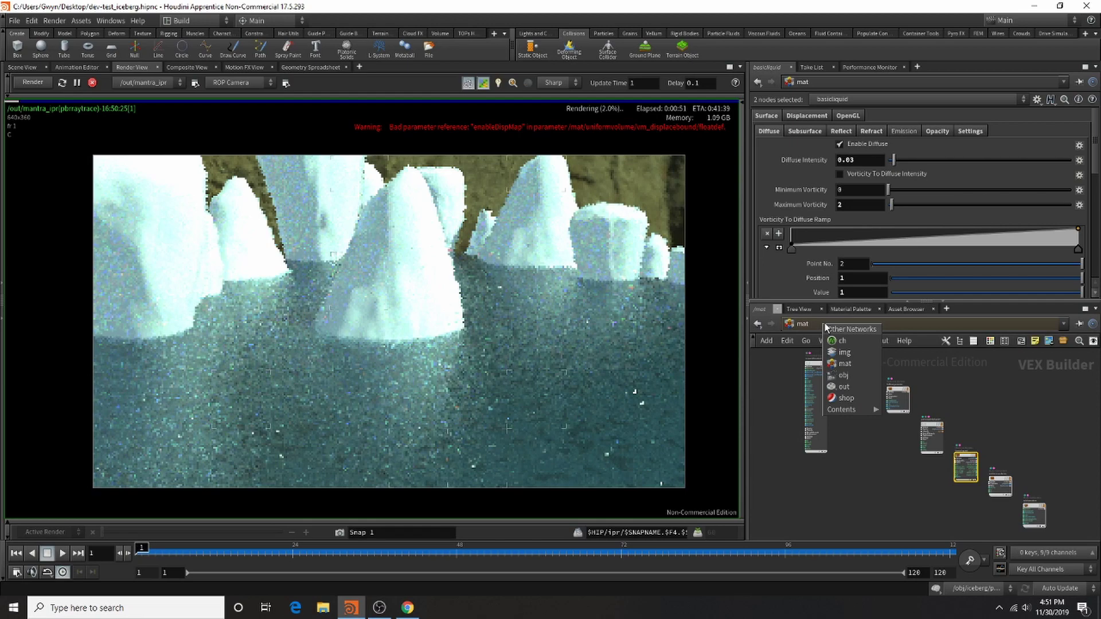
{"action": "left_click", "coordinate": [843, 375]}
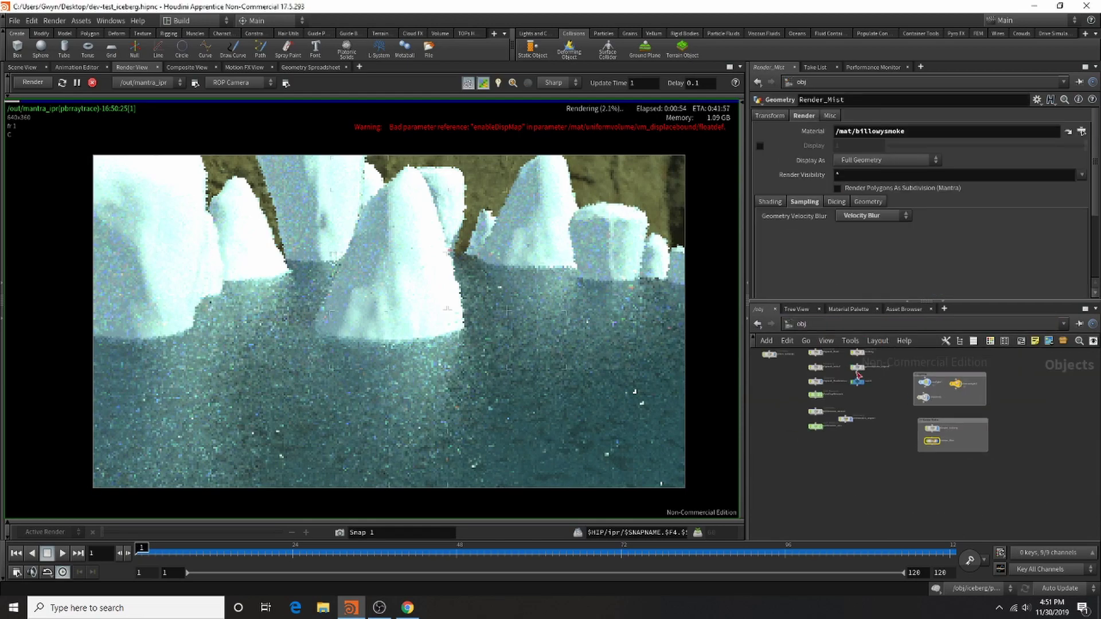
Check the render materials assigned to the fliptank_fluid and fliptank_fluidinterior objects.
{"action": "scroll", "coordinate": [819, 377], "scroll_direction": "up", "scroll_amount": 3}
{"action": "left_click", "coordinate": [816, 383]}
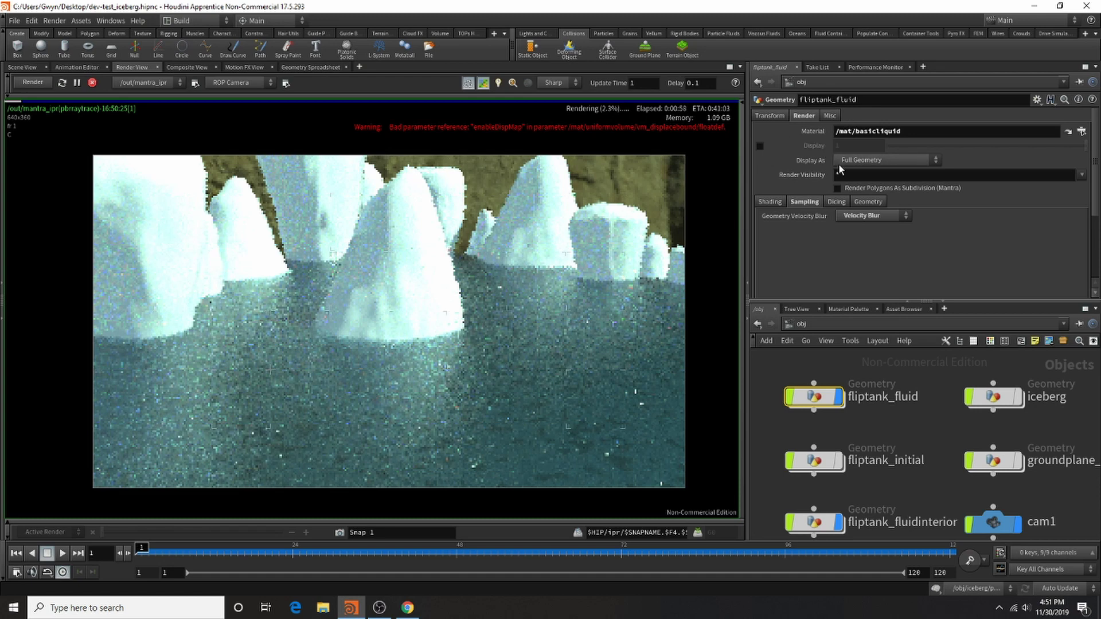
{"action": "left_click", "coordinate": [814, 521]}
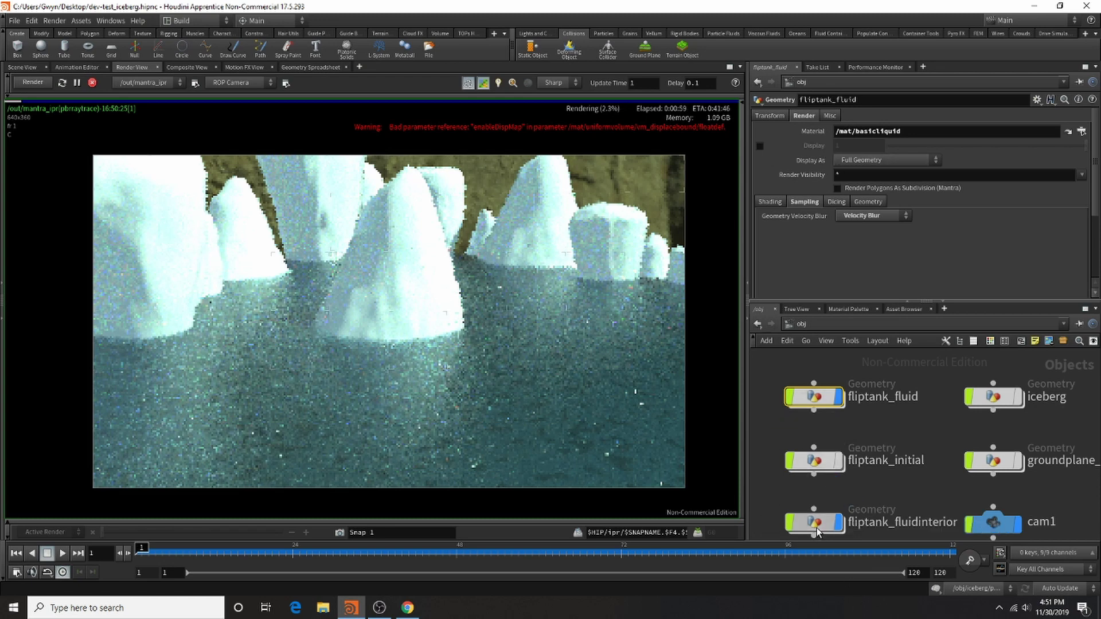
{"action": "left_click", "coordinate": [804, 116]}
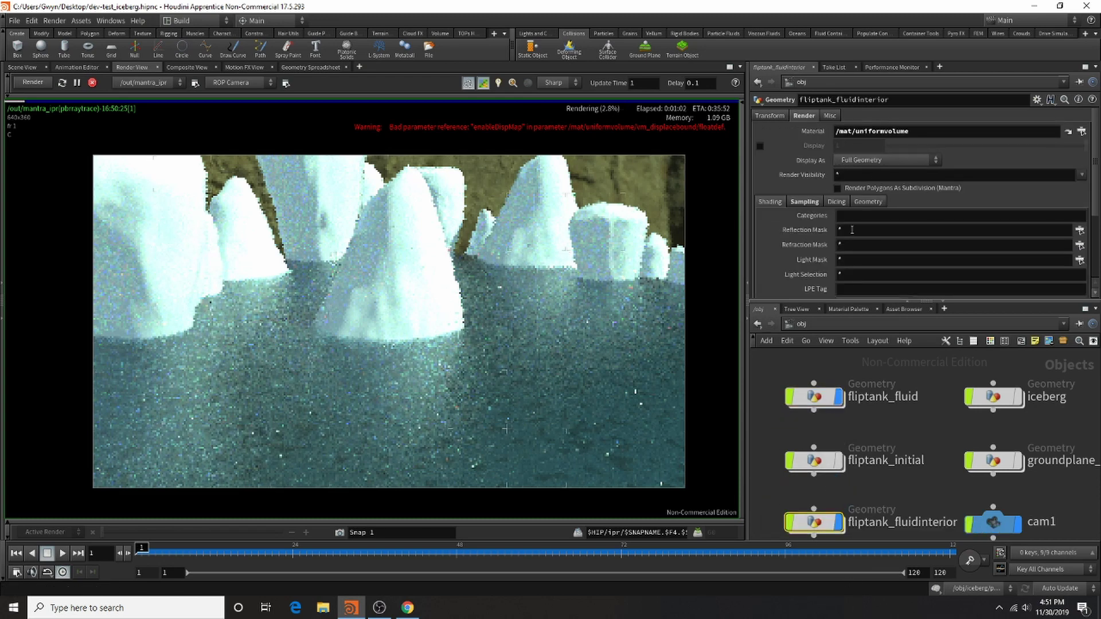
Return to the material palette and examine the basicliquid material's diffuse and base color settings.
{"action": "left_click", "coordinate": [855, 310]}
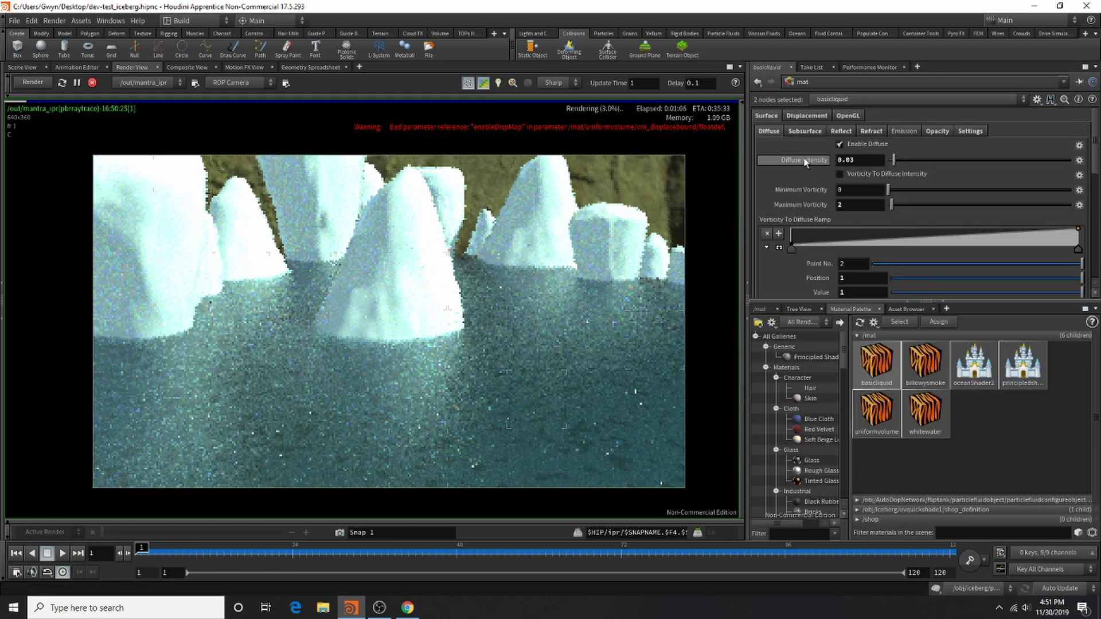
{"action": "scroll", "coordinate": [865, 163], "scroll_direction": "down", "scroll_amount": 5}
{"action": "scroll", "coordinate": [865, 163], "scroll_direction": "down", "scroll_amount": 9}
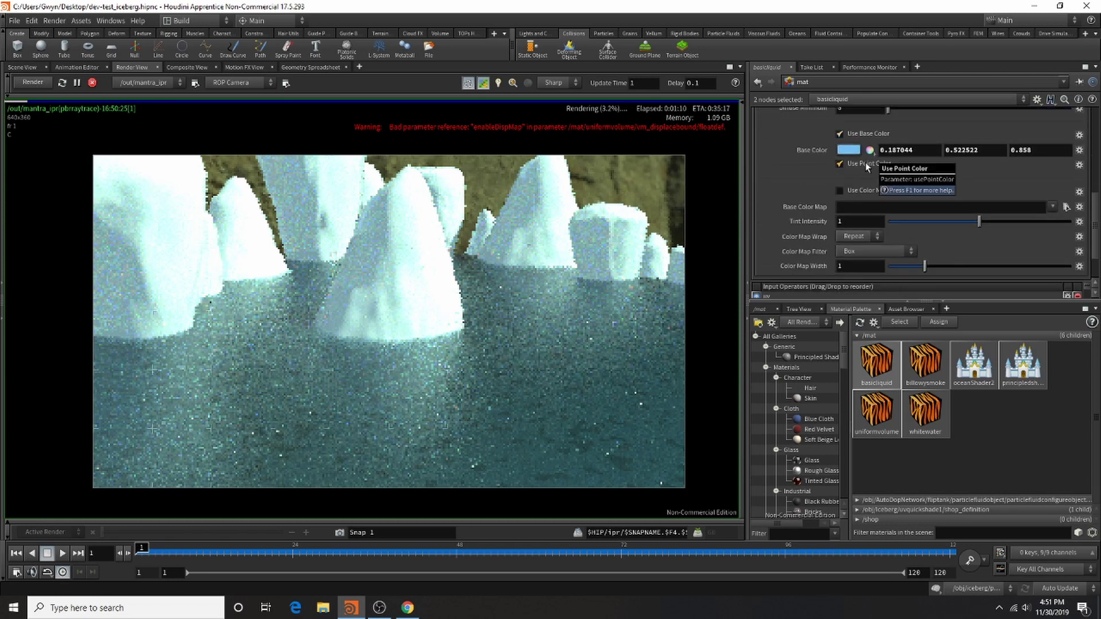
{"action": "scroll", "coordinate": [865, 163], "scroll_direction": "up", "scroll_amount": 15}
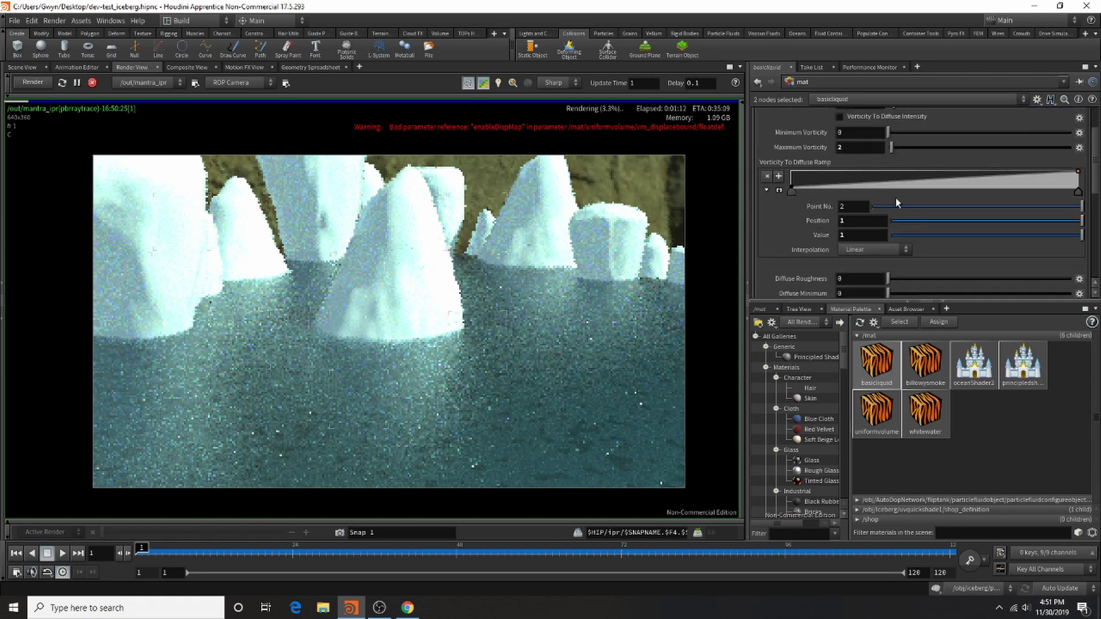
Look through the basicliquid material's displacement, OpenGL and subsurface settings.
{"action": "left_click", "coordinate": [806, 115]}
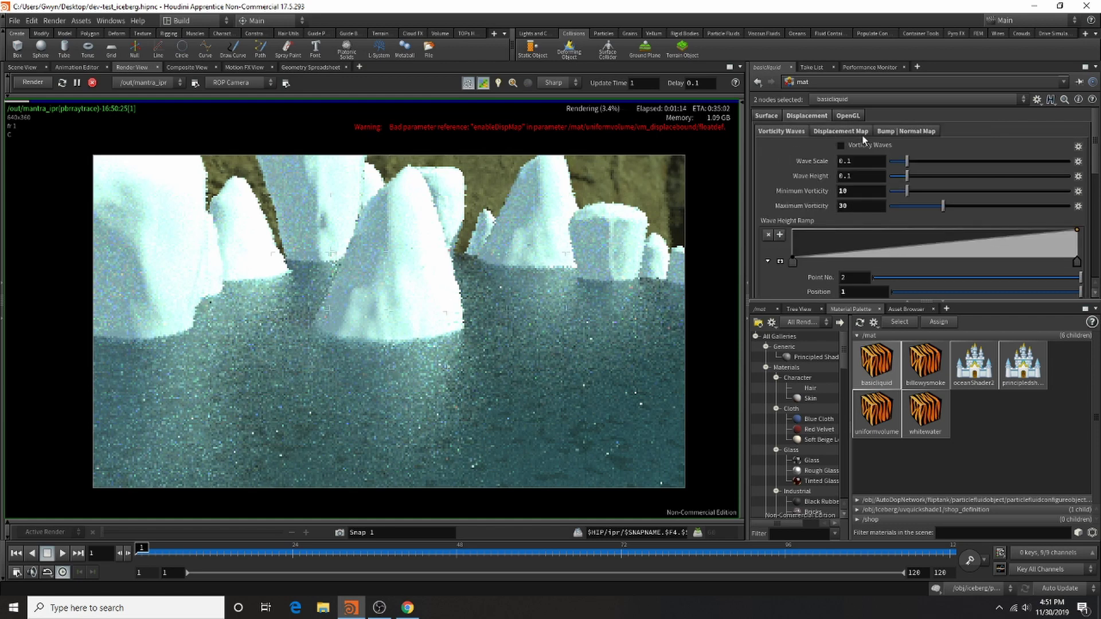
{"action": "scroll", "coordinate": [880, 161], "scroll_direction": "down", "scroll_amount": 5}
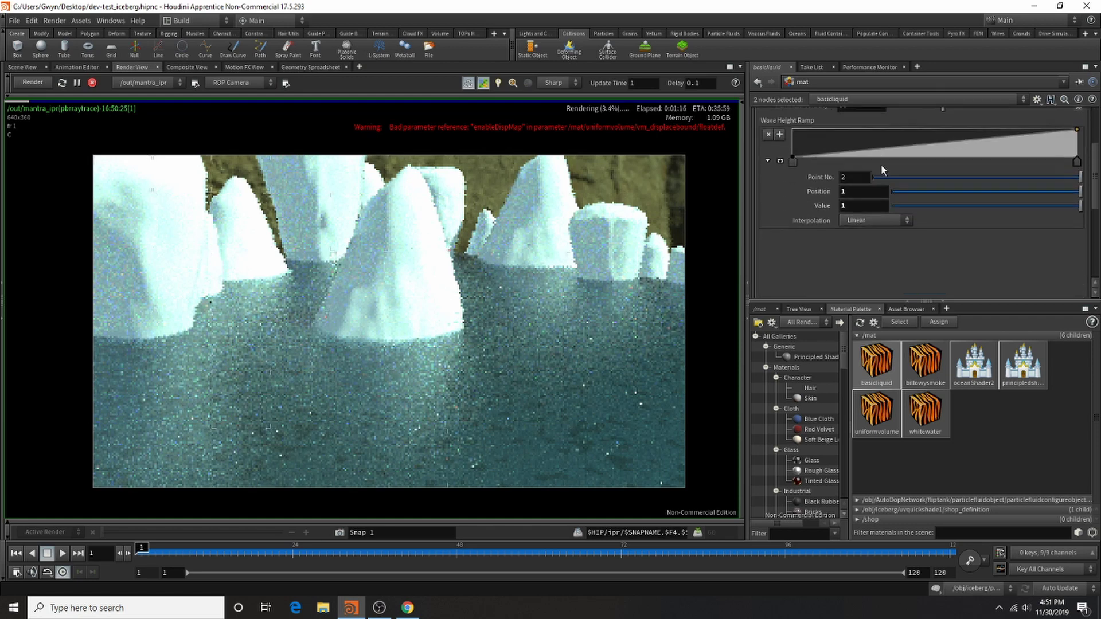
{"action": "scroll", "coordinate": [883, 171], "scroll_direction": "up", "scroll_amount": 5}
{"action": "left_click", "coordinate": [850, 116]}
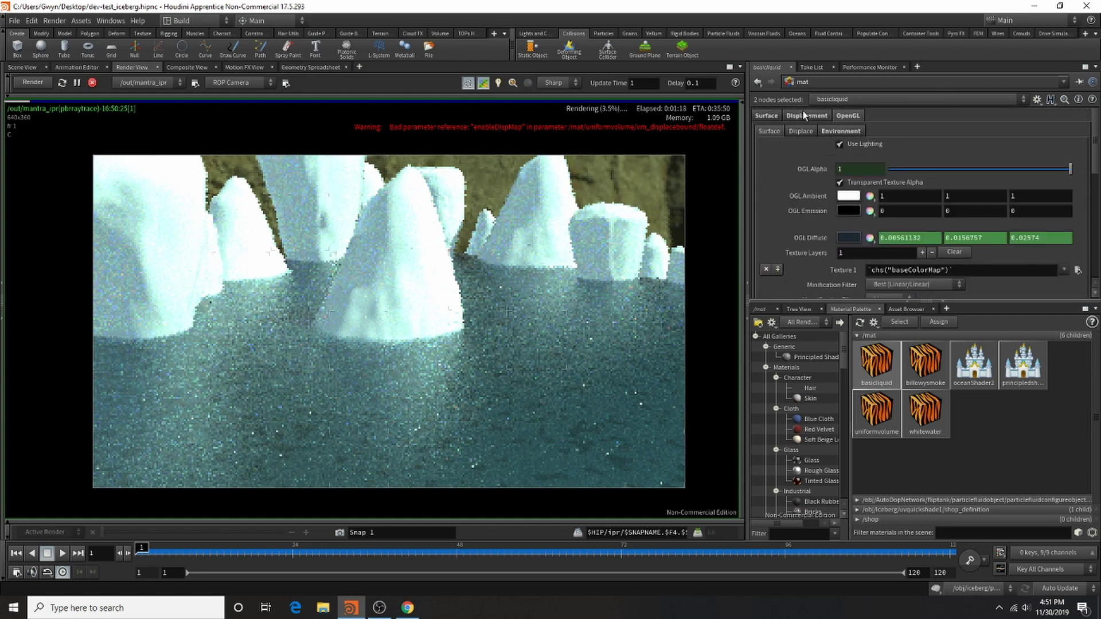
{"action": "scroll", "coordinate": [871, 162], "scroll_direction": "down", "scroll_amount": 4}
{"action": "scroll", "coordinate": [871, 162], "scroll_direction": "up", "scroll_amount": 4}
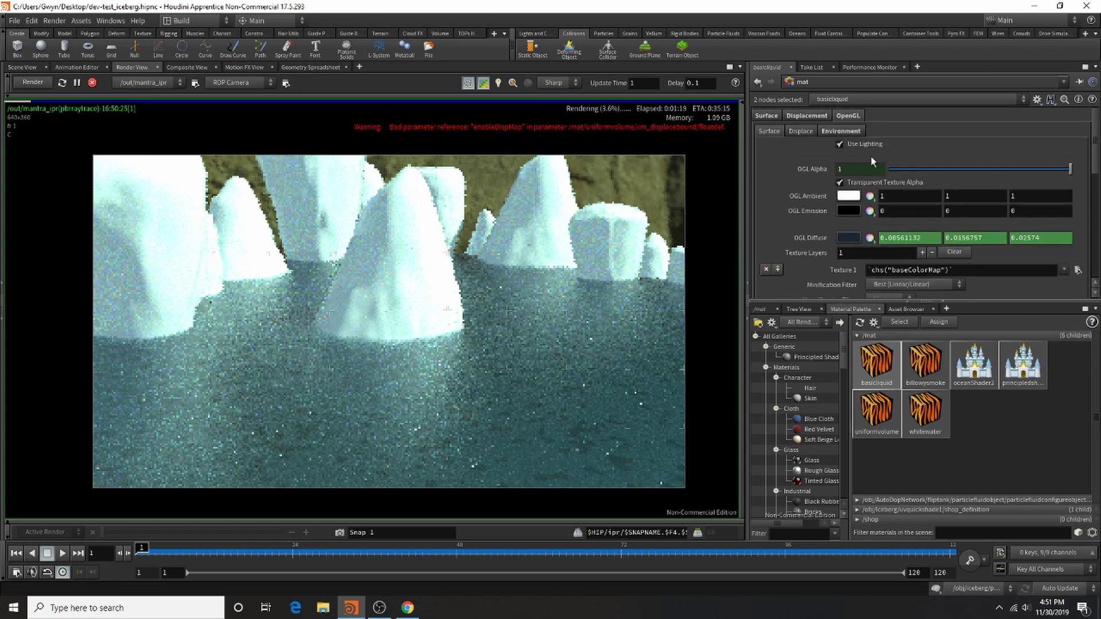
{"action": "left_click", "coordinate": [767, 116]}
{"action": "left_click", "coordinate": [818, 133]}
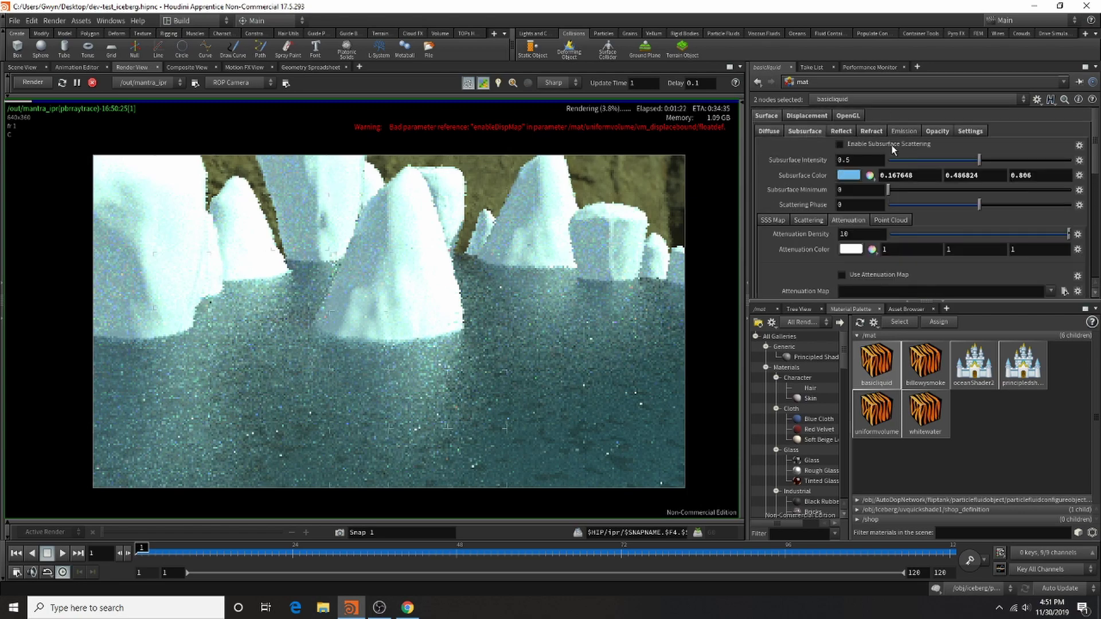
Look through the basicliquid material's subsurface attenuation, scattering, SSS map and point cloud settings.
{"action": "scroll", "coordinate": [916, 165], "scroll_direction": "down", "scroll_amount": 2}
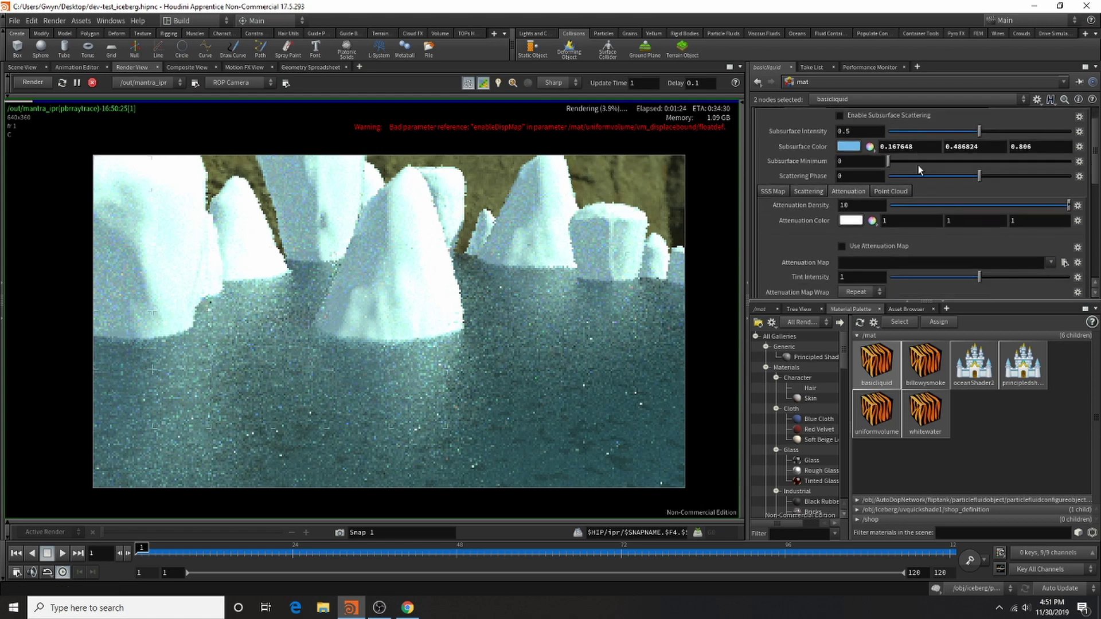
{"action": "scroll", "coordinate": [919, 166], "scroll_direction": "down", "scroll_amount": 3}
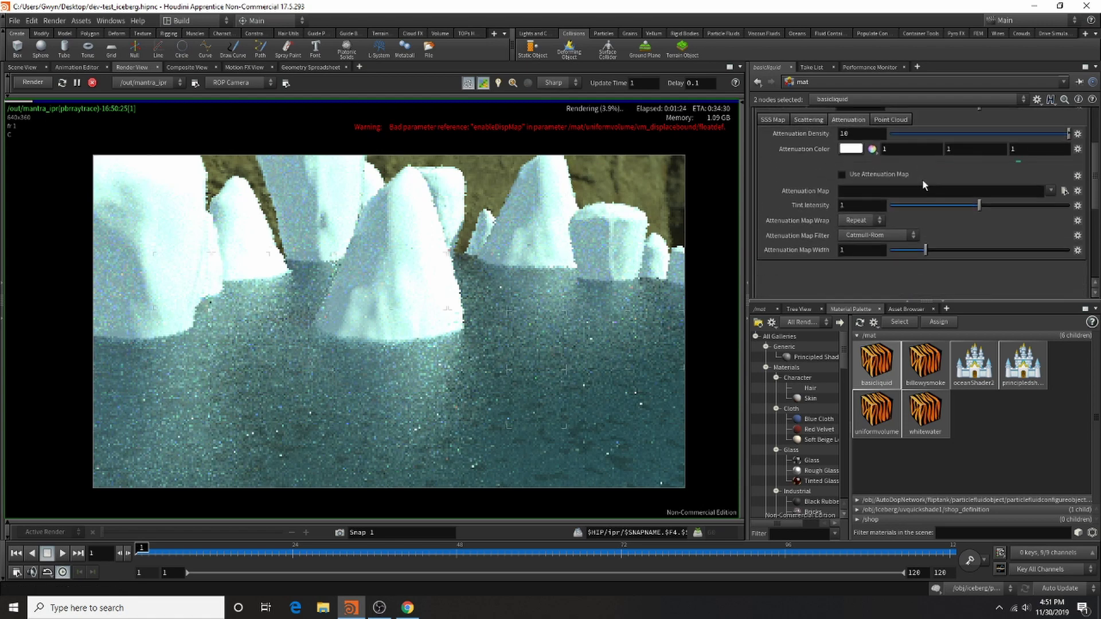
{"action": "left_click", "coordinate": [810, 120]}
{"action": "left_click", "coordinate": [771, 119]}
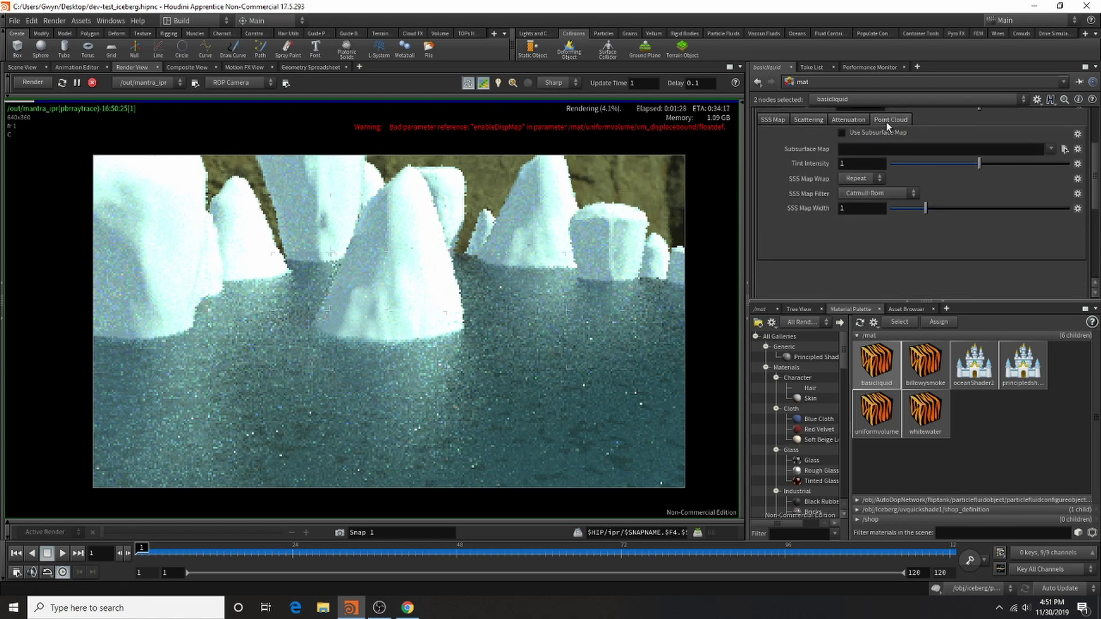
{"action": "left_click", "coordinate": [891, 119]}
{"action": "scroll", "coordinate": [924, 233], "scroll_direction": "up", "scroll_amount": 4}
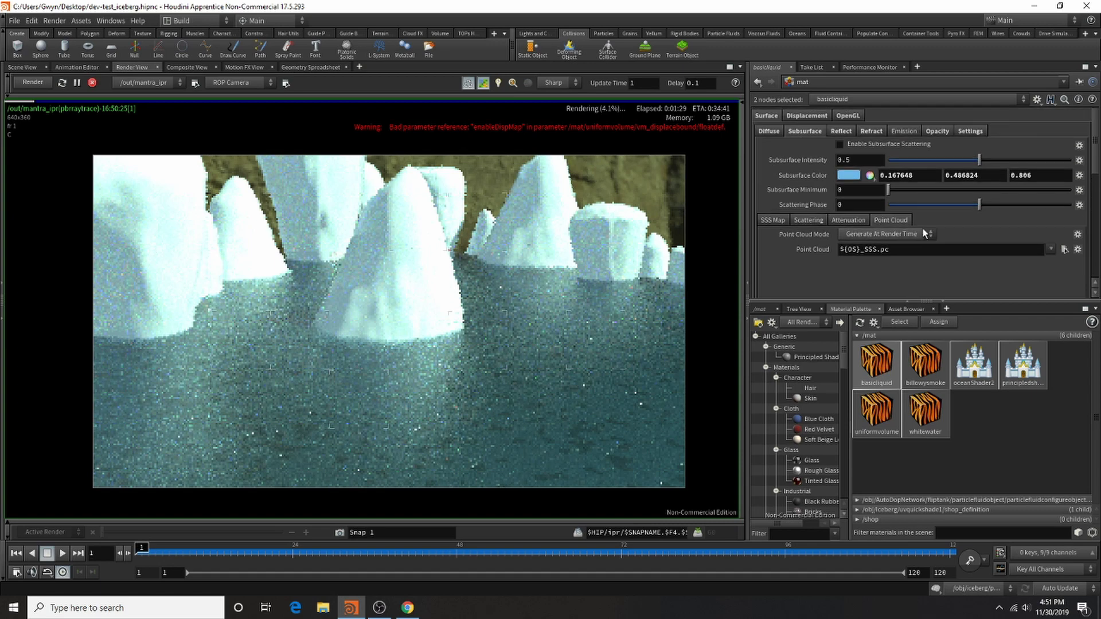
Examine the basicliquid material's reflection settings for objects, lights and the reflection mask map.
{"action": "left_click", "coordinate": [842, 130]}
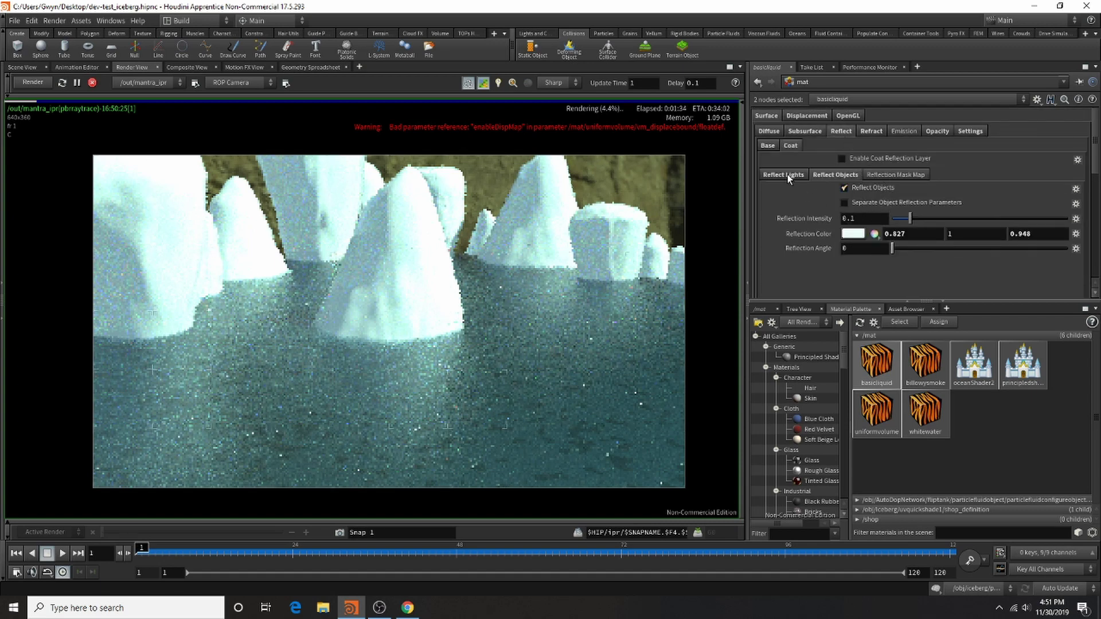
{"action": "left_click", "coordinate": [803, 174]}
{"action": "scroll", "coordinate": [872, 195], "scroll_direction": "down", "scroll_amount": 3}
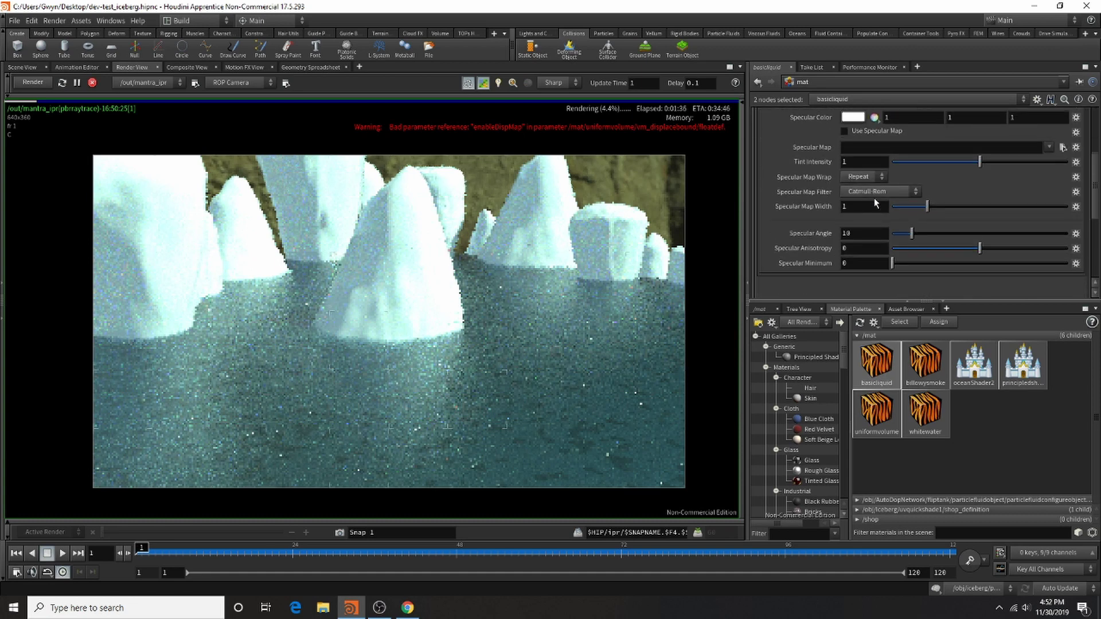
{"action": "scroll", "coordinate": [877, 211], "scroll_direction": "up", "scroll_amount": 1}
{"action": "left_click", "coordinate": [887, 173]}
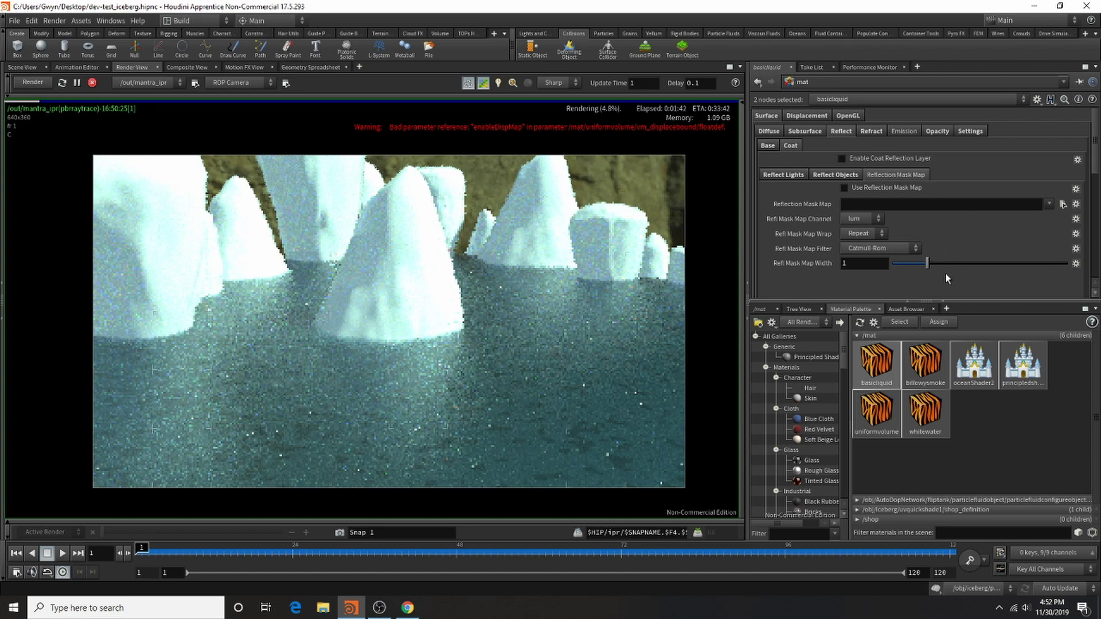
Examine the basicliquid material's refraction settings, including its attenuation options.
{"action": "left_click", "coordinate": [883, 132]}
{"action": "scroll", "coordinate": [899, 146], "scroll_direction": "down", "scroll_amount": 2}
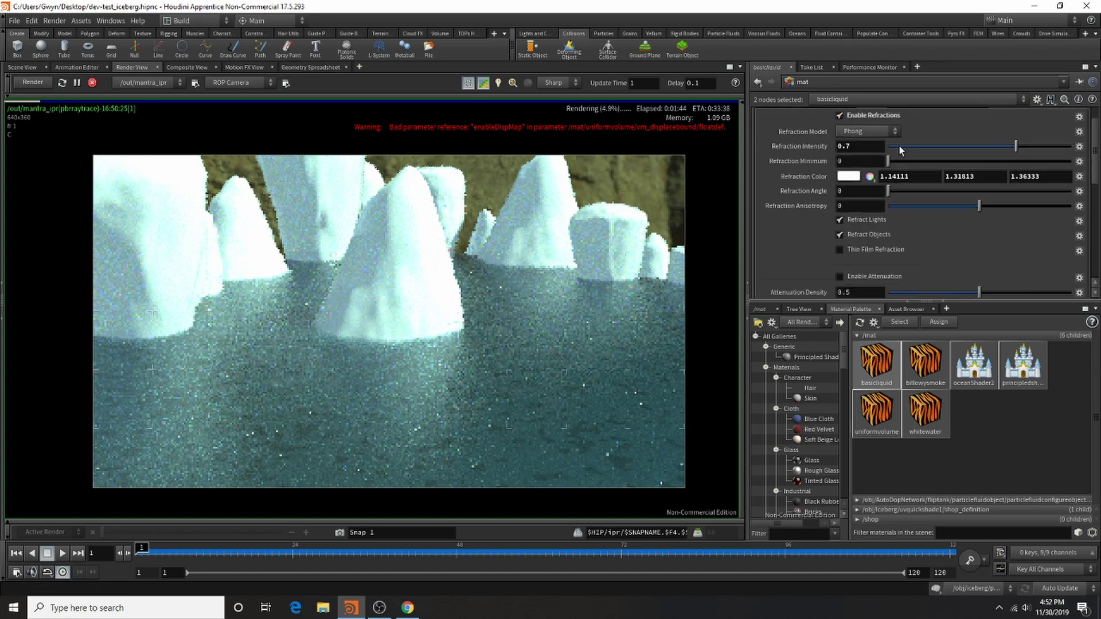
{"action": "scroll", "coordinate": [899, 146], "scroll_direction": "up", "scroll_amount": 2}
{"action": "scroll", "coordinate": [899, 145], "scroll_direction": "down", "scroll_amount": 3}
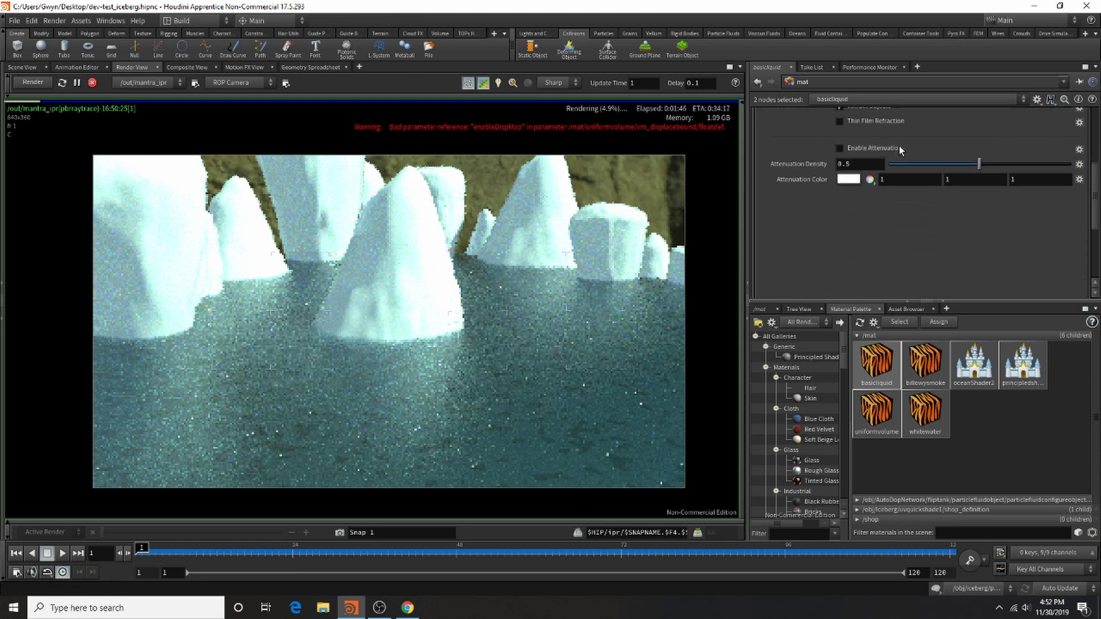
{"action": "scroll", "coordinate": [905, 157], "scroll_direction": "up", "scroll_amount": 4}
Look through the basicliquid material's emission and opacity settings.
{"action": "left_click", "coordinate": [902, 130]}
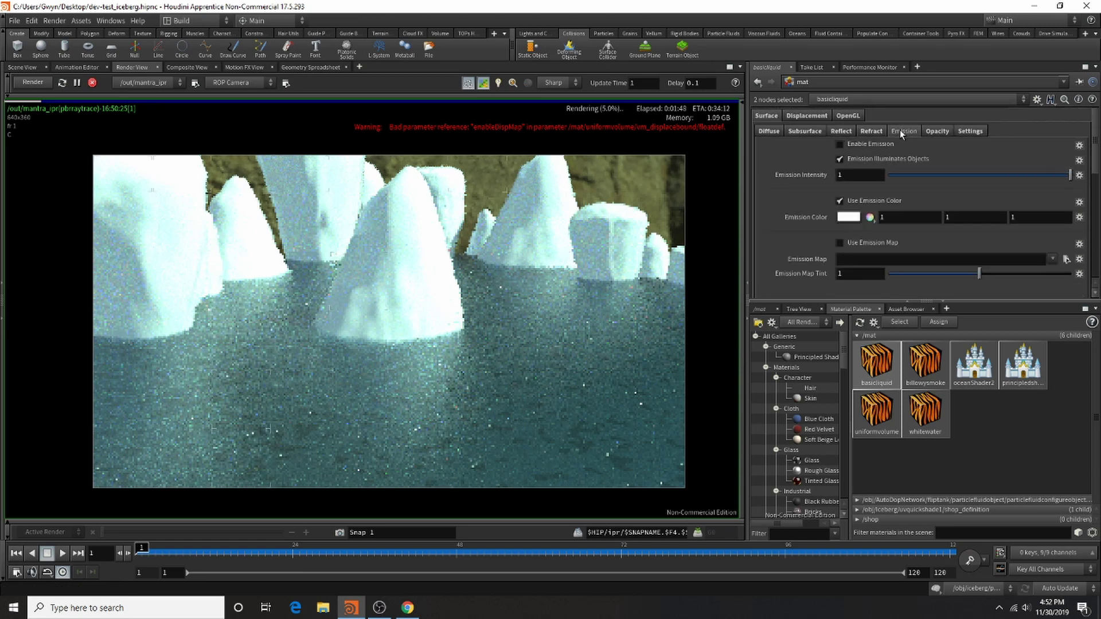
{"action": "scroll", "coordinate": [905, 168], "scroll_direction": "down", "scroll_amount": 2}
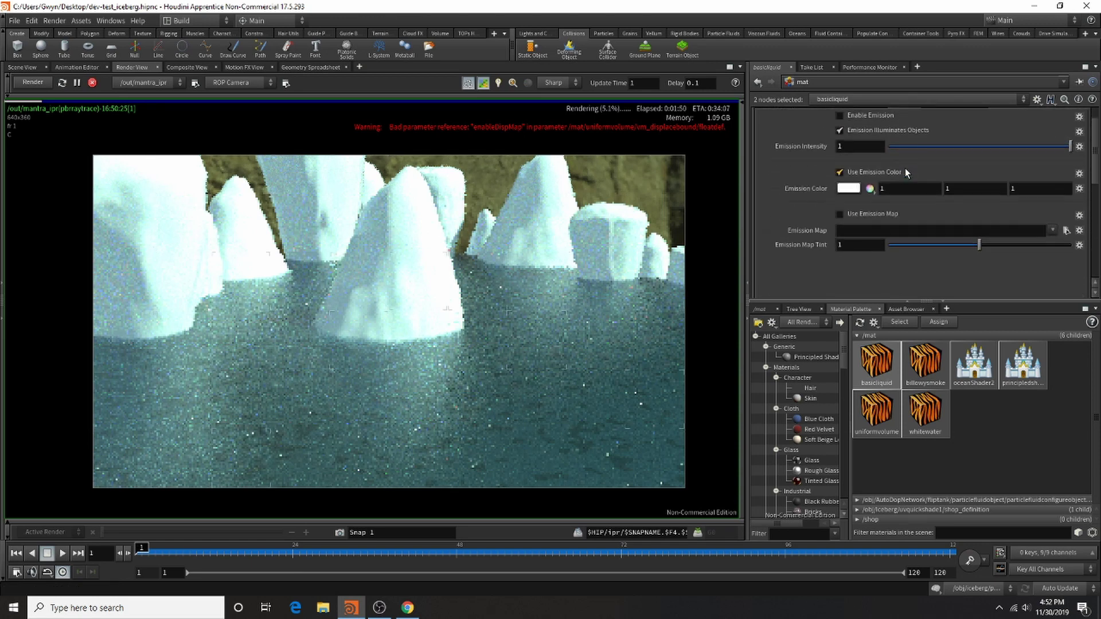
{"action": "scroll", "coordinate": [905, 167], "scroll_direction": "up", "scroll_amount": 2}
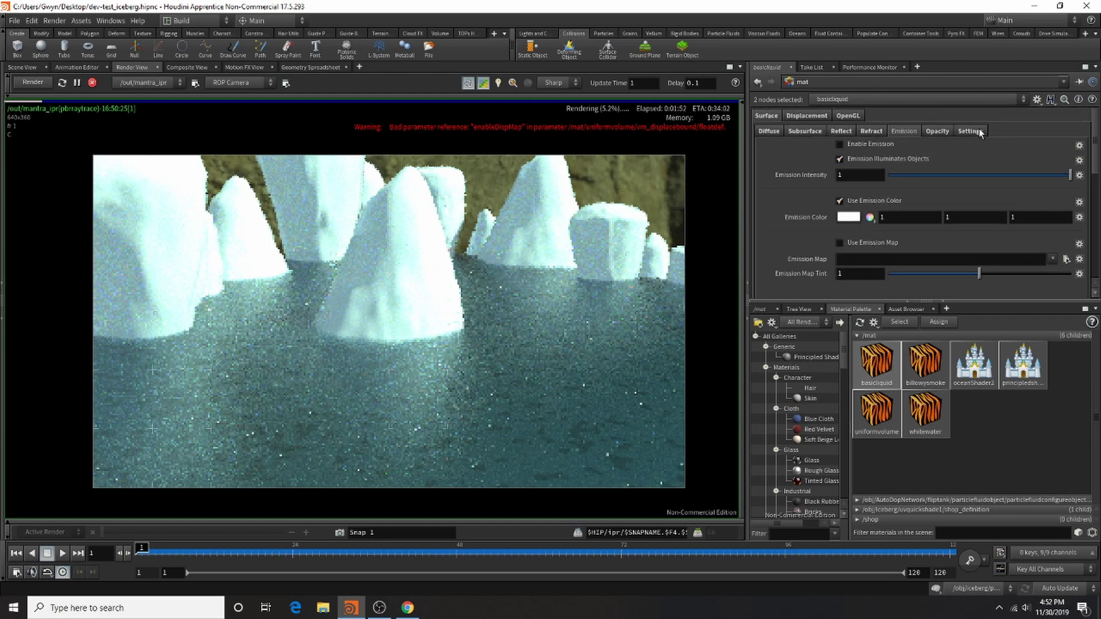
{"action": "left_click", "coordinate": [937, 135]}
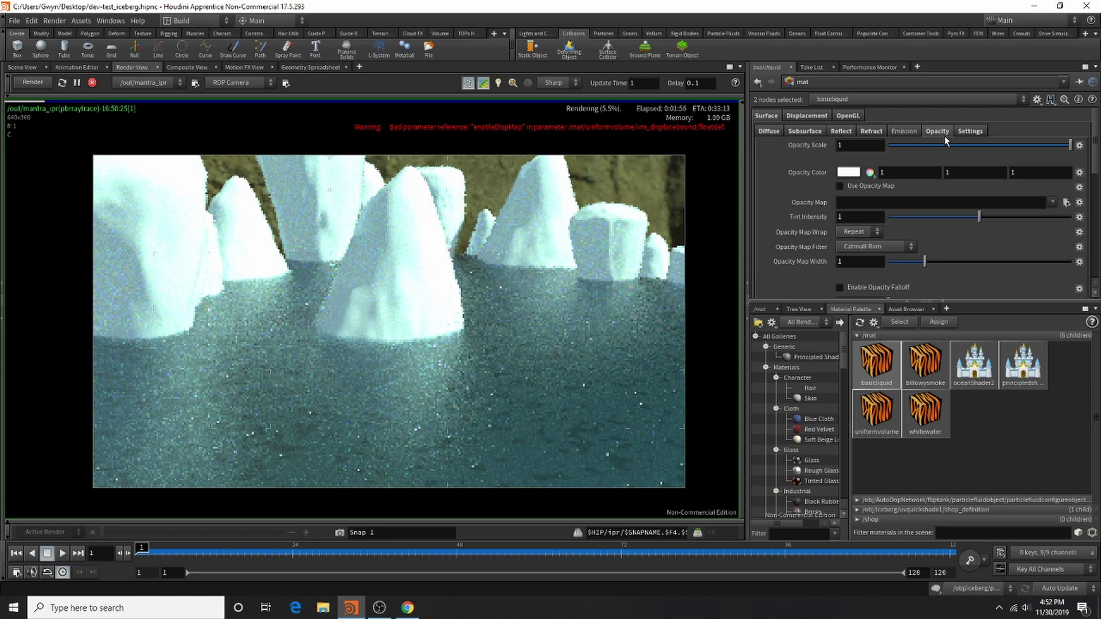
{"action": "scroll", "coordinate": [944, 136], "scroll_direction": "down", "scroll_amount": 4}
{"action": "scroll", "coordinate": [936, 141], "scroll_direction": "up", "scroll_amount": 4}
Try an opacity scale of 0.484 on the basicliquid material and set it back to 1.
{"action": "left_click", "coordinate": [871, 131]}
{"action": "left_click", "coordinate": [929, 132]}
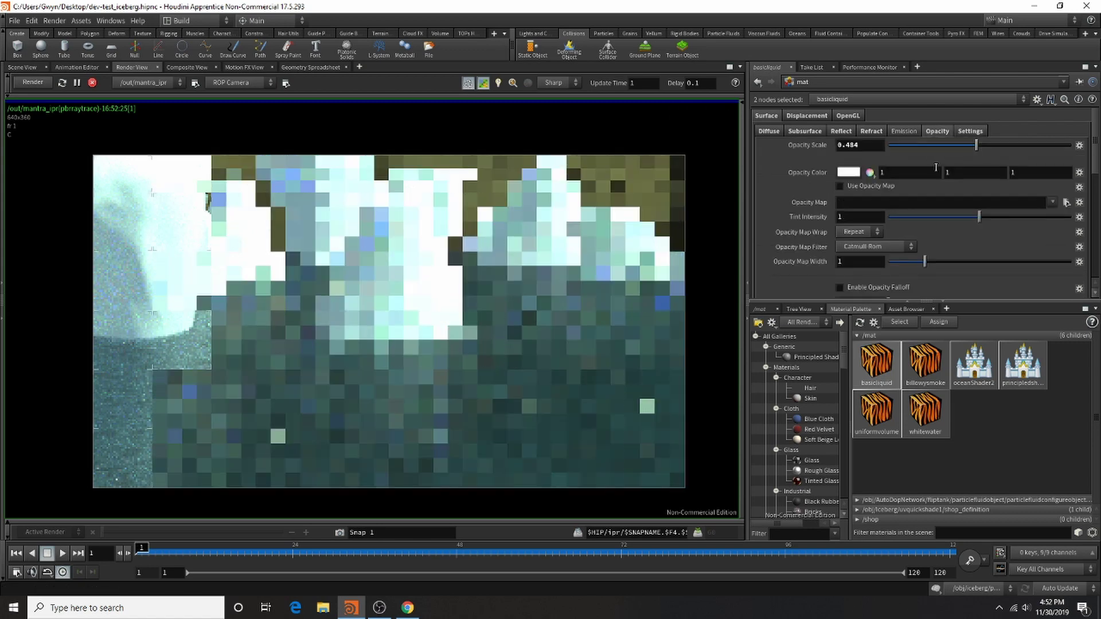
{"action": "left_click_drag", "start_coordinate": [976, 146], "coordinate": [1074, 147]}
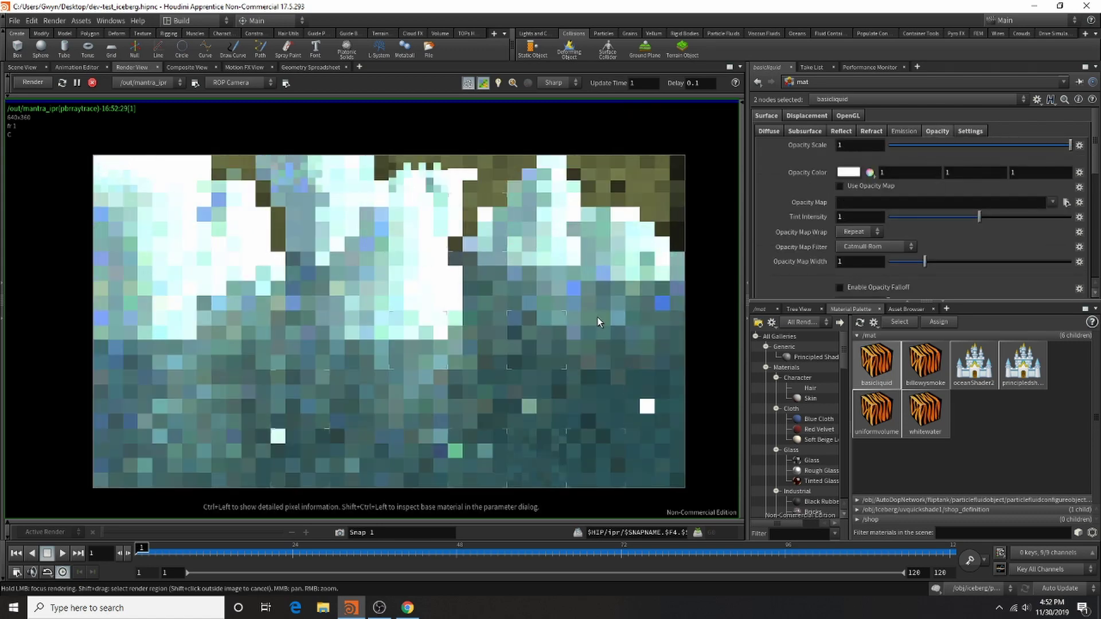
{"action": "left_click", "coordinate": [769, 131]}
Review the whitewater material's parameters and the uniformvolume material's smoke and displacement settings.
{"action": "left_click", "coordinate": [933, 401]}
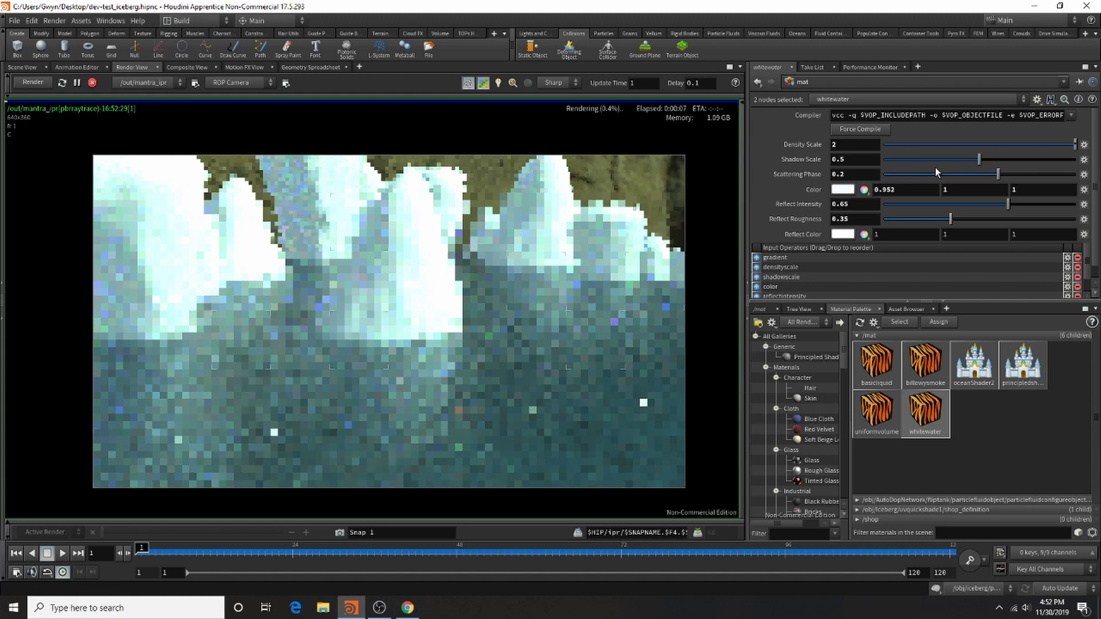
{"action": "left_click", "coordinate": [876, 410]}
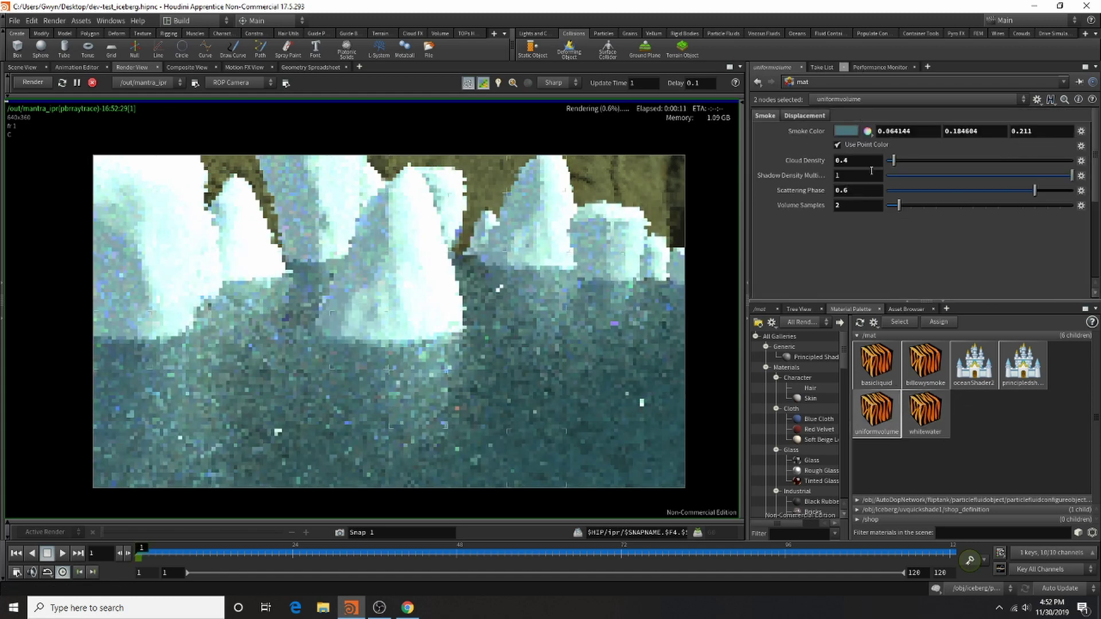
{"action": "left_click", "coordinate": [806, 116]}
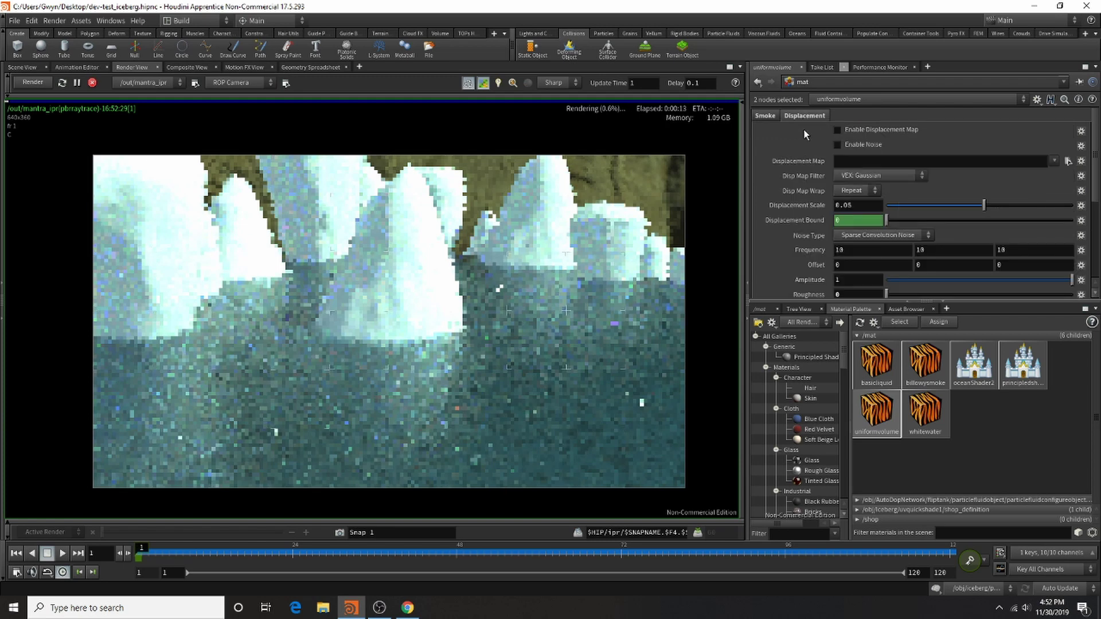
{"action": "scroll", "coordinate": [825, 133], "scroll_direction": "down", "scroll_amount": 5}
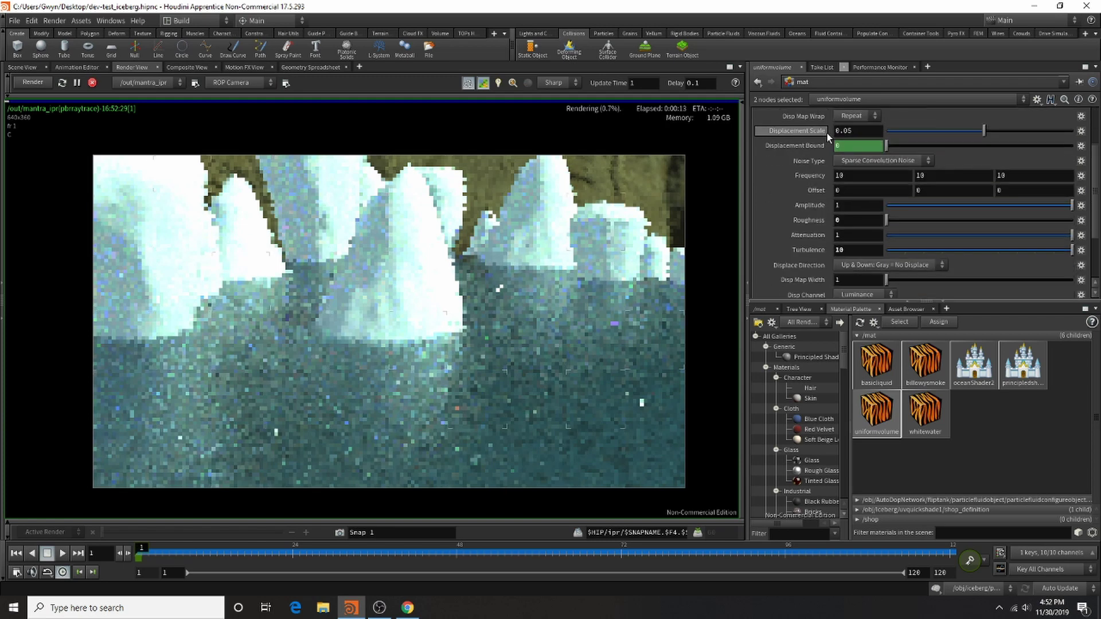
Go through the billowysmoke material's density, noise, temperature and OpenGL settings.
{"action": "left_click", "coordinate": [931, 379]}
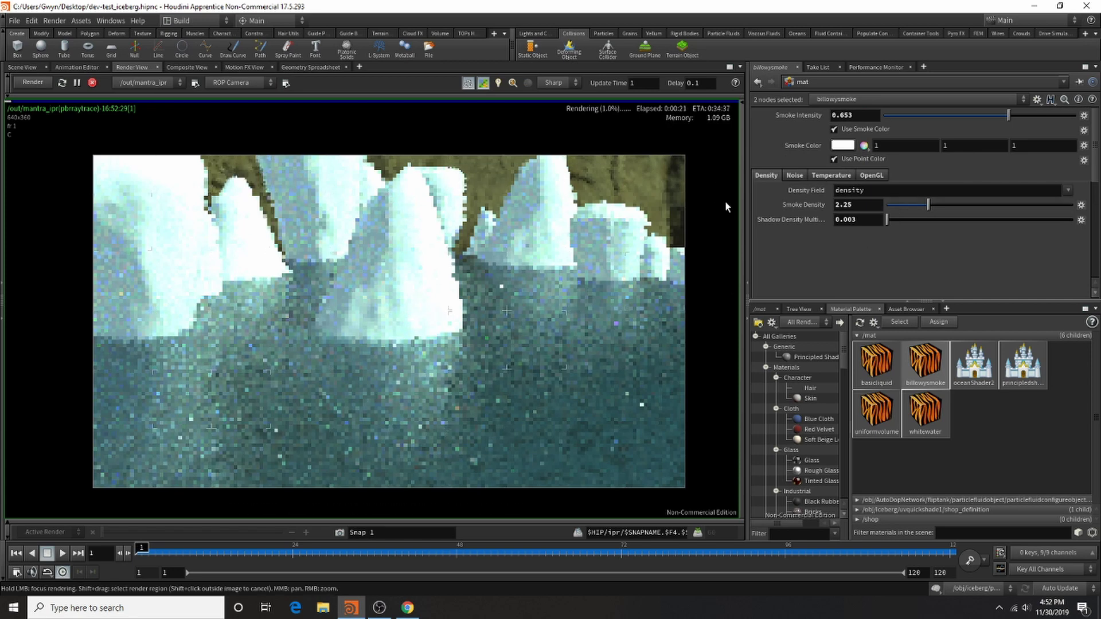
{"action": "left_click", "coordinate": [801, 177]}
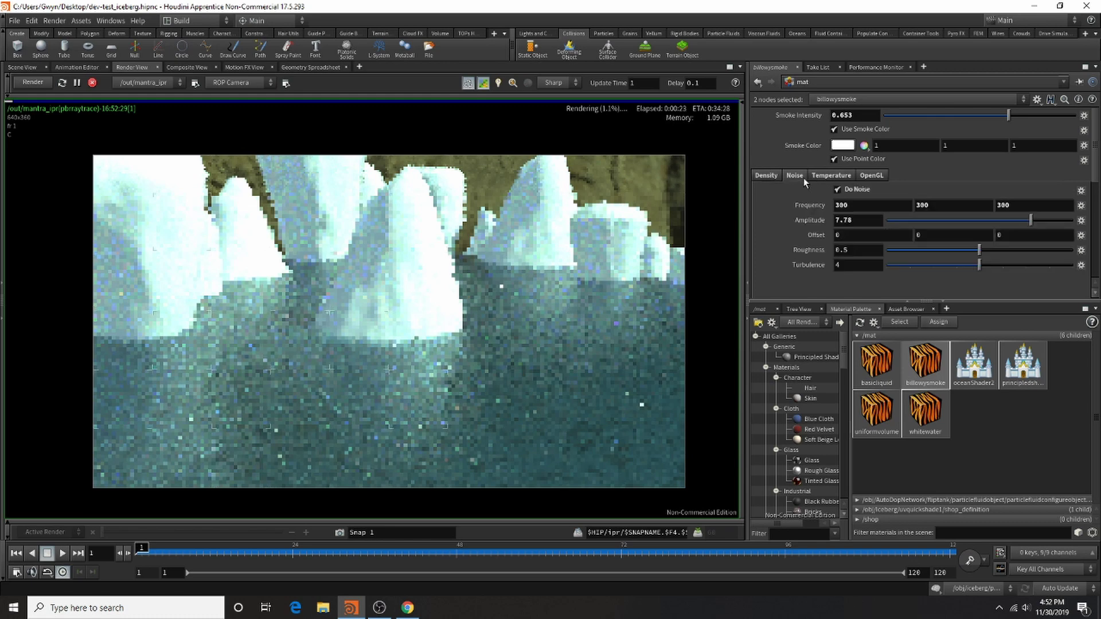
{"action": "left_click", "coordinate": [824, 175]}
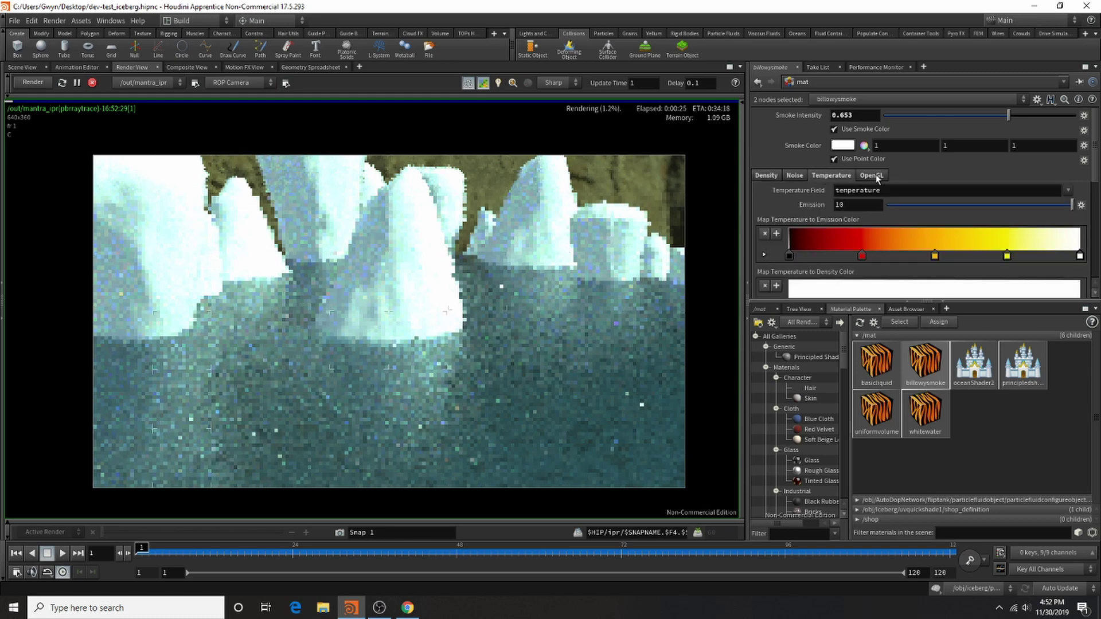
{"action": "scroll", "coordinate": [871, 172], "scroll_direction": "down", "scroll_amount": 2}
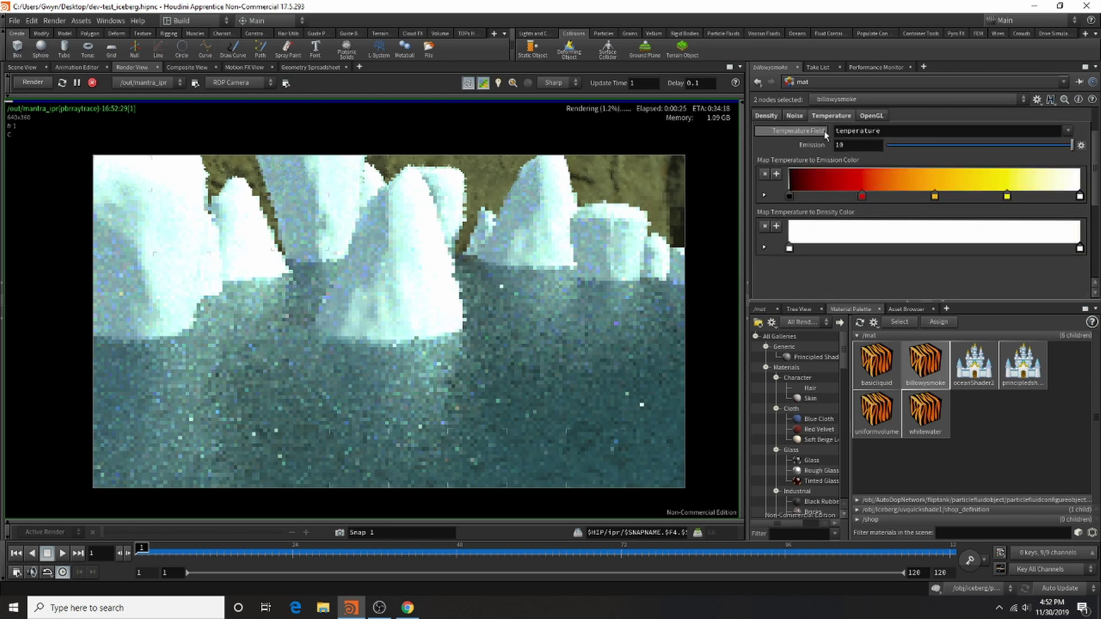
{"action": "left_click", "coordinate": [870, 115]}
{"action": "left_click", "coordinate": [793, 133]}
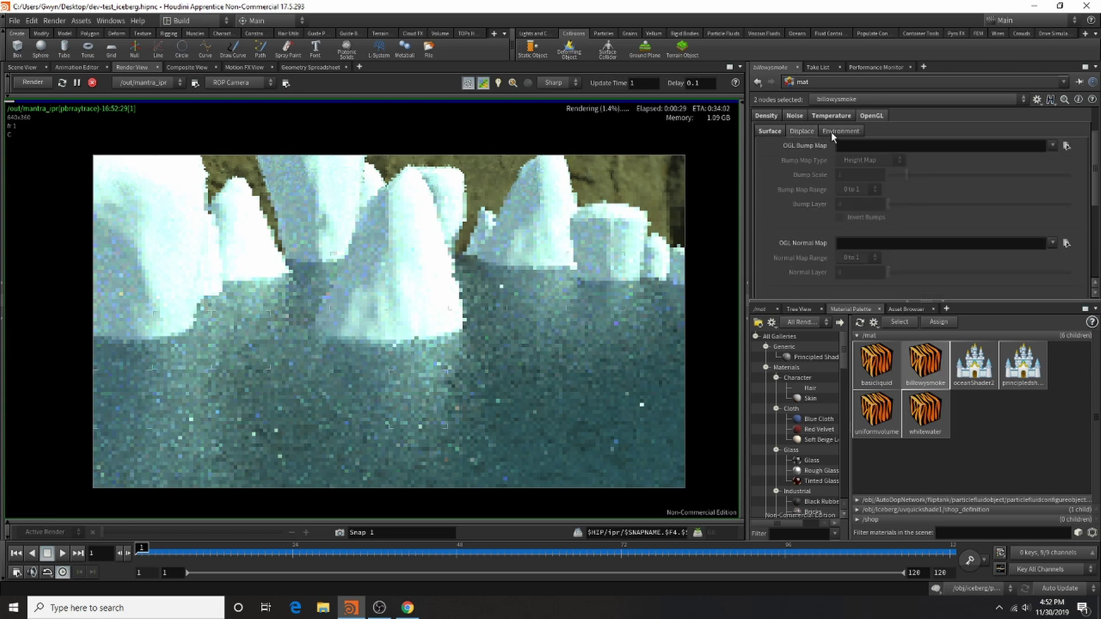
{"action": "left_click", "coordinate": [831, 131]}
{"action": "left_click", "coordinate": [764, 118]}
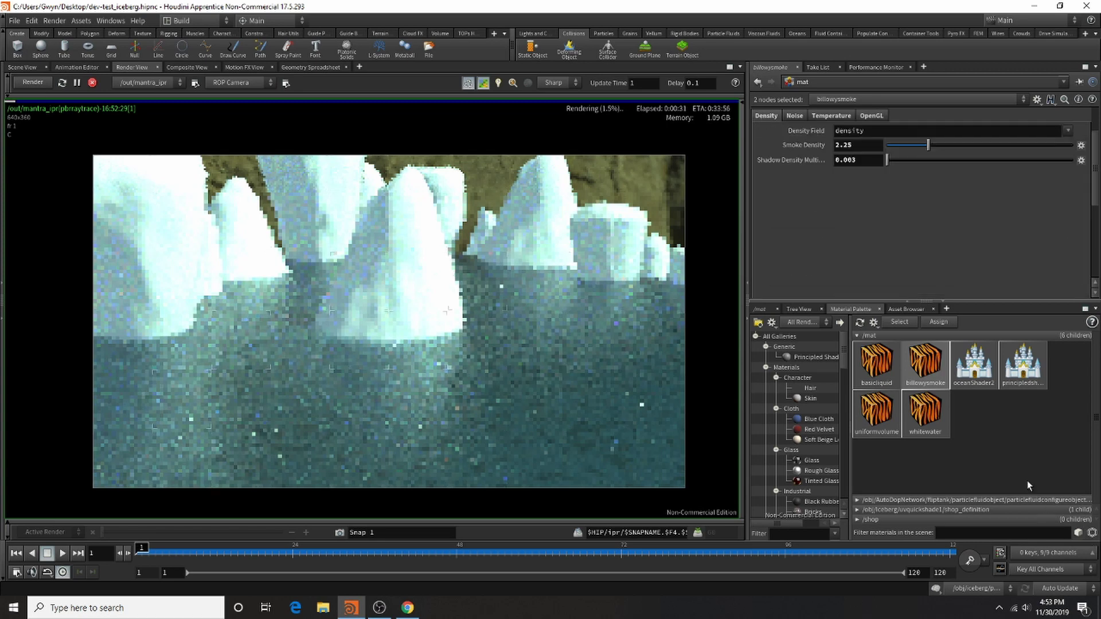
Examine the principledshader material's surface settings, from base color and specular through transparency, subsurface scattering, sheen and emission.
{"action": "left_click", "coordinate": [1007, 365]}
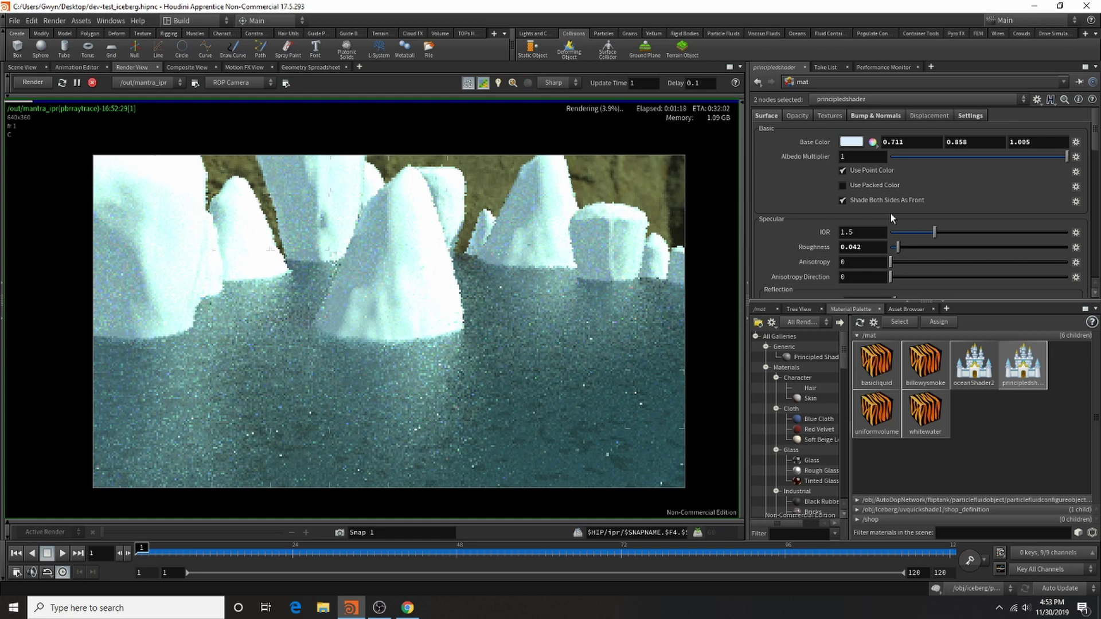
{"action": "scroll", "coordinate": [863, 125], "scroll_direction": "down", "scroll_amount": 3}
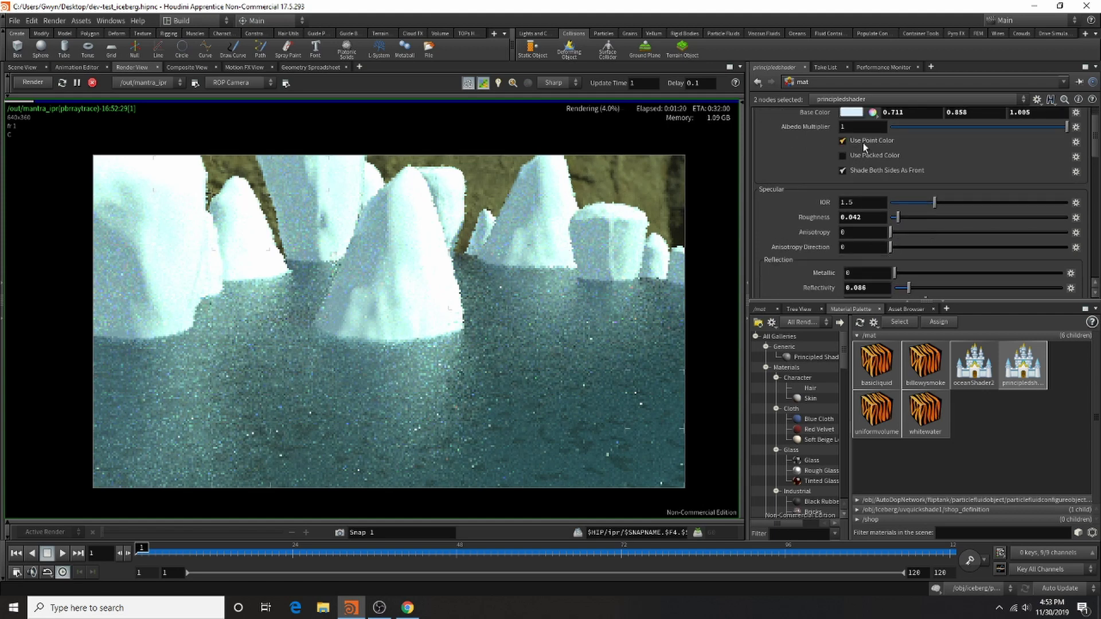
{"action": "scroll", "coordinate": [864, 143], "scroll_direction": "down", "scroll_amount": 4}
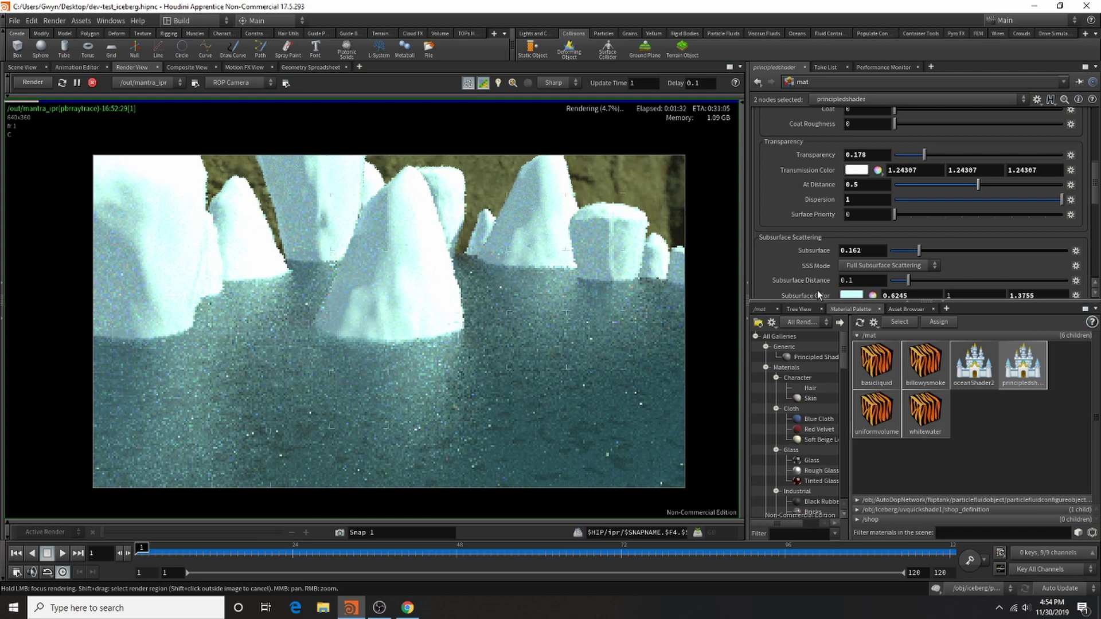
{"action": "scroll", "coordinate": [973, 250], "scroll_direction": "down", "scroll_amount": 1}
{"action": "scroll", "coordinate": [973, 249], "scroll_direction": "down", "scroll_amount": 6}
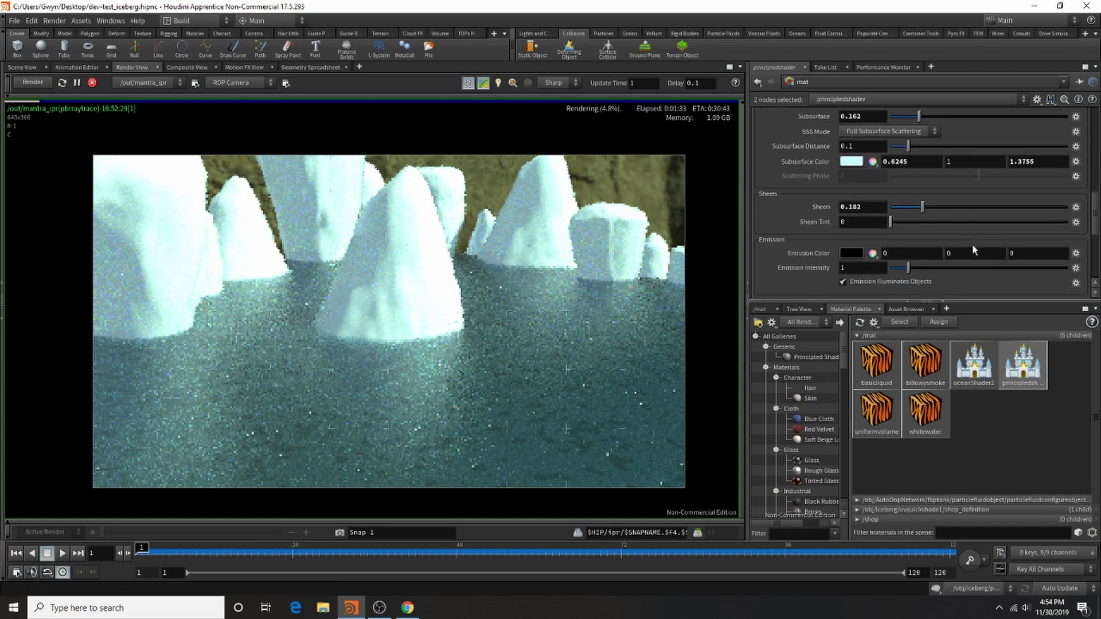
{"action": "scroll", "coordinate": [973, 250], "scroll_direction": "down", "scroll_amount": 3}
{"action": "scroll", "coordinate": [970, 250], "scroll_direction": "up", "scroll_amount": 5}
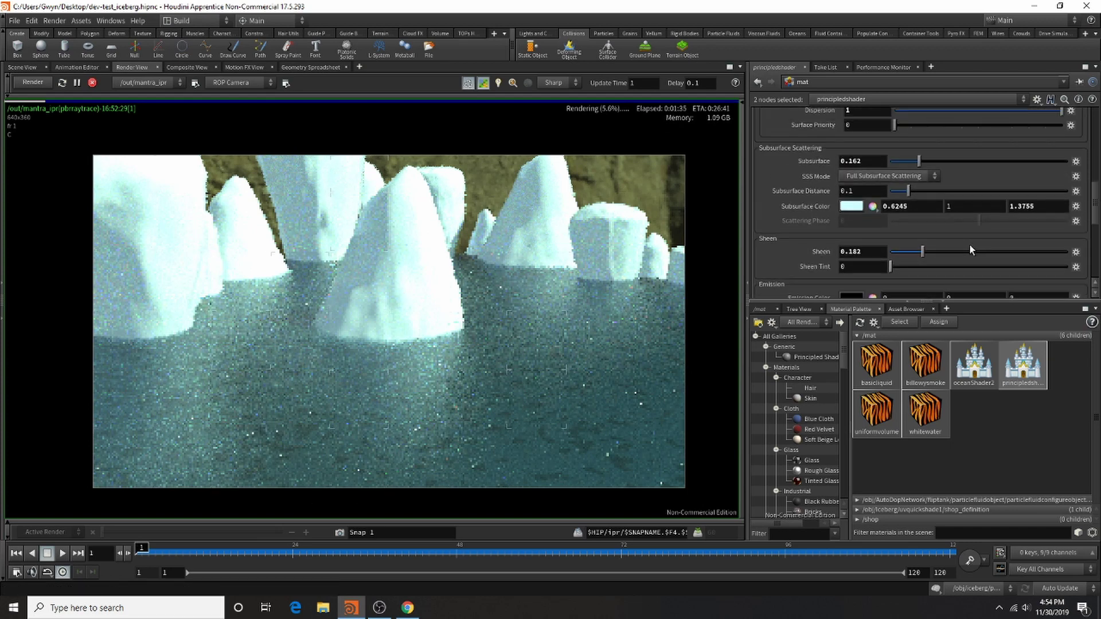
{"action": "scroll", "coordinate": [969, 245], "scroll_direction": "up", "scroll_amount": 15}
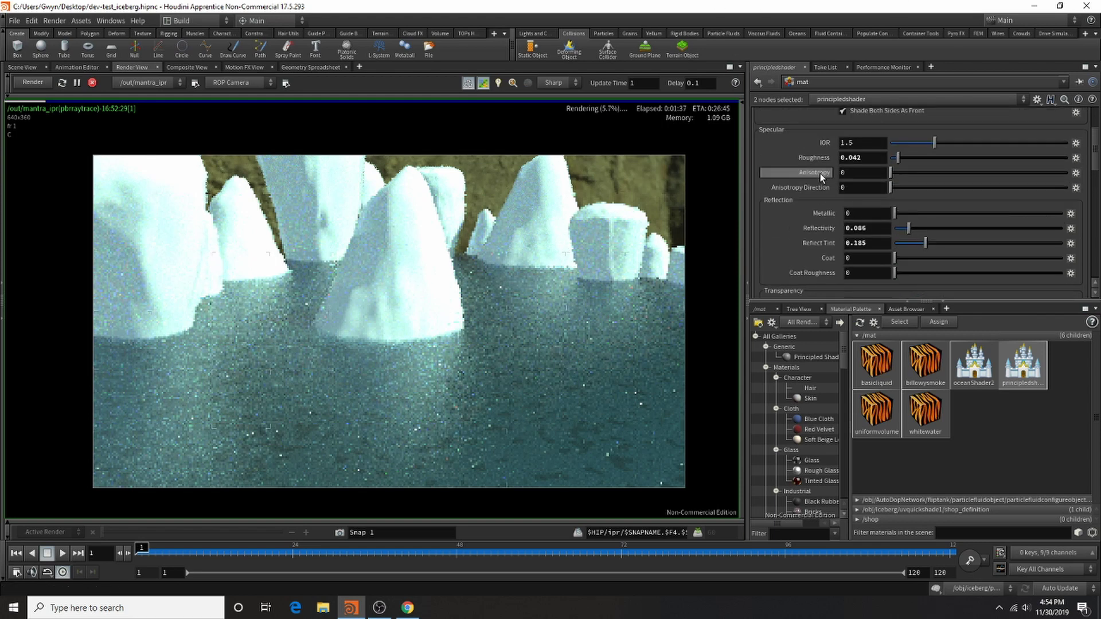
Look through the principledshader material's opacity, textures, bump and normals, and displacement settings.
{"action": "left_click", "coordinate": [795, 116]}
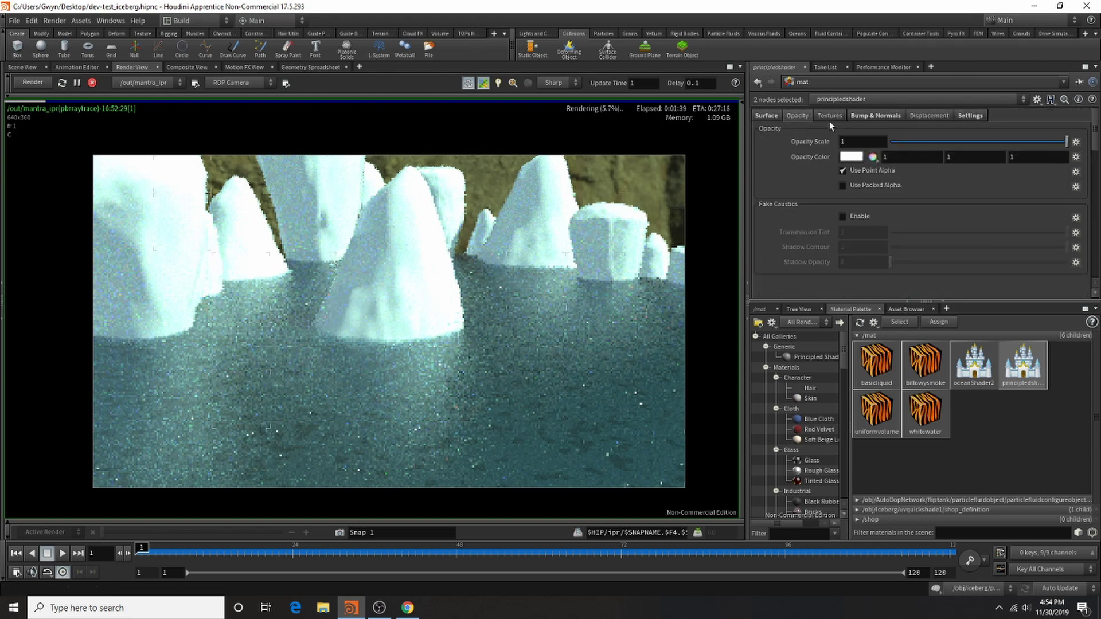
{"action": "left_click", "coordinate": [830, 115]}
{"action": "left_click", "coordinate": [883, 116]}
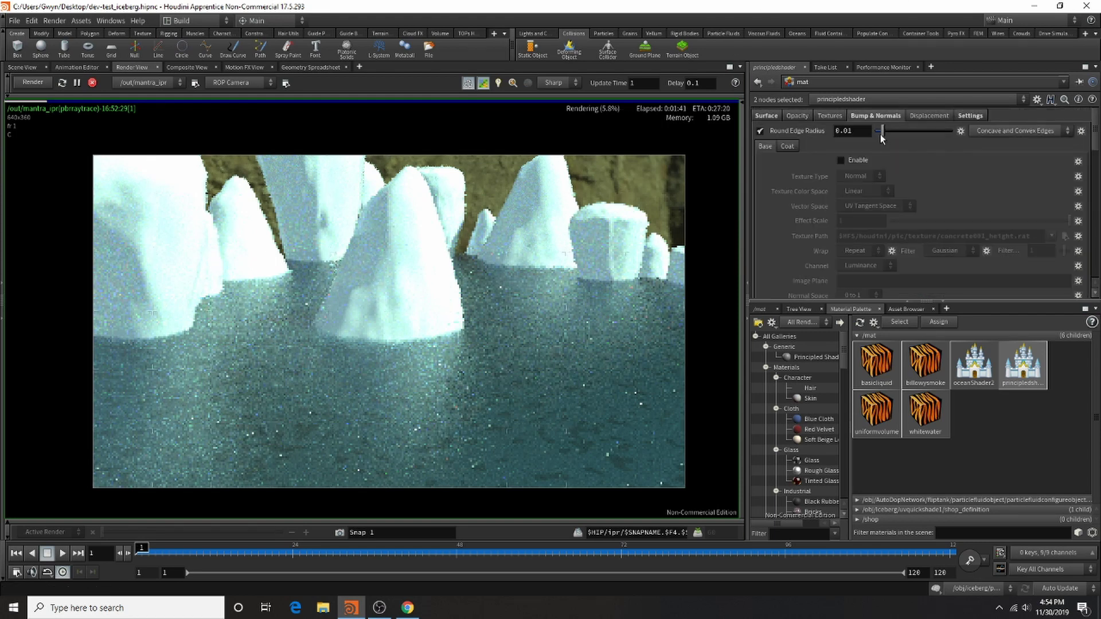
{"action": "scroll", "coordinate": [992, 211], "scroll_direction": "down", "scroll_amount": 2}
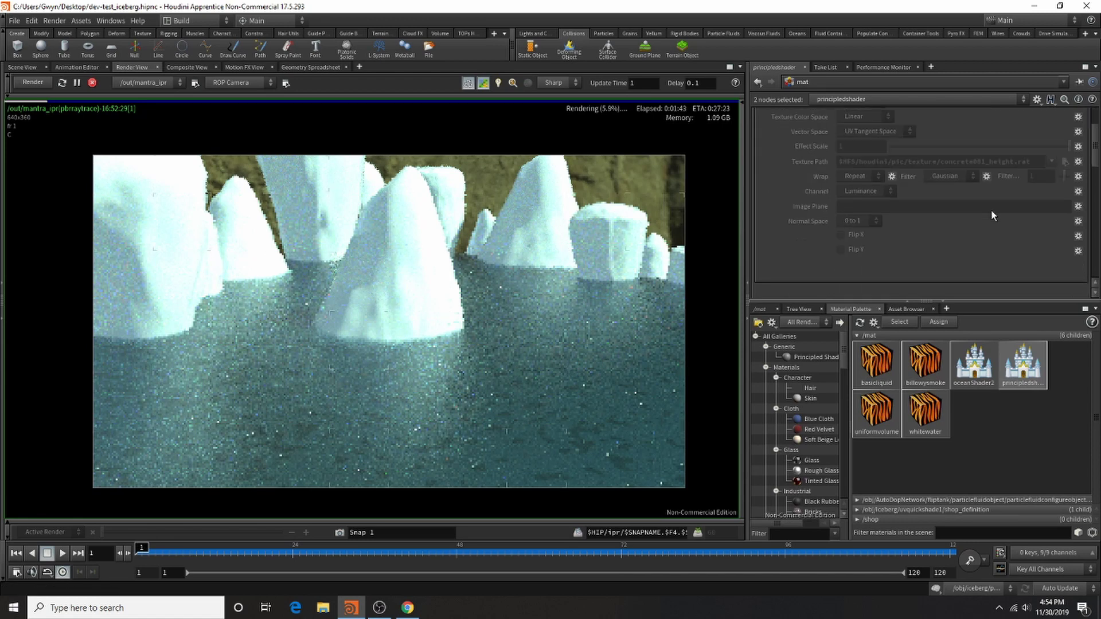
{"action": "scroll", "coordinate": [944, 226], "scroll_direction": "up", "scroll_amount": 2}
{"action": "left_click", "coordinate": [917, 118]}
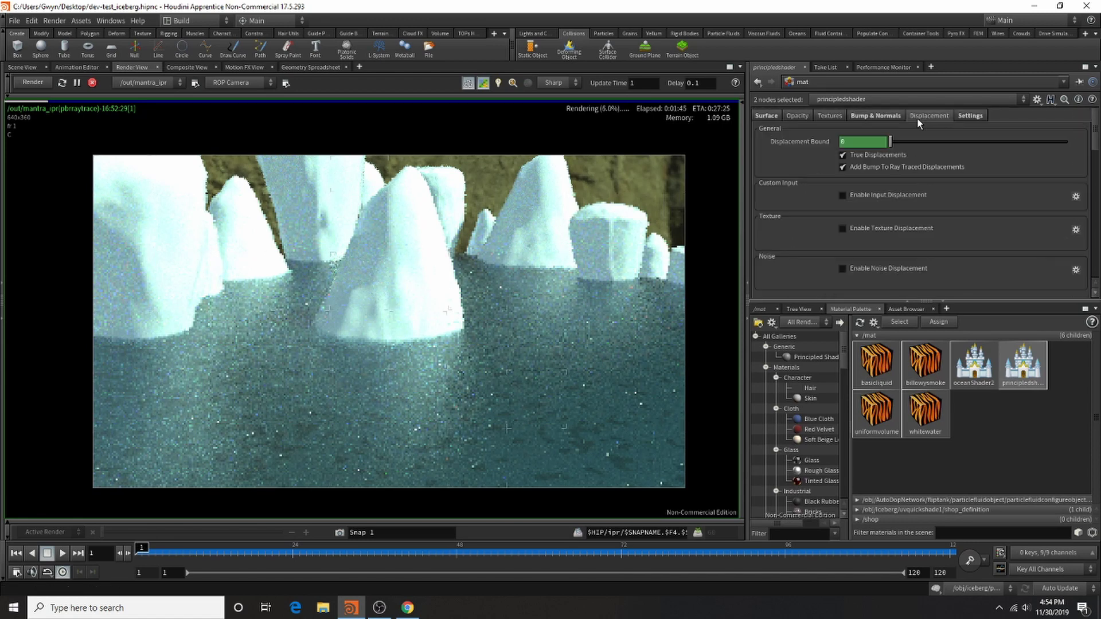
Review the rest of the principledshader material's displacement options, along with its component label and UV settings.
{"action": "scroll", "coordinate": [958, 115], "scroll_direction": "down", "scroll_amount": 2}
{"action": "scroll", "coordinate": [954, 123], "scroll_direction": "up", "scroll_amount": 2}
{"action": "left_click", "coordinate": [971, 116]}
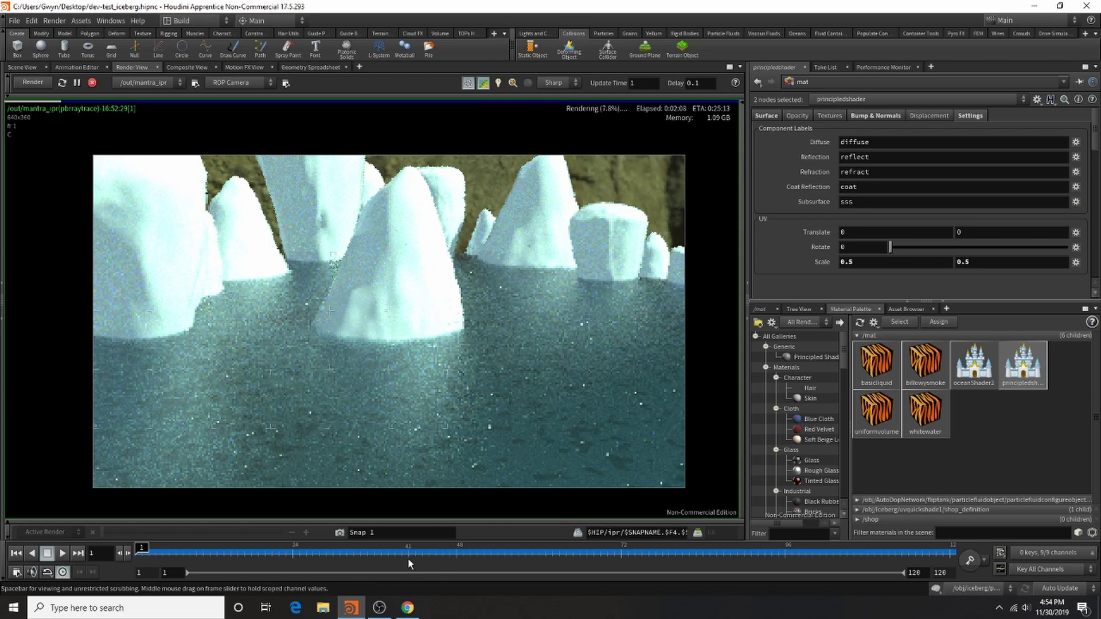
Replace the running preview with a new mantra_ipr render of frame 7 and inspect the waterline around the central iceberg up close.
{"action": "left_click", "coordinate": [91, 82]}
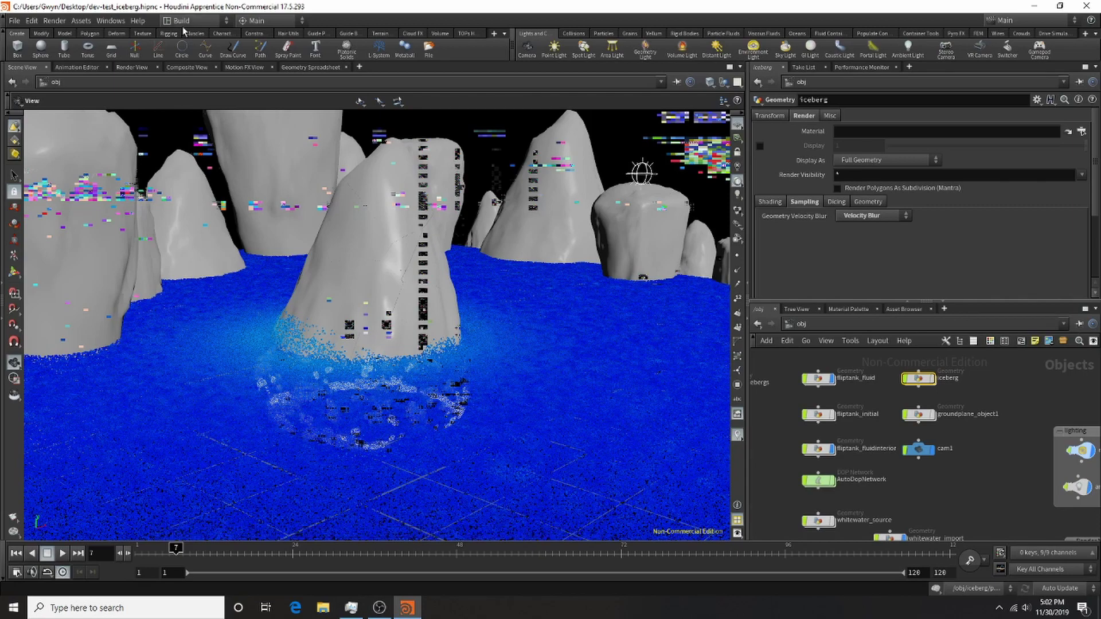
{"action": "left_click", "coordinate": [139, 69]}
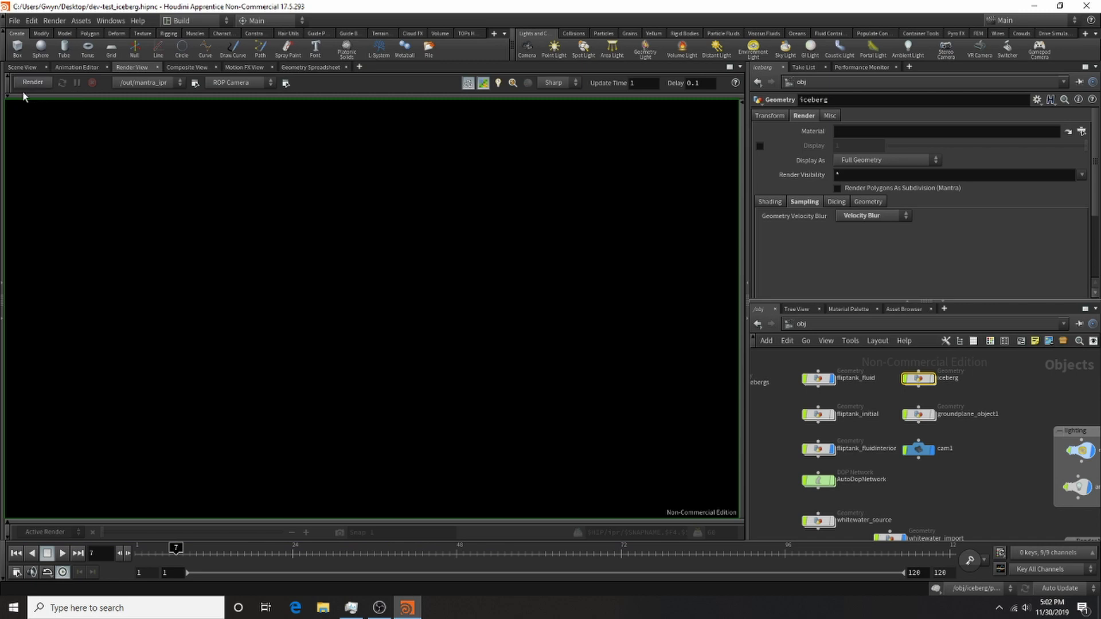
{"action": "left_click", "coordinate": [26, 82]}
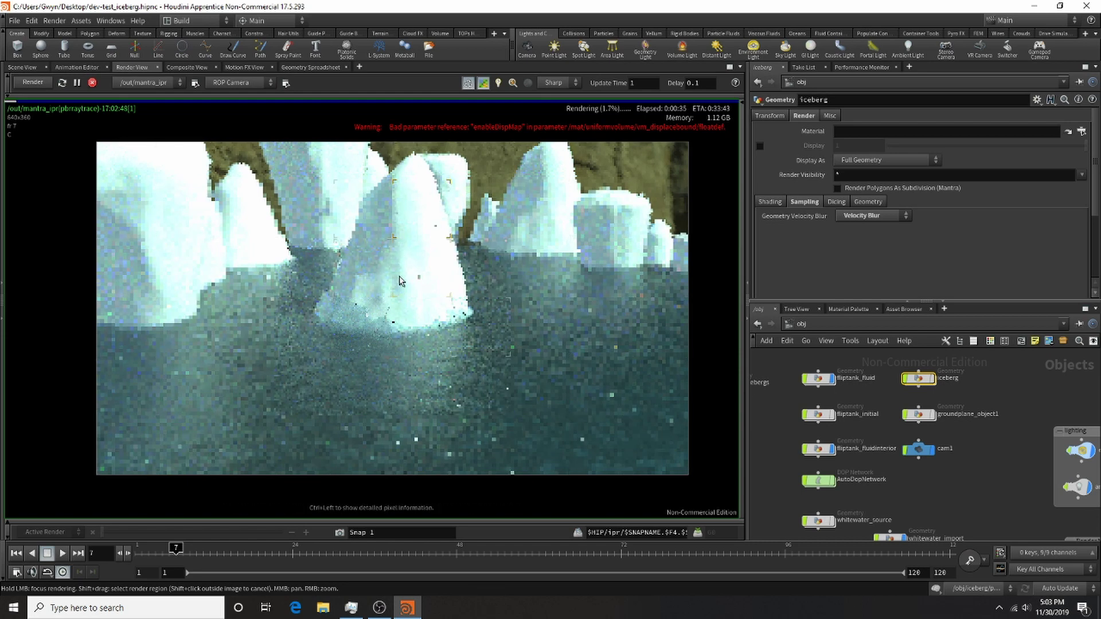
{"action": "scroll", "coordinate": [367, 318], "scroll_direction": "up", "scroll_amount": 6}
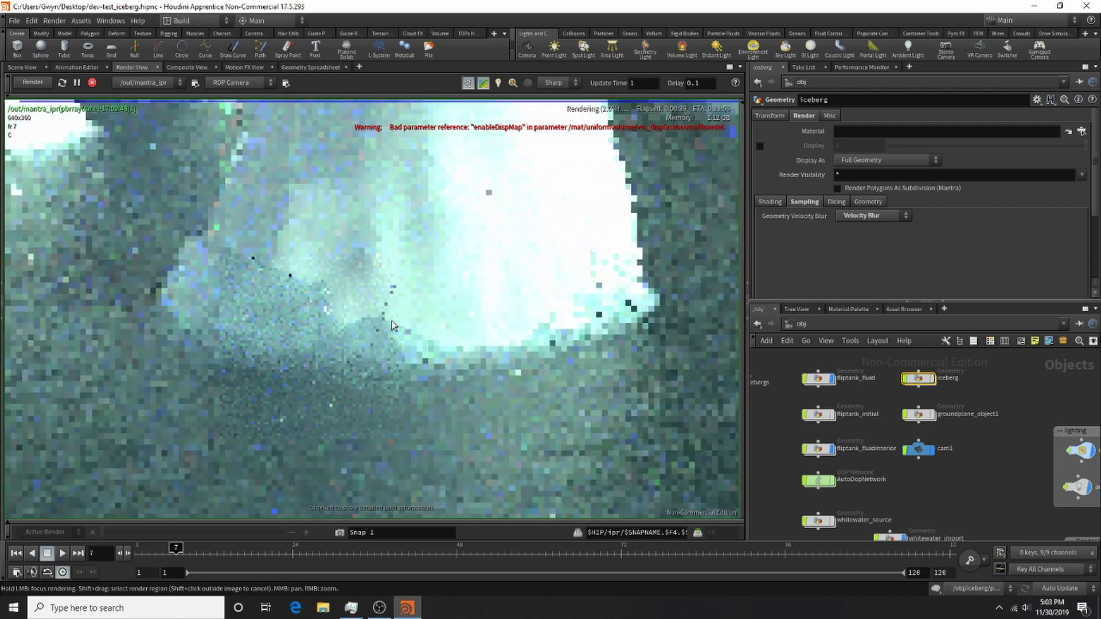
{"action": "scroll", "coordinate": [344, 339], "scroll_direction": "down", "scroll_amount": 6}
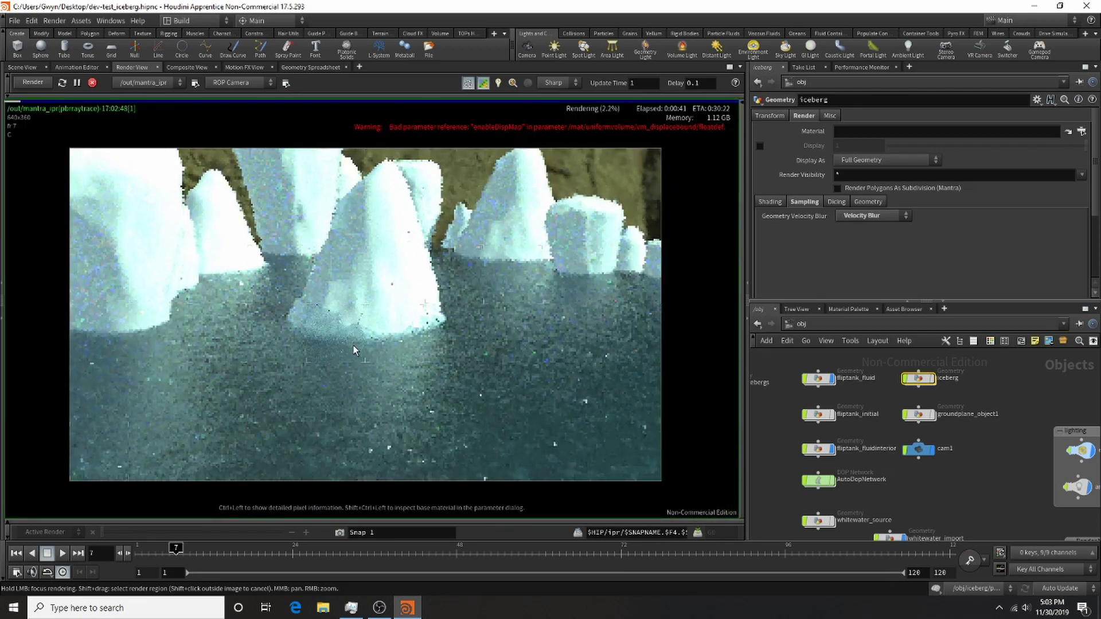
{"action": "scroll", "coordinate": [353, 346], "scroll_direction": "down", "scroll_amount": 1}
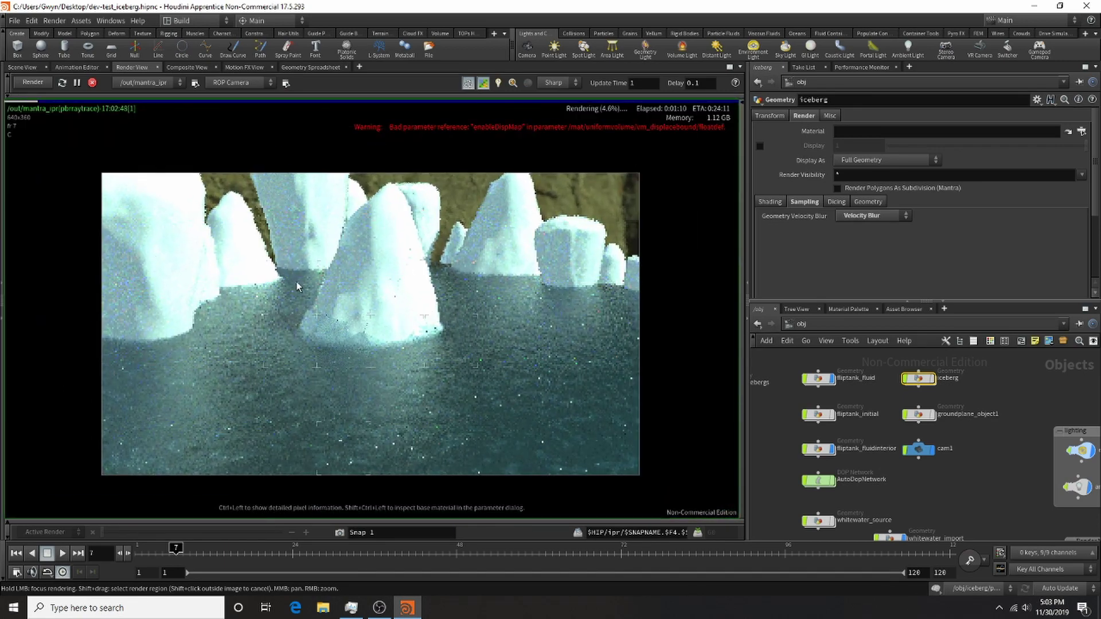